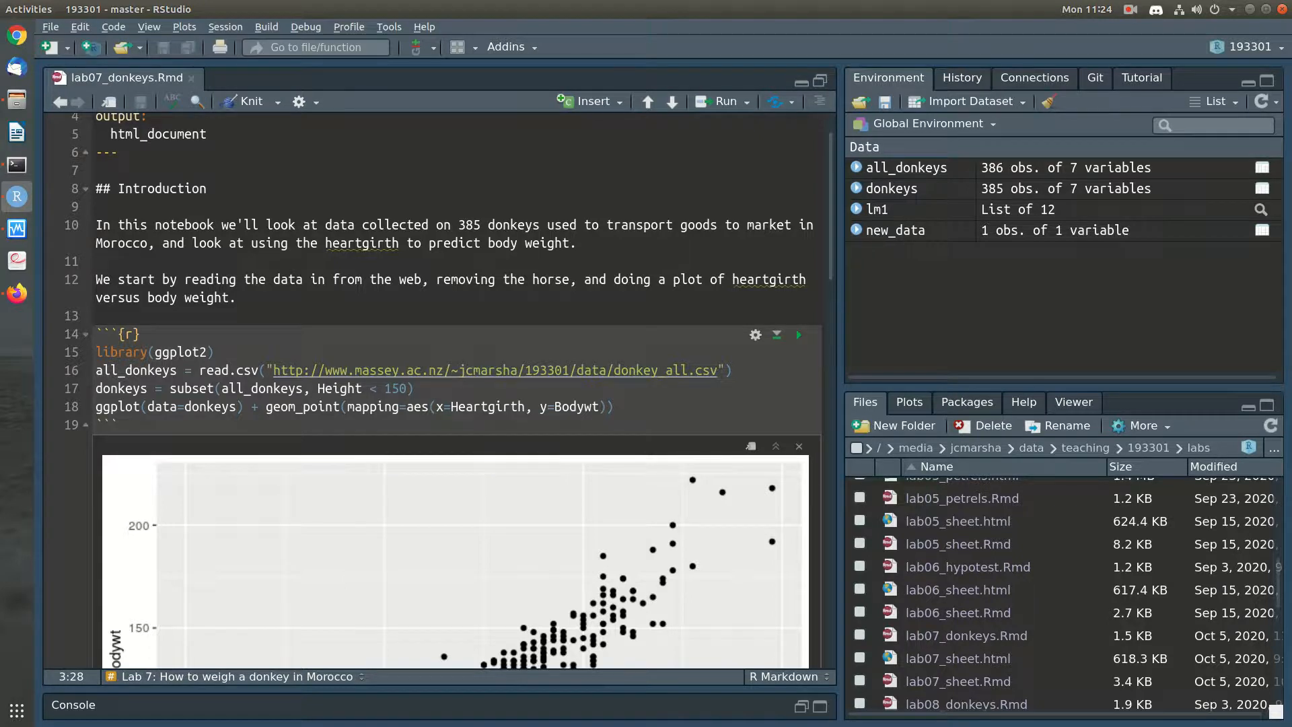
Run the first code chunk to read the donkey data, remove the horse and plot Bodywt against Heartgirth
scroll(437, 391, "down", 2)
left_click(418, 268)
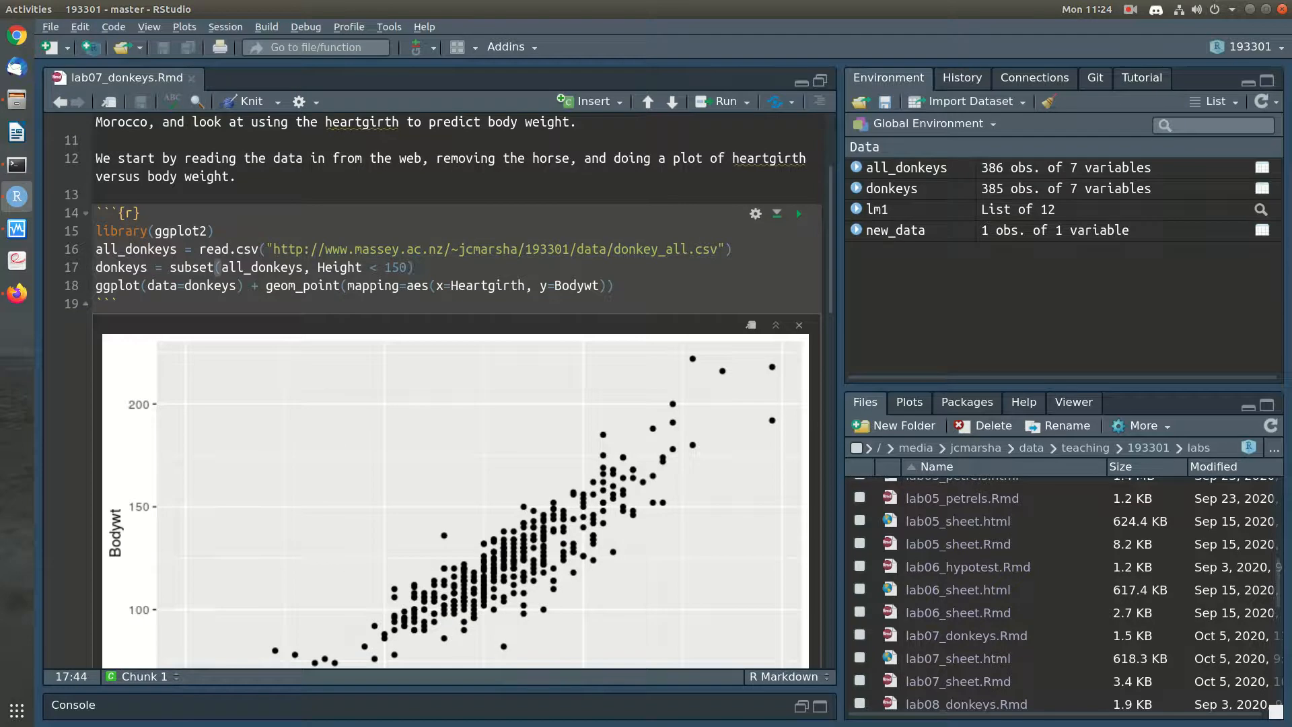
left_click(799, 214)
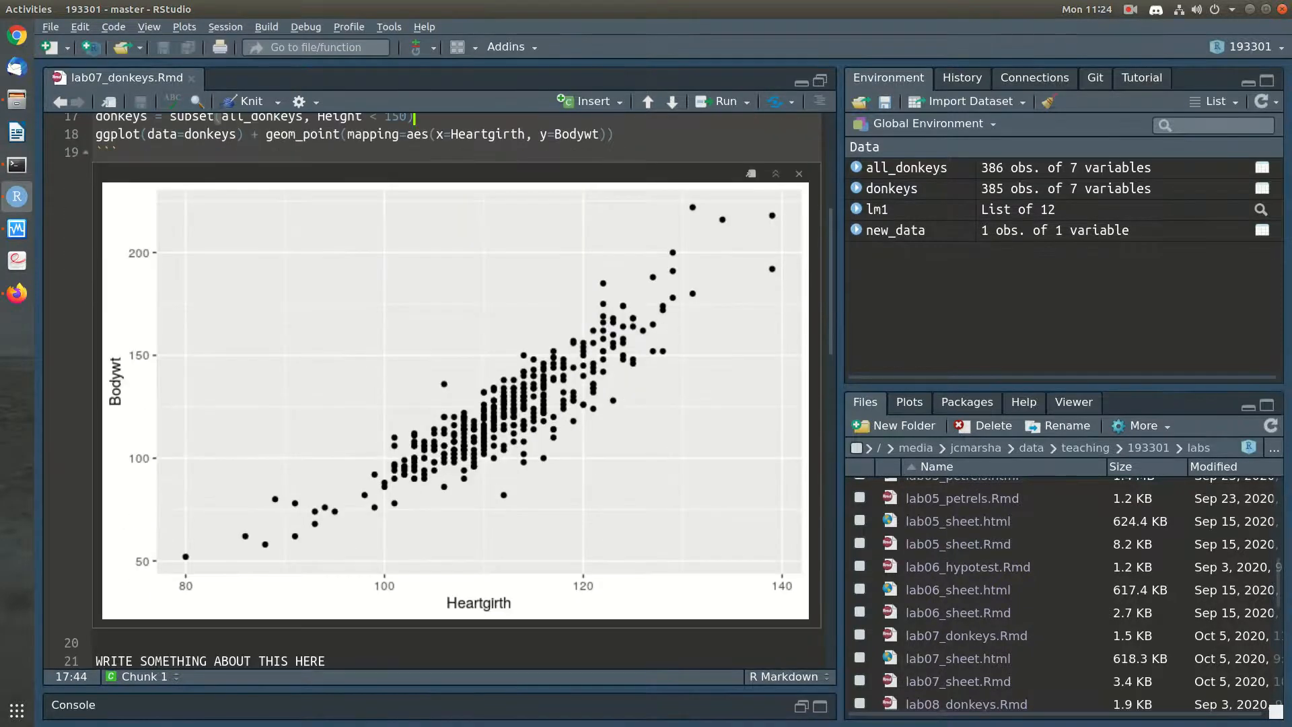
scroll(438, 390, "up", 2)
scroll(439, 390, "up", 2)
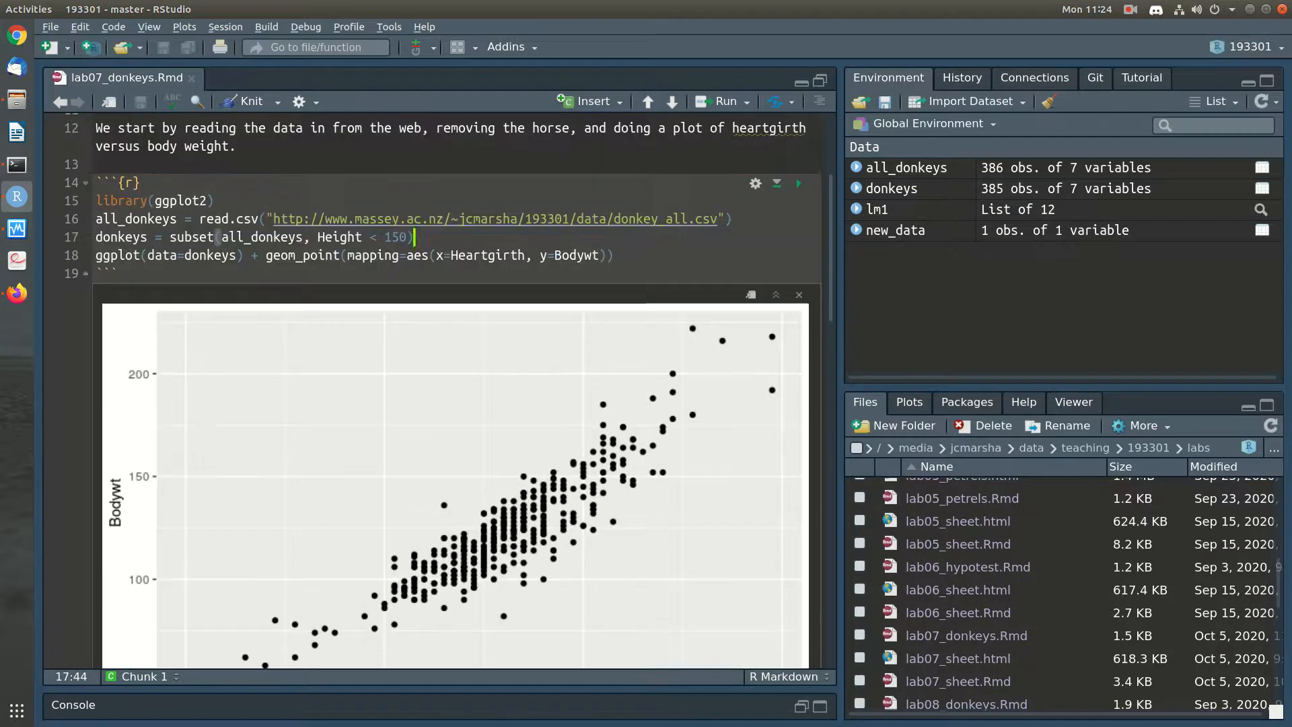
scroll(438, 390, "down", 4)
scroll(439, 391, "up", 6)
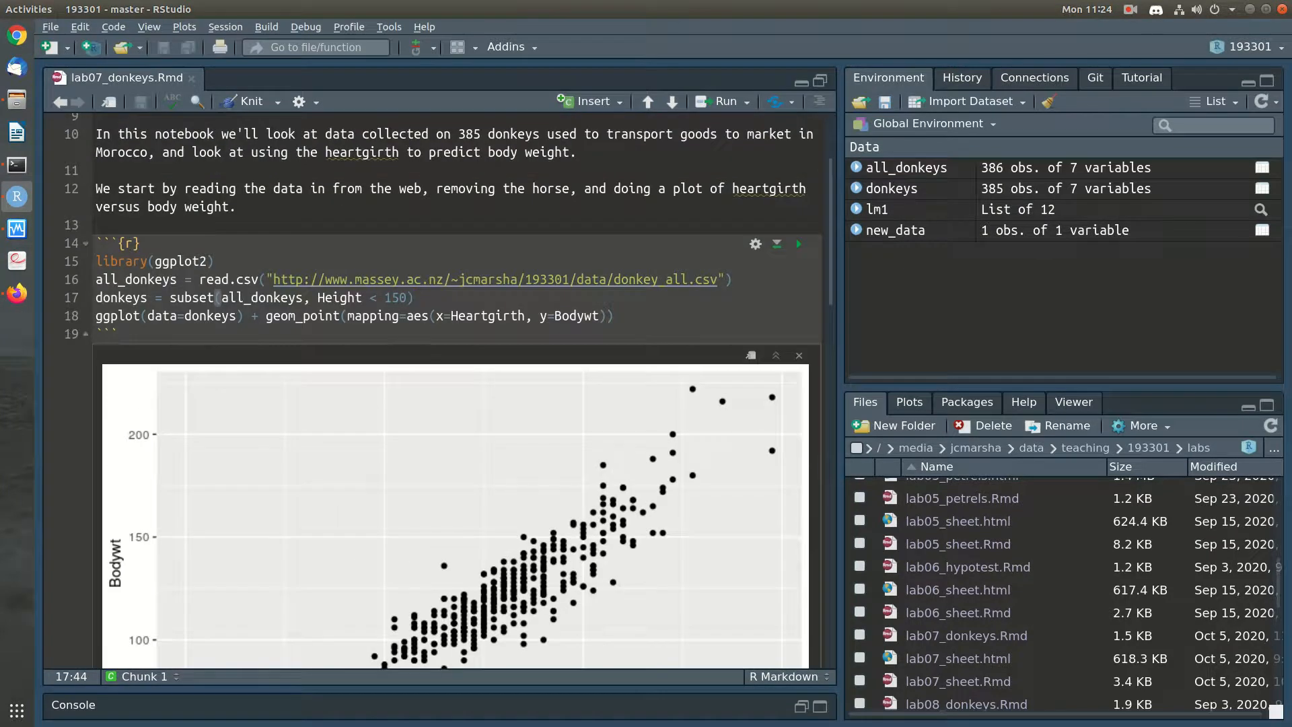
Below the read.csv line, add the code ggplot(all_donkeys) + geom_point(aes(x=Height, y=Length))
left_click_drag(414, 297, 96, 297)
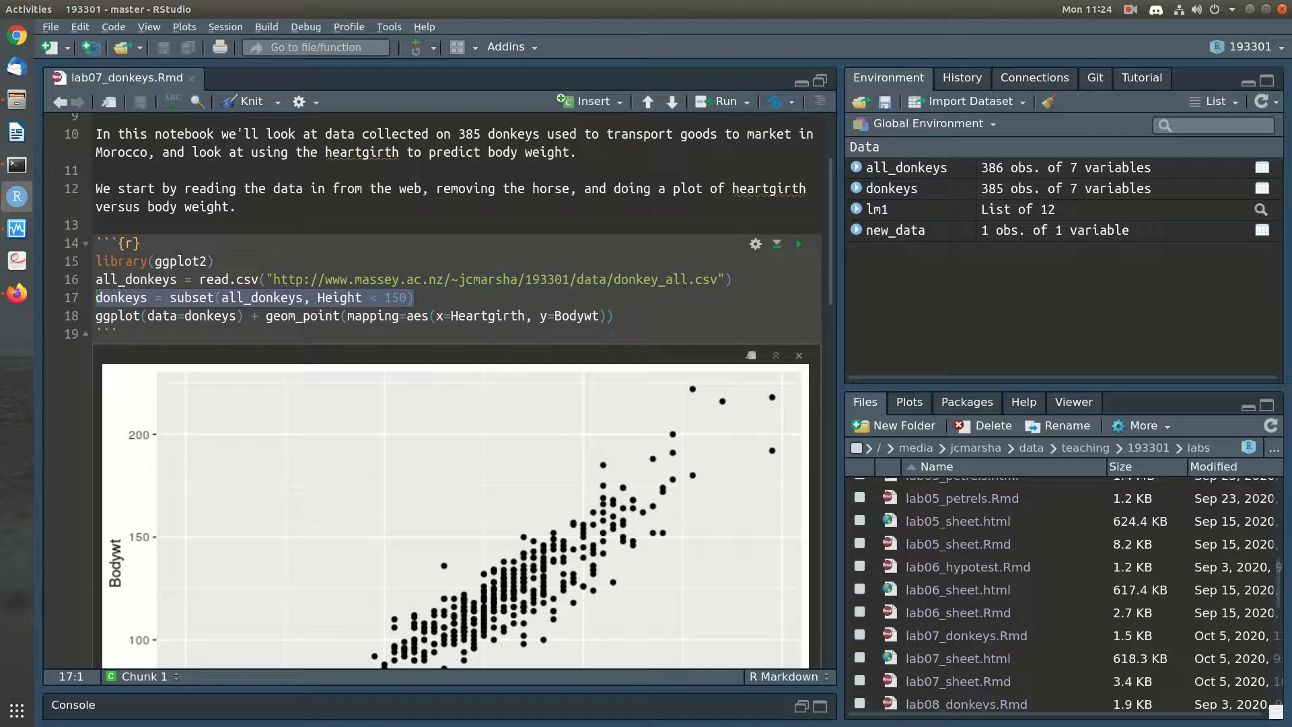
left_click(416, 298)
left_click(734, 280)
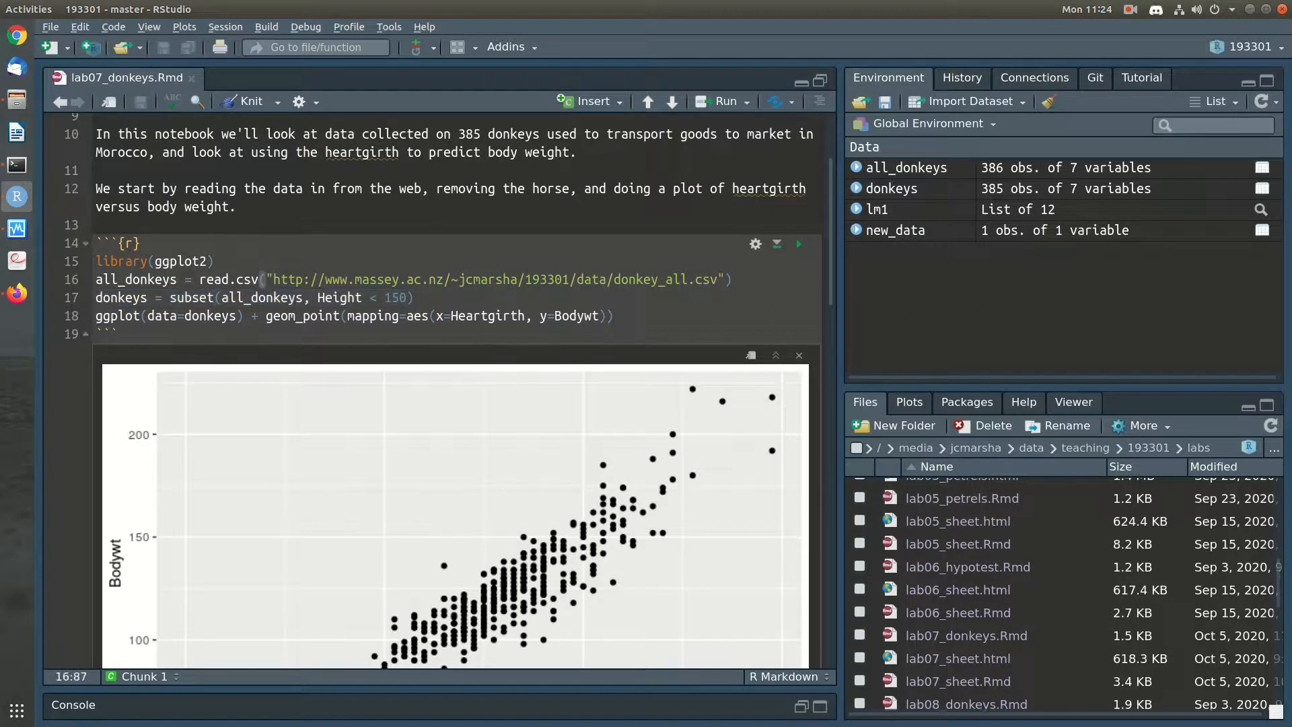
key("Return")
type("ggplot(all_donkeys) +")
key("Return")
type("geom_poin")
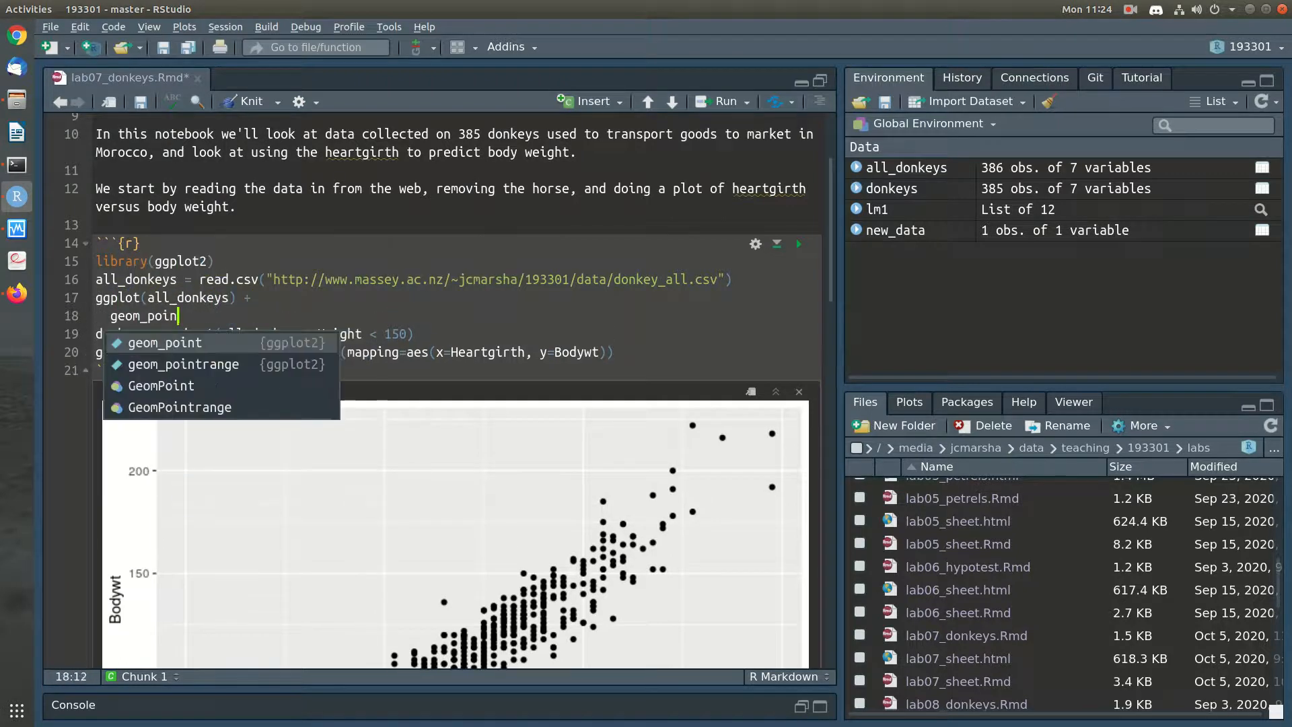
type("t(aes(x=Hi")
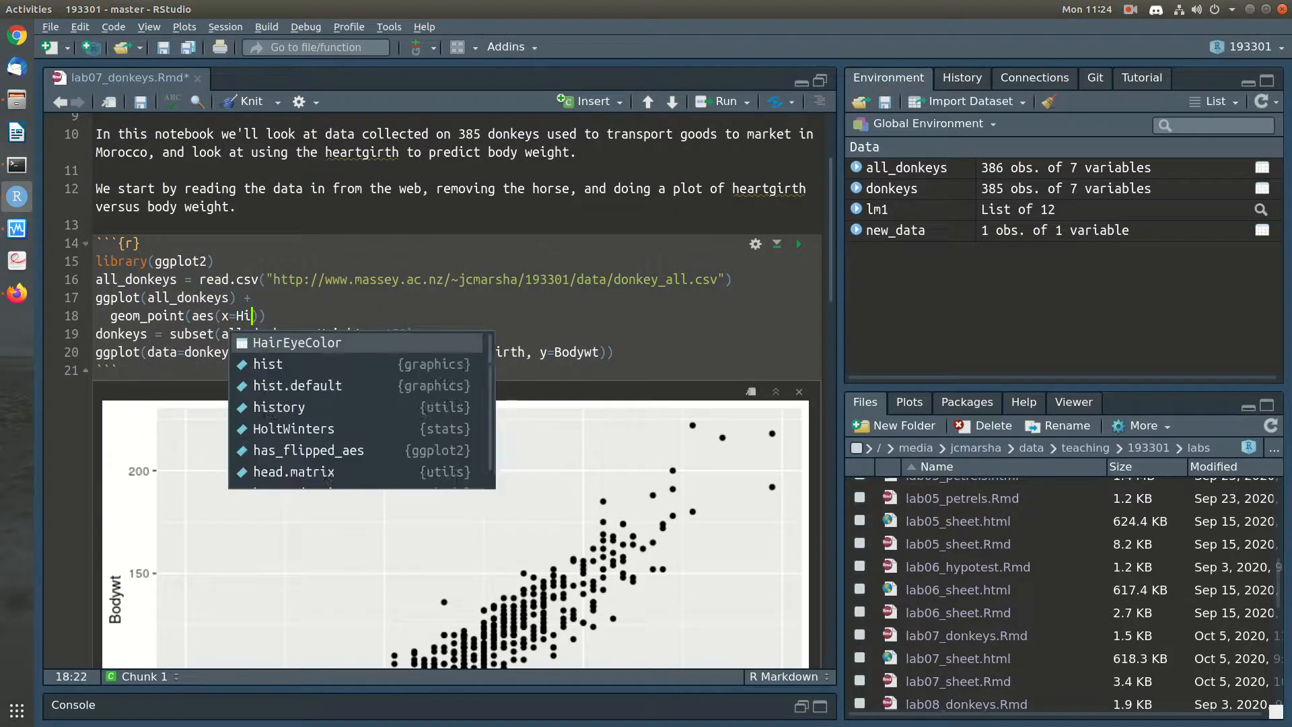
key("BackSpace")
type("eight, y=Length")
Name the new plot's arguments data= and mapping=, add a blank line after its code, and run it
key("Left")
key("Left")
key("Left")
key("Left")
key("Left")
key("Left")
key("Left")
key("Left")
key("Left")
key("Left")
key("Left")
key("Left")
key("Left")
key("Left")
key("Left")
key("Left")
key("Left")
key("Left")
key("Left")
key("Left")
key("Up")
type("data=")
key("Down")
key("Right")
type("mapping=")
key("End")
key("Return")
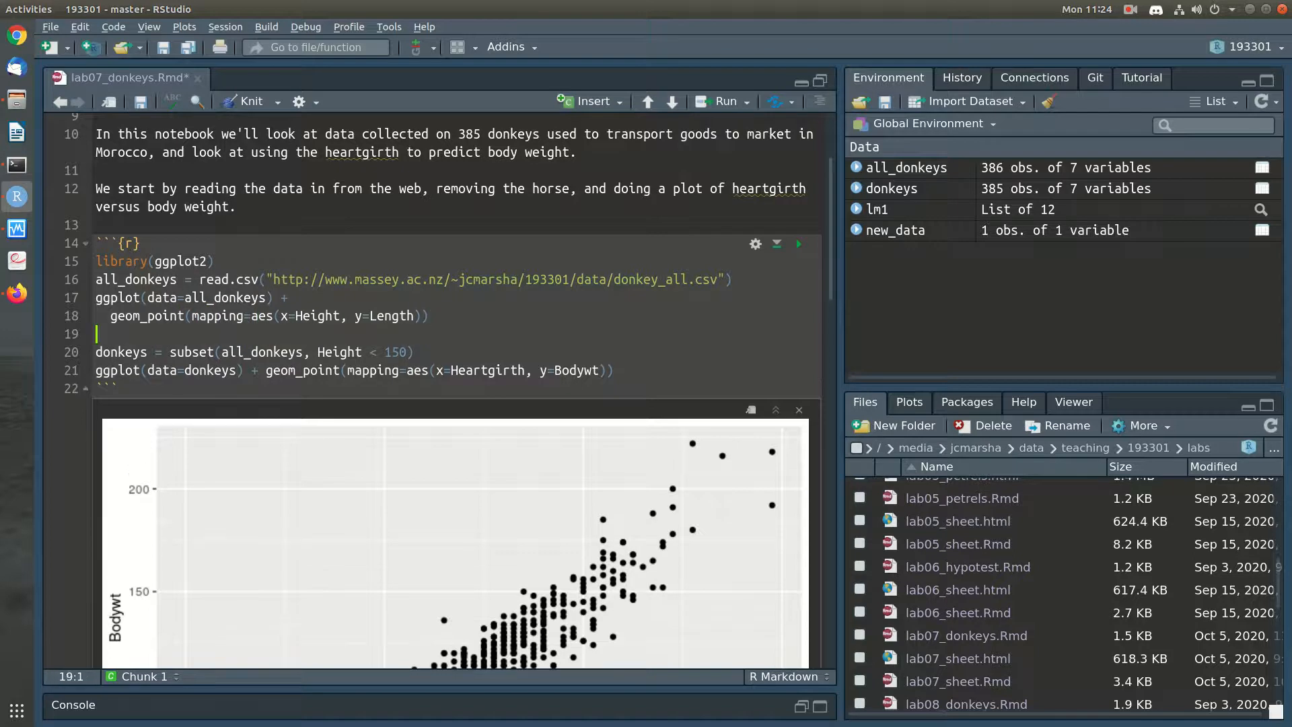
key("ctrl+Return")
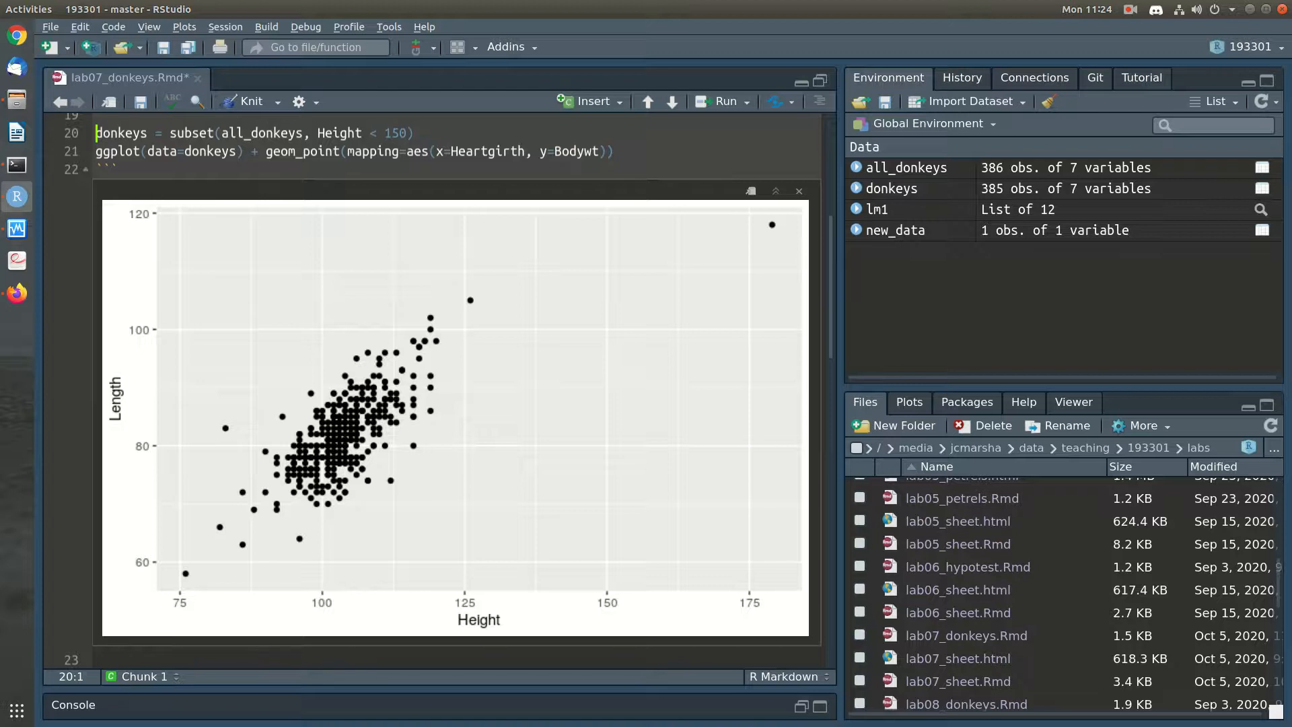
Copy the two-line Height and Length plot code below the donkeys subset line, set apart by blank lines
scroll(456, 391, "up", 3)
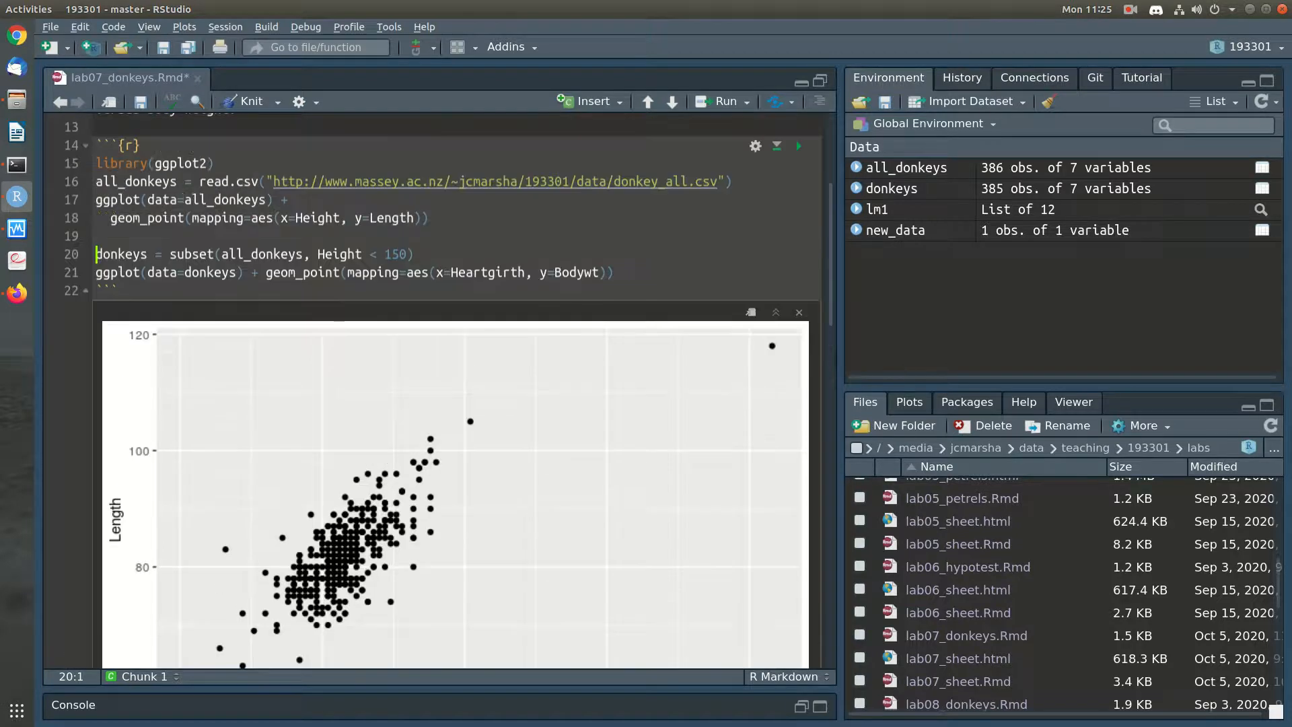
left_click(416, 255)
key("Return")
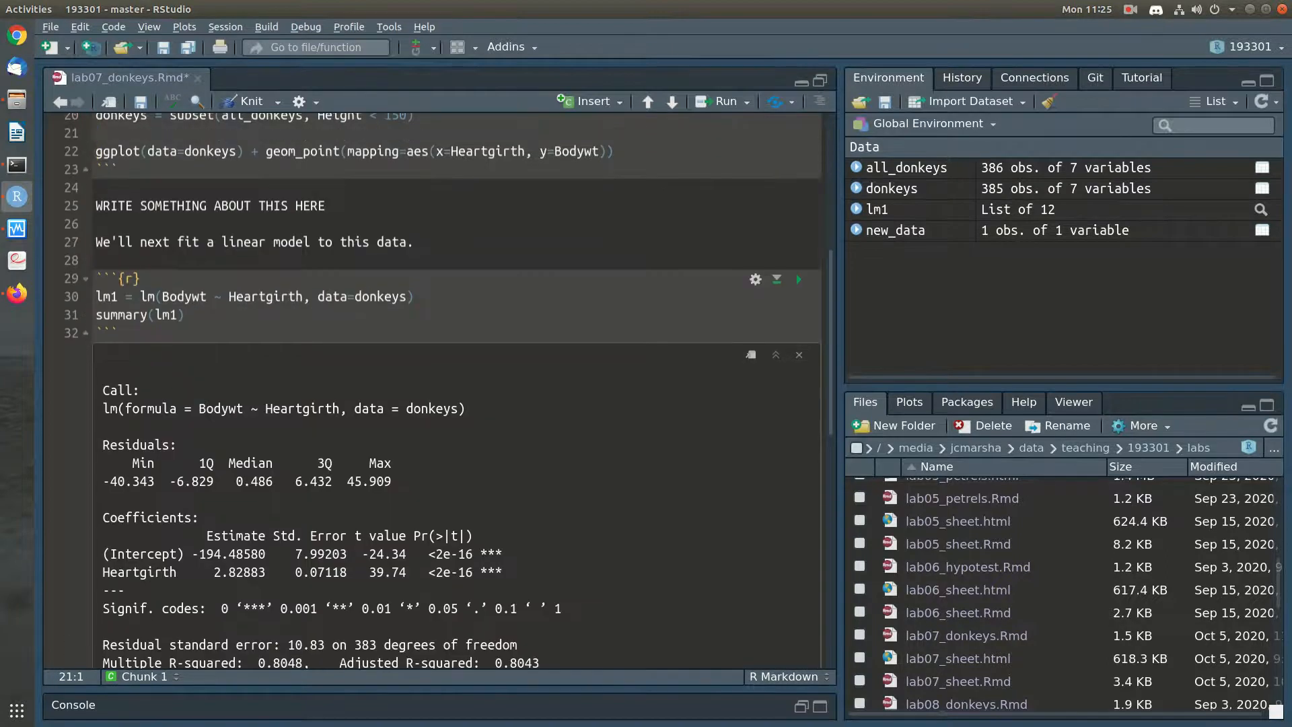
scroll(457, 390, "up", 3)
key("Up")
key("Up")
key("shift+Up")
key("shift+Up")
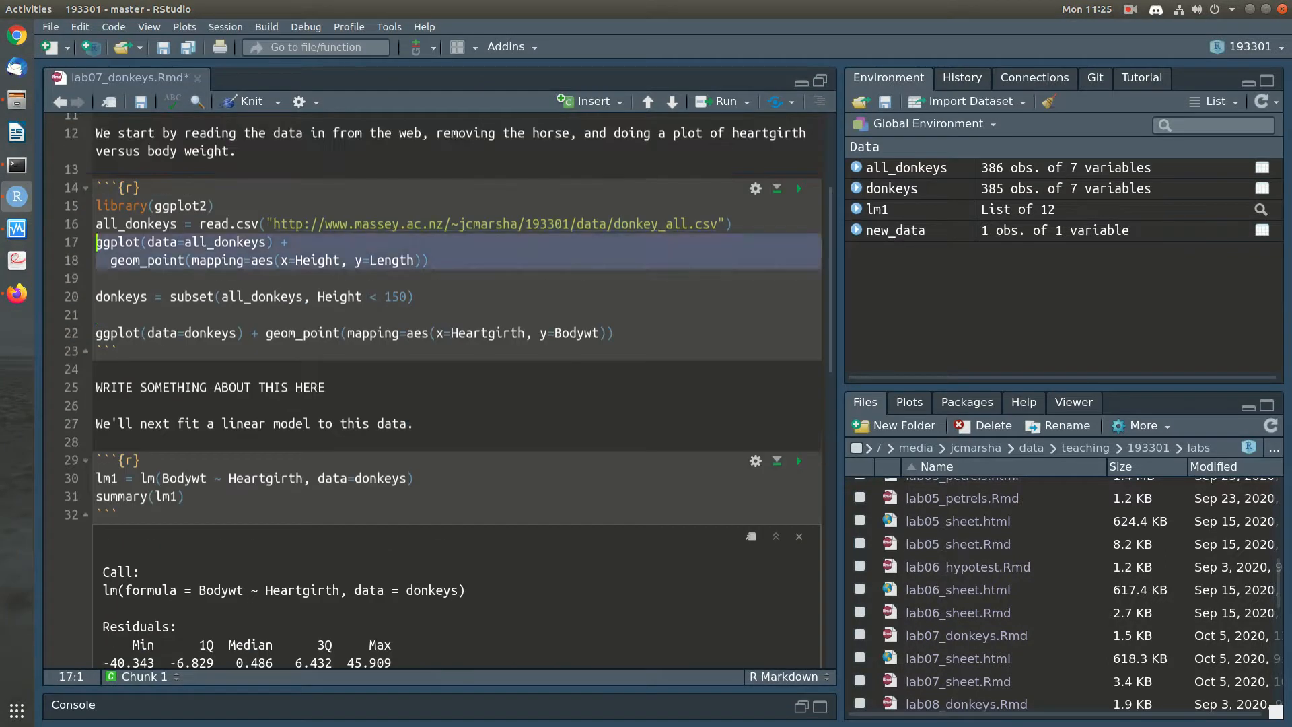
key("ctrl+c")
key("Down")
key("Down")
key("Down")
key("Down")
key("Return")
key("ctrl+v")
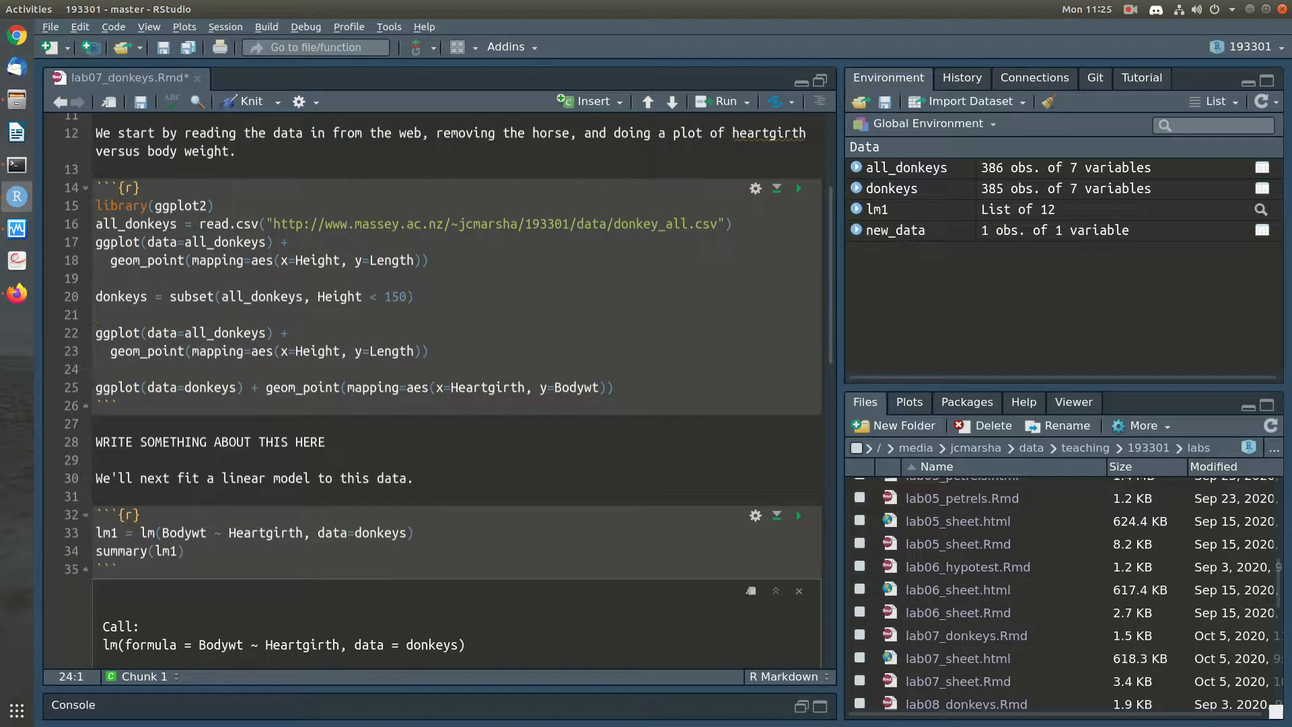
Change the copied plot's data argument to donkeys and save the notebook
double_click(207, 334)
type("donkeys")
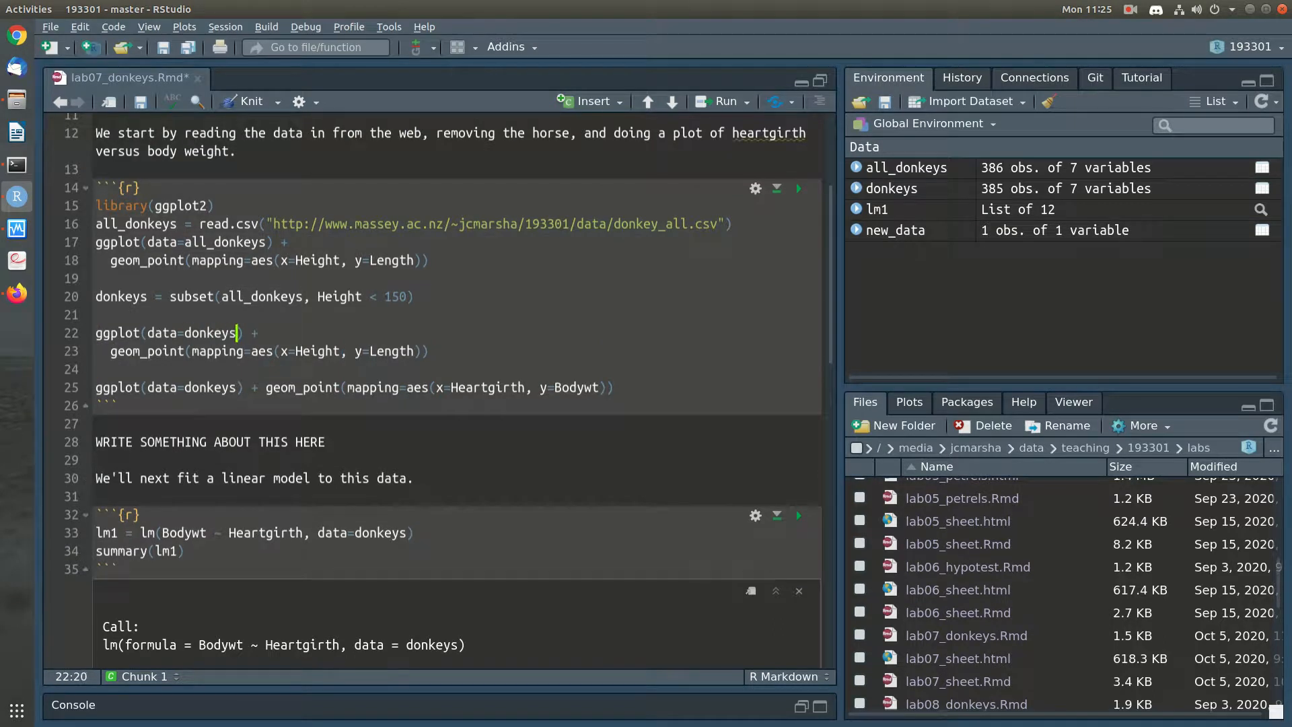
key("ctrl+s")
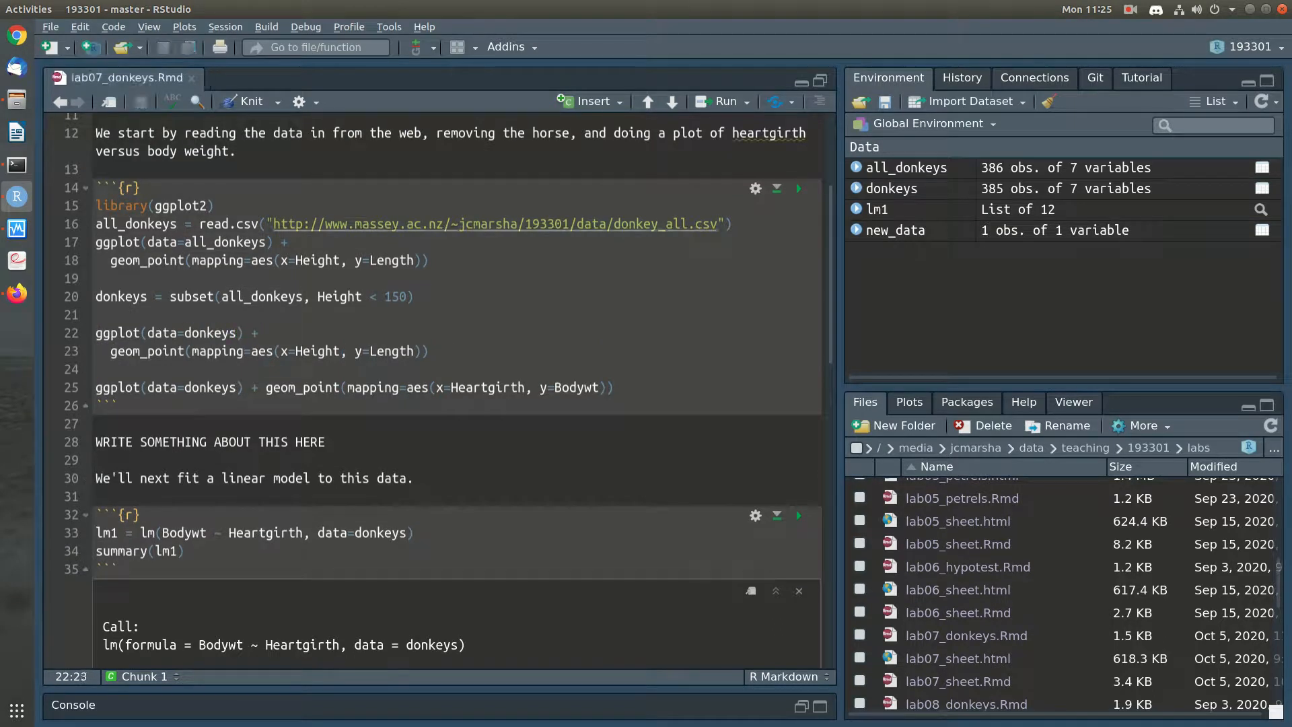
Run the donkeys plot of Length against Height, followed by the plot of Bodywt against Heartgirth
key("ctrl+Return")
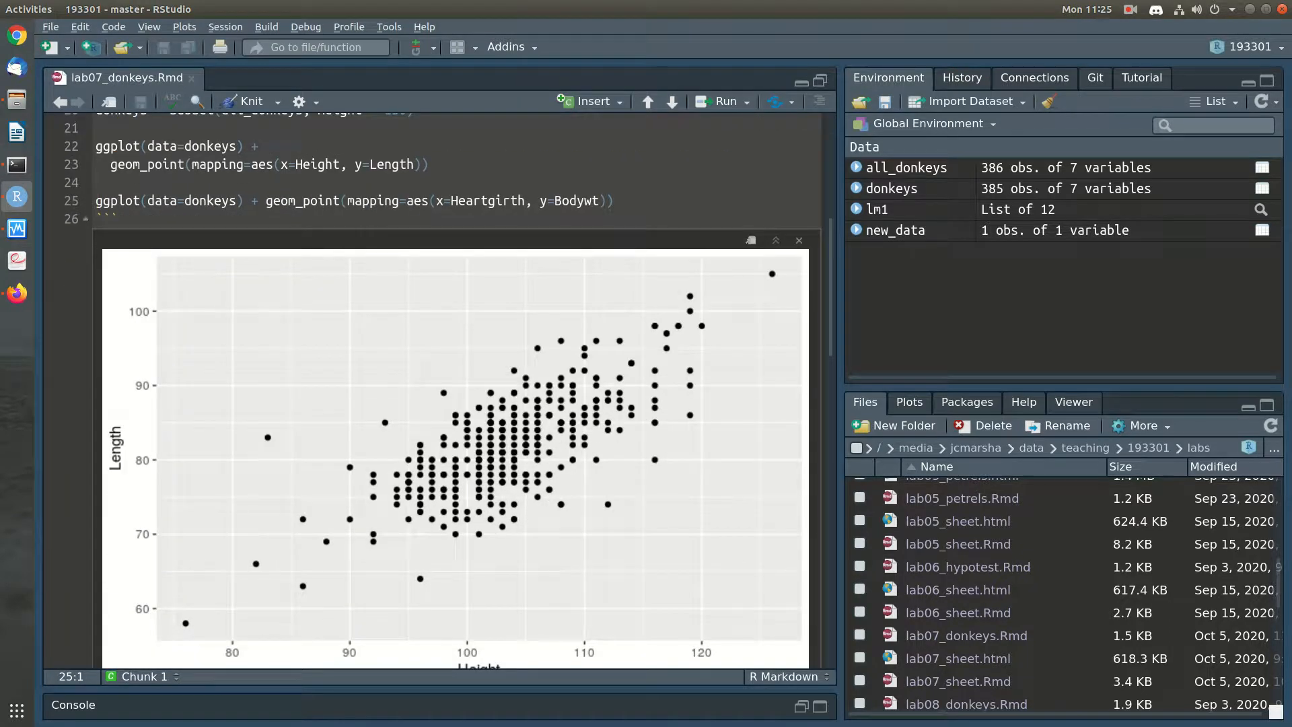
key("ctrl+Right")
key("ctrl+Return")
Replace the placeholder note below the plot with "There is a clear increasing trend between heartgirth and body weight."
left_click_drag(327, 643, 97, 645)
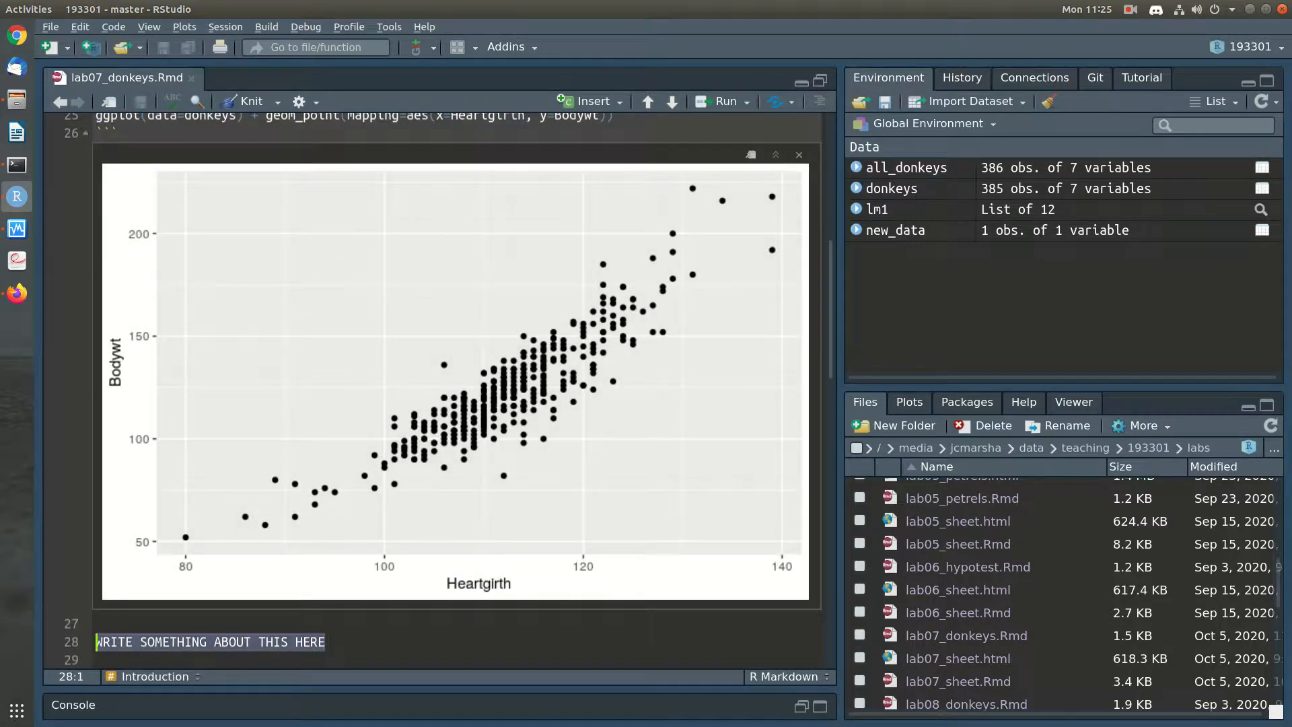
scroll(430, 391, "down", 1)
type("The")
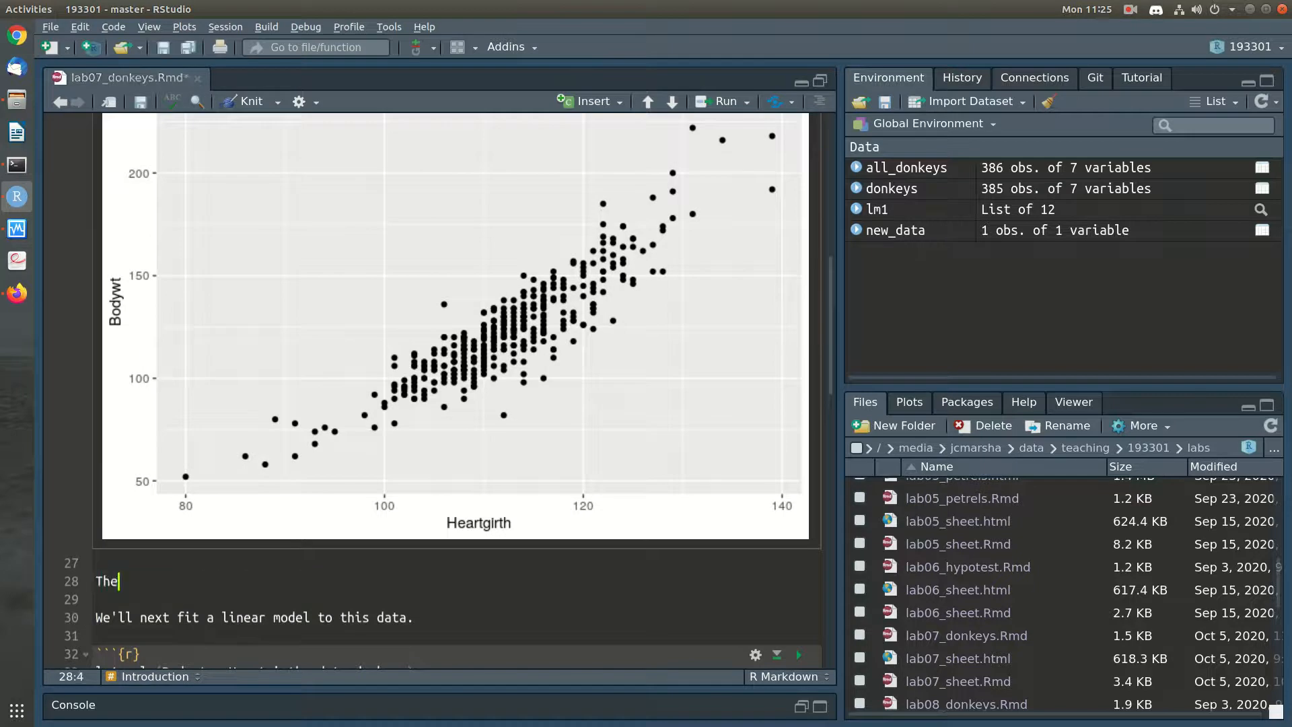
type("re is a clear increasing the")
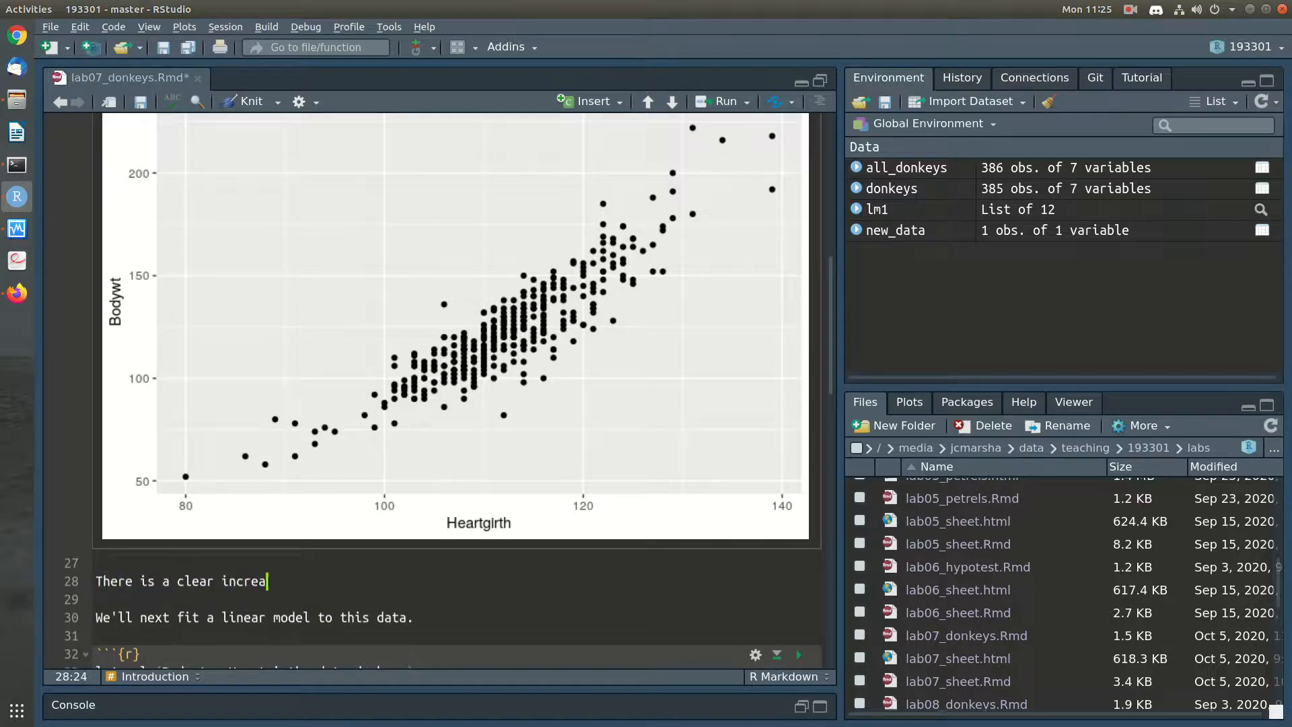
key("BackSpace")
key("BackSpace")
type("rend between heartgirth and bo")
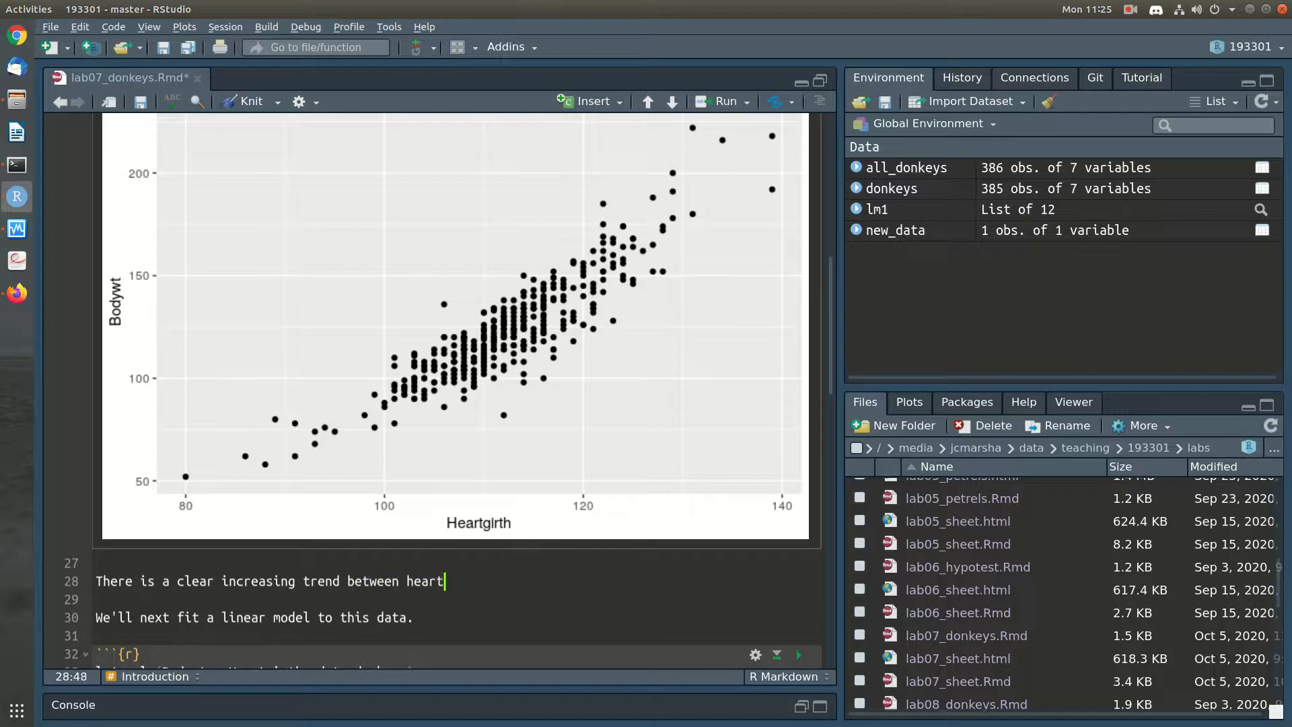
type("dy we")
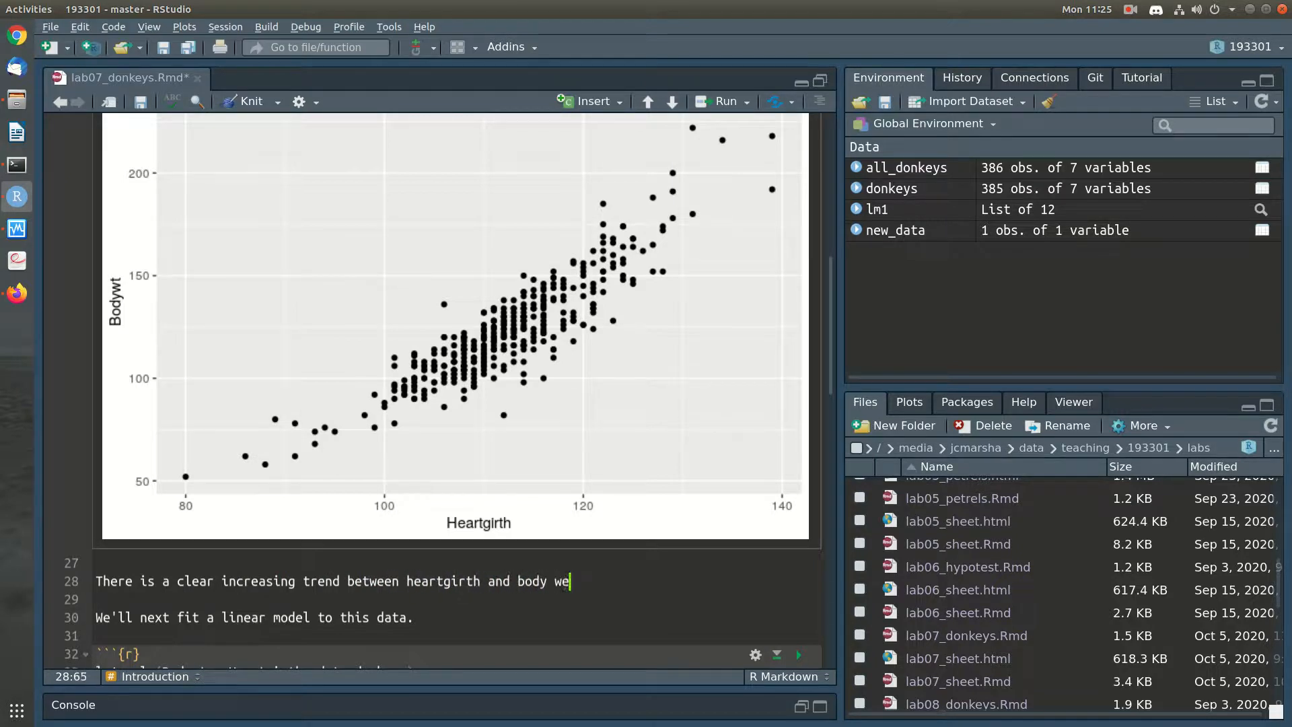
type("ight. The trend is mostly a s")
type("traight line,")
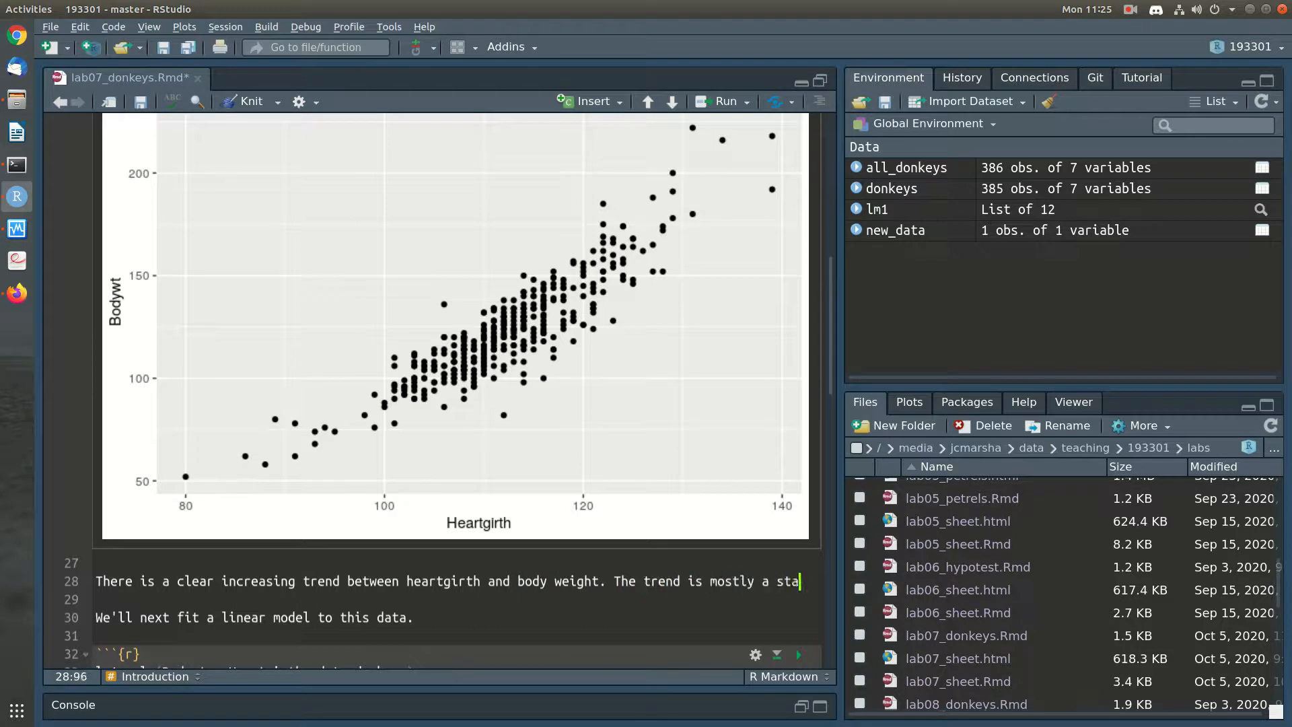
type(" and th")
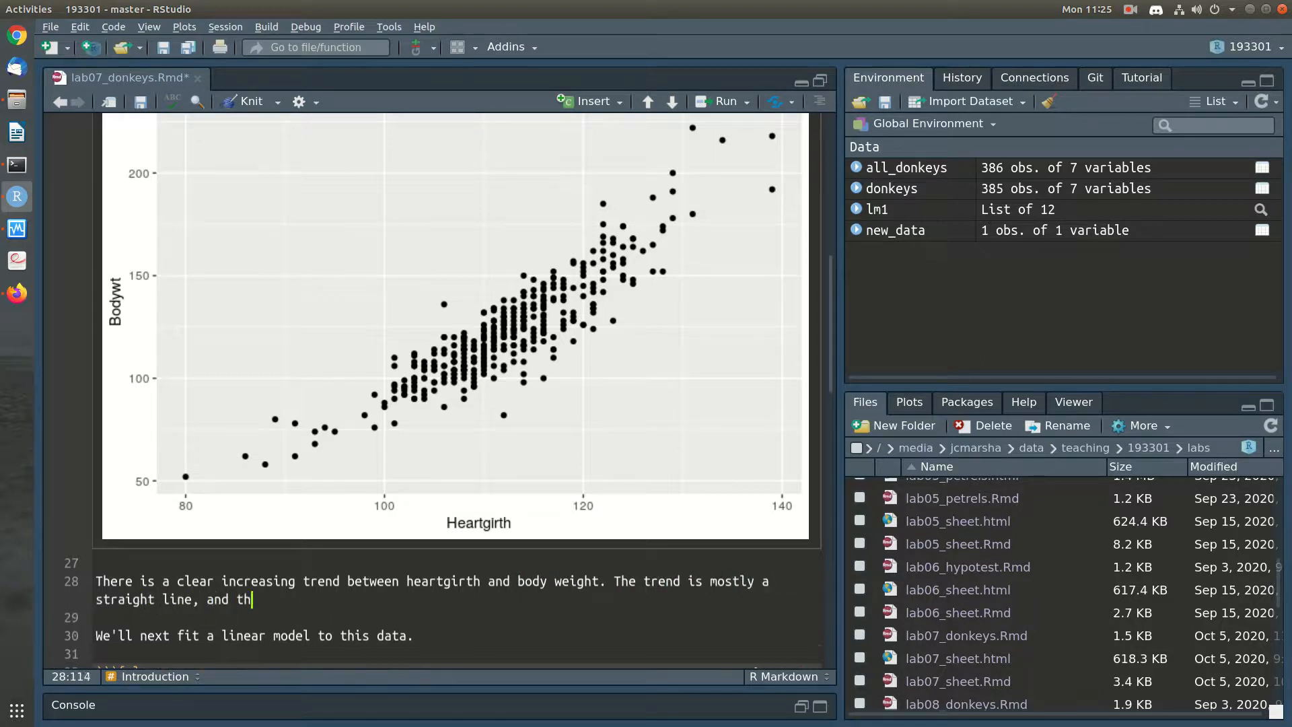
type("e points cluster reasonab")
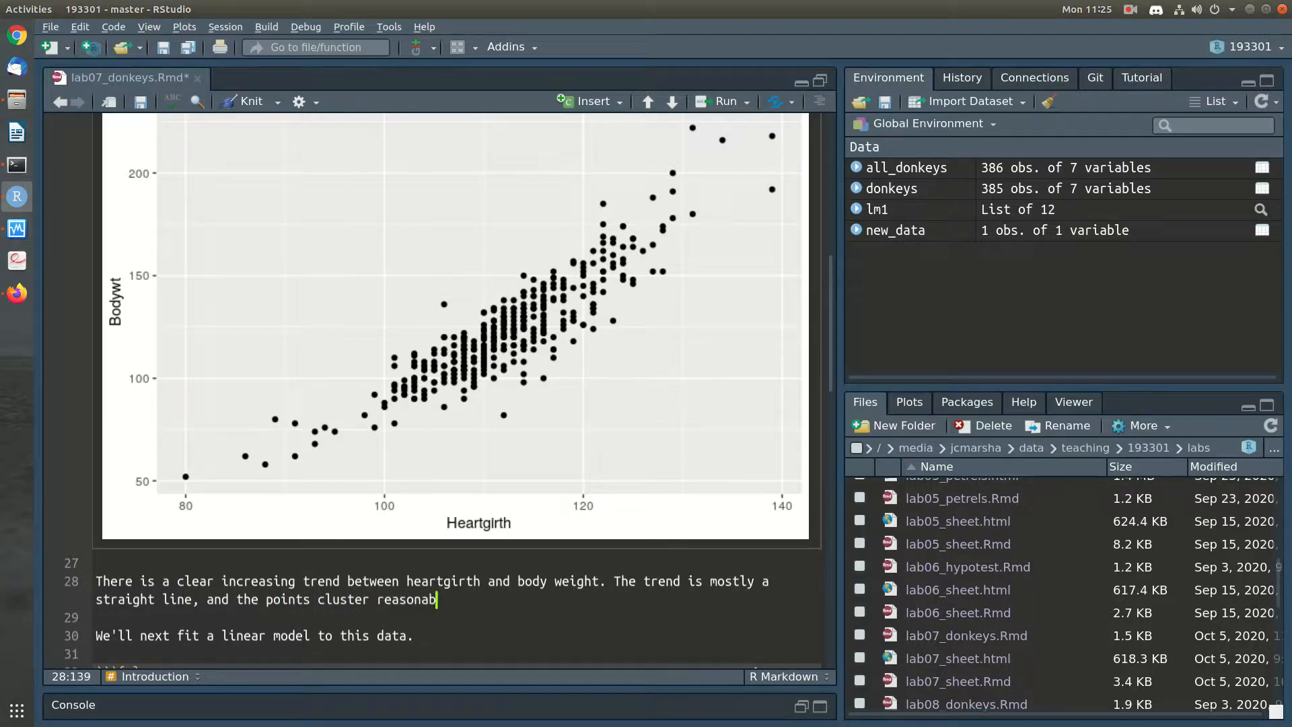
type("ly tightly around the trend.")
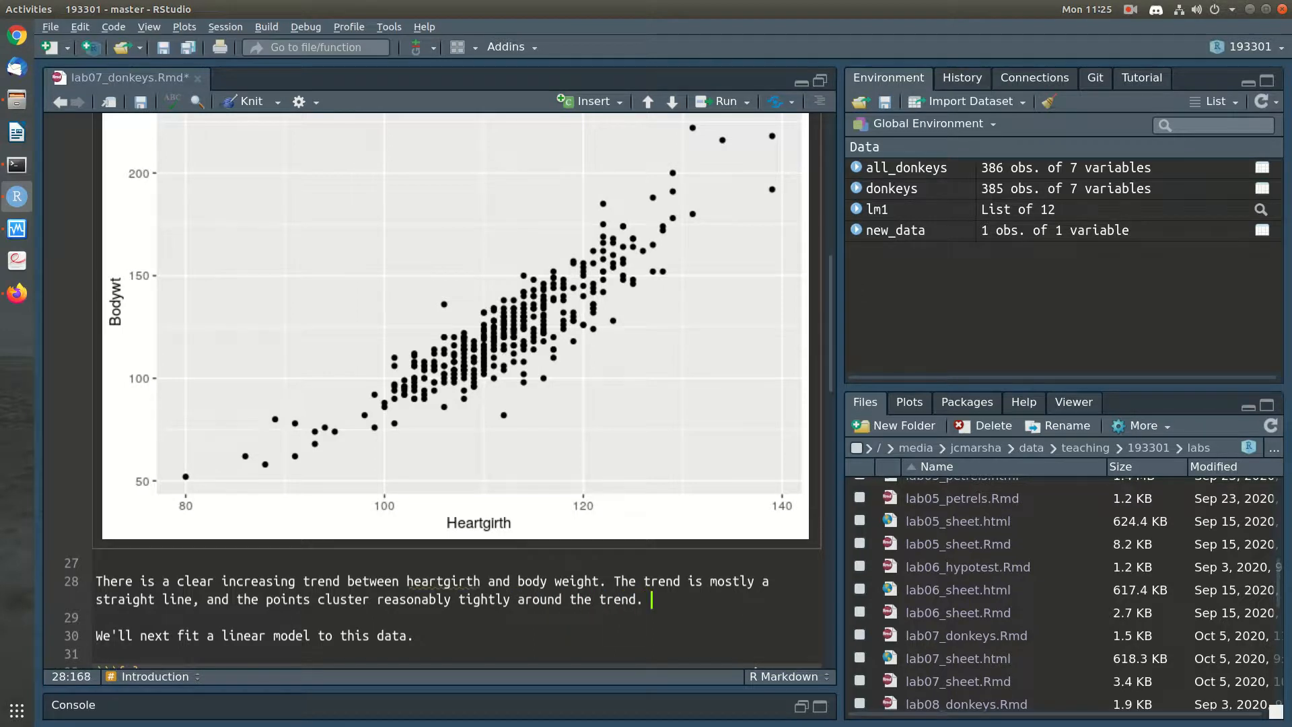
type(" A linear mode")
Finish the note with "A linear model will make sense for these data." and save the notebook
key("BackSpace")
type("l will make ")
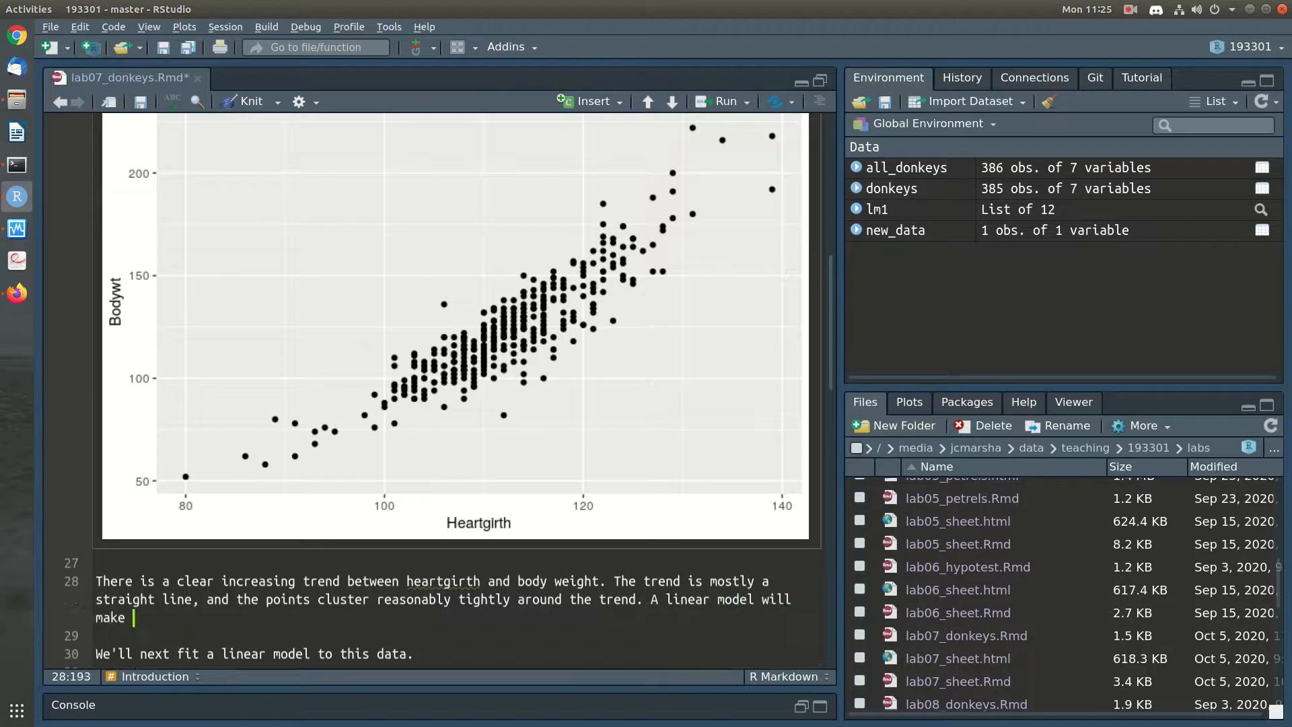
type("sense for these data.")
key("ctrl+s")
Review the lm formula Bodywt ~ Heartgirth, then run the linear model lm1 and its summary
key("Down")
scroll(457, 391, "down", 5)
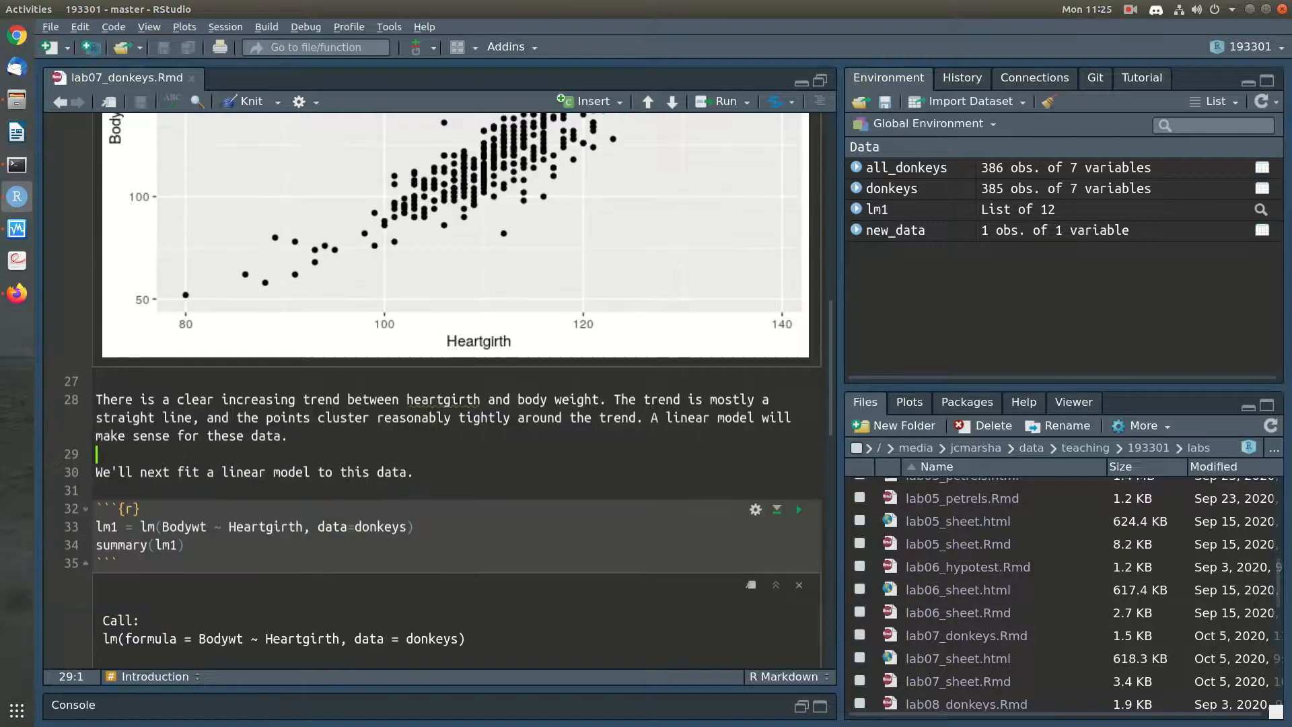
left_click(187, 425)
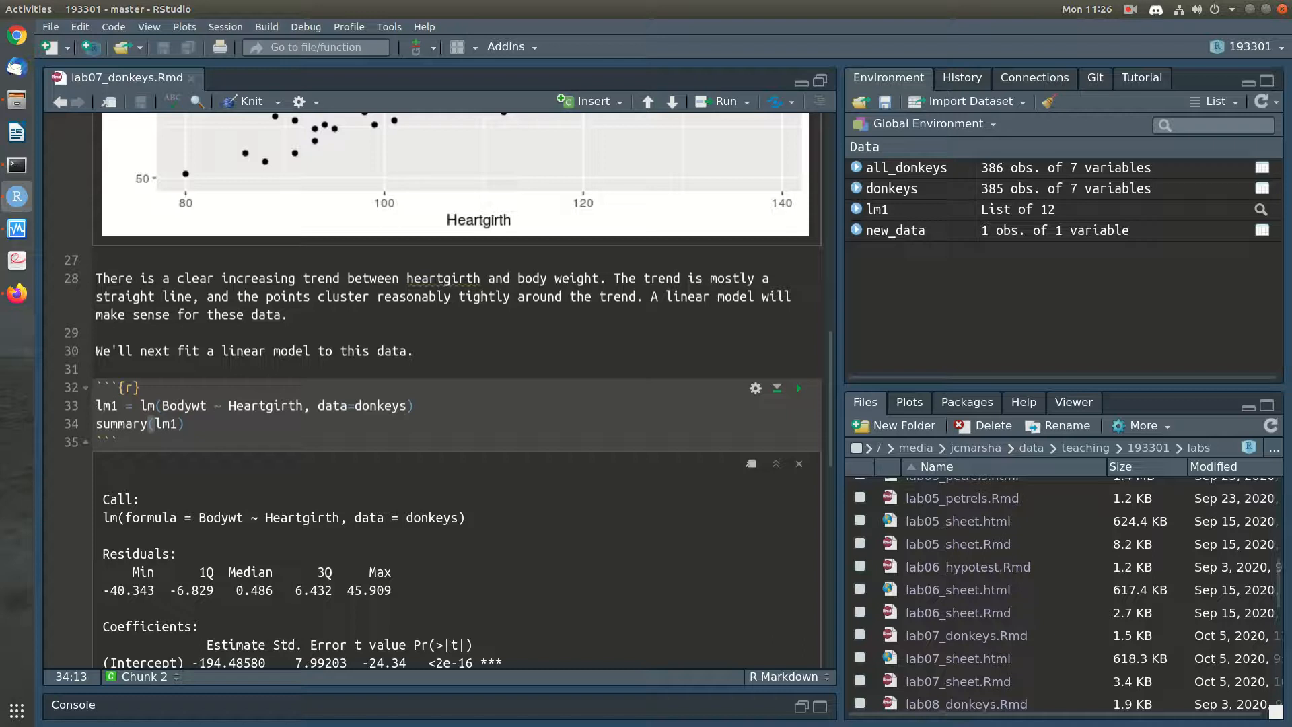
left_click_drag(156, 406, 140, 406)
left_click(163, 407)
key("ctrl+shift+Right")
key("ctrl+shift+Right")
key("Right")
key("Right")
key("End")
key("ctrl+Return")
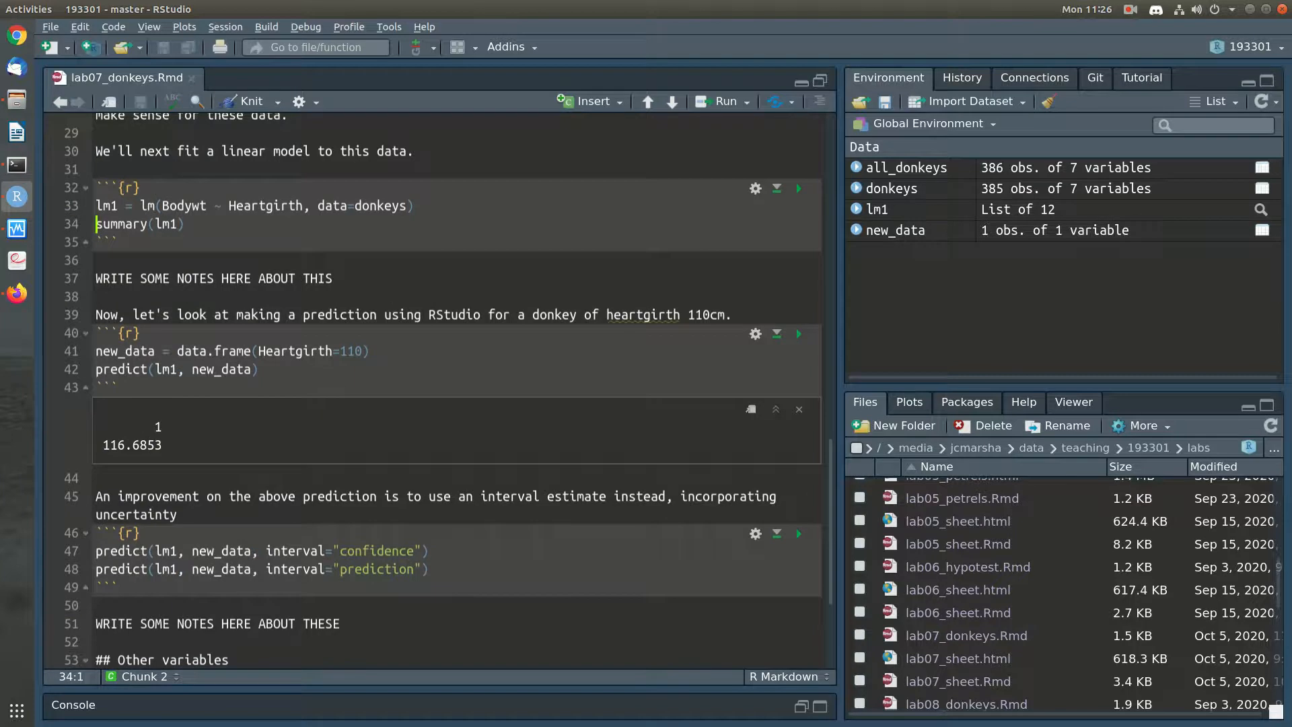
key("ctrl+Return")
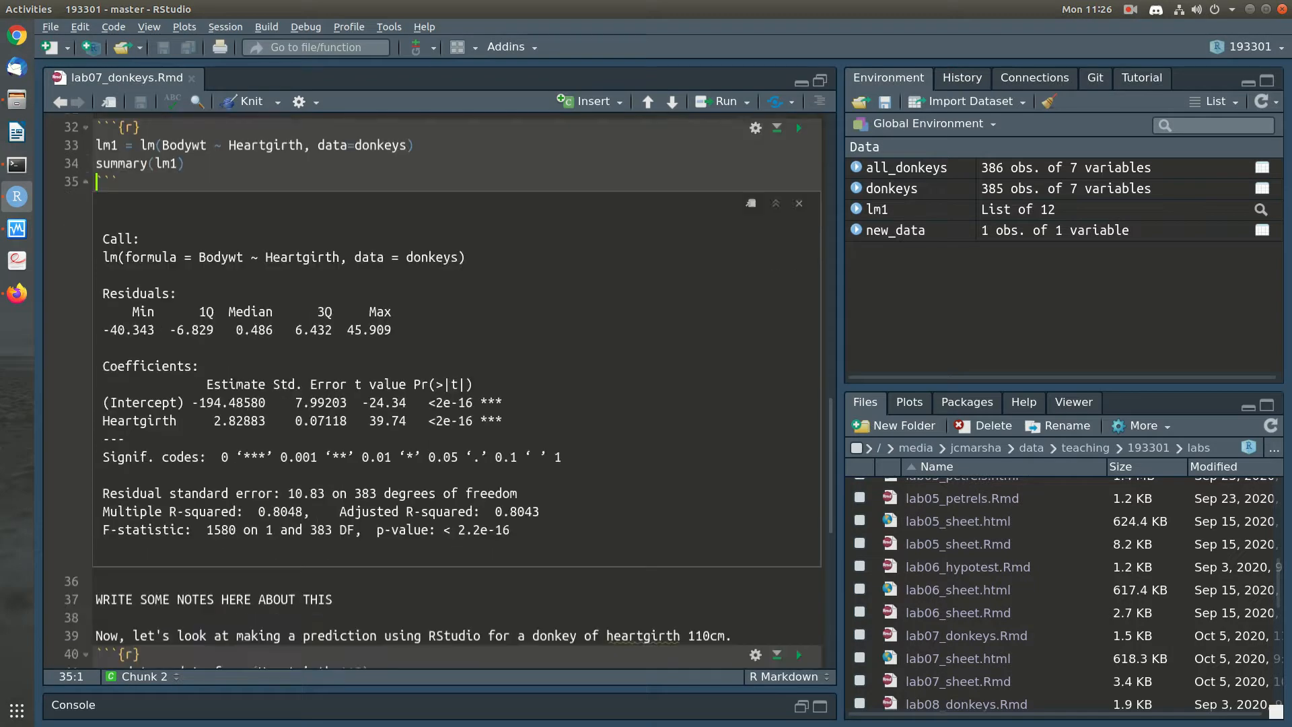
Replace the placeholder note below the model summary with "The equation that relates the bodyweight to the heartgirth is:"
left_click_drag(334, 600, 96, 600)
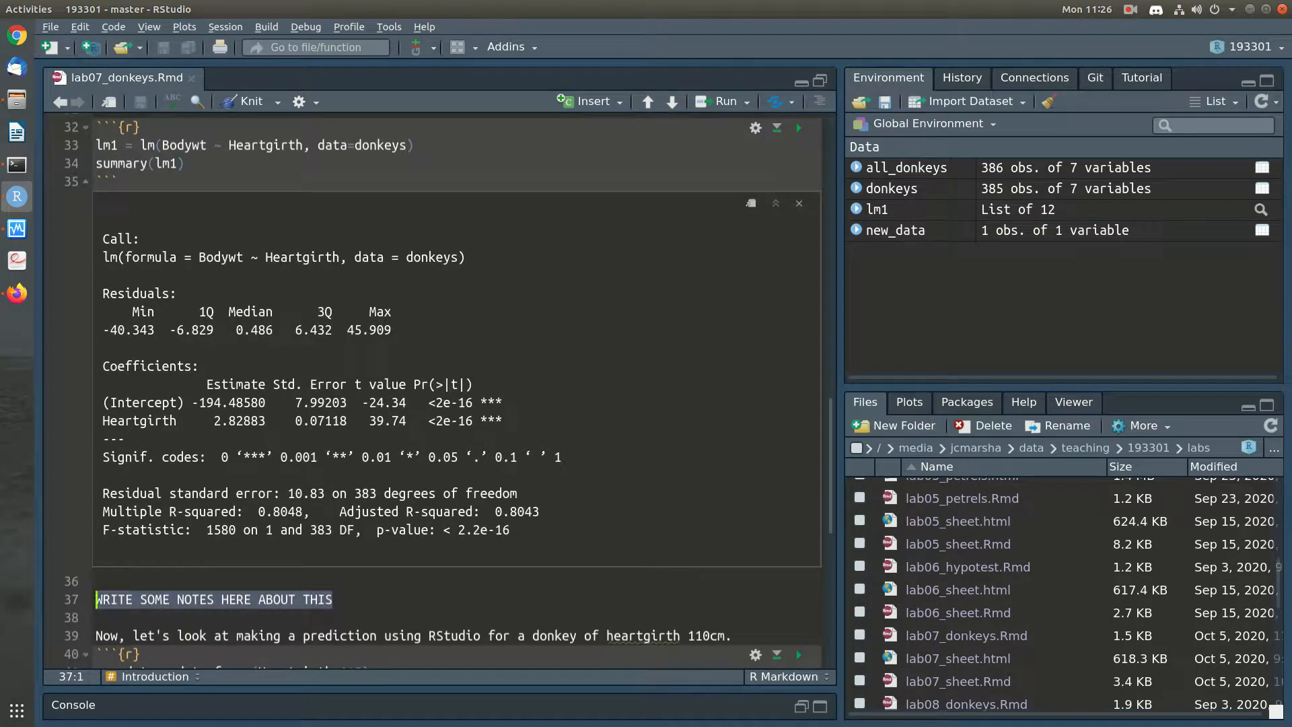
key("BackSpace")
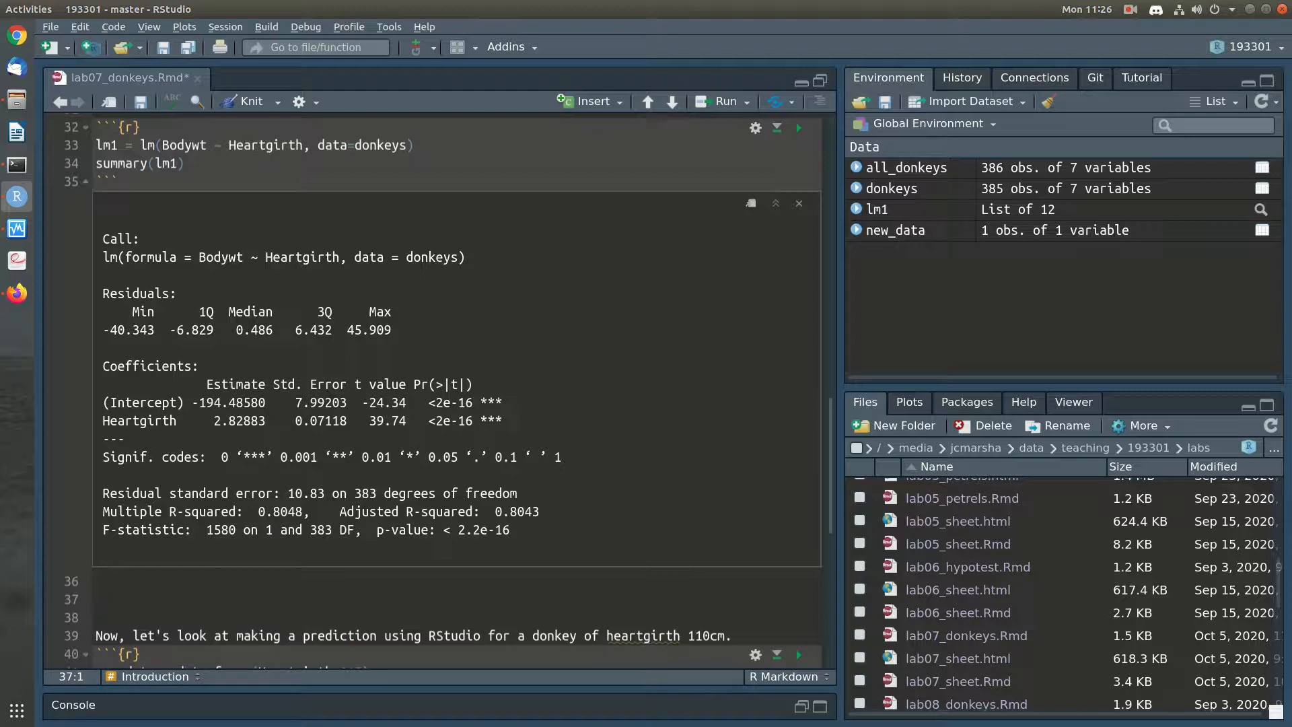
type("The equation that rel")
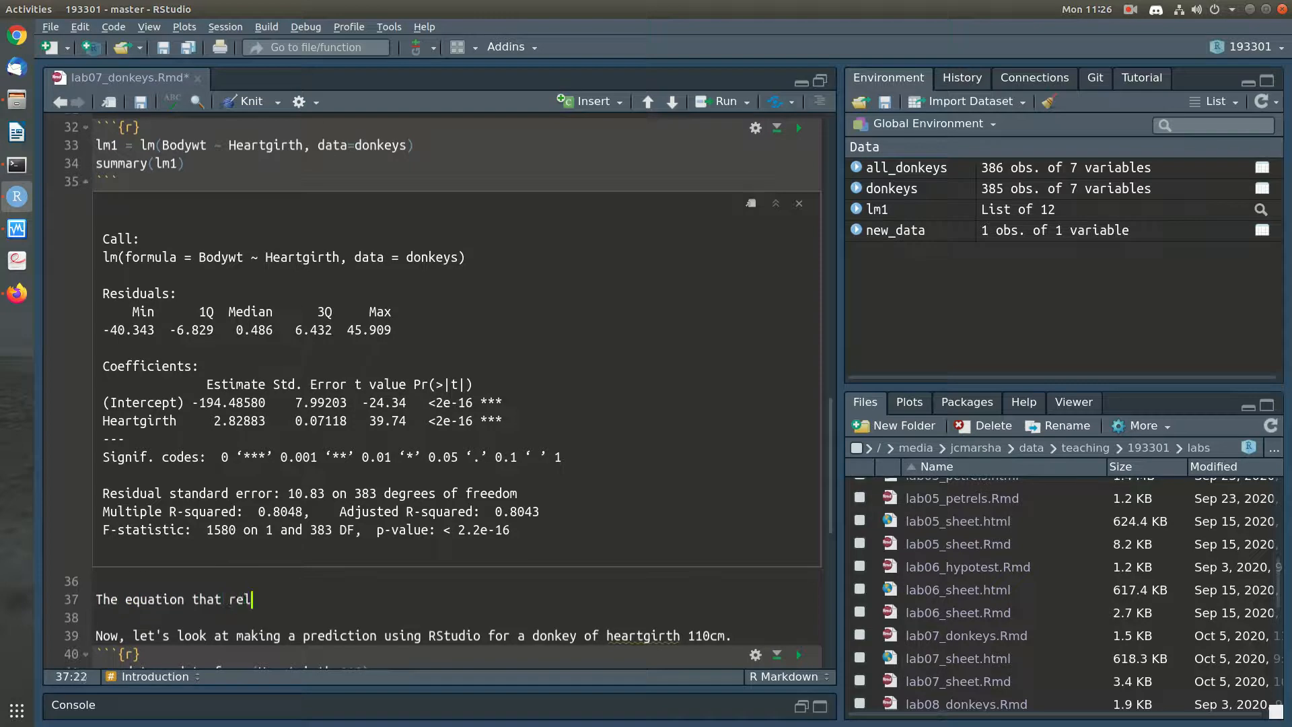
type("ates the hearti")
key("BackSpace")
key("BackSpace")
key("BackSpace")
key("BackSpace")
key("BackSpace")
key("BackSpace")
key("BackSpace")
key("BackSpace")
key("BackSpace")
type("he bodyweight to")
type(" the heart")
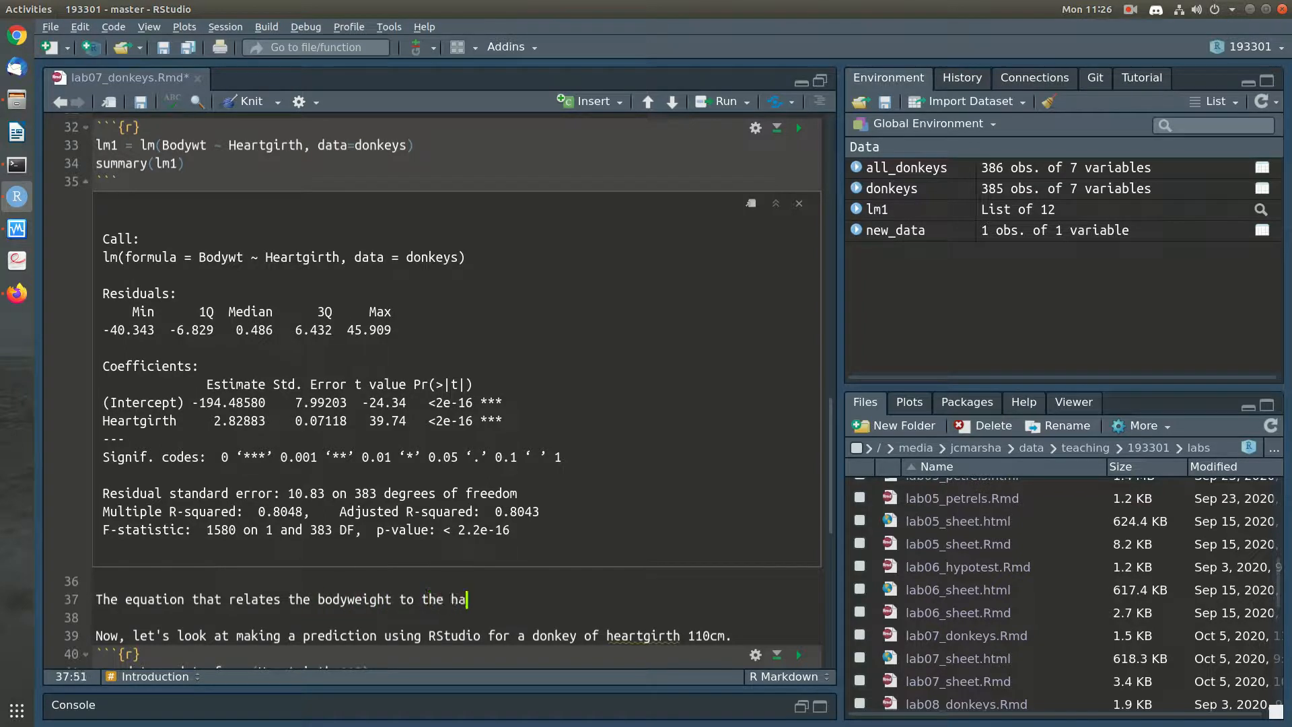
key("BackSpace")
type("girth is:")
Add the fitted equation "Bodyweight = -194.5 + 2.83 x Heartgirth" as its own paragraph below the introductory sentence
key("Return")
key("Return")
type("B")
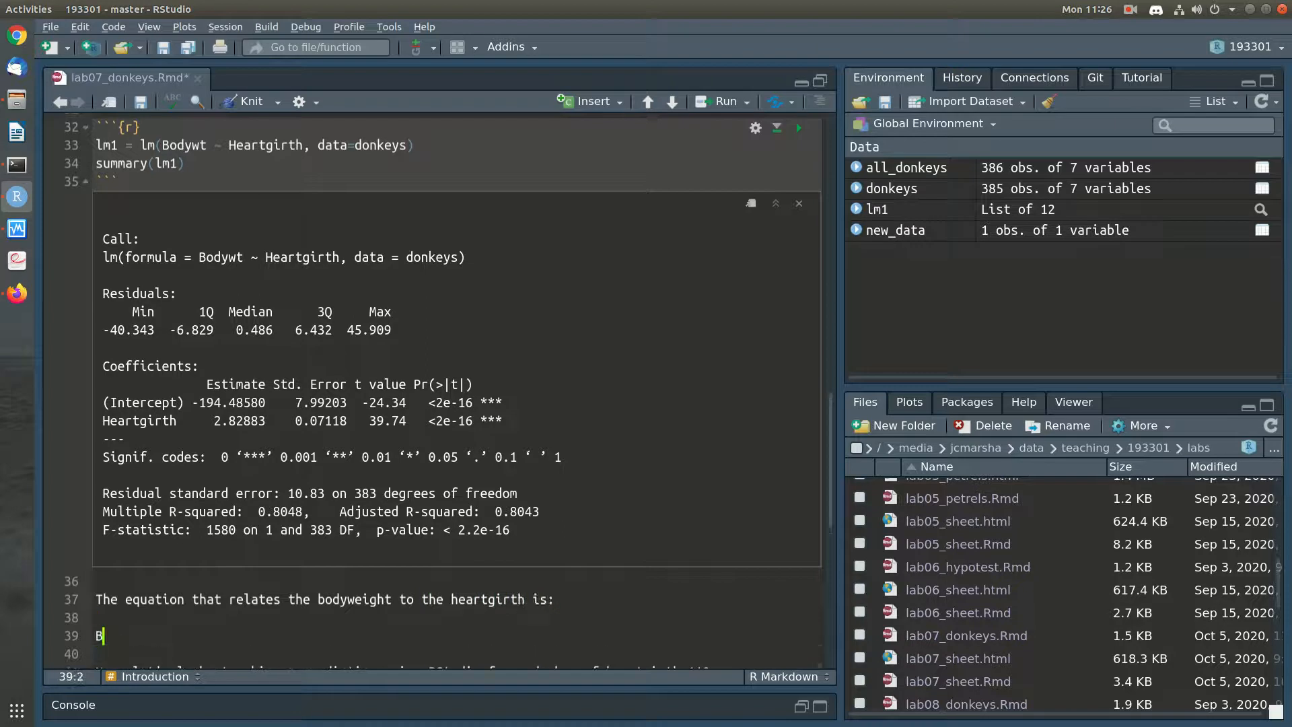
type("odyweight")
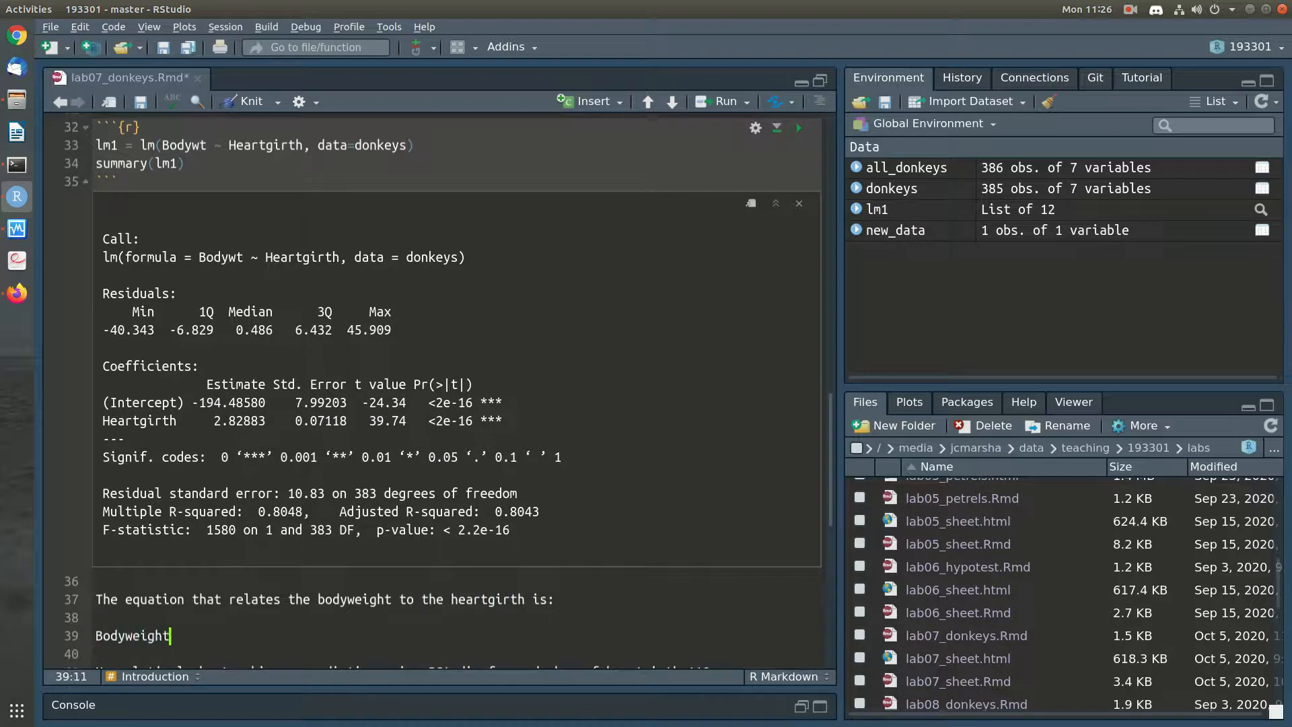
type(" = -194.5")
left_click_drag(191, 402, 243, 402)
left_click(229, 403)
type("+ 2.83")
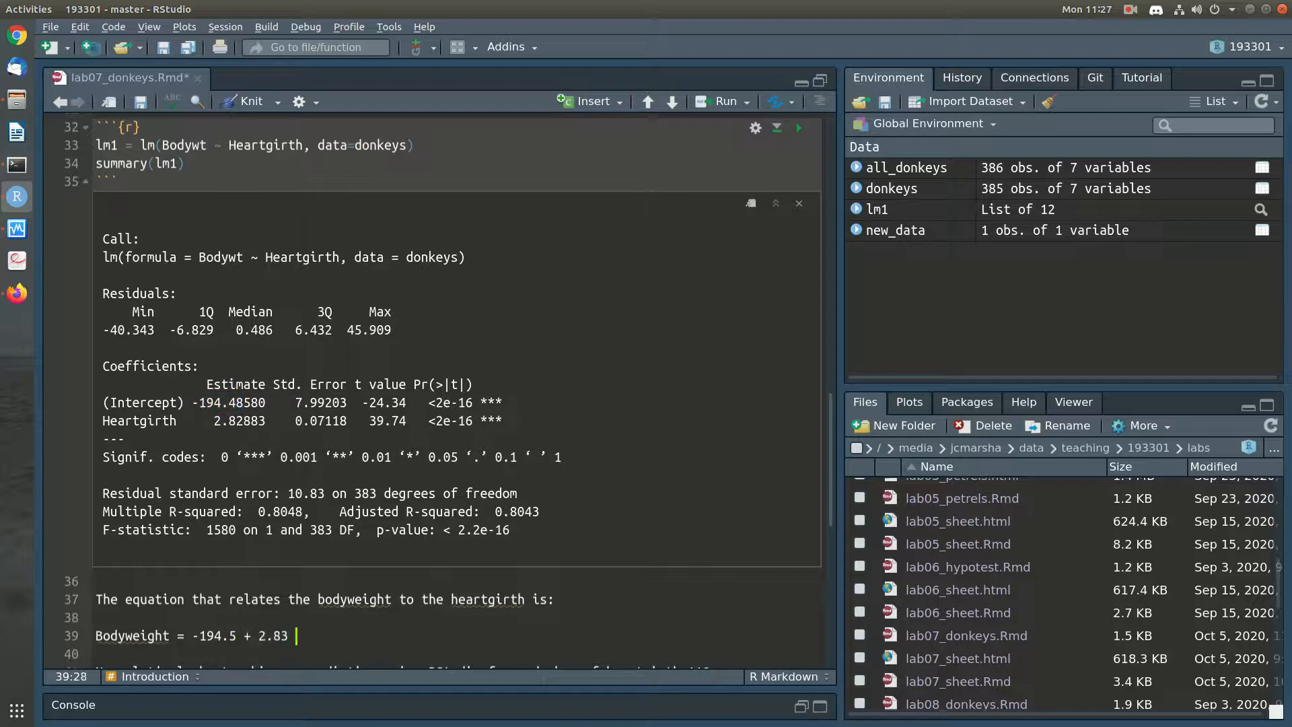
type(" x")
left_click_drag(177, 421, 103, 421)
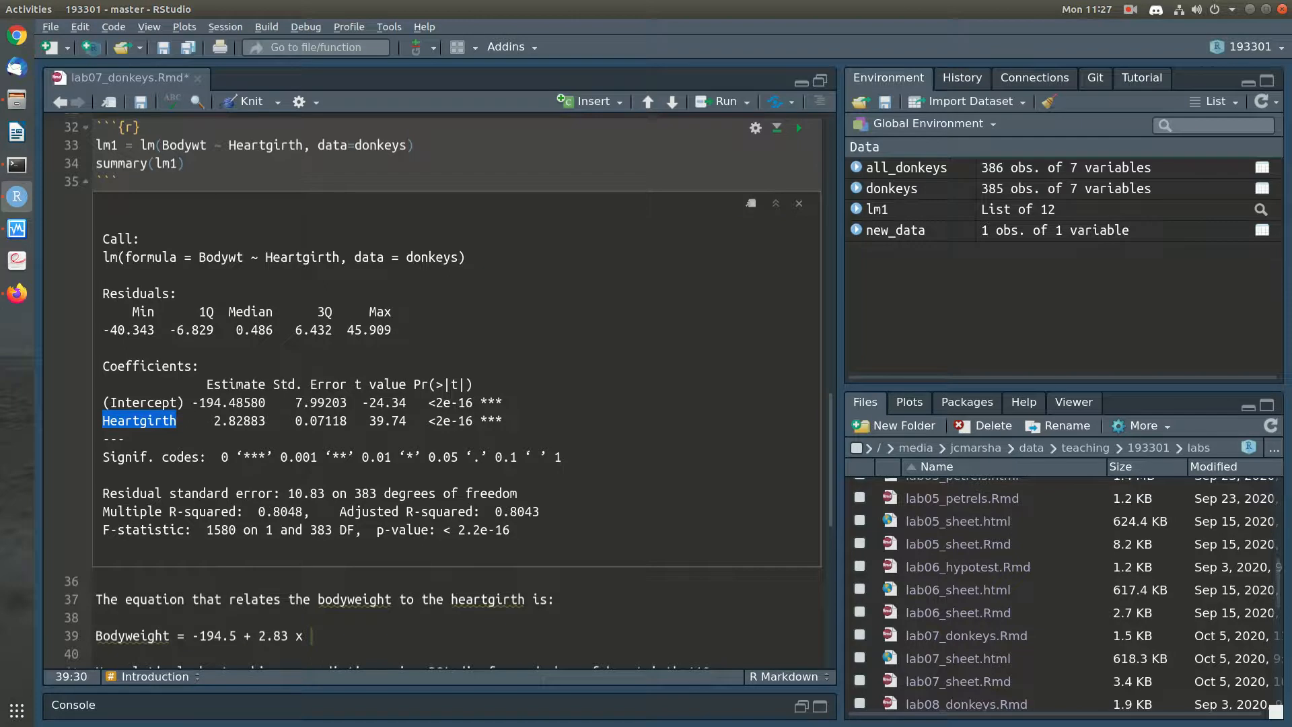
middle_click(314, 635)
Below the equation, start the interpretation "i.e. for each one unit increase in Heartgirth, there'll be a 2.83"
left_click_drag(207, 420, 244, 420)
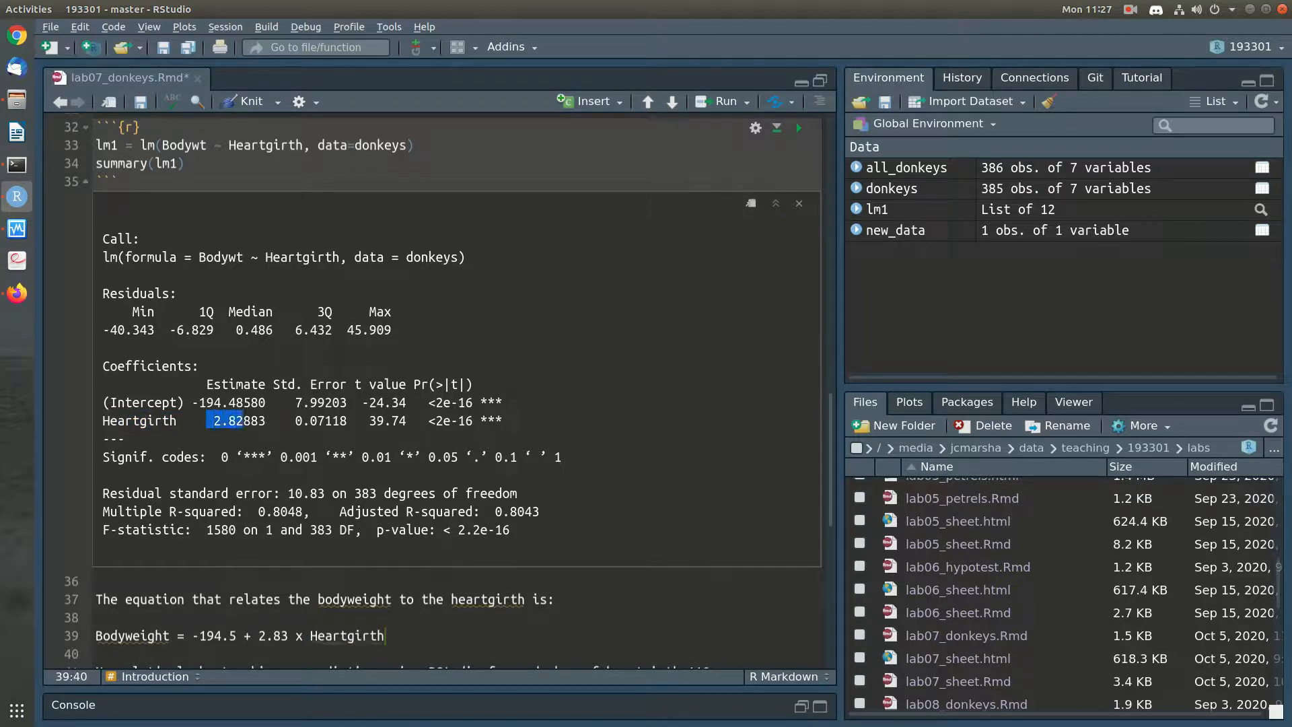
left_click(386, 636)
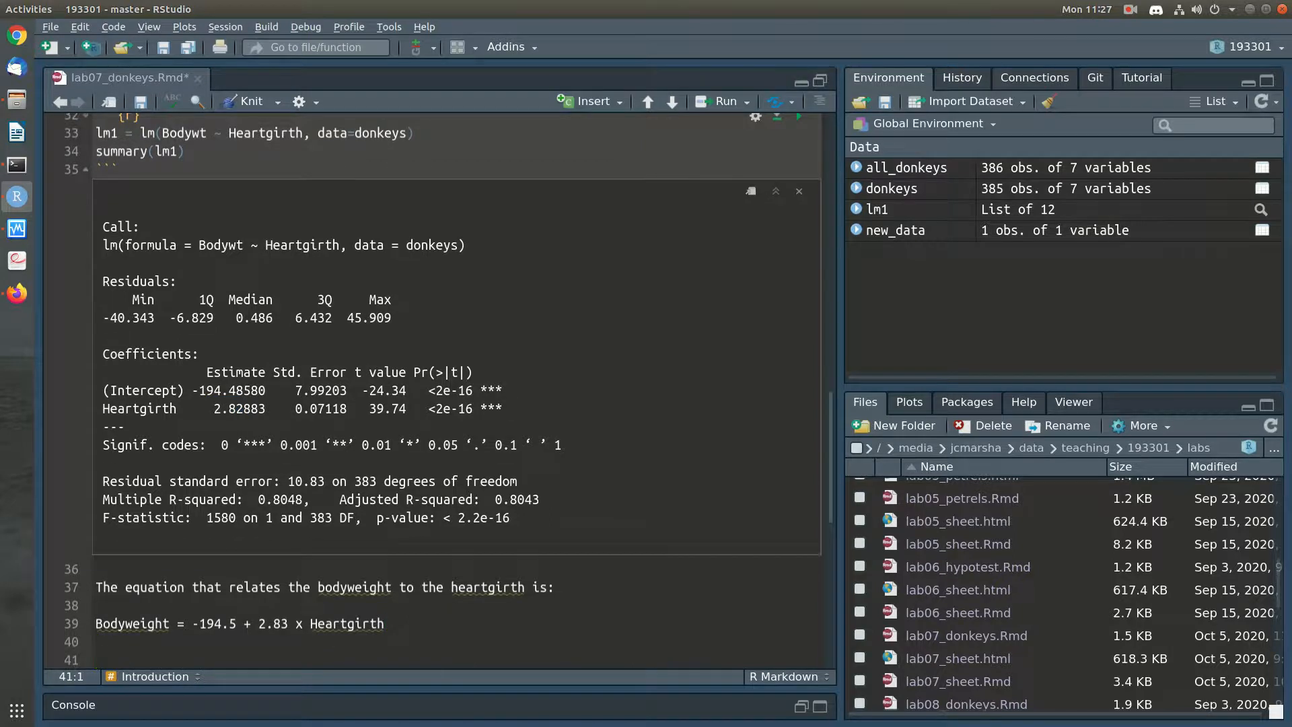
type("i.e. ")
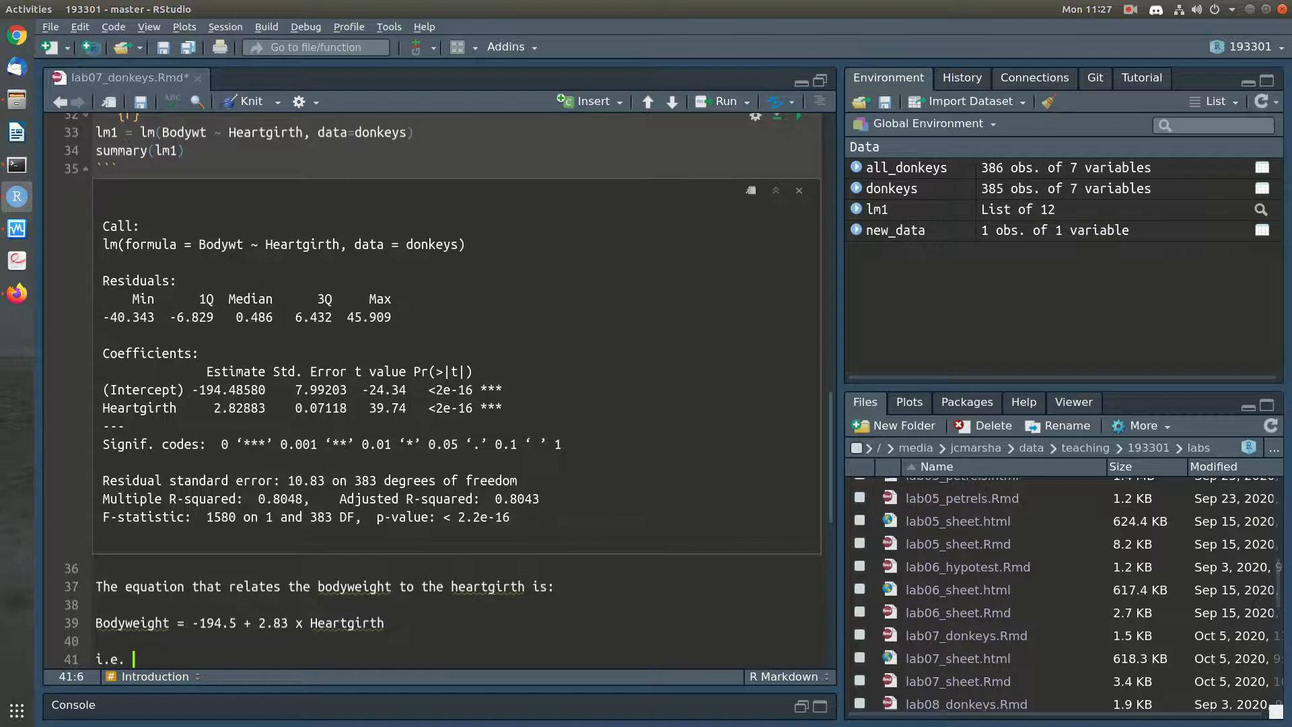
type("for each one unit increase")
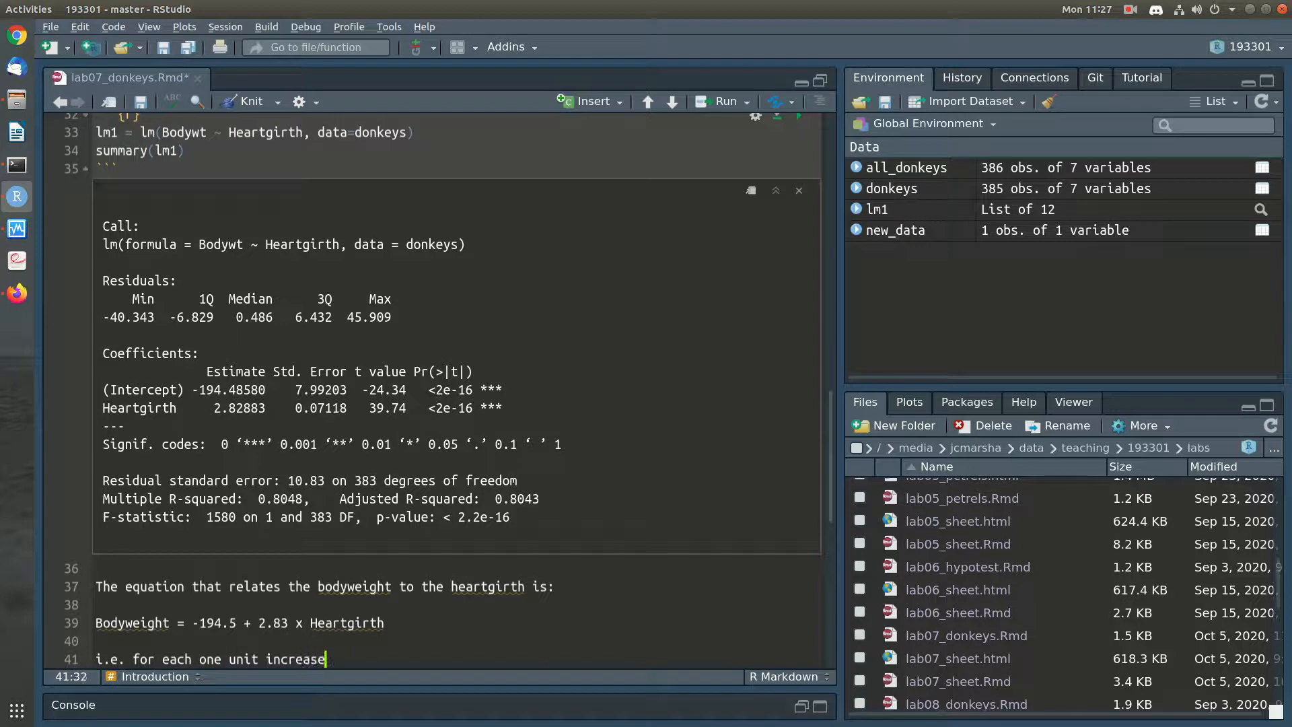
type(" in Heartgirth, there'll be a ")
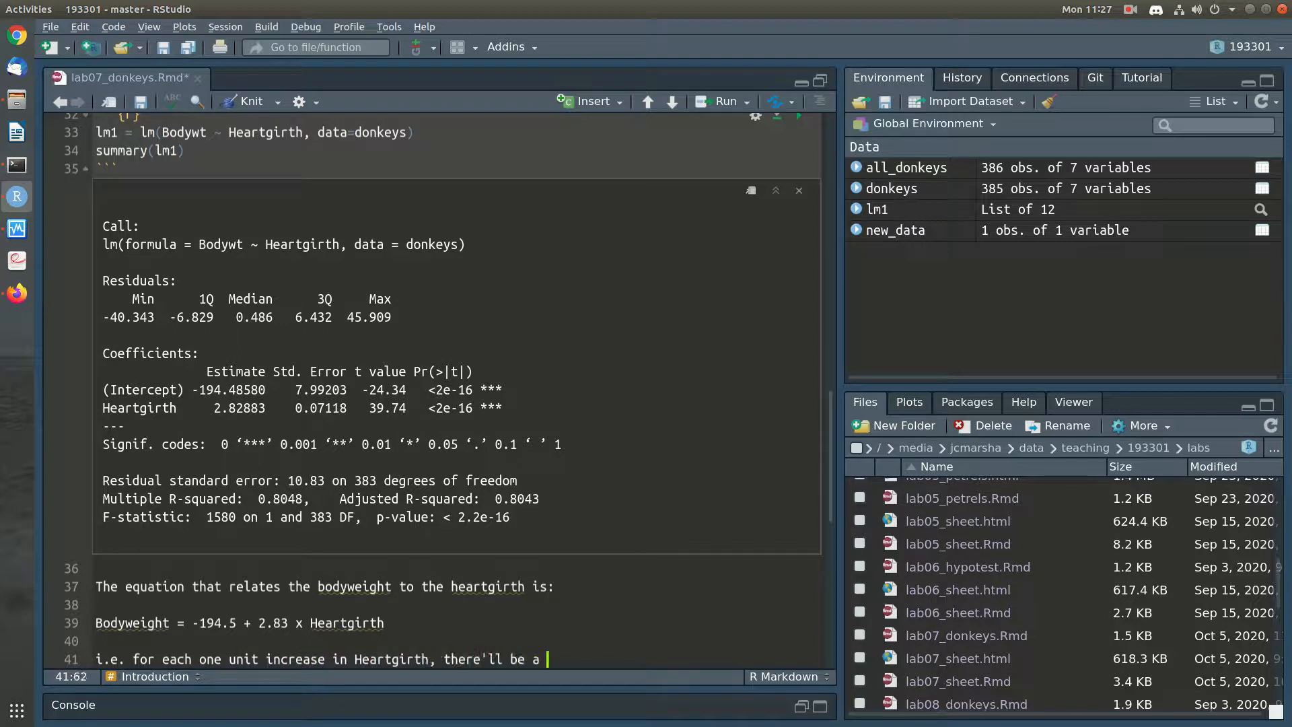
type("2.83")
Change "unit" to "cm" in the interpretation and finish the sentence with "kg increase in bodyweight."
double_click(238, 660)
type("cm")
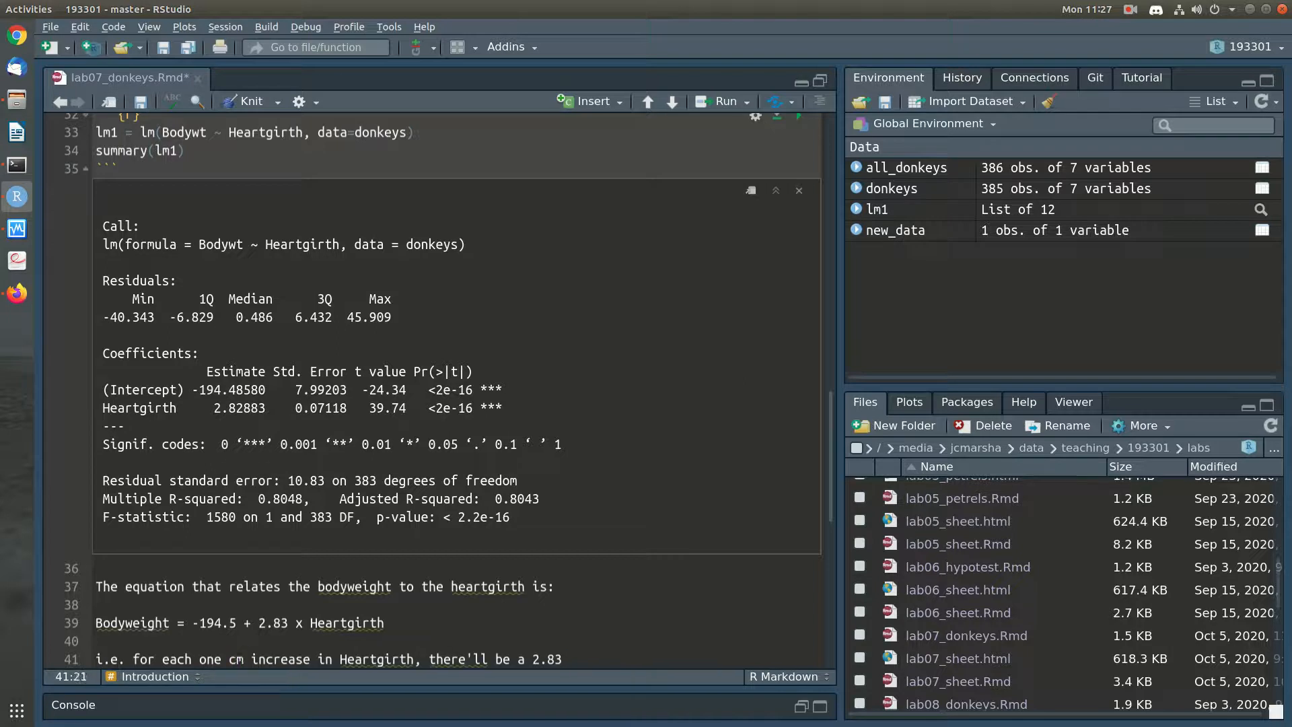
key("End")
type("kg increase in bodyweight.")
key("Return")
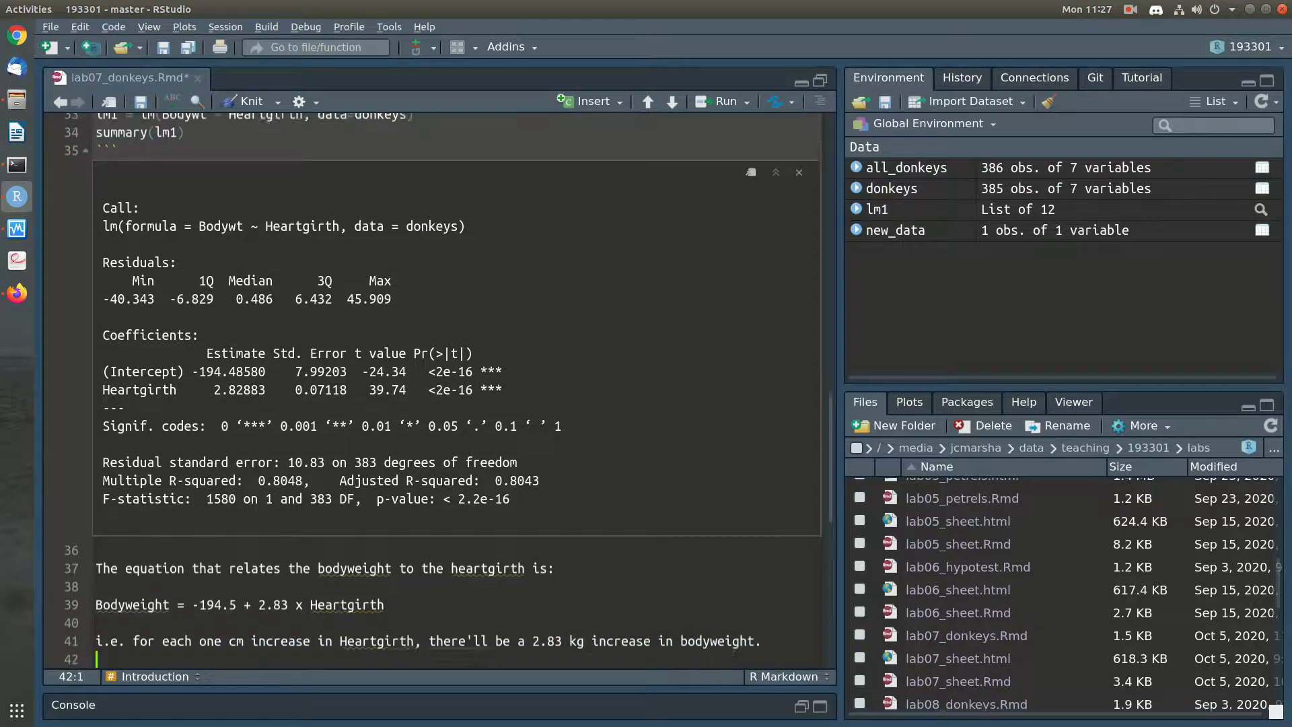
key("Down")
key("Down")
key("Up")
key("Up")
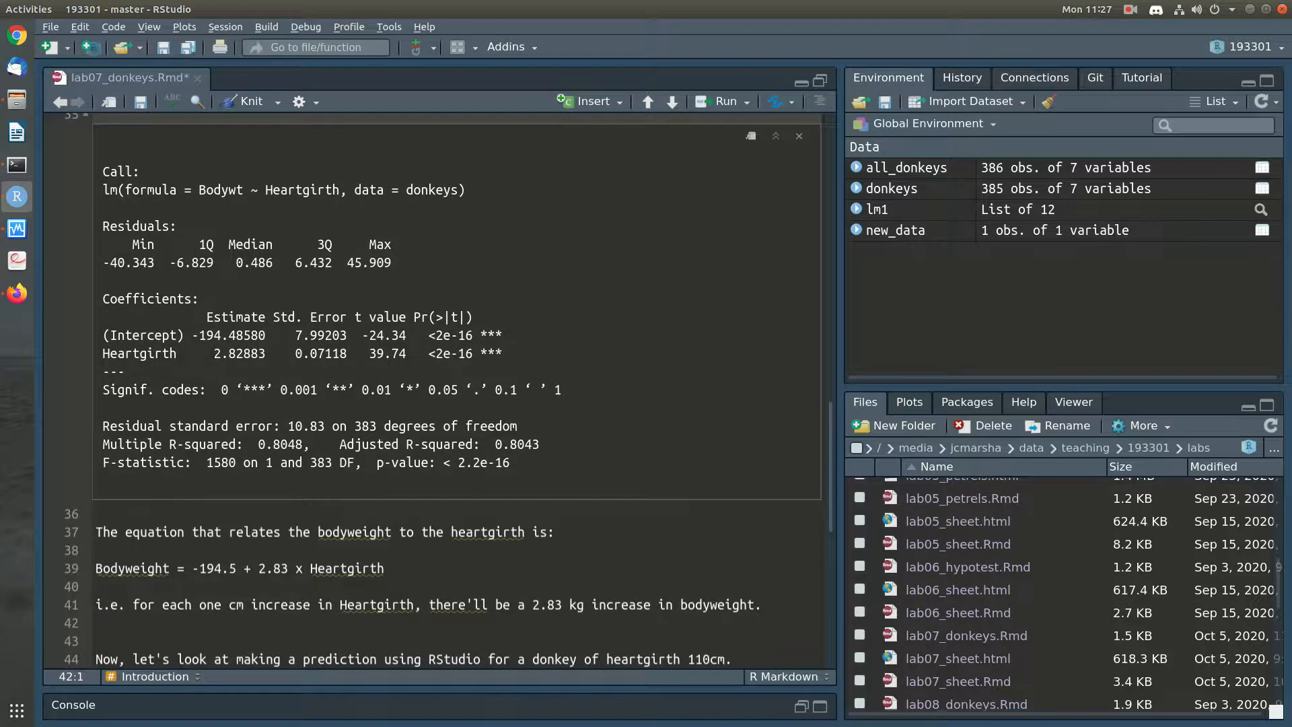
key("Left")
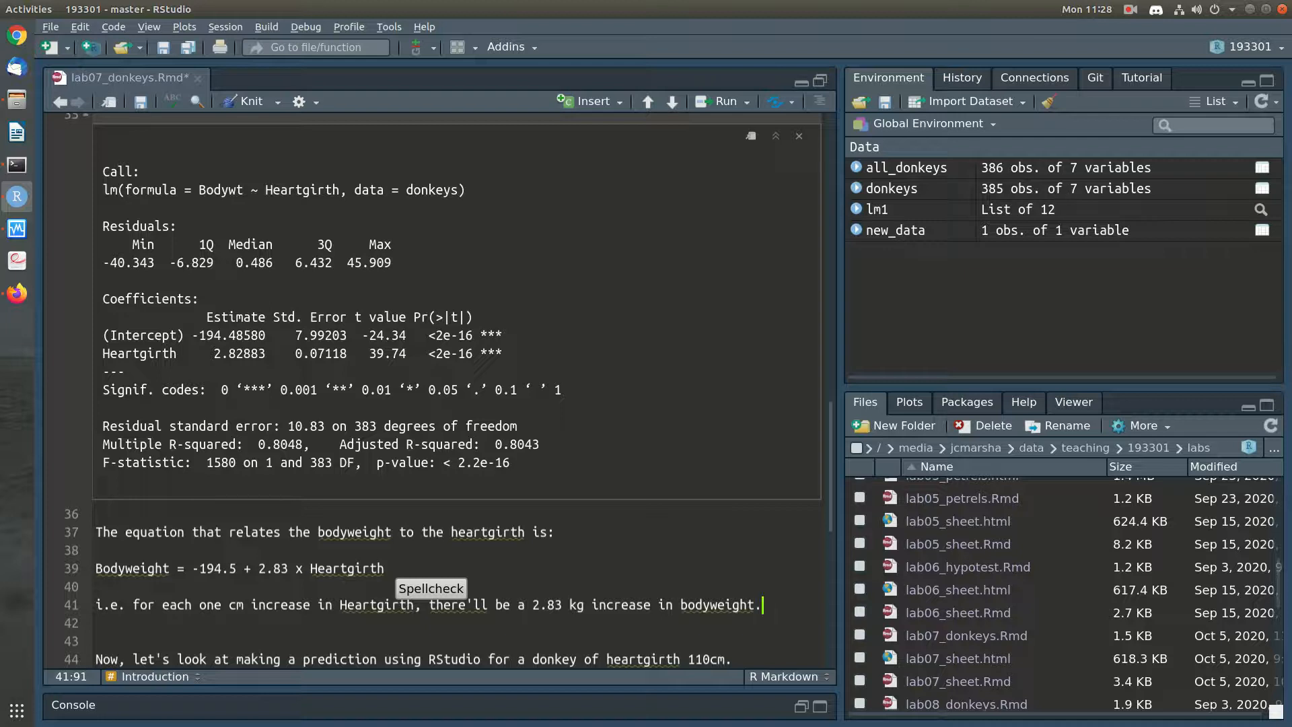
Add the question "What about the P-value for the slope?" as a new paragraph below the interpretation and save the notebook
scroll(456, 390, "up", 6)
scroll(457, 391, "up", 4)
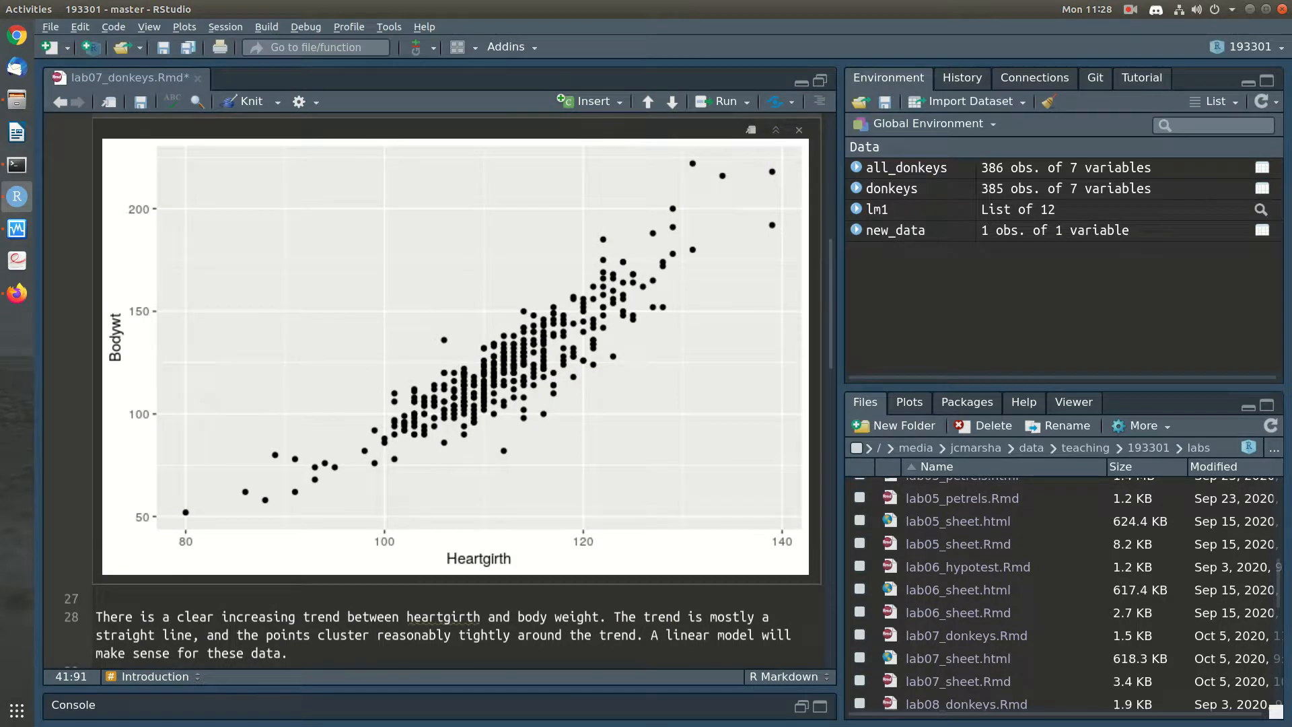
scroll(457, 390, "down", 1)
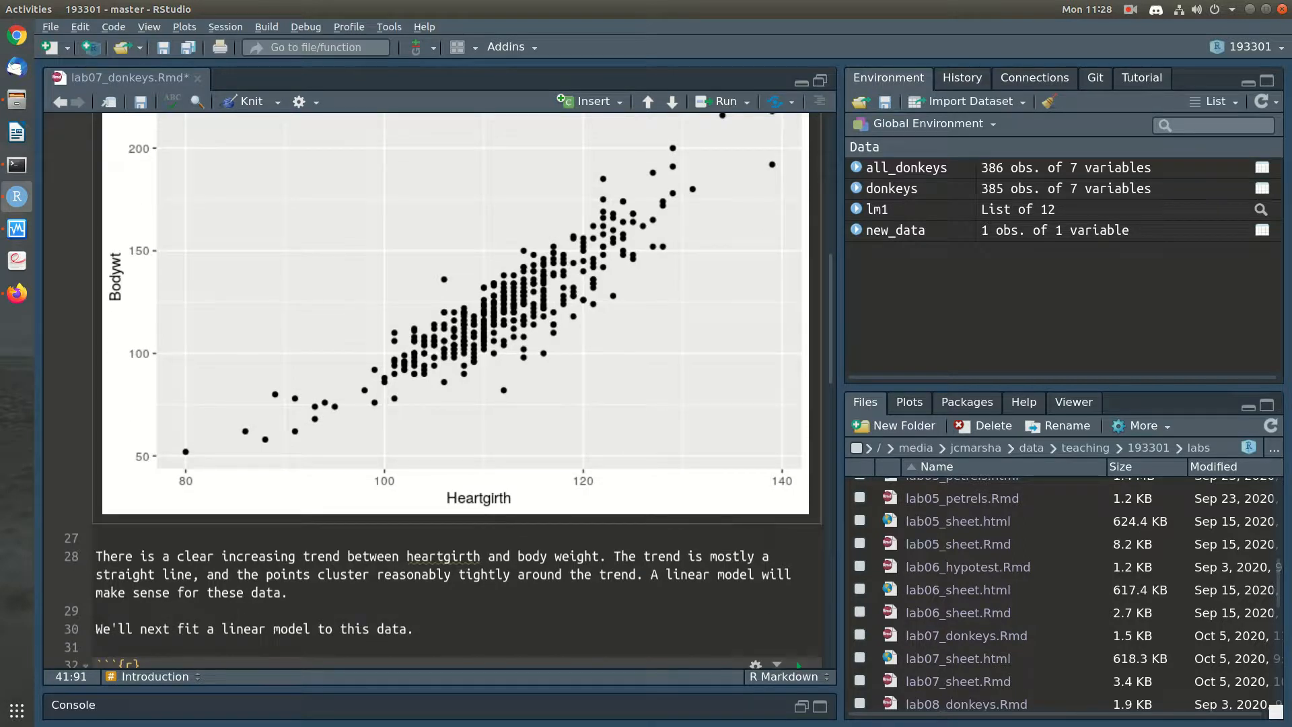
scroll(797, 630, "down", 14)
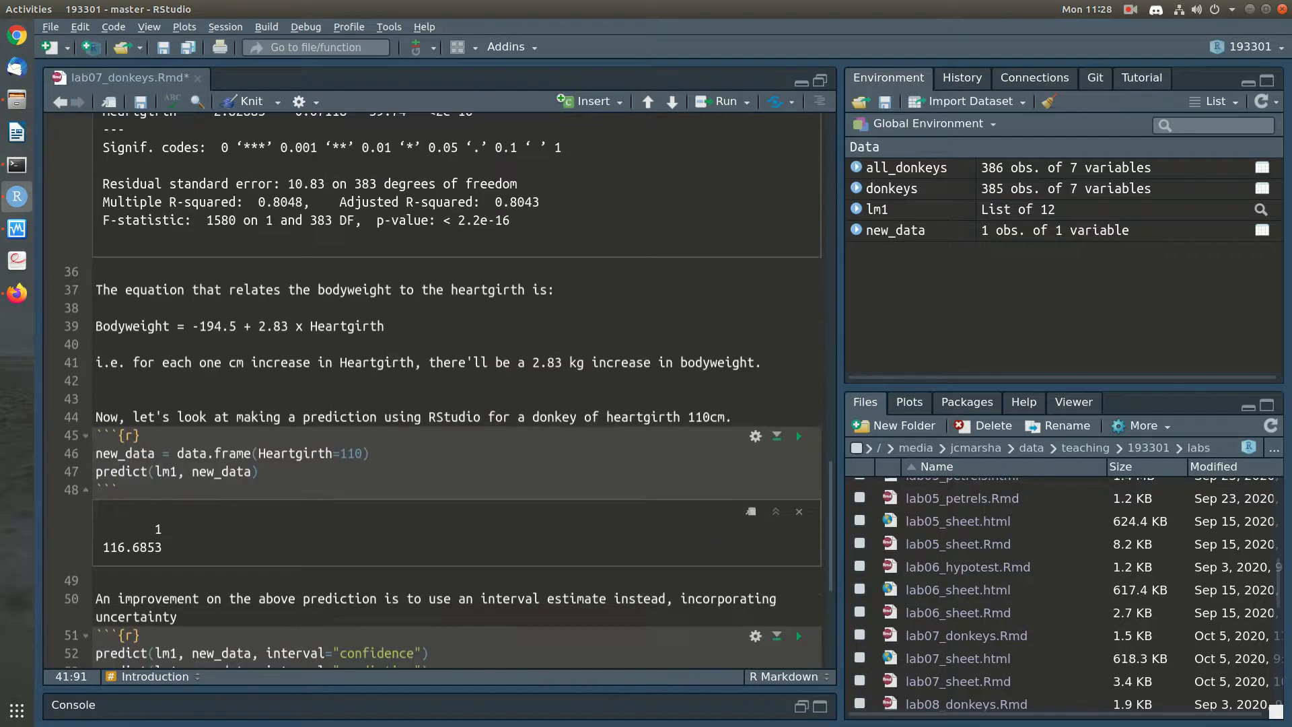
key("Down")
key("Down")
type("What about the P-value for the slope?")
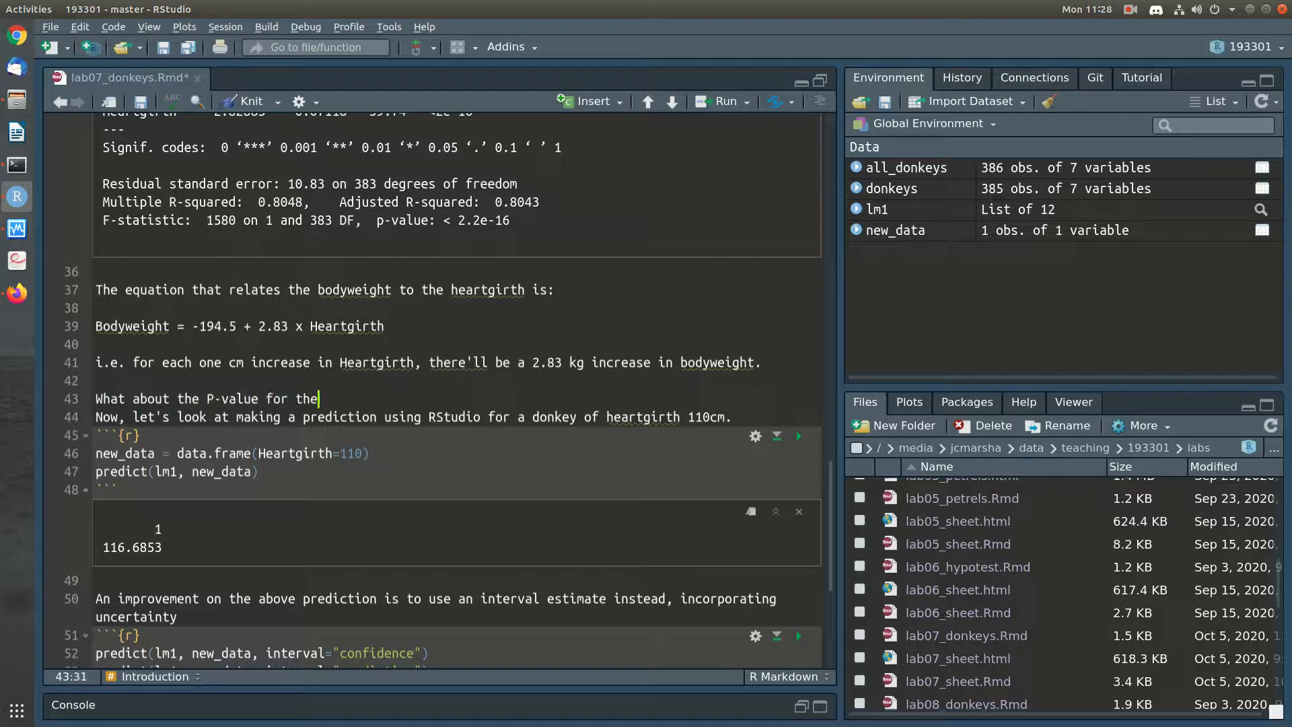
key("Return")
key("ctrl+s")
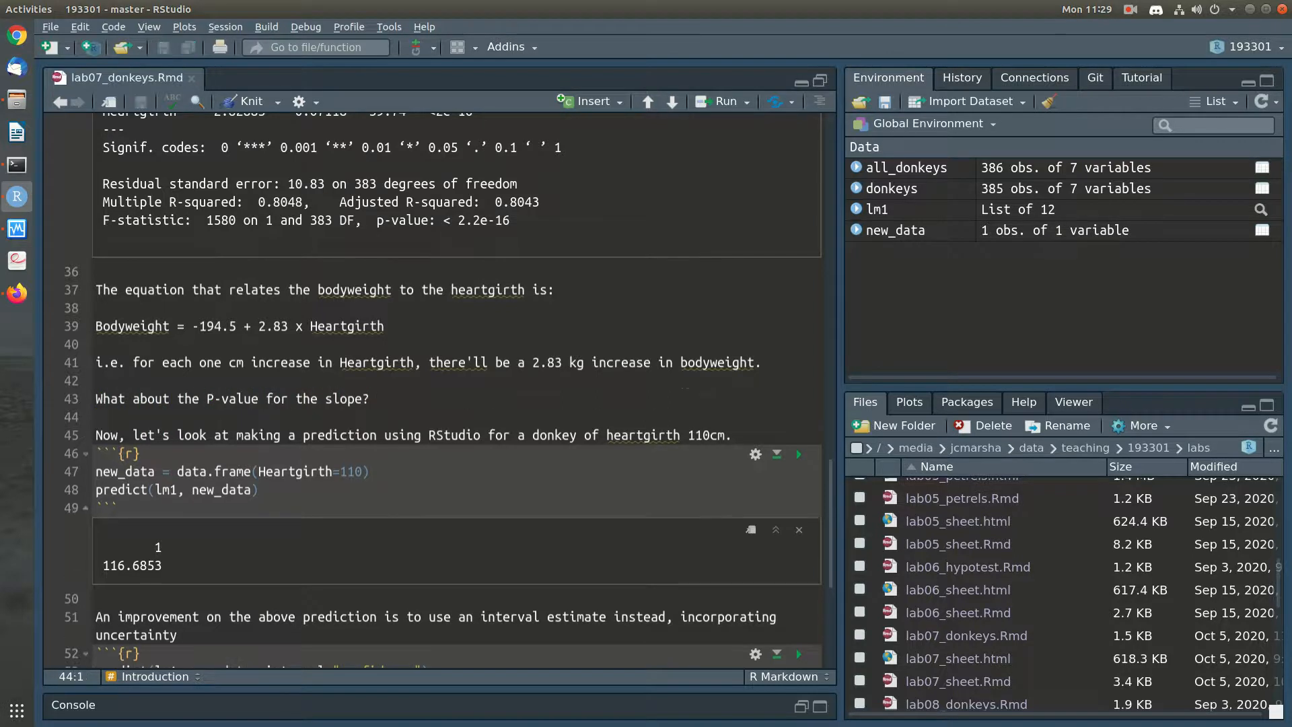
Continue the P-value paragraph with "This is testing whether a straight line relationship between bodyweight and heartgirth makes sense."
scroll(437, 391, "up", 5)
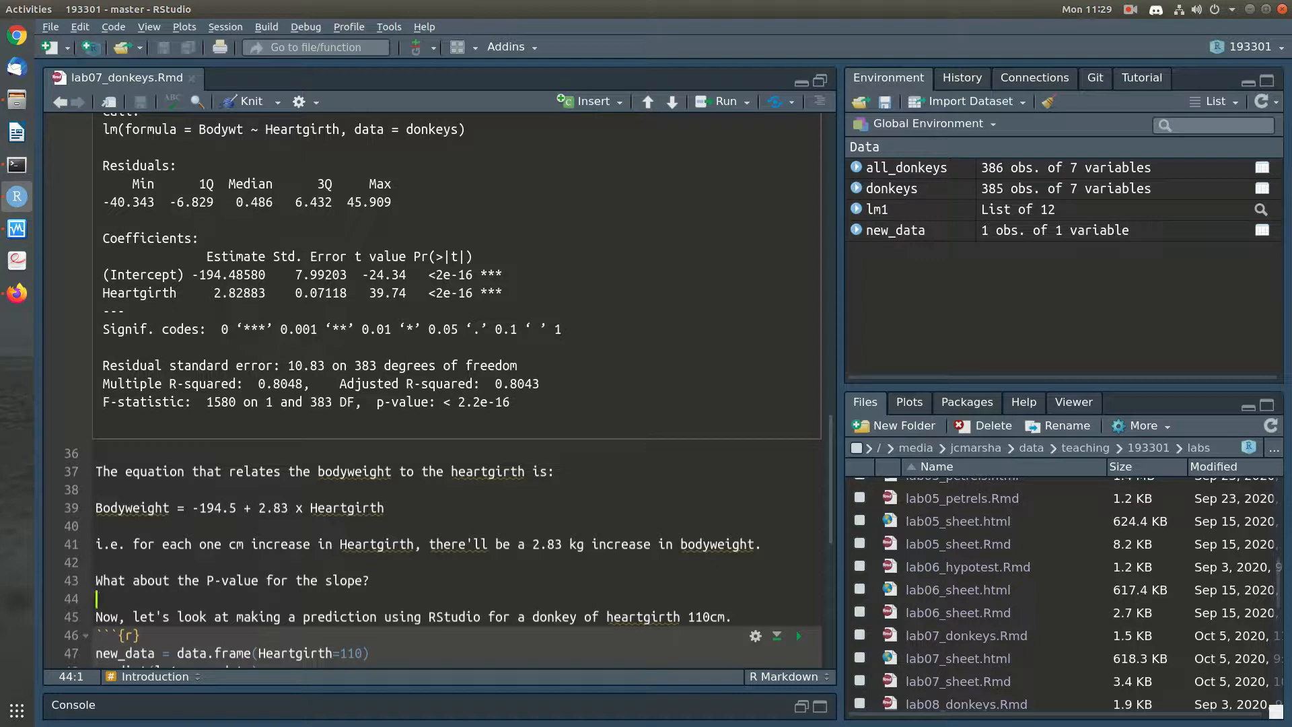
key("Left")
type("This is testi")
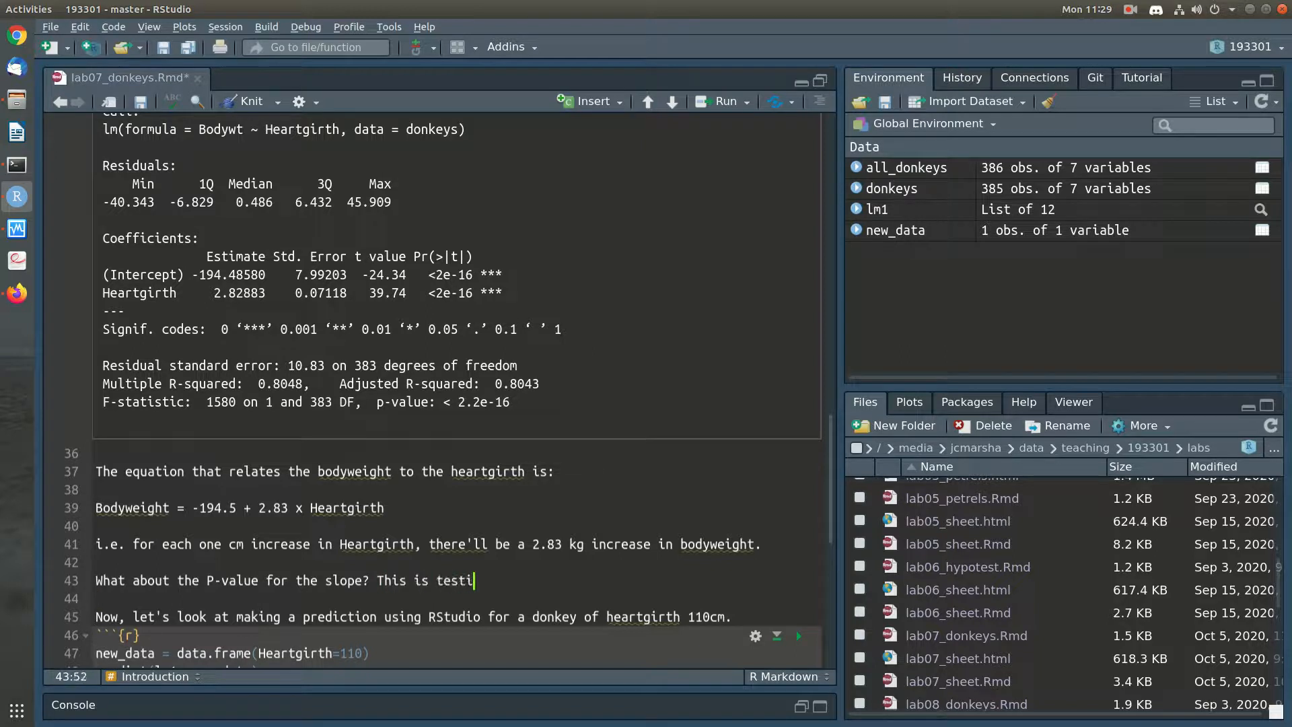
type("ng whether a straight line relationshi")
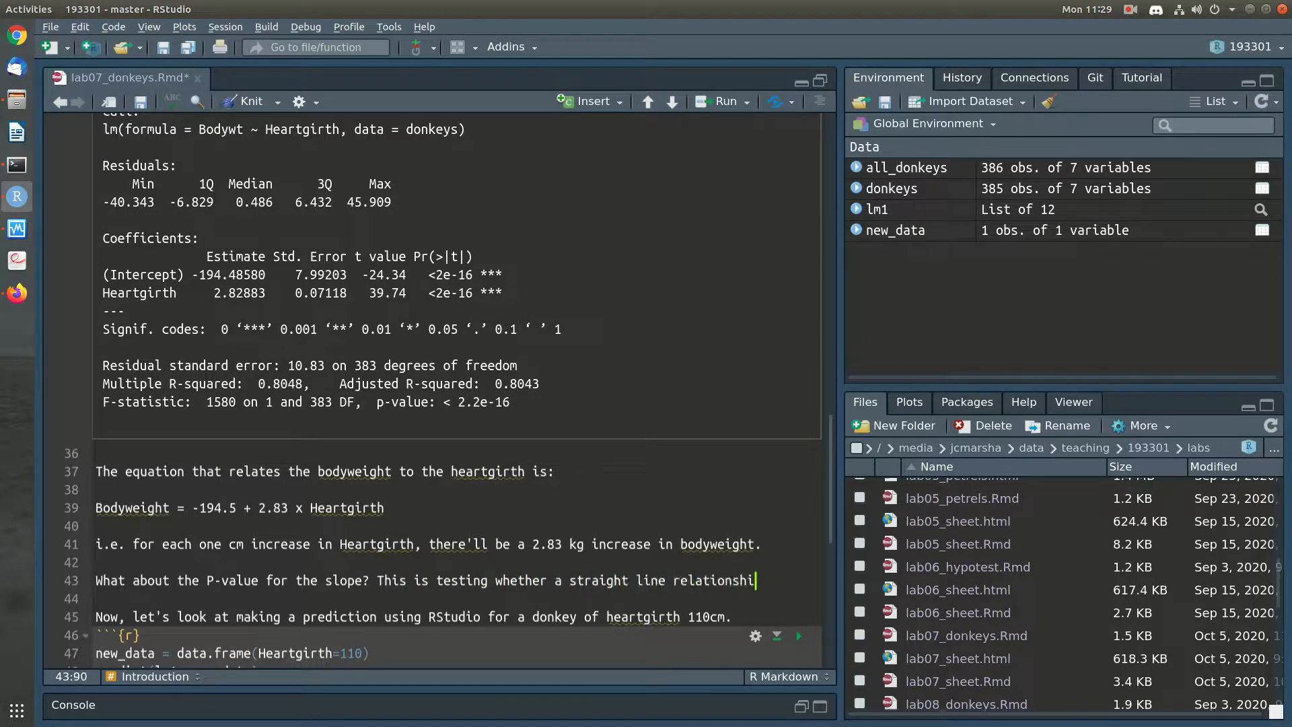
type("p between bodyweight a")
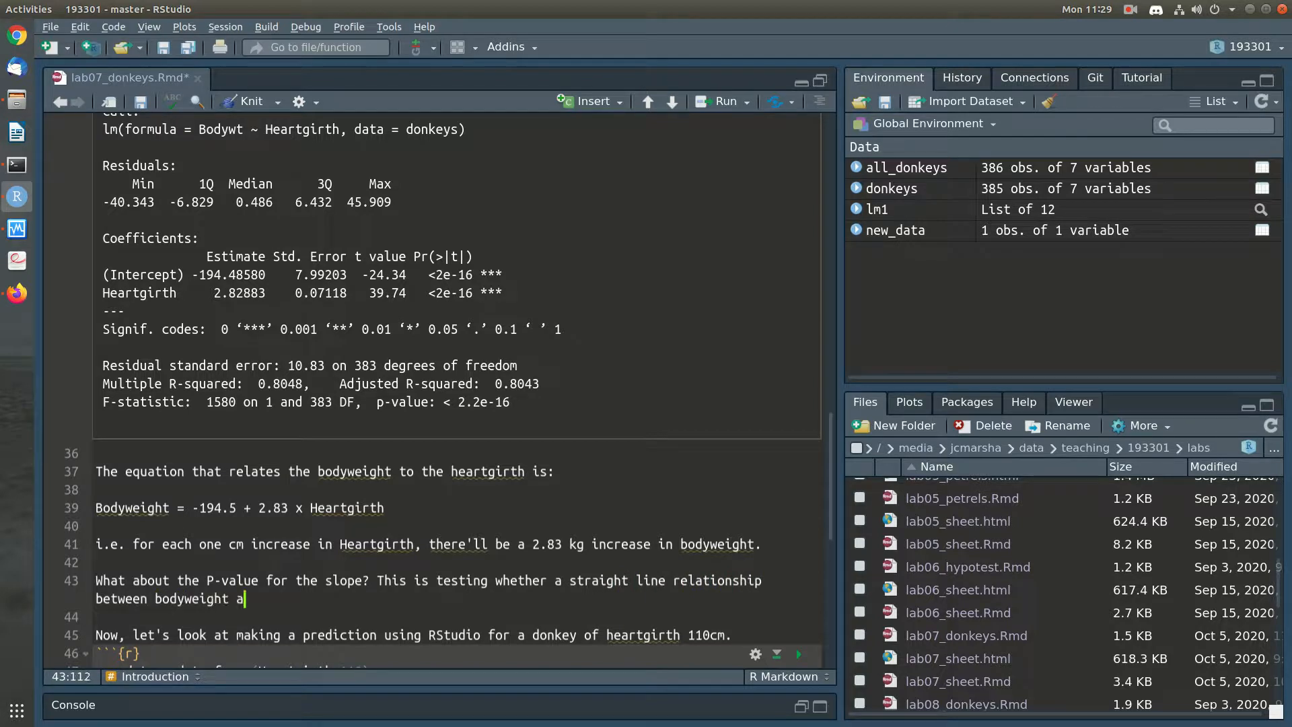
type("nd heartgirth makes sense.")
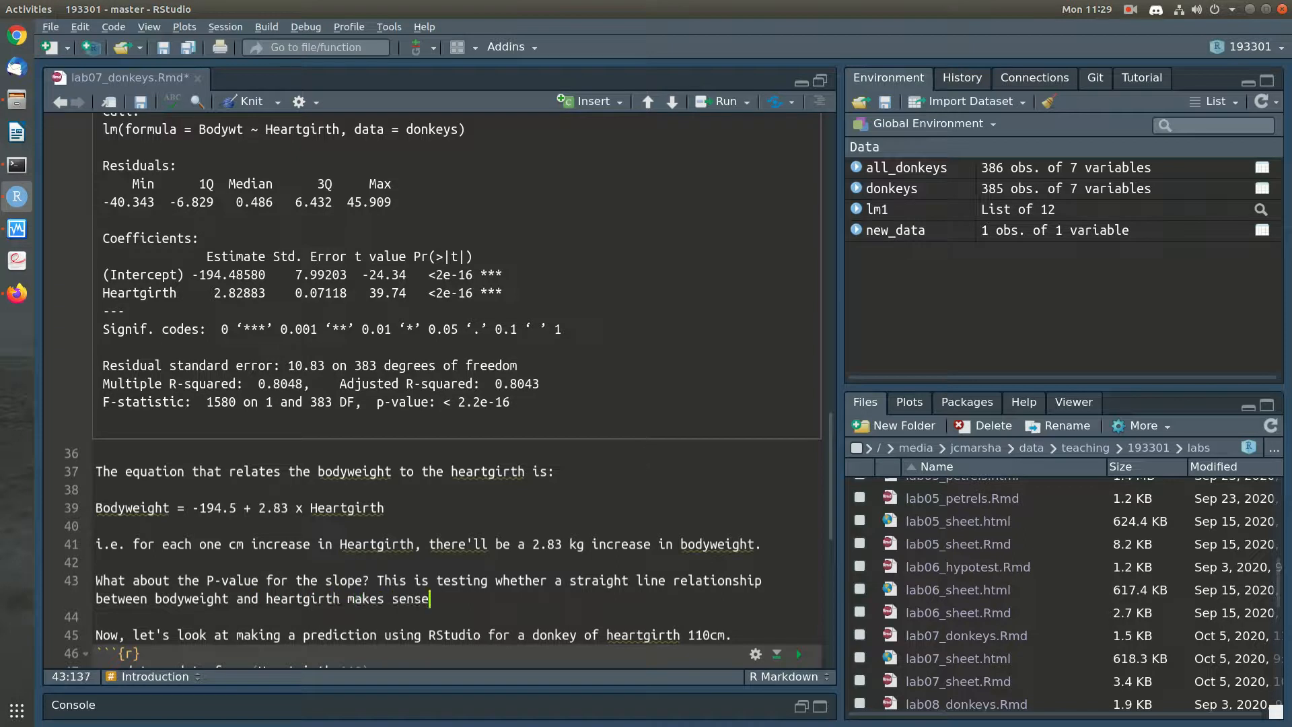
Reword the sentence to "This is testing whether there is a straight line relationship between bodyweight and heartgirth."
key("Up")
key("Right")
key("Right")
key("Right")
key("Right")
key("Right")
key("Right")
key("Right")
key("Right")
key("Right")
key("Right")
key("Right")
key("Right")
key("Right")
key("Right")
key("Right")
key("Right")
key("Delete")
key("Delete")
type("there is")
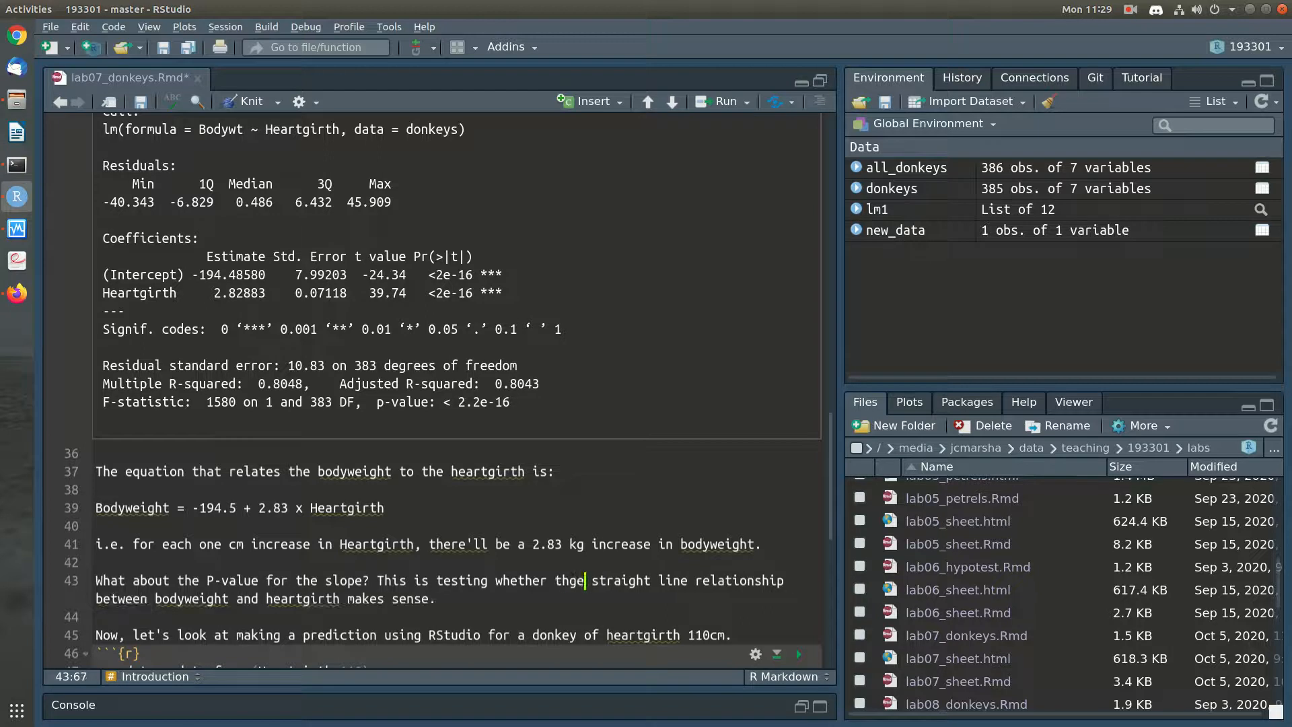
type(" a")
key("Down")
key("BackSpace")
key("BackSpace")
key("BackSpace")
key("BackSpace")
key("BackSpace")
key("BackSpace")
key("BackSpace")
key("BackSpace")
key("BackSpace")
key("BackSpace")
key("BackSpace")
key("BackSpace")
key("BackSpace")
type(".,")
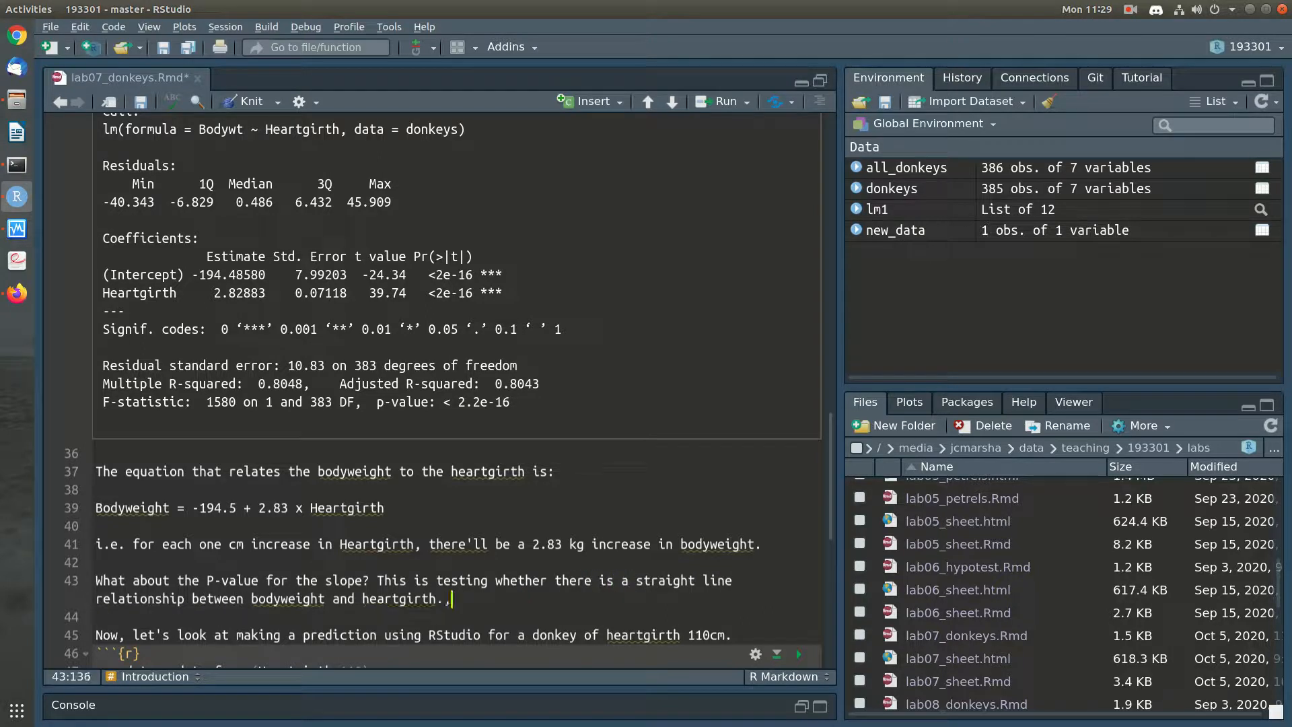
key("BackSpace")
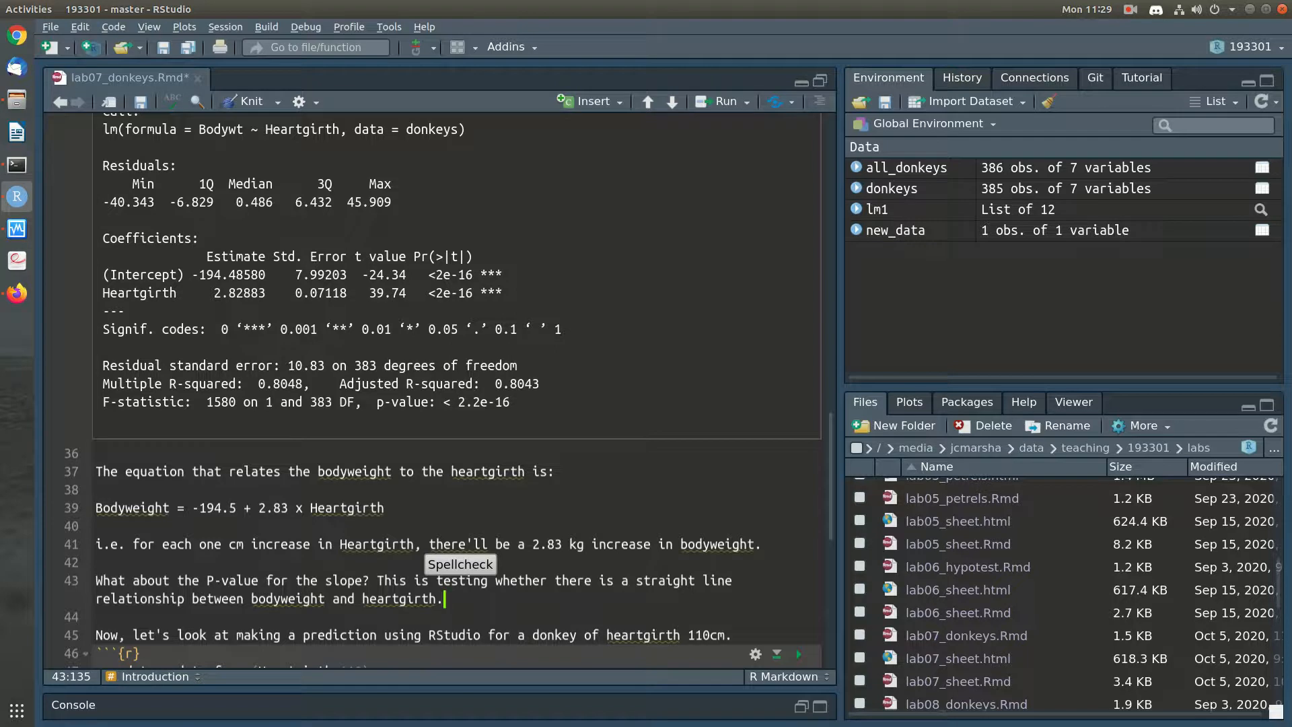
Append "The P-value is really tiny (2 times 10 to the power of -15" to the paragraph about the slope's P-value
left_click_drag(213, 293, 250, 293)
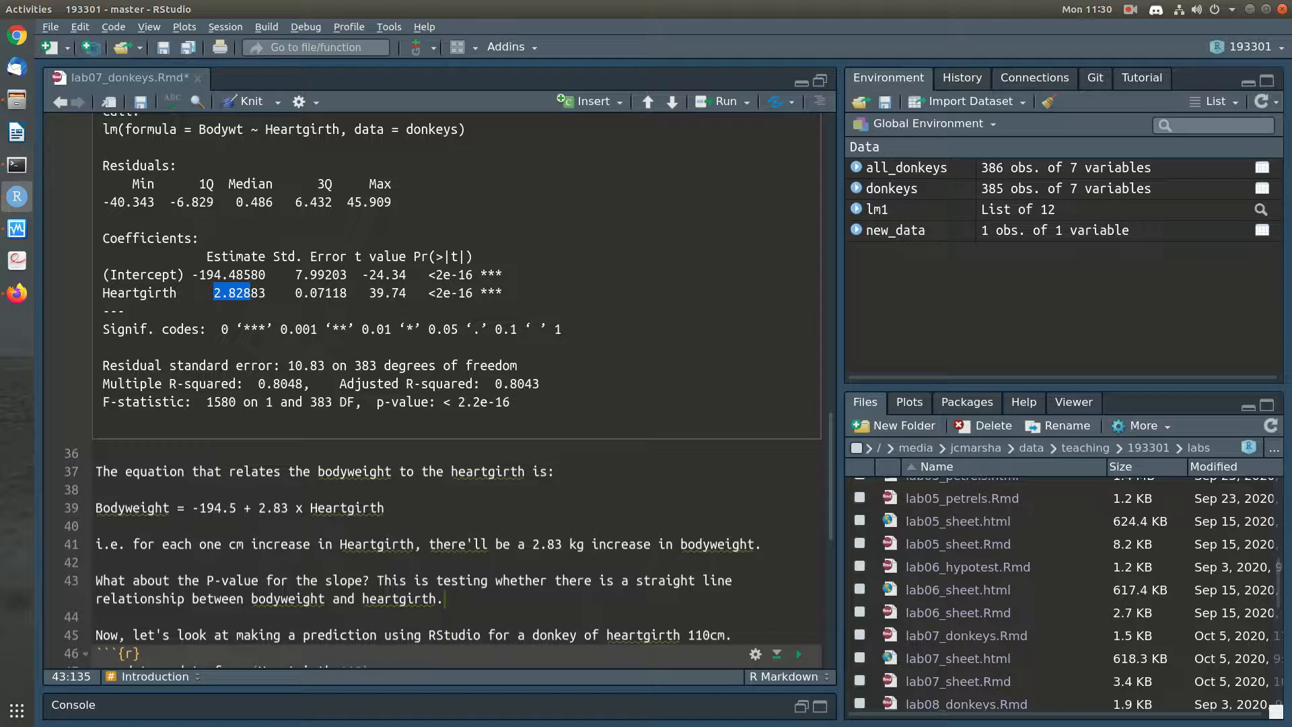
left_click(98, 527)
left_click_drag(421, 292, 466, 293)
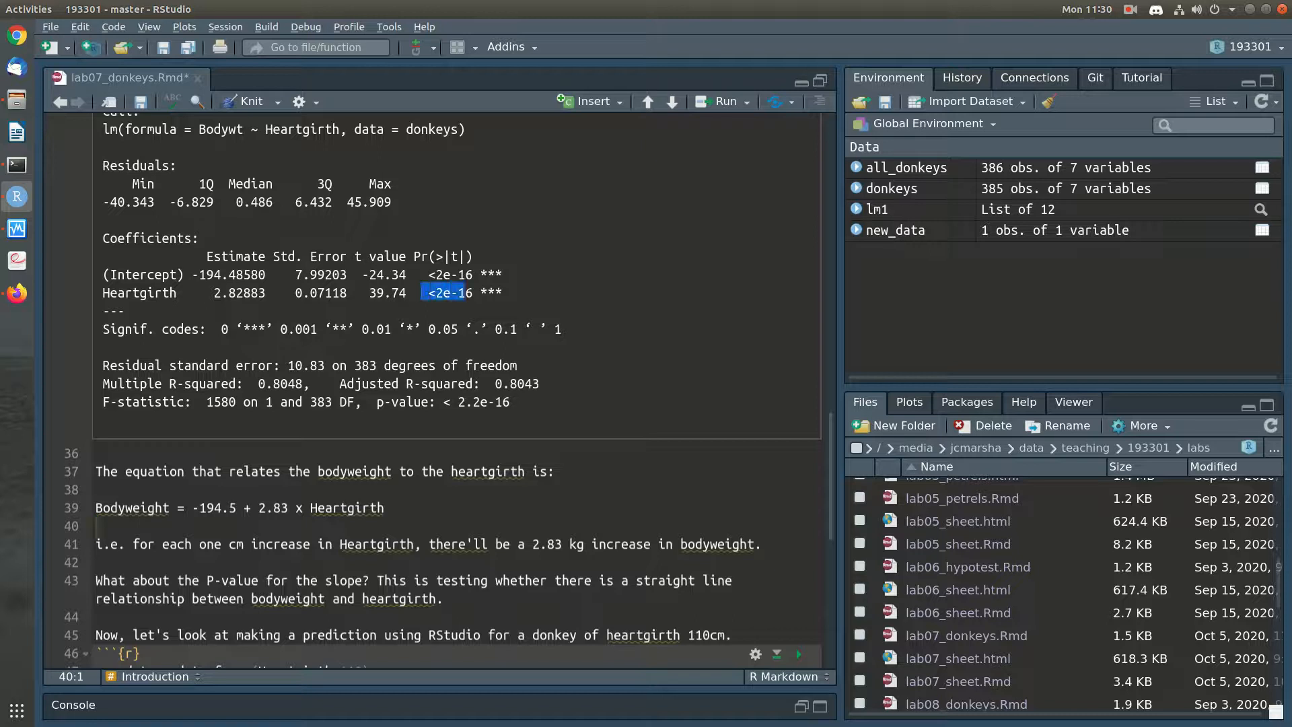
left_click(447, 598)
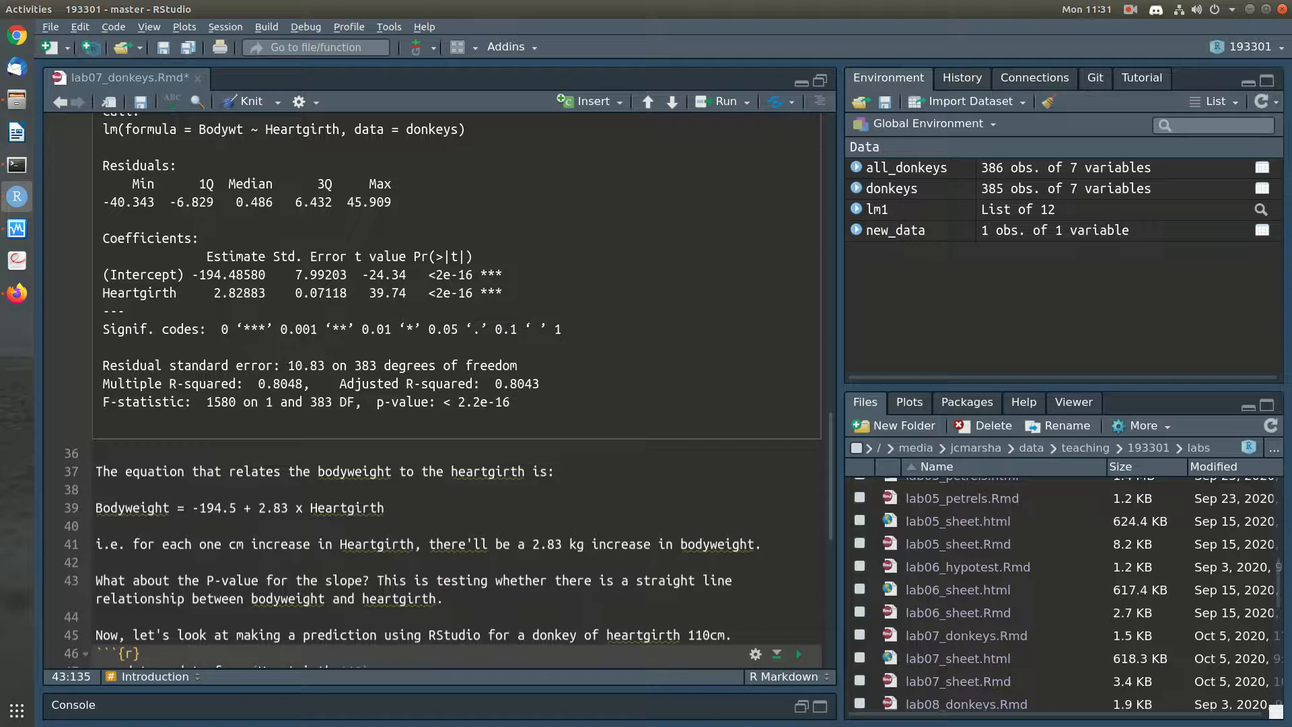
type("The P-value is really tiny (2 ")
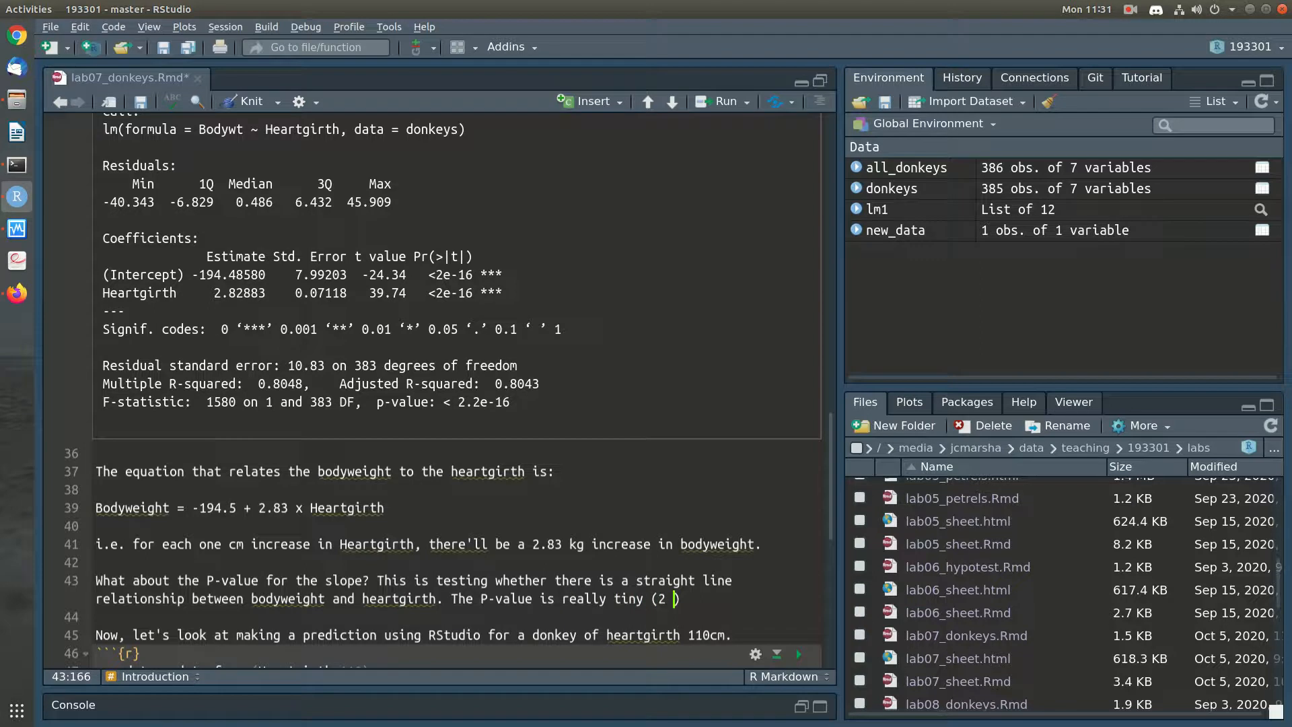
type("times 10 to the power of -15")
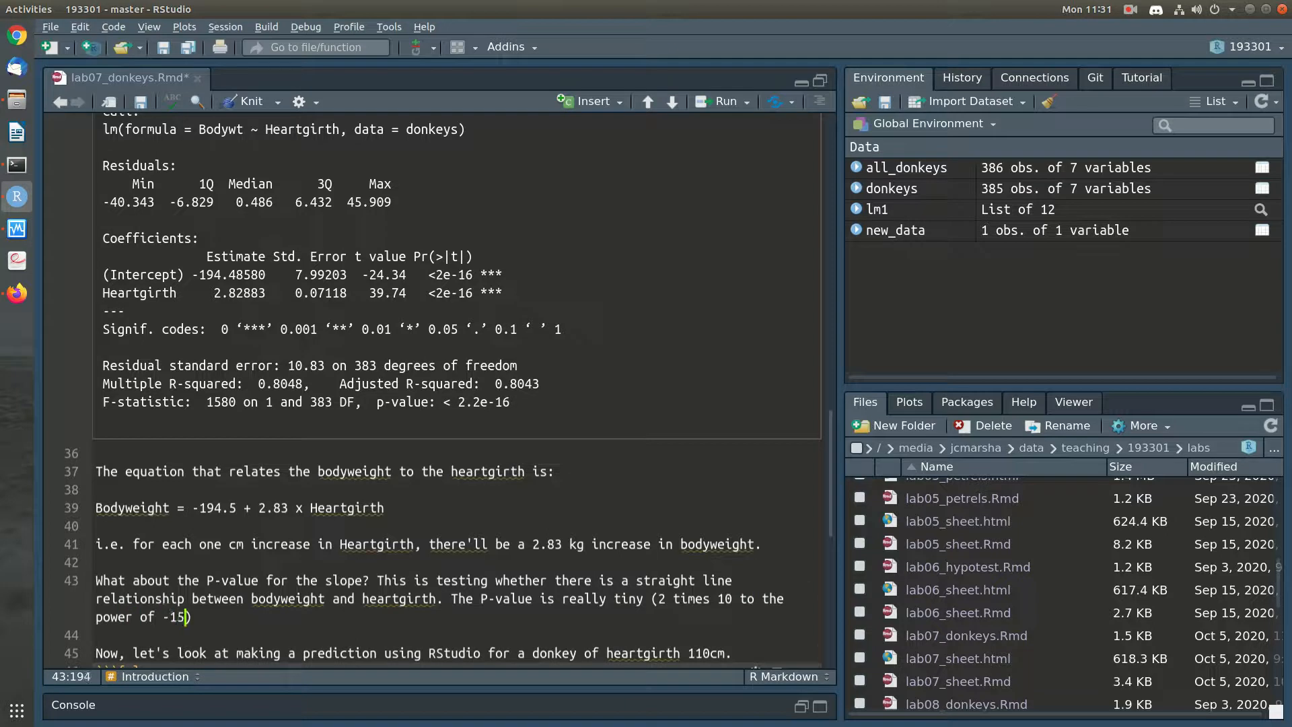
type(")")
Extend the text inside the parentheses with ", so less than 0.0000000000000002"
key("Left")
type(", so 0.0000000000000002")
key("Right")
key("Left")
key("Left")
key("Left")
key("Left")
key("Left")
key("Left")
key("Left")
key("Left")
key("Left")
key("Left")
key("Left")
key("Left")
key("Left")
key("Left")
key("Left")
key("Left")
key("Left")
key("Left")
key("Left")
key("Left")
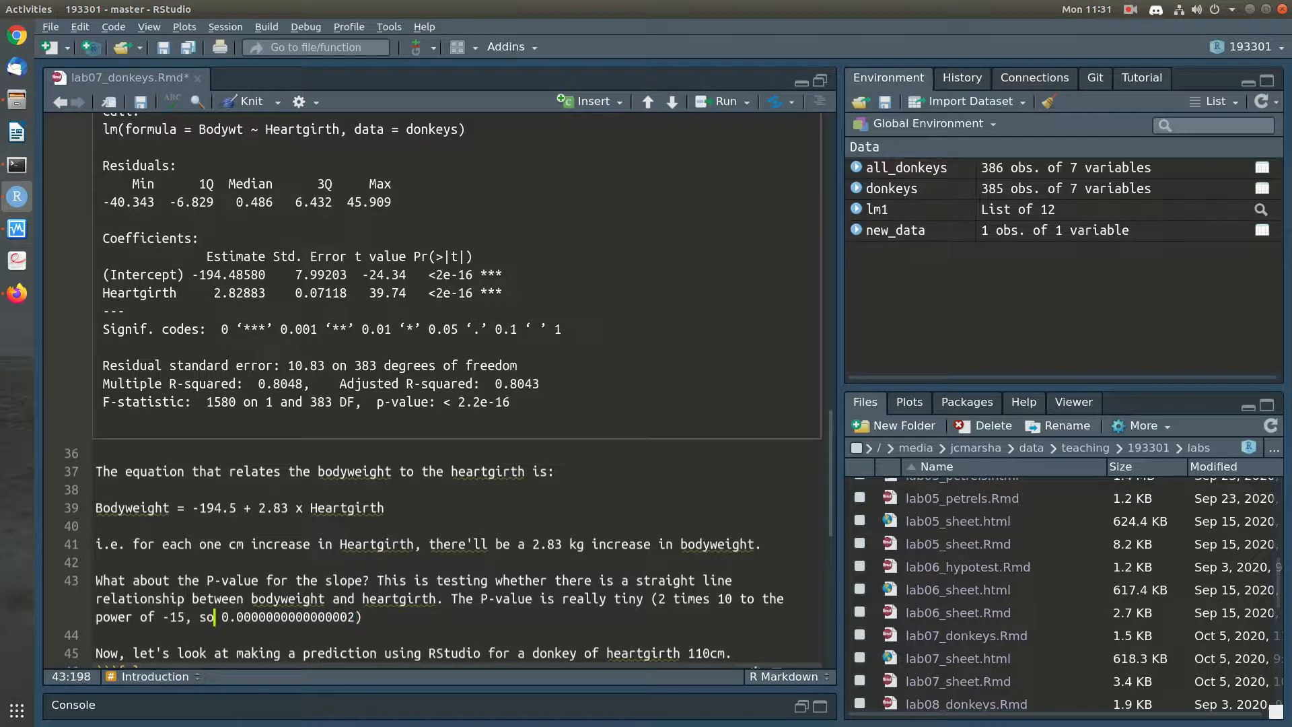
type("less than")
key("End")
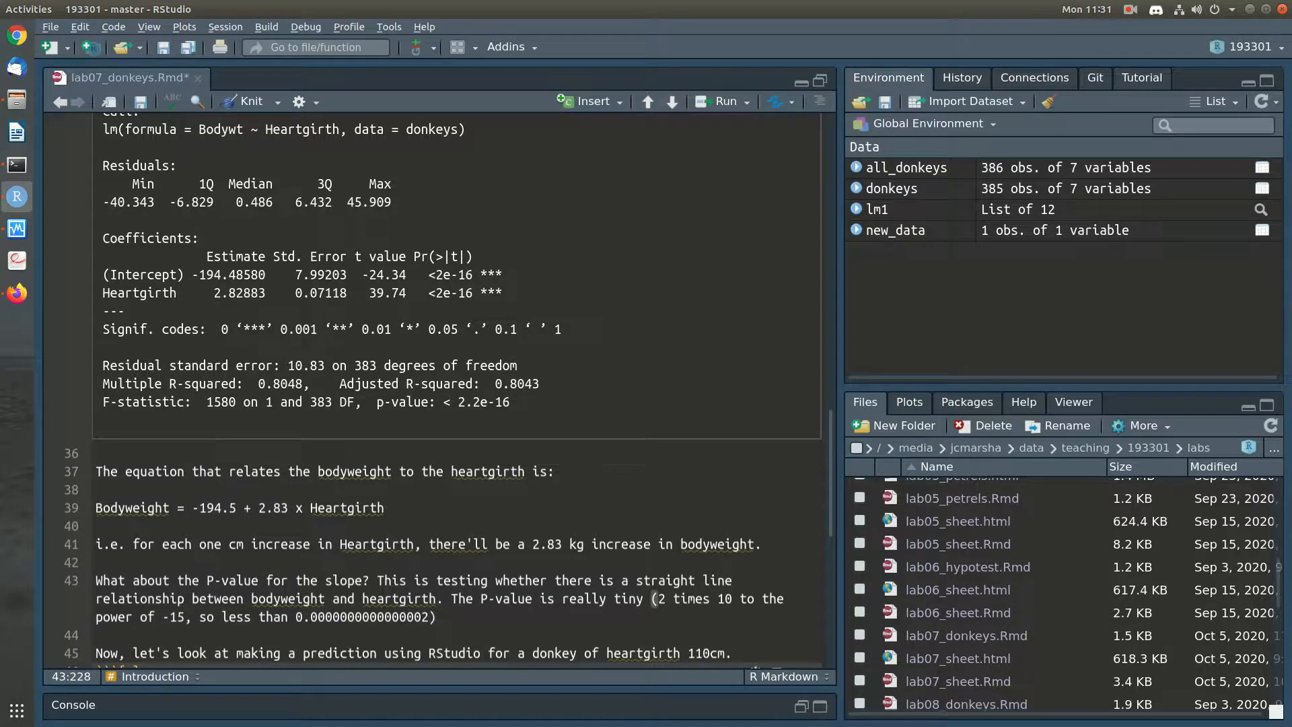
Change the power of ten to -16 and add one more zero to the decimal P-value in the parentheses
key("Left")
key("Left")
key("Left")
key("Left")
key("Left")
key("Left")
key("Left")
key("Left")
key("Left")
key("Left")
key("Left")
key("Left")
key("Left")
key("Left")
key("Left")
key("Left")
key("Left")
key("Left")
key("Left")
key("Left")
key("Left")
key("Left")
key("End")
Continue the sentence with "which suggests our sample is inconsistent with their being no relationship between bodyweight and heartgirth"
type("which sugge")
type("sts our ")
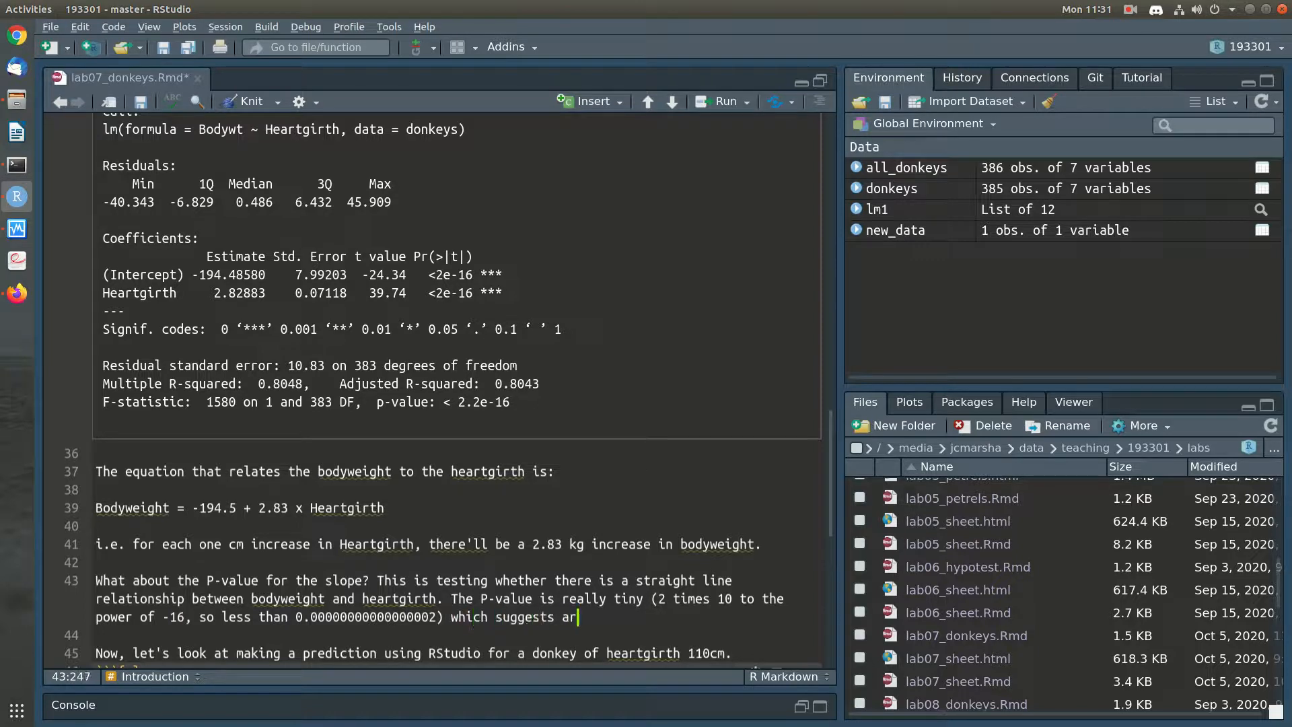
type("sample is inconsistent wit")
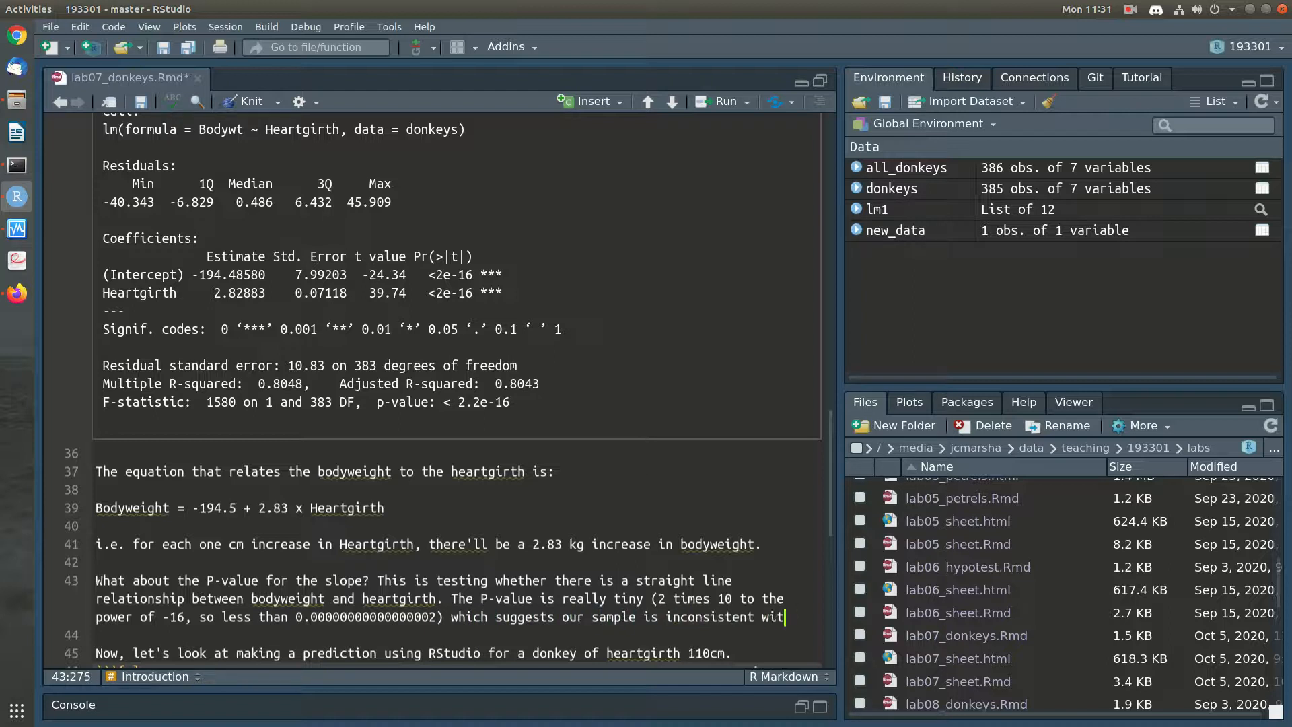
type("h their being no")
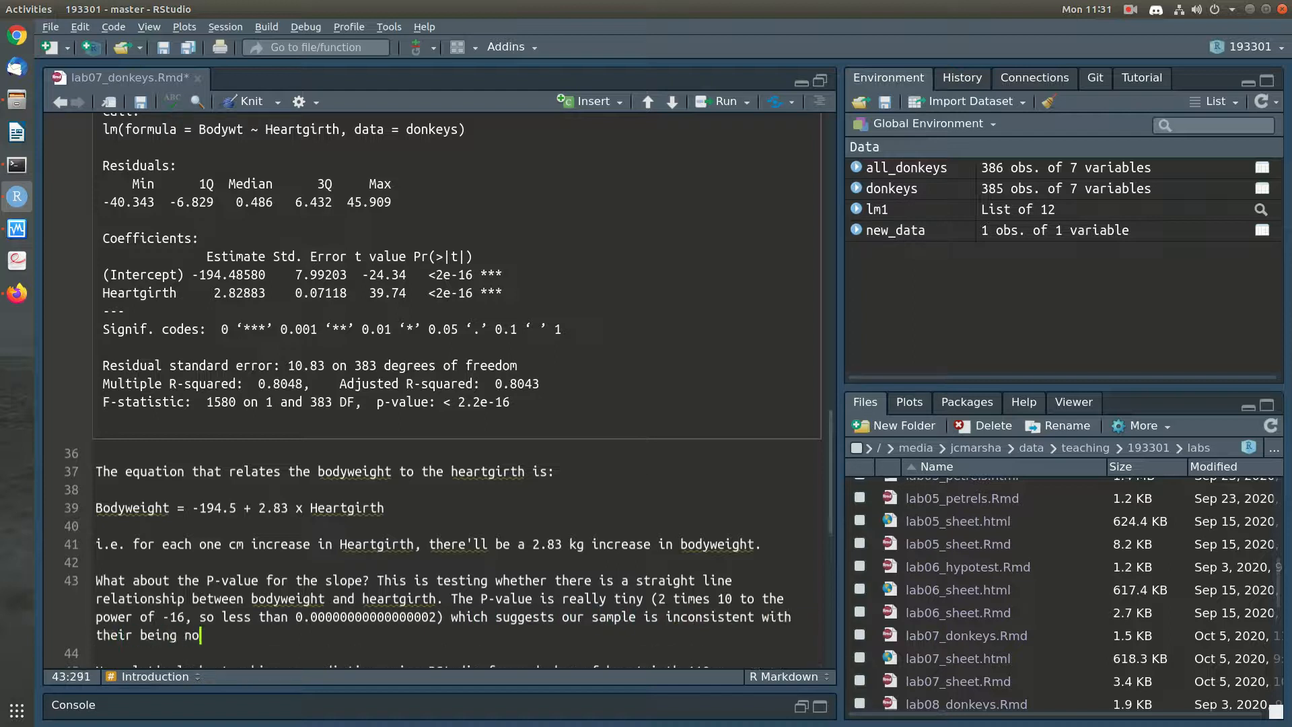
type(" relationship between bodyweight")
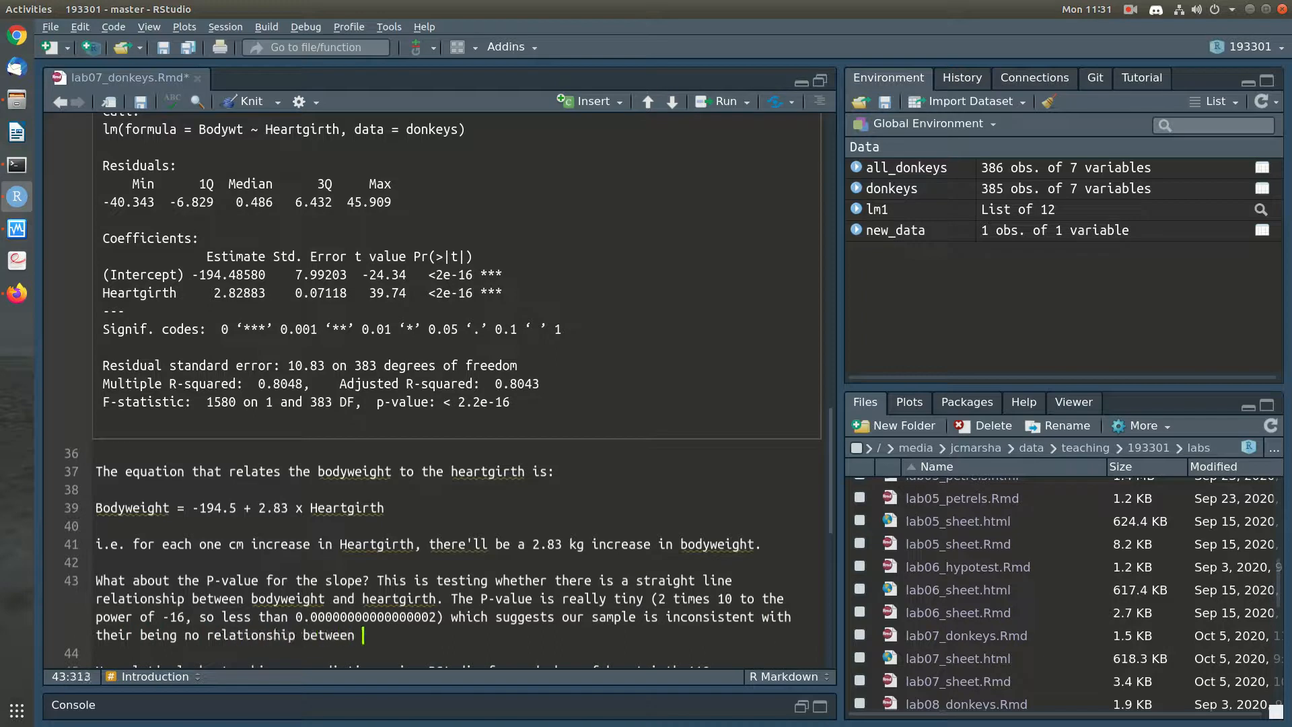
type(" and h")
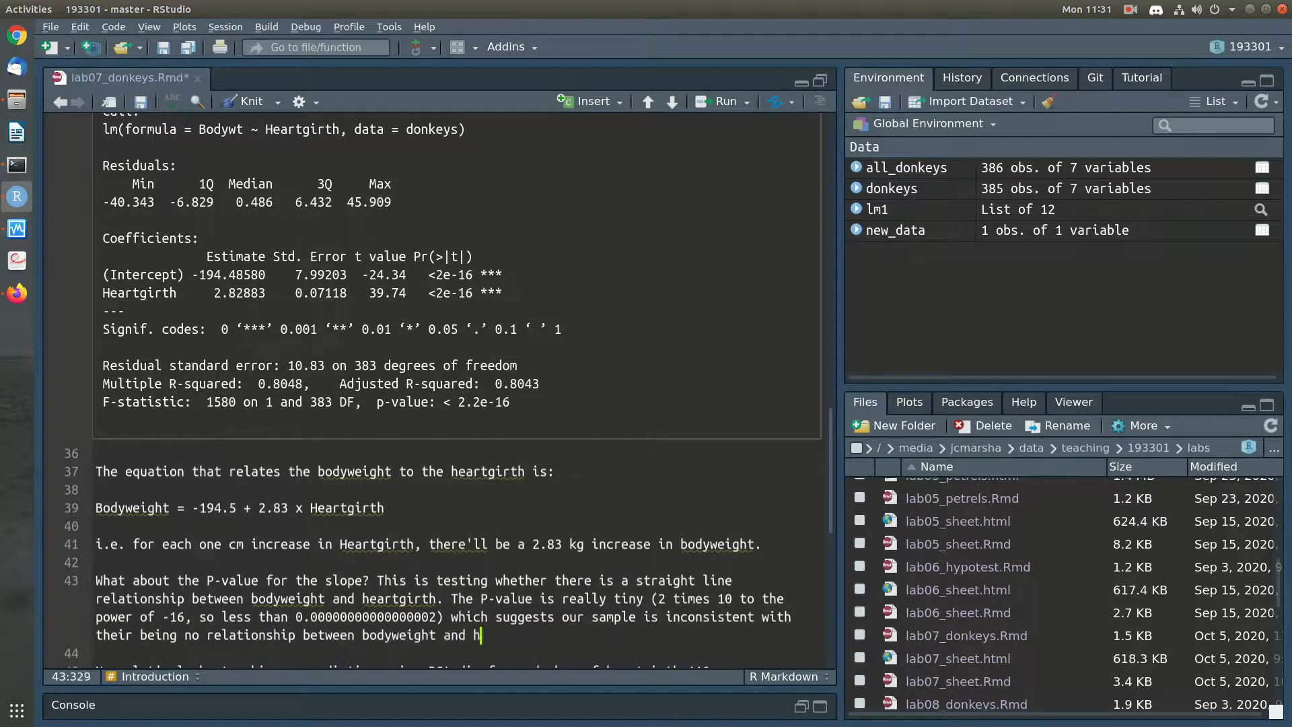
type("earthirth")
type(", so our con")
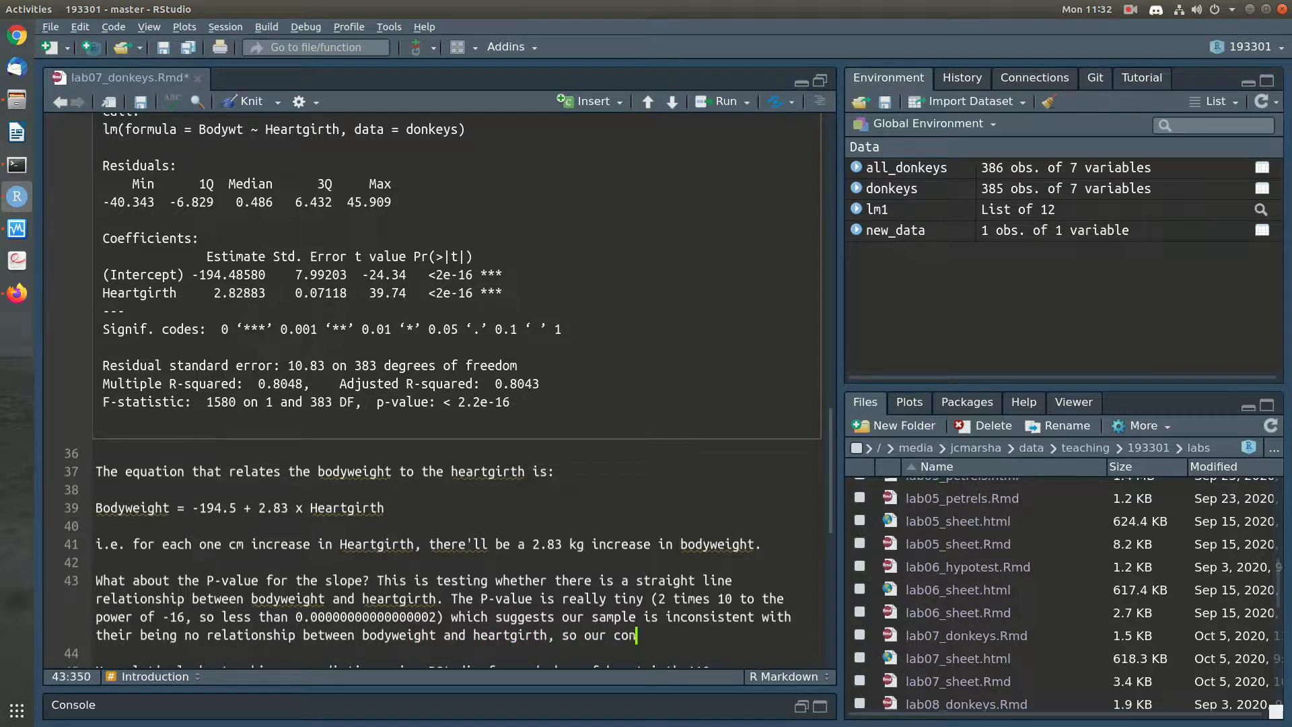
type("clusion would be t")
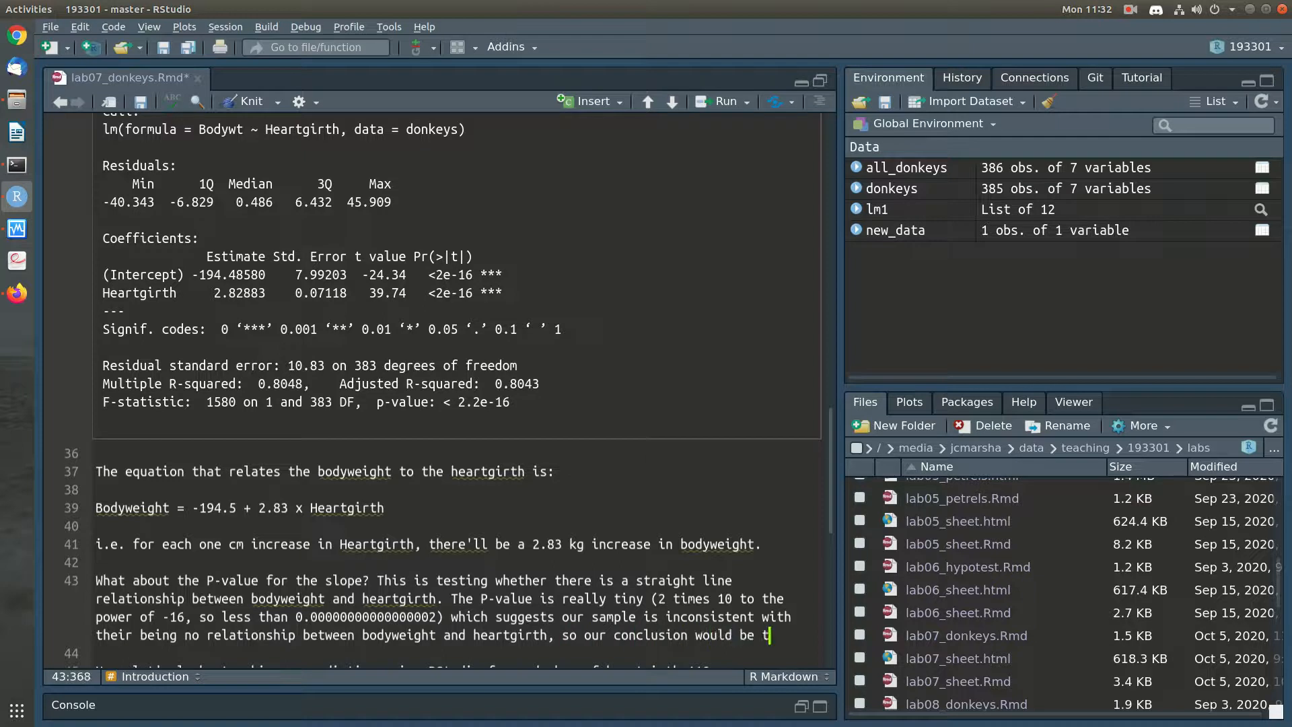
type("hat there is a relat")
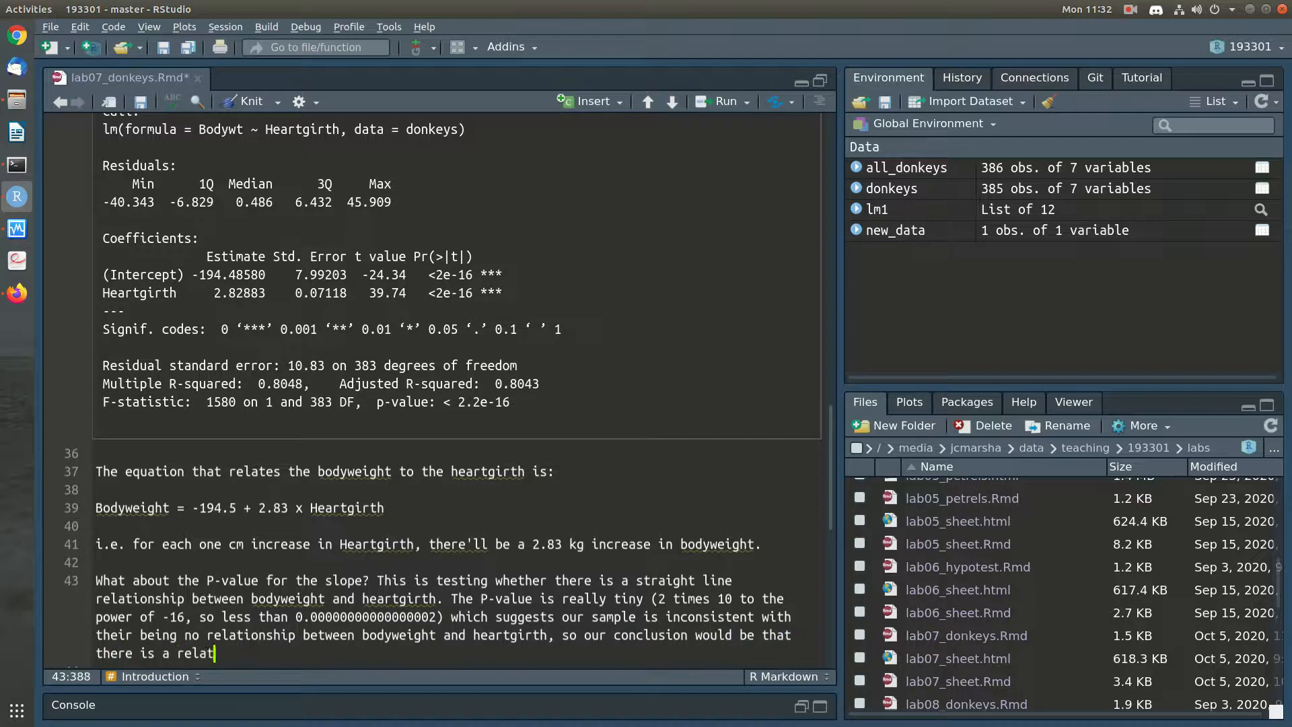
type("ionship between bodyweight and heartgirth.")
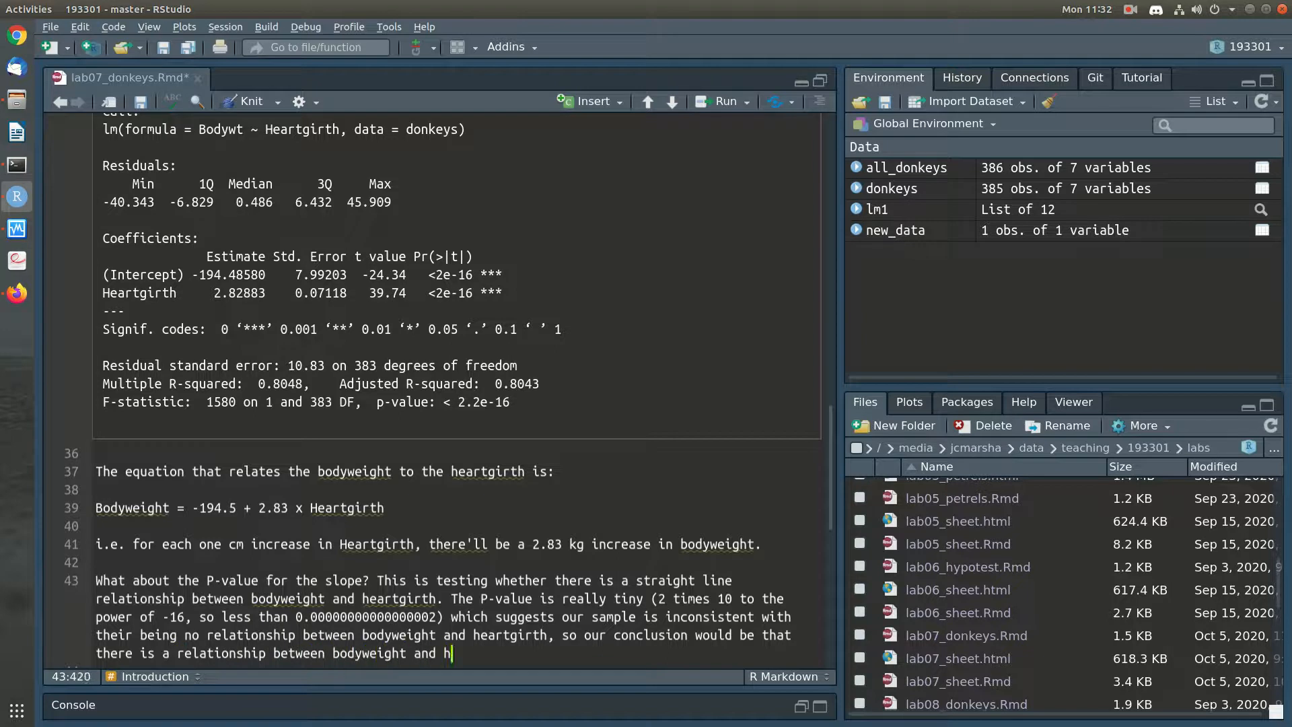
End the sentence with ", so our conclusion would be that there is a relationship between bodyweight and heartgirth." and save the notebook
key("Down")
key("ctrl+s")
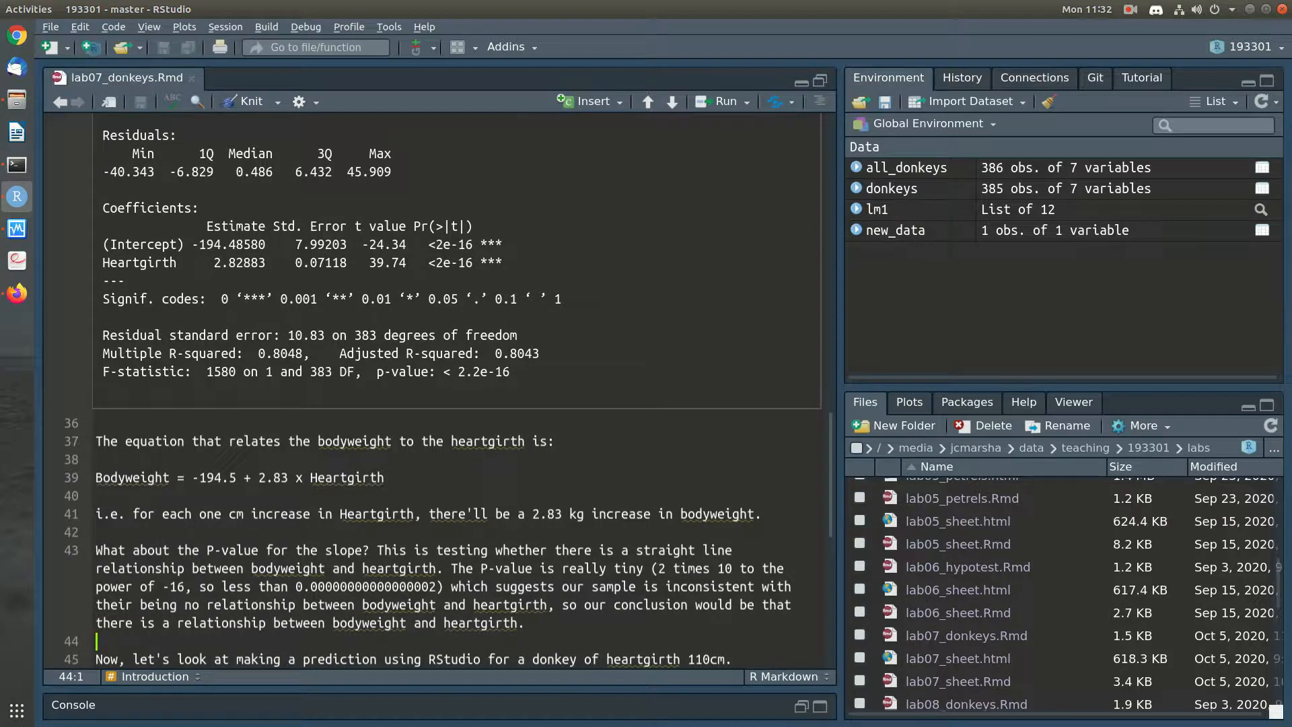
Add the question "What about the multiple R-squared?" as a new paragraph below the P-value paragraph
double_click(279, 354)
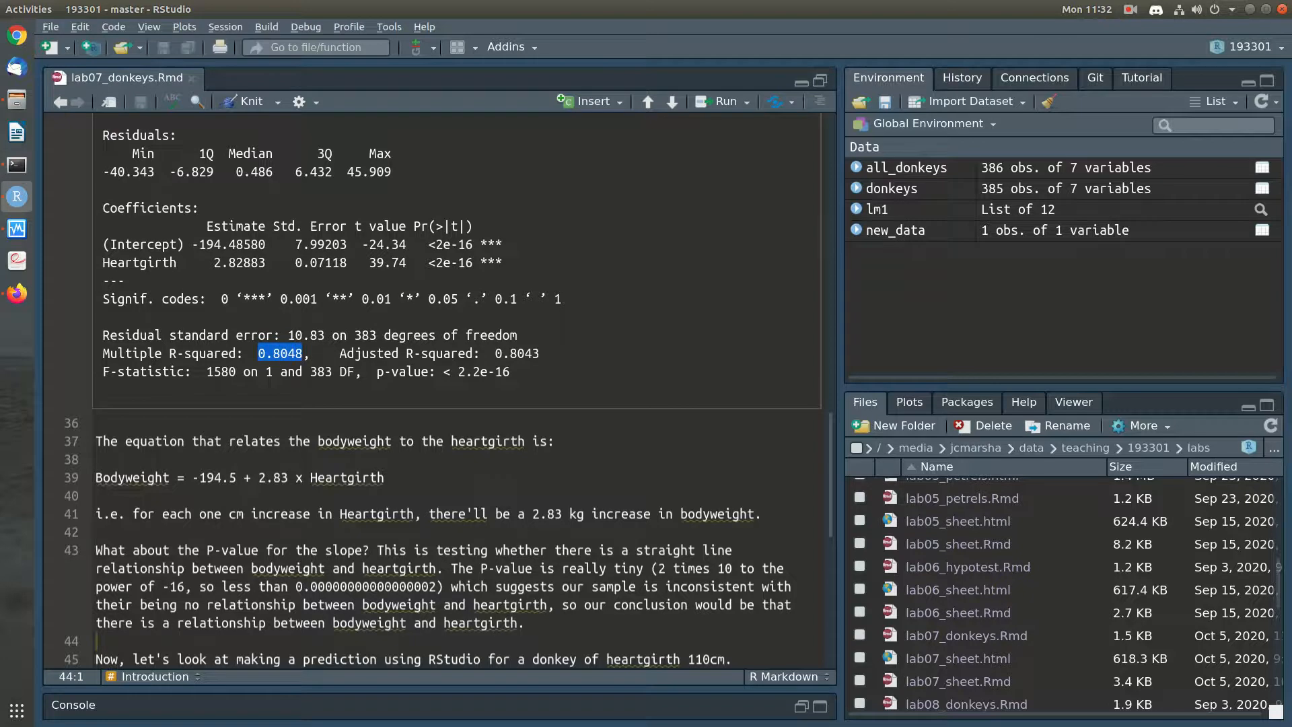
left_click(98, 641)
key("Return")
type("What bou")
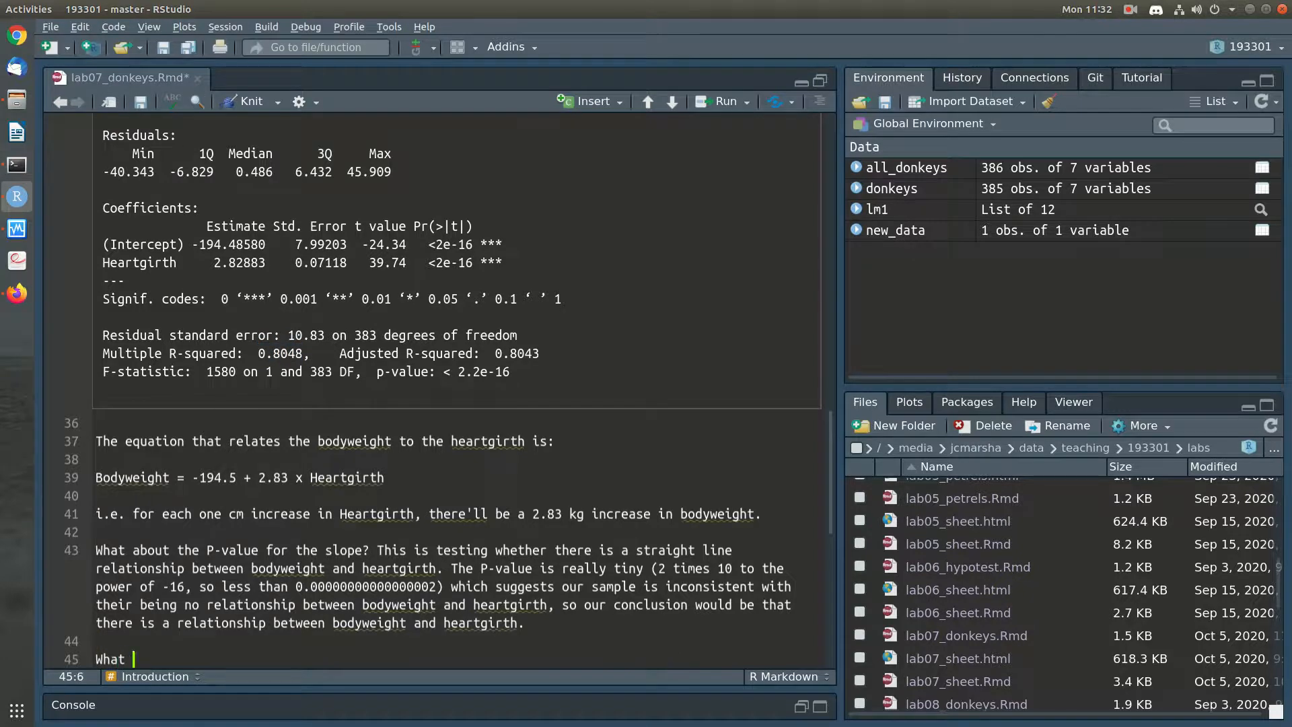
key("BackSpace")
key("BackSpace")
Add "This is the proportion of variation in the outcome variable (Bodyweight) explained by the model (Heartgirth)." to the R-squared paragraph
key("BackSpace")
type("about the multiple R-squared? This is the proportion of variance")
key("BackSpace")
key("BackSpace")
key("BackSpace")
key("BackSpace")
type("tion in the outcome variable (Bodywi")
key("BackSpace")
type("eight) explained by the model (")
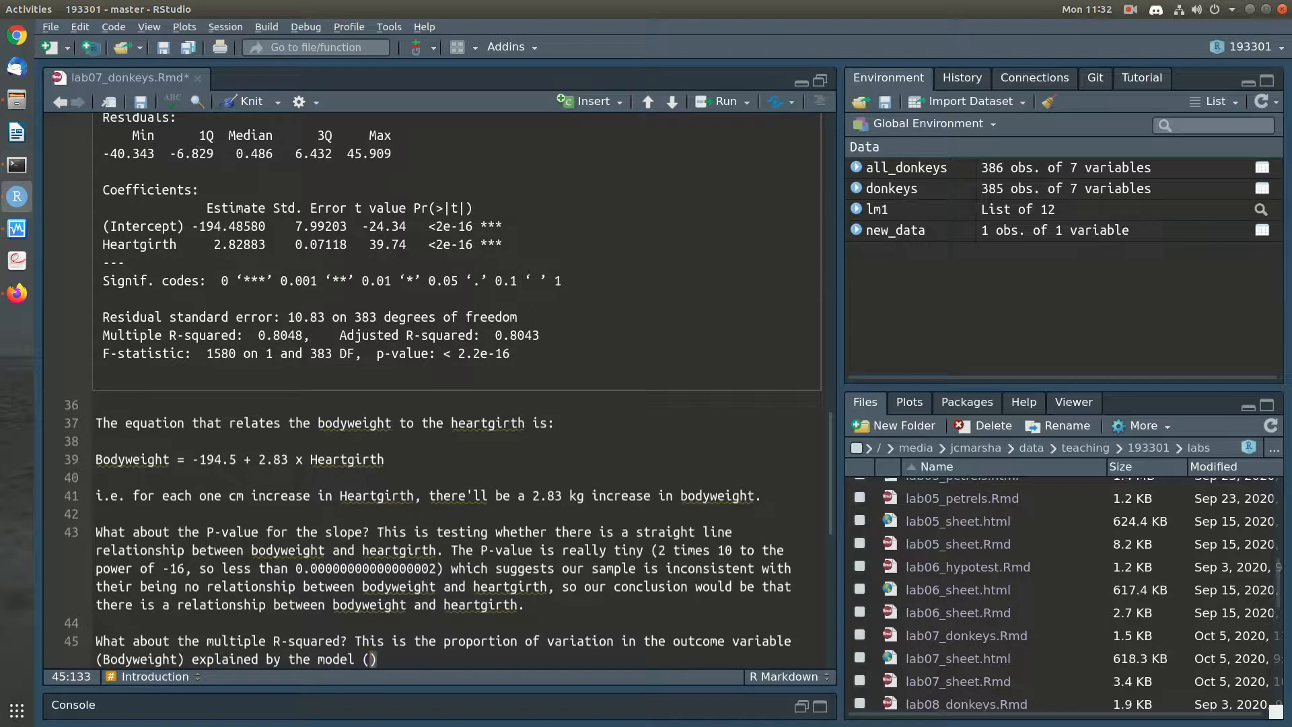
type("Heartgi")
type("rth). ")
type("It is ")
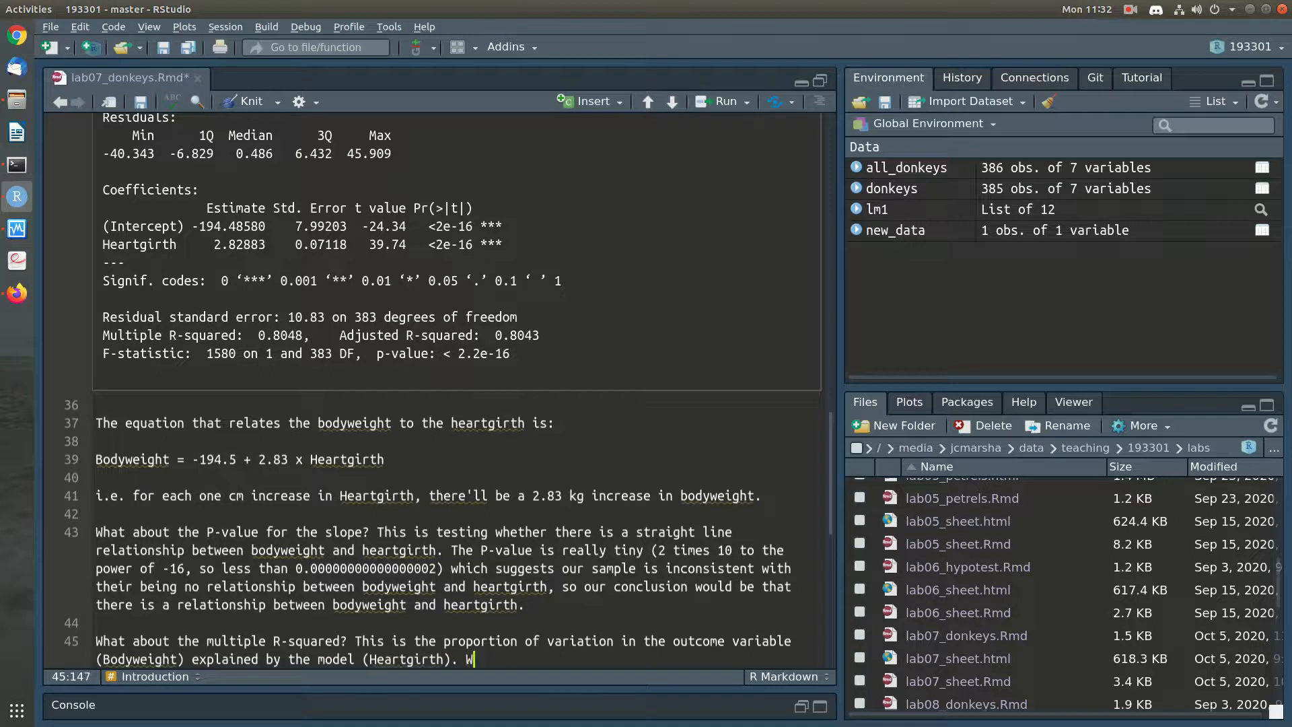
type("saying that 0.8")
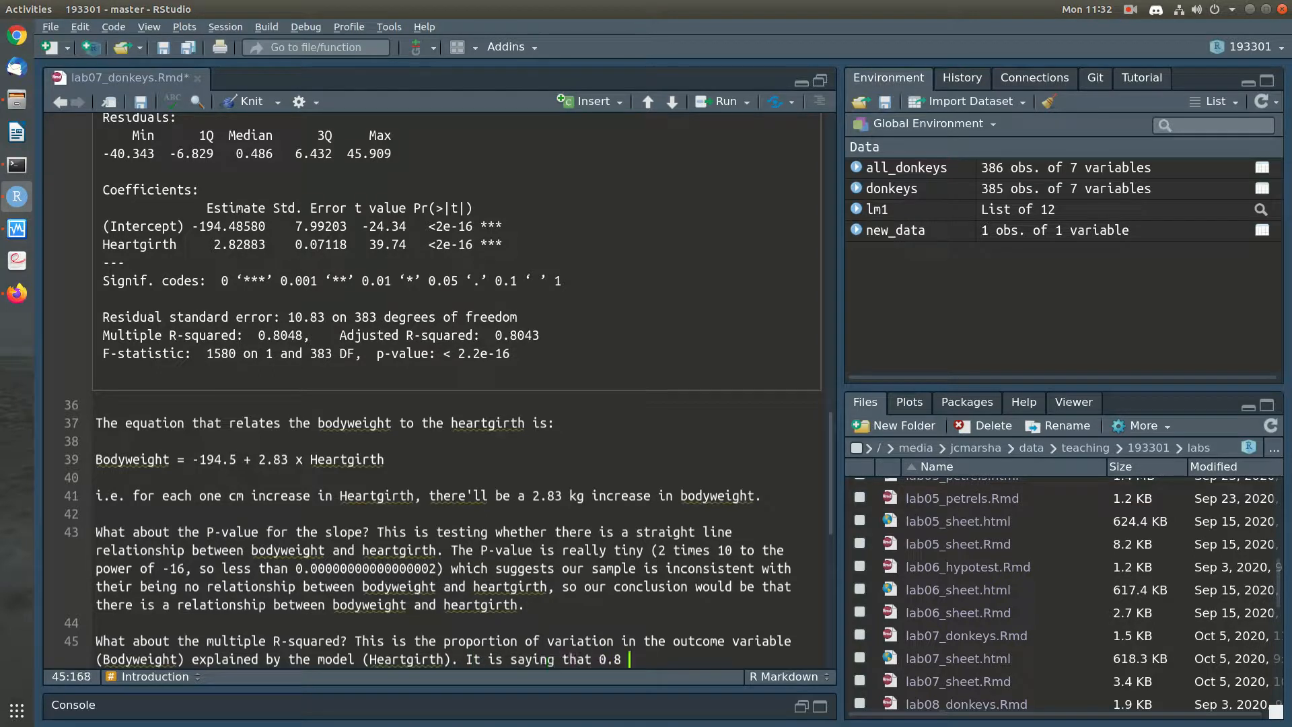
type(", or 80% of the variation")
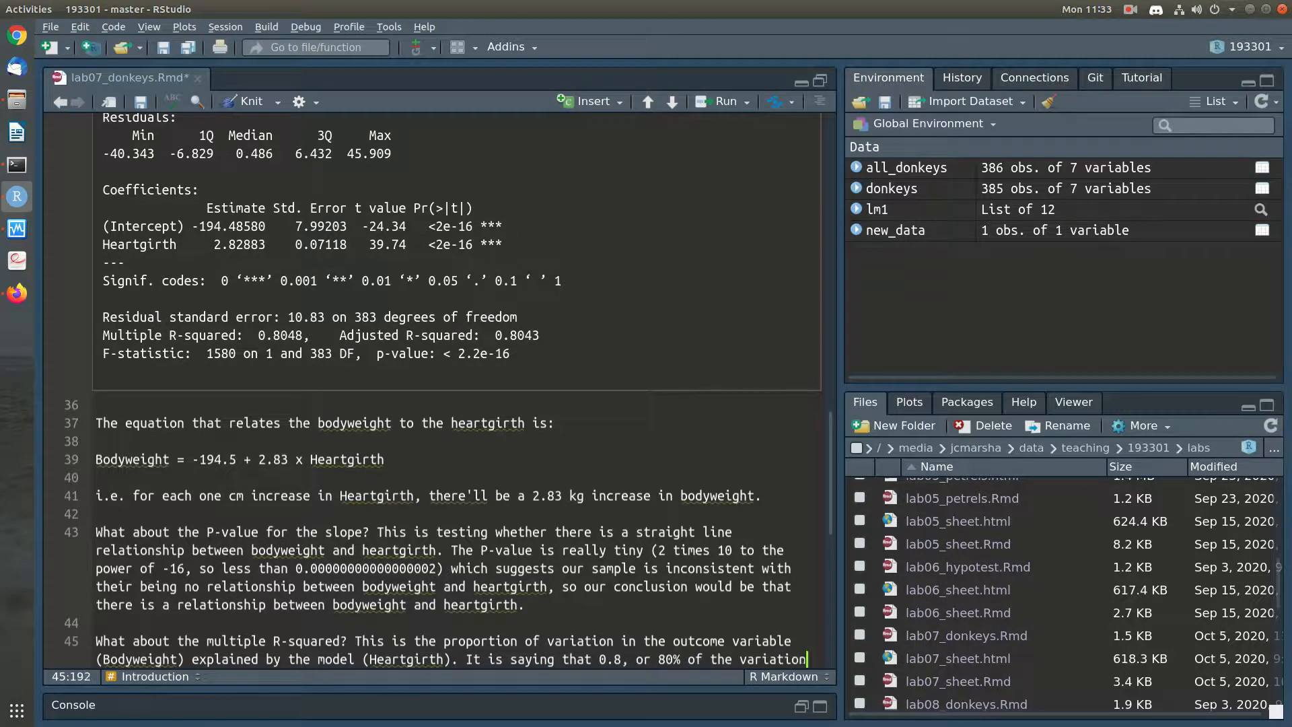
type(" in bodyweight is ")
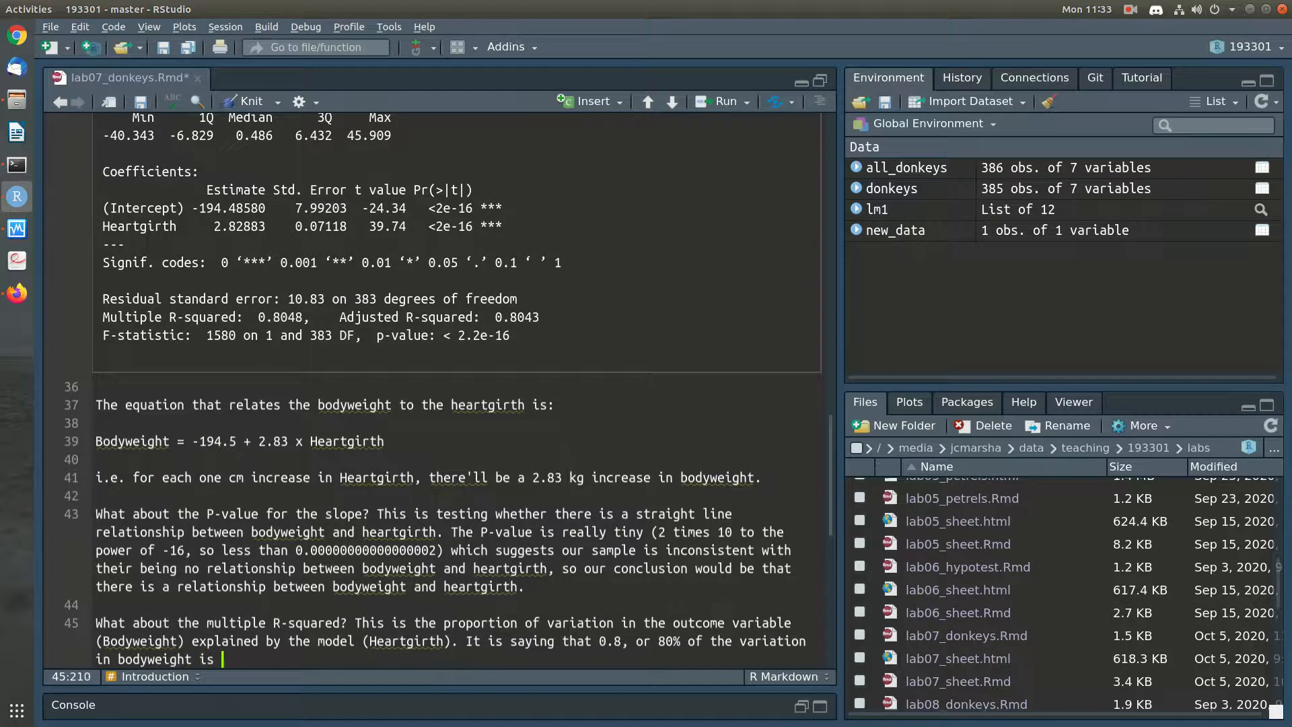
type("explained once w")
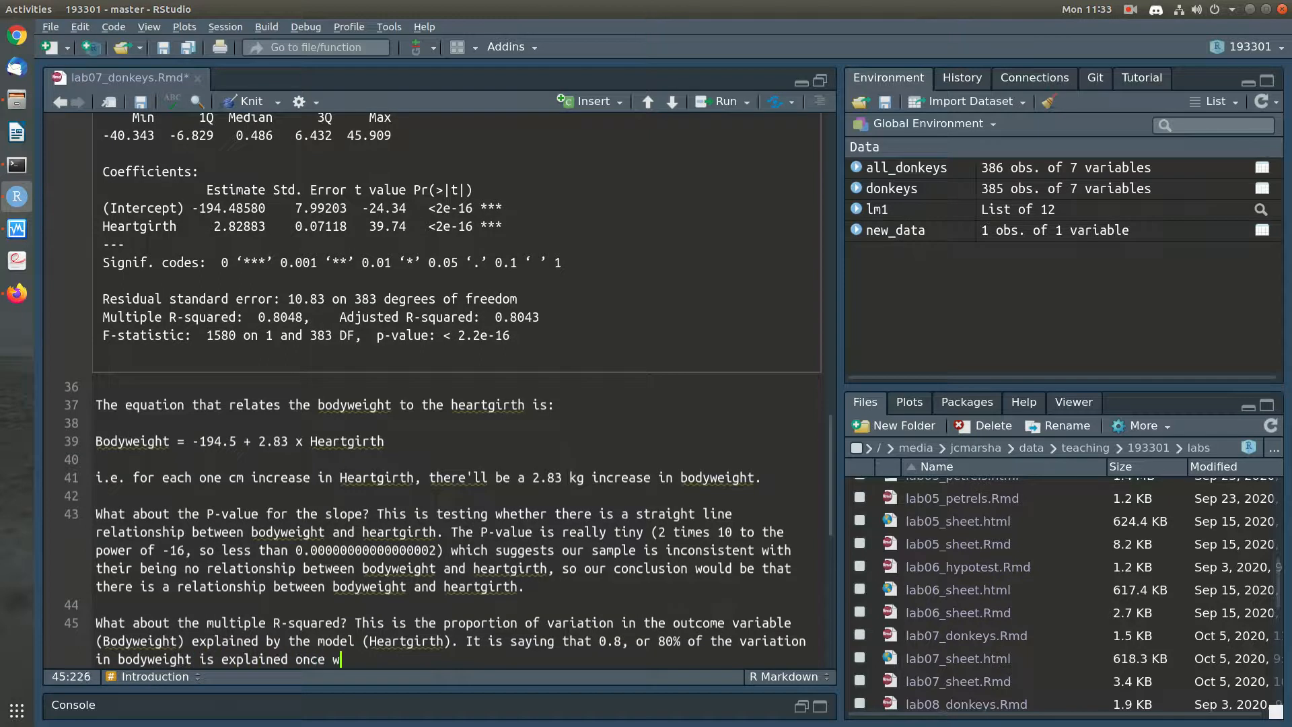
type("e know what the Heartgirth is.")
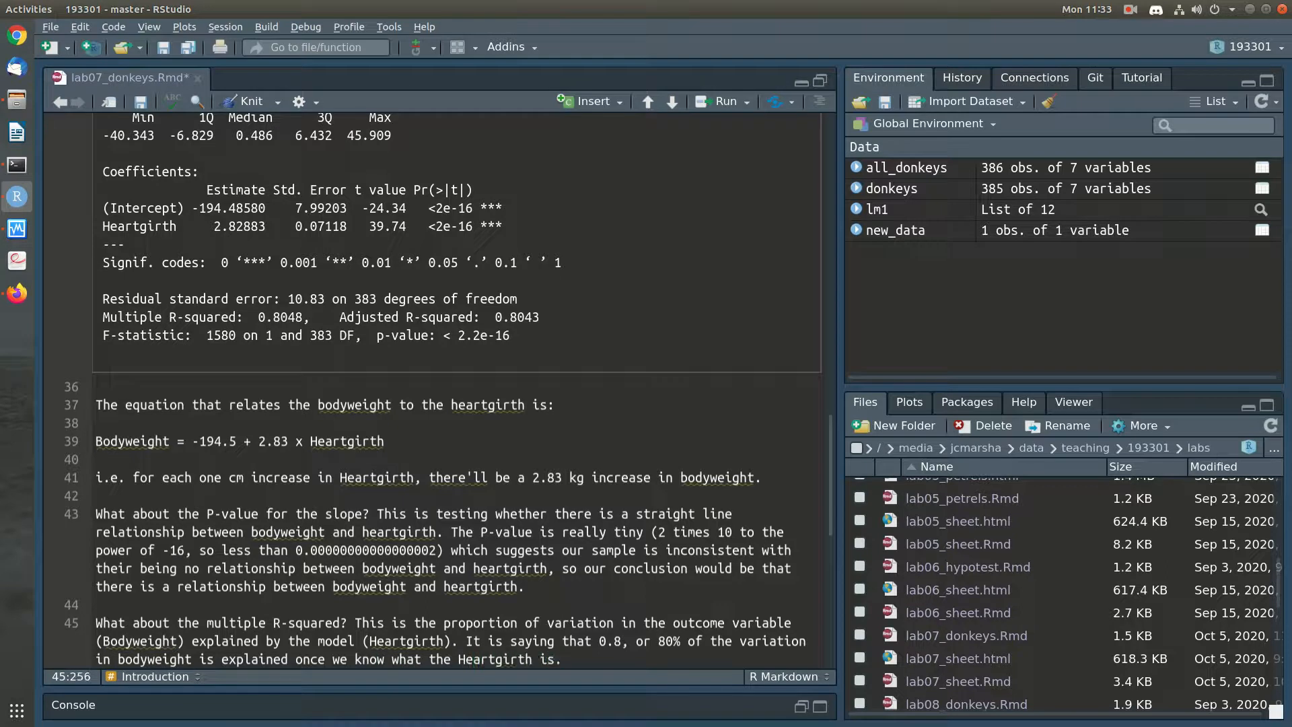
Add "It is saying that 0.8, or 80% of the variation in bodyweight is explained once we know what the Heartgirth is." and save the notebook
key("Down")
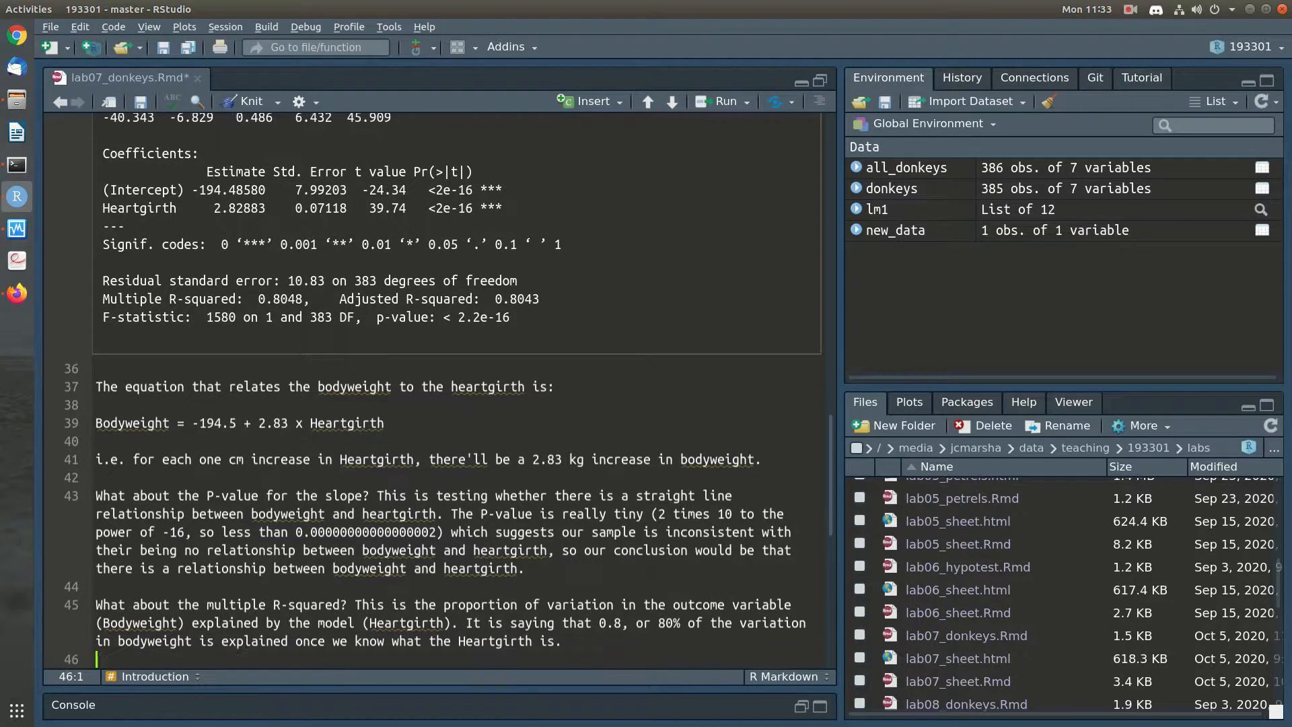
key("ctrl+s")
Review the scatterplot of Bodywt against Heartgirth and the interpretation notes below the model summary
scroll(797, 618, "up", 15)
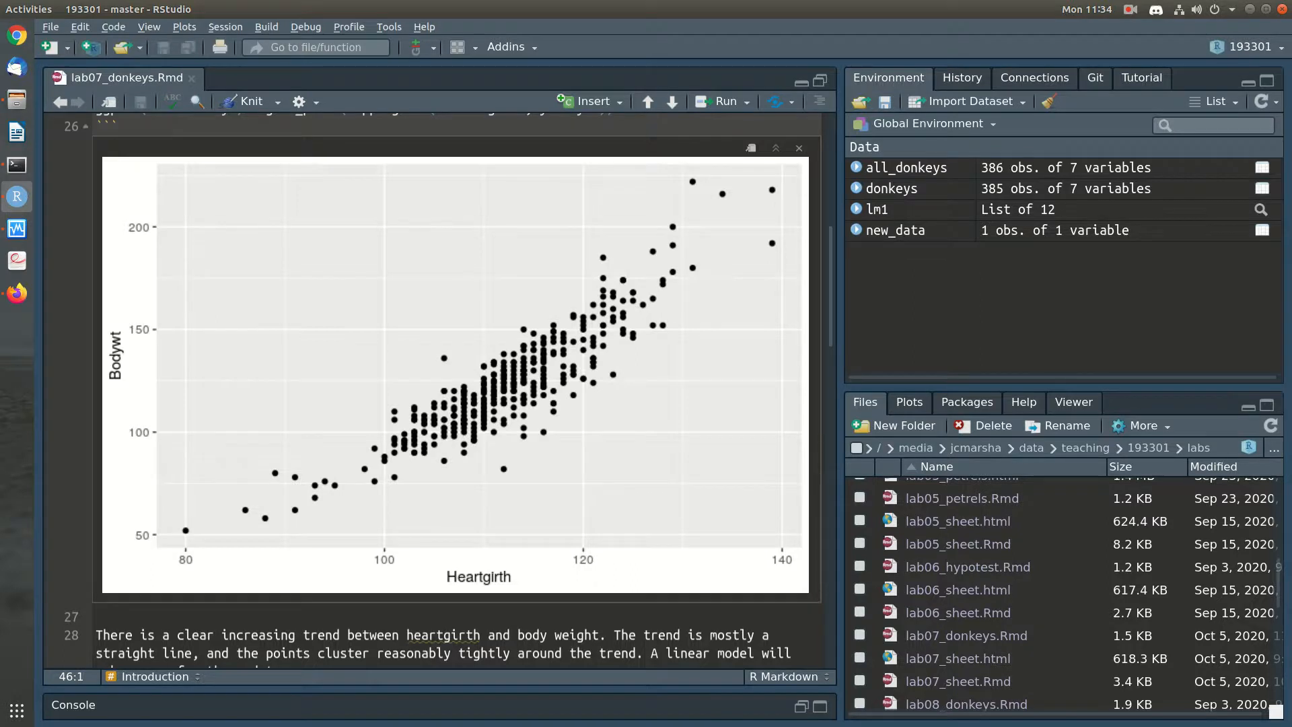
scroll(797, 376, "down", 15)
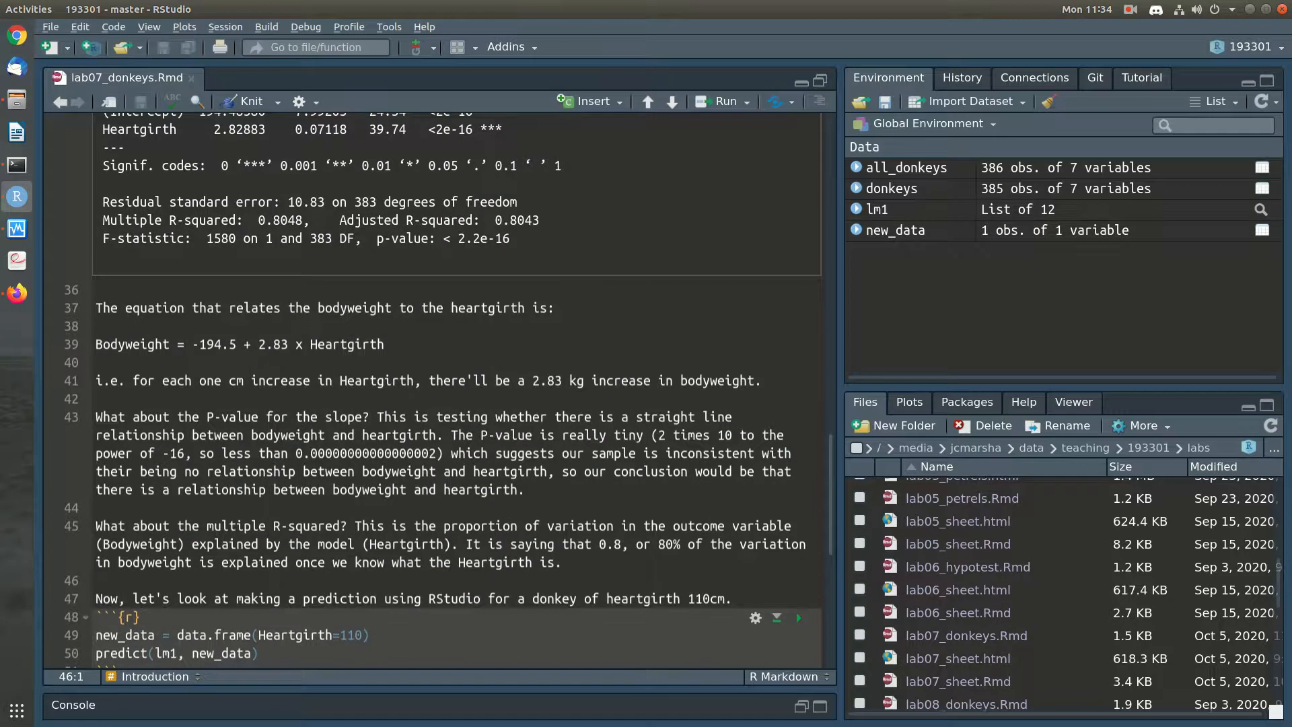
scroll(449, 391, "down", 2)
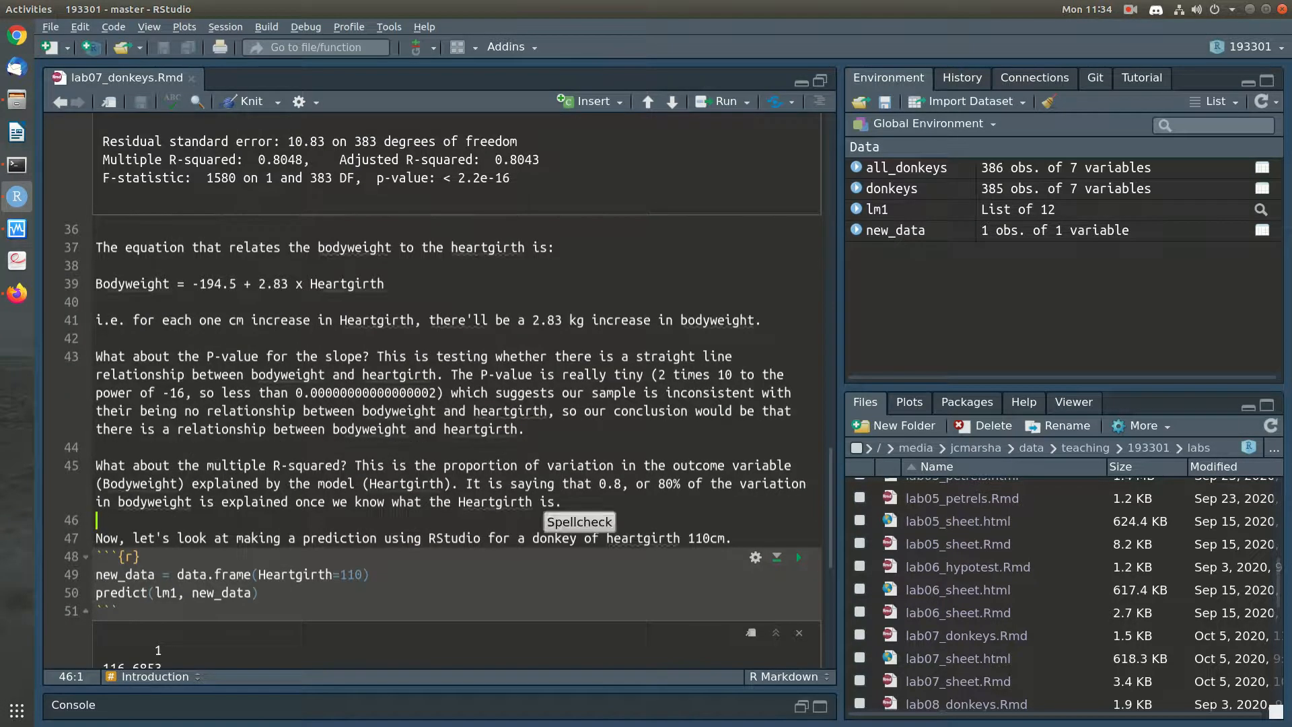
left_click(563, 502)
scroll(563, 502, "up", 2)
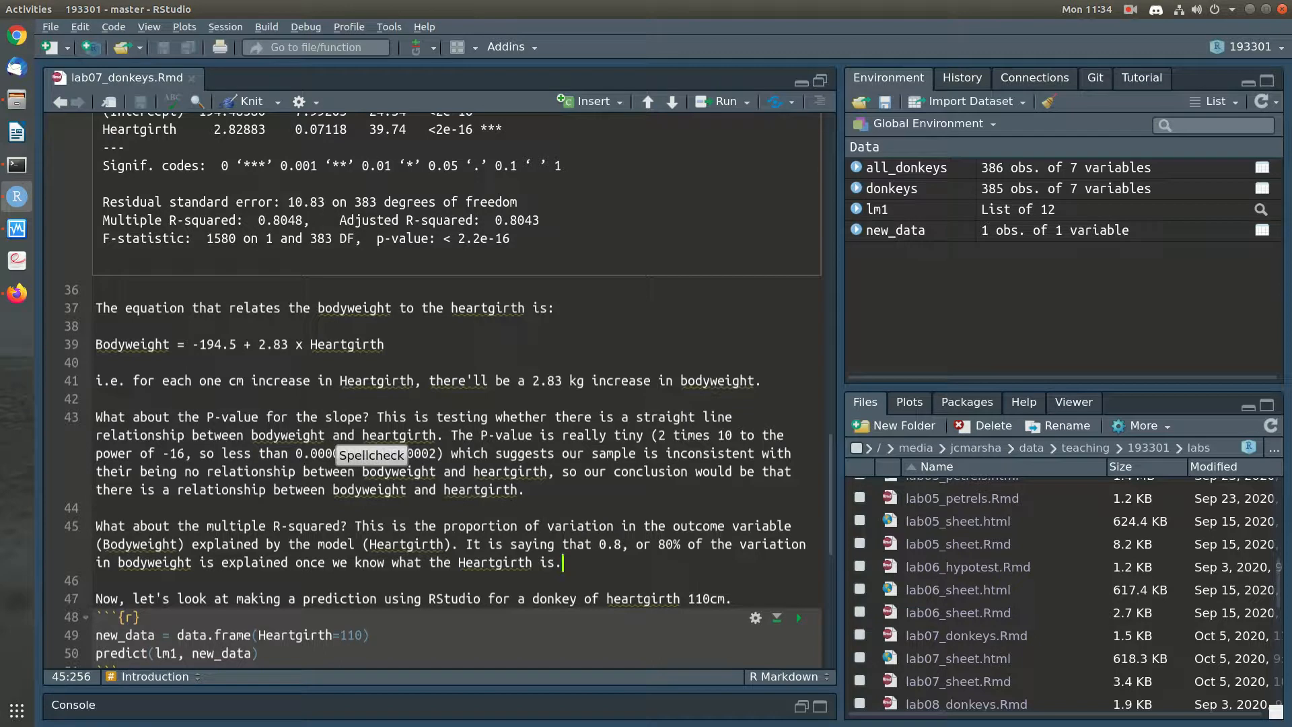
key("Down")
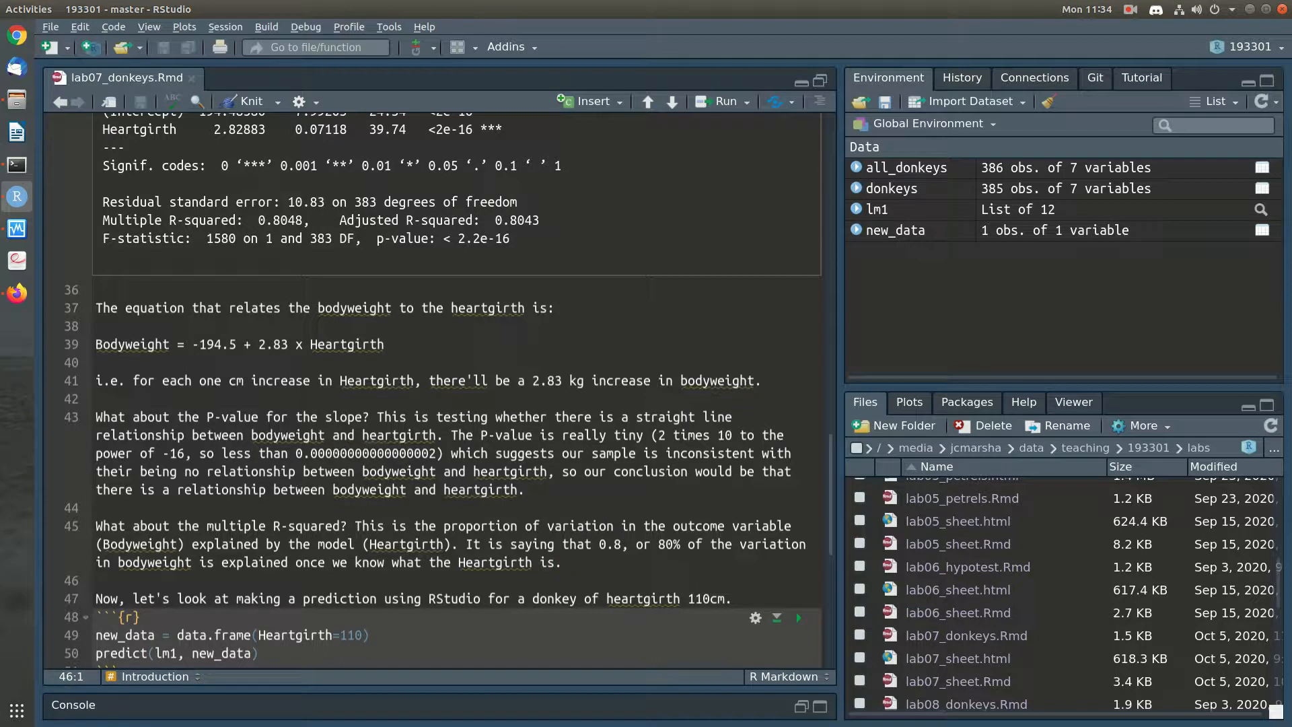
scroll(527, 429, "down", 3)
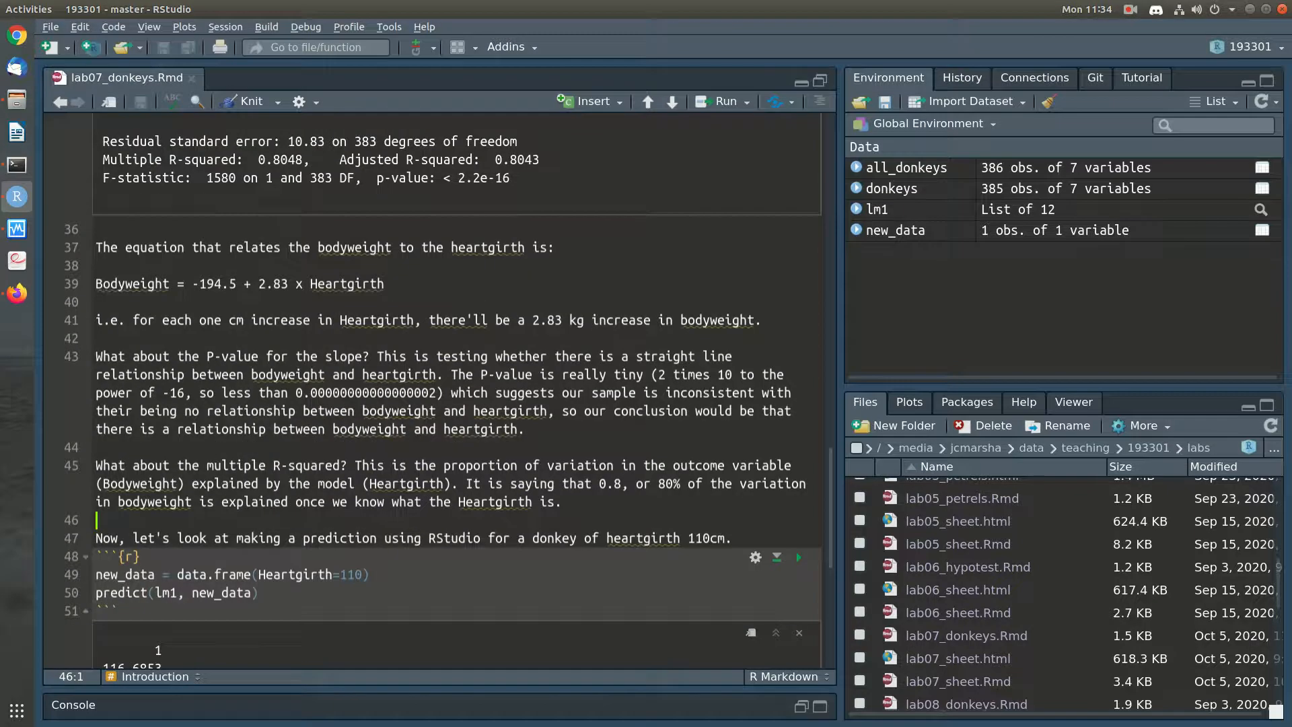
Add the paragraph "What would the bodyweight be if the heartgirth is 110cm? We can use the equation for this:" below the R-squared paragraph
left_click(527, 429)
left_click(563, 502)
key("Return")
key("Return")
type("What wo")
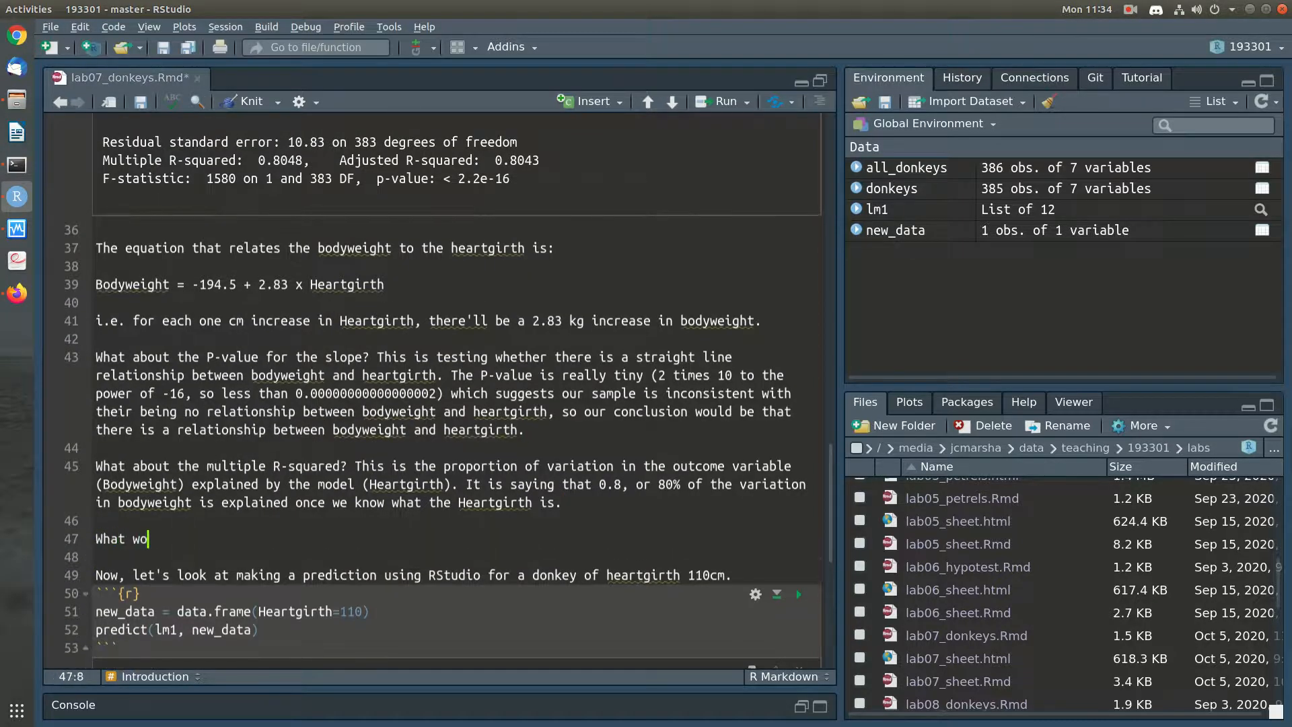
type("uld the bodyw")
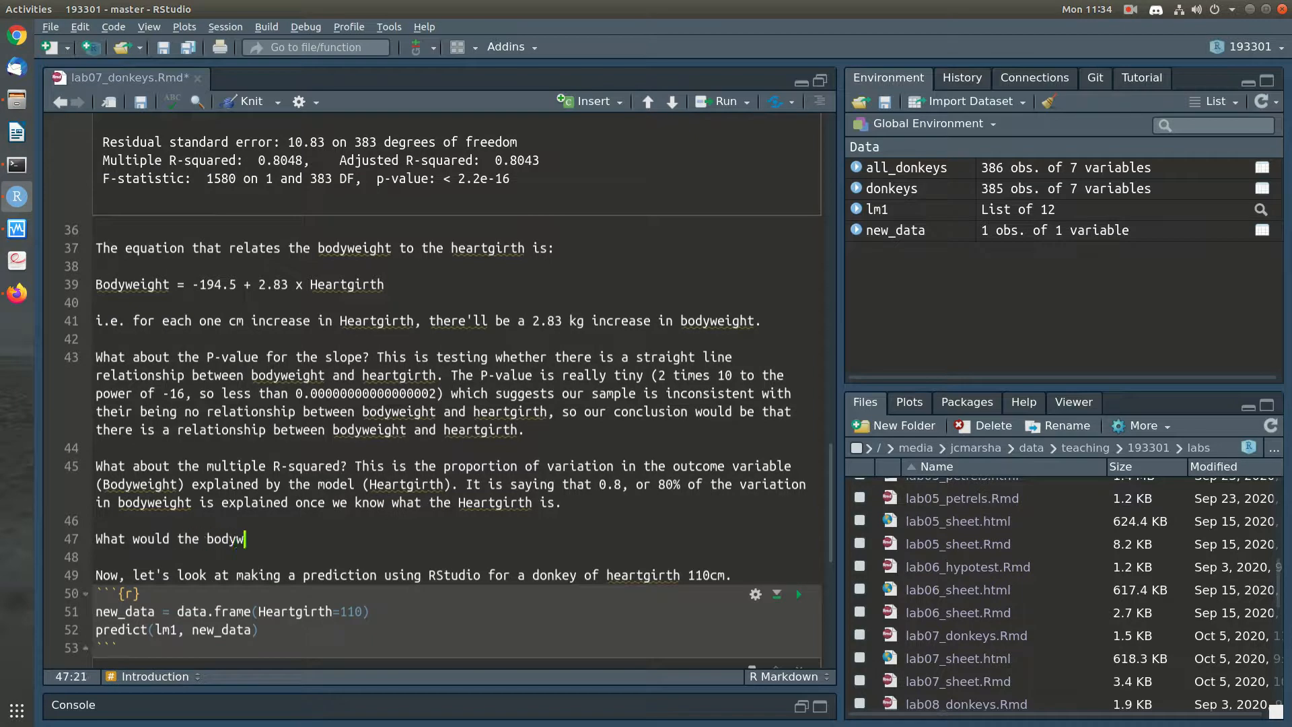
type("eight be if the hear")
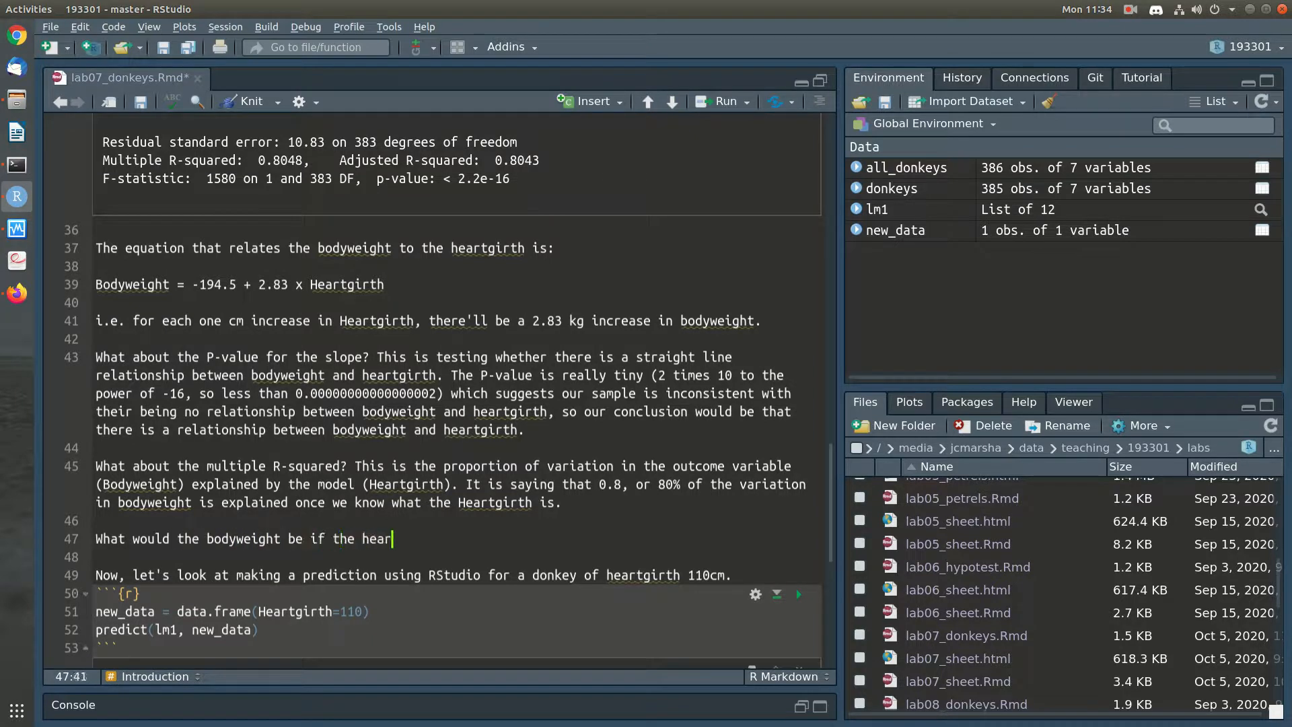
type("tgirth is 110cm? We can ")
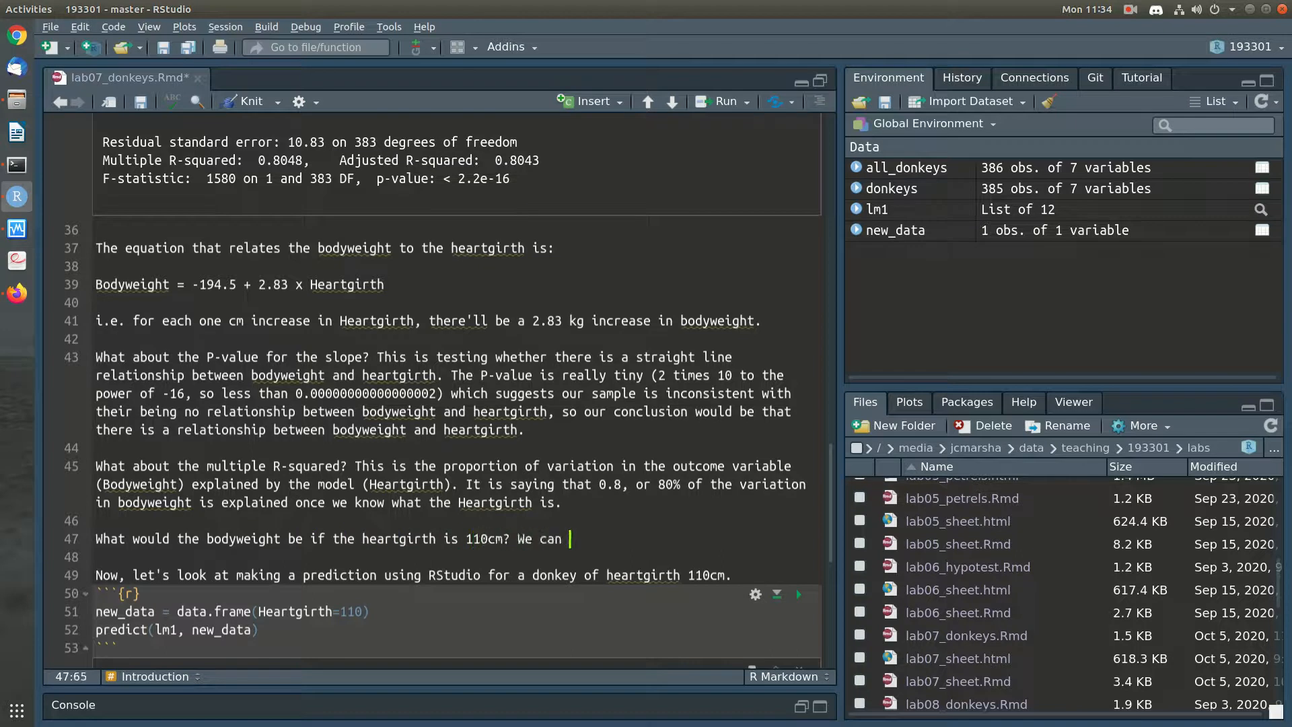
type("use the equation for this:")
Add the equation line "Bodyweight = -194.5 + 2.83 x 110" below the new question
key("Return")
key("Return")
type("Bodyweight = ")
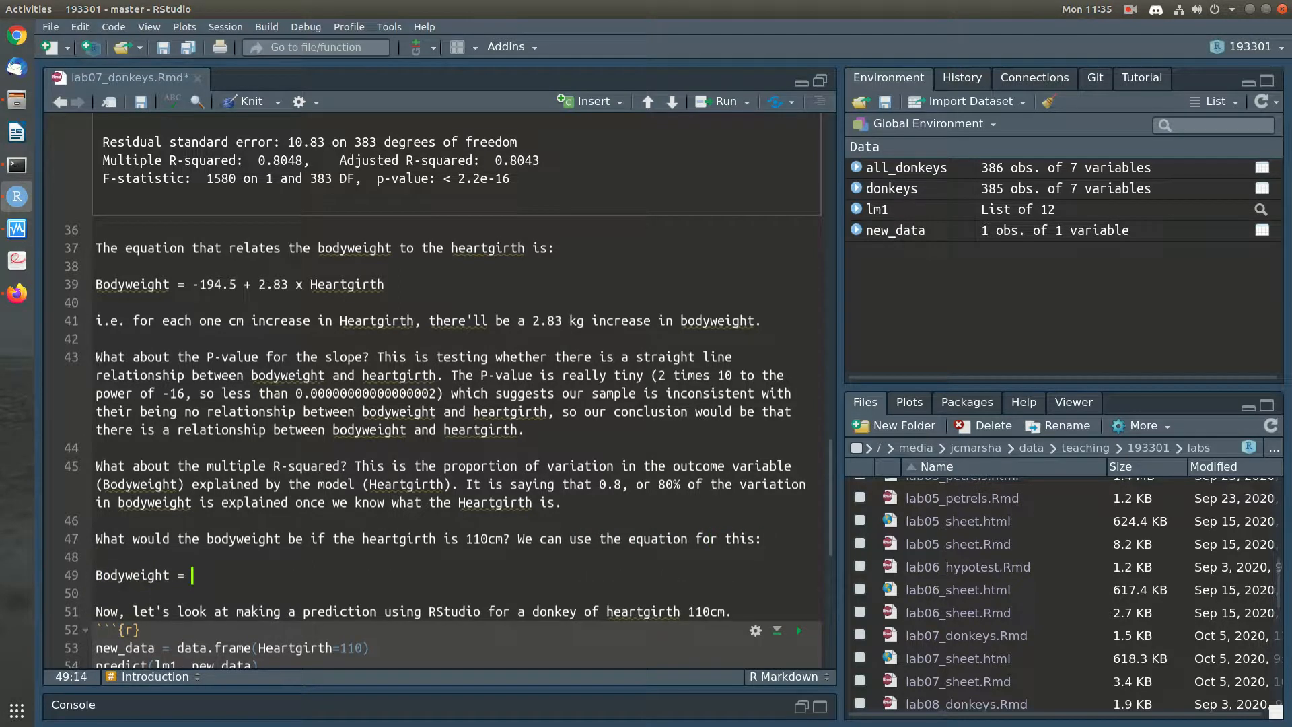
type("-194.5 + 2.83 times")
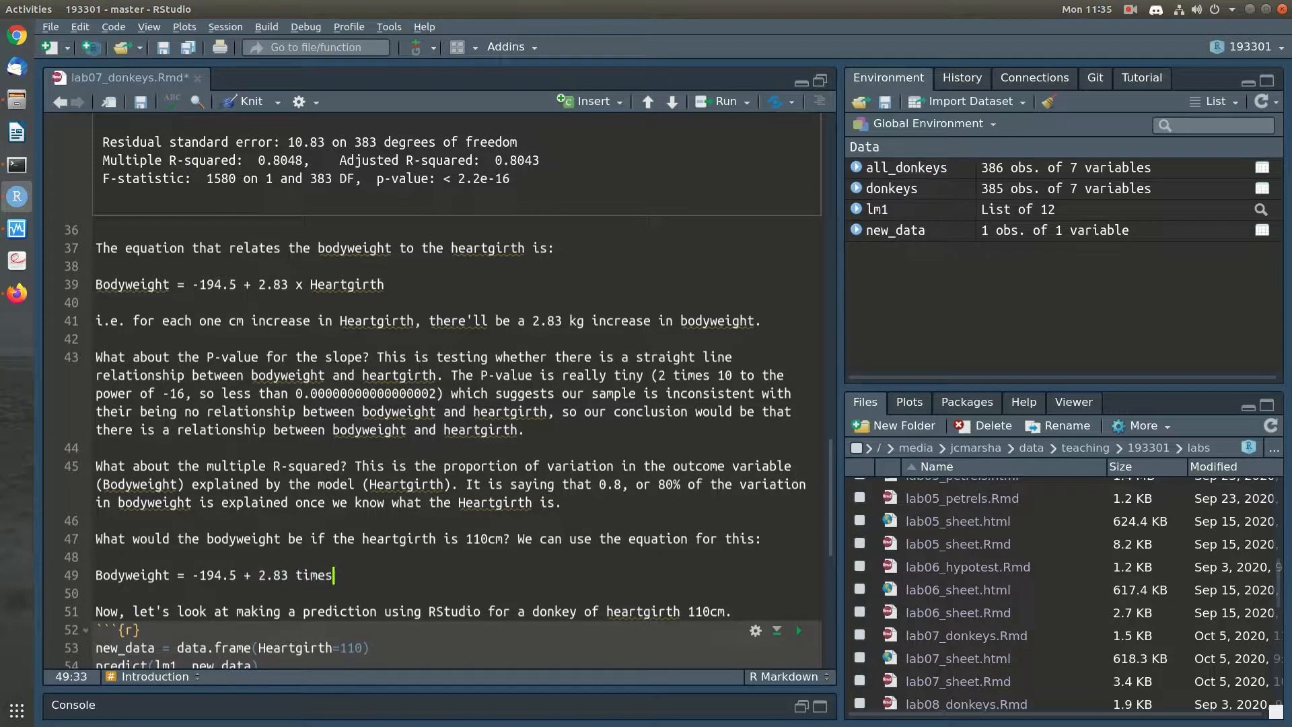
key("BackSpace")
key("BackSpace")
key("BackSpace")
key("BackSpace")
key("BackSpace")
type("x 110")
Copy the expression "-194.5 + 2.83 x 110" and insert an empty R code chunk below the equation line
key("shift+Left")
key("shift+Left")
key("shift+Left")
key("shift+Left")
key("shift+Left")
key("shift+Left")
key("shift+Left")
key("shift+Left")
key("shift+Left")
key("shift+Left")
key("shift+Left")
key("shift+Left")
key("shift+Left")
key("shift+Left")
key("shift+Left")
key("shift+Left")
key("shift+Left")
key("shift+Left")
key("shift+Left")
key("ctrl+c")
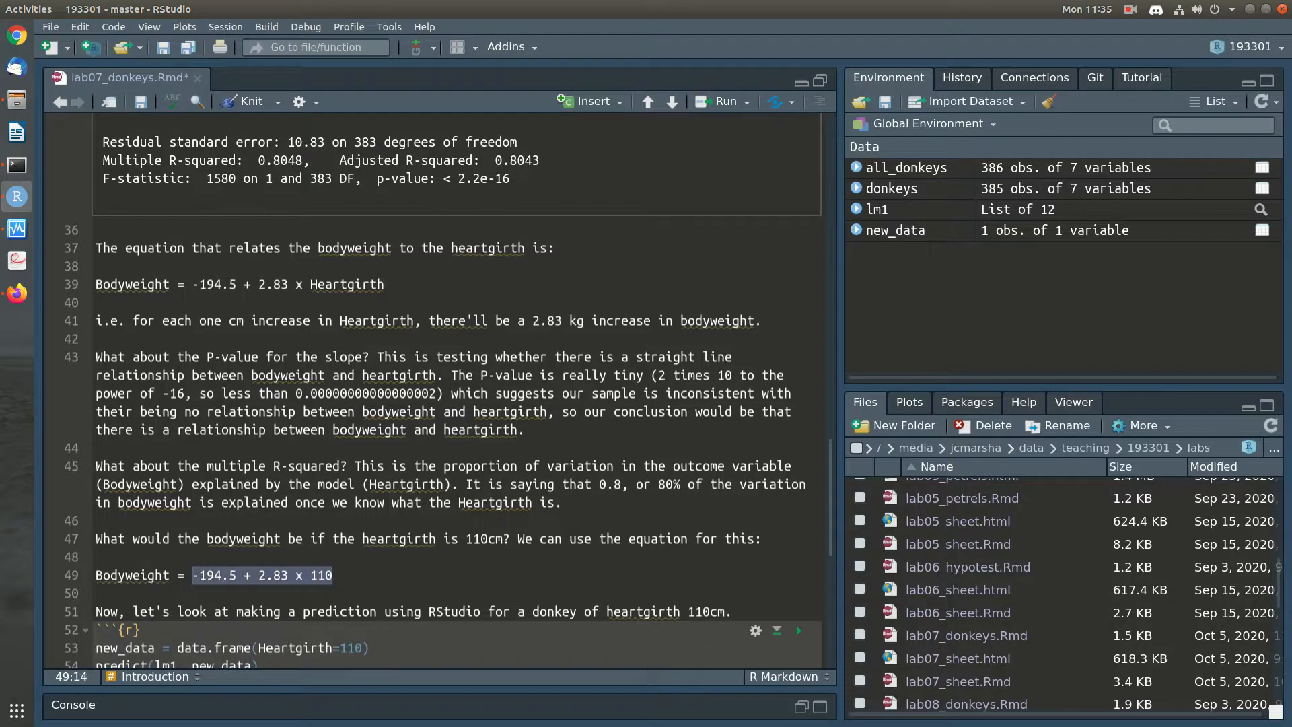
scroll(439, 391, "up", 5)
scroll(439, 391, "up", 1)
left_click(187, 237)
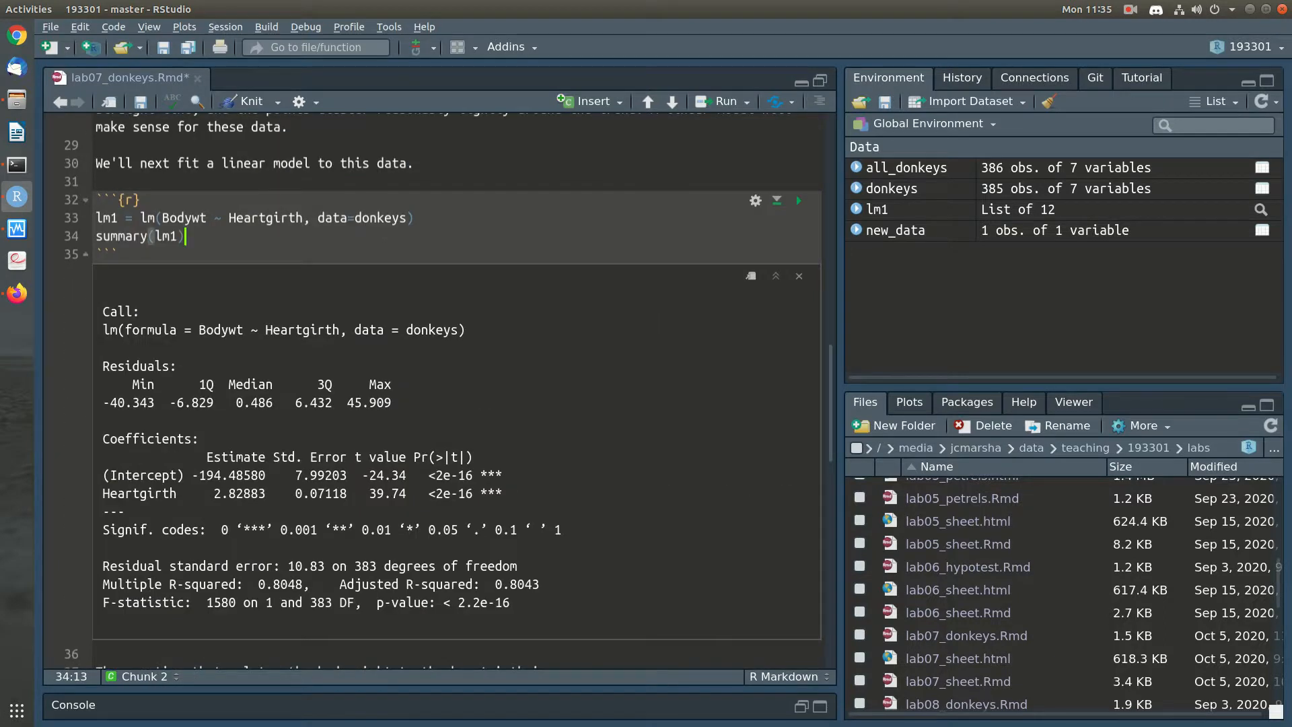
scroll(439, 391, "down", 7)
scroll(439, 391, "down", 2)
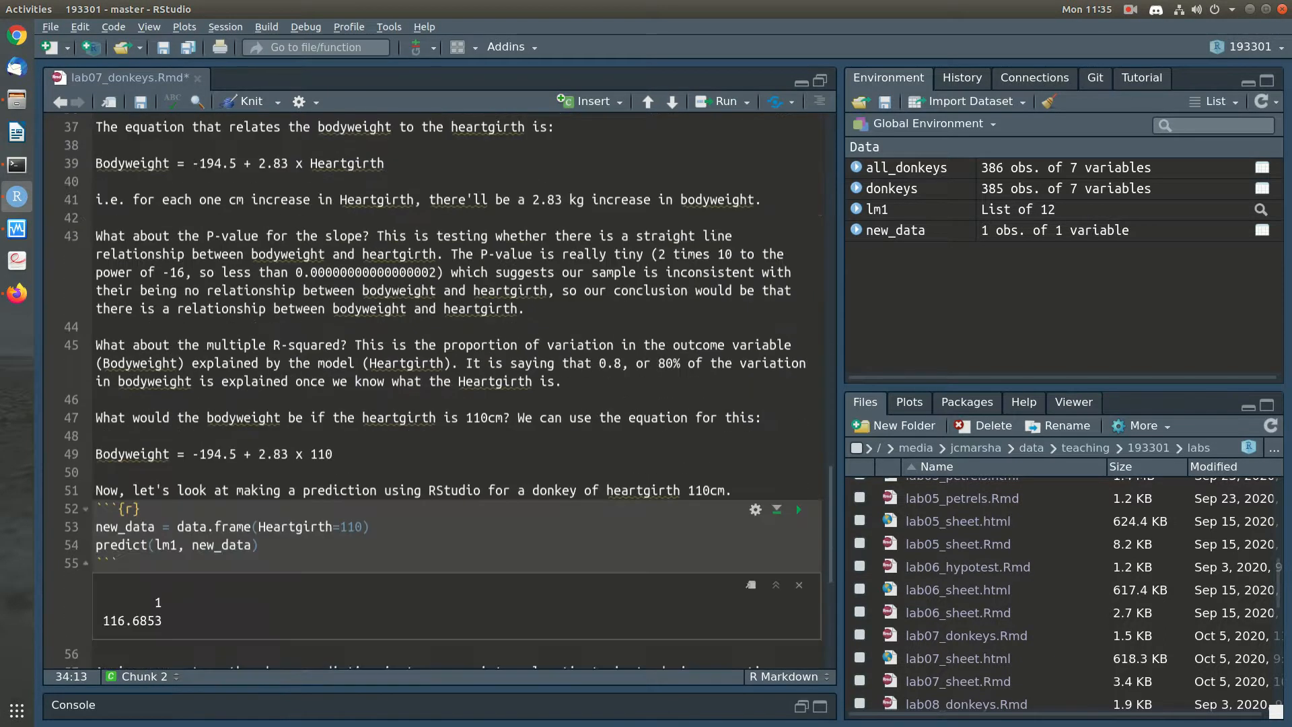
left_click(98, 472)
key("Return")
type("``")
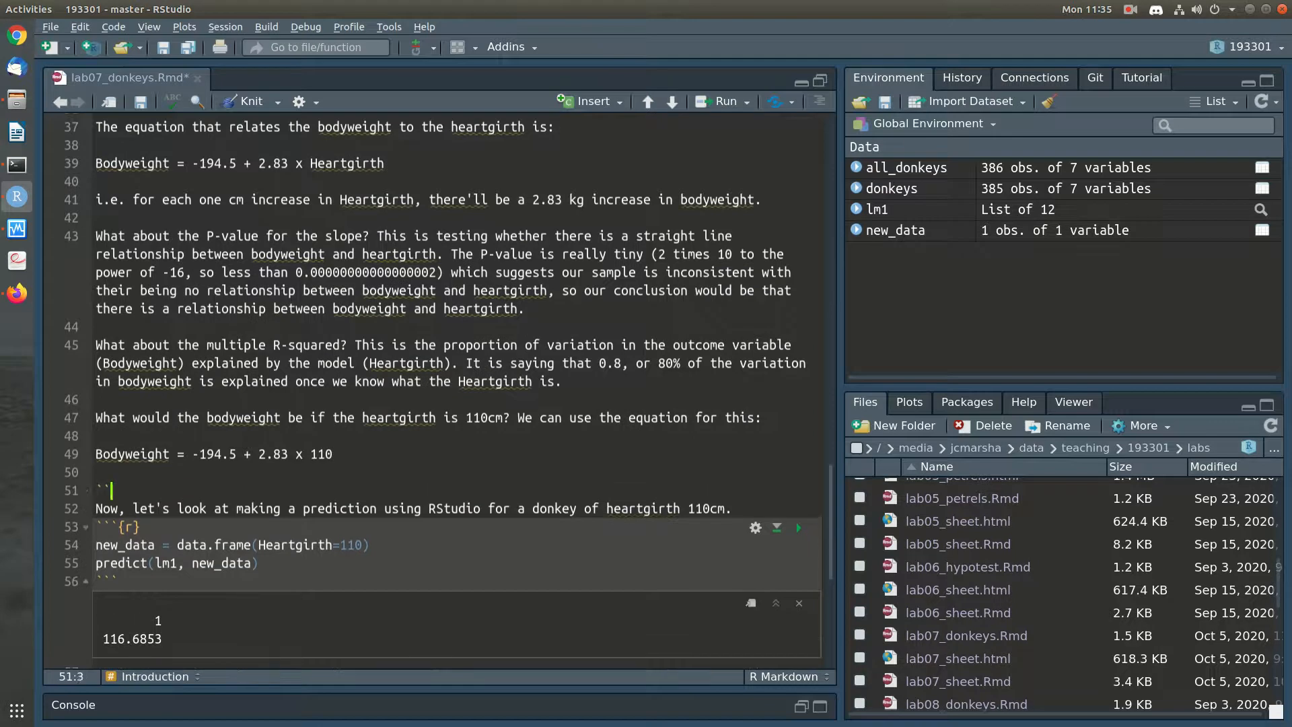
type("`{r}")
key("Return")
type("```")
Paste the copied expression into the new R chunk and add a blank line after the chunk
key("Up")
key("End")
key("Return")
key("ctrl+v")
key("Down")
key("Return")
Replace the x with * so the chunk reads "-194.5 + 2.83 * 110" and run the line
key("Up")
key("Up")
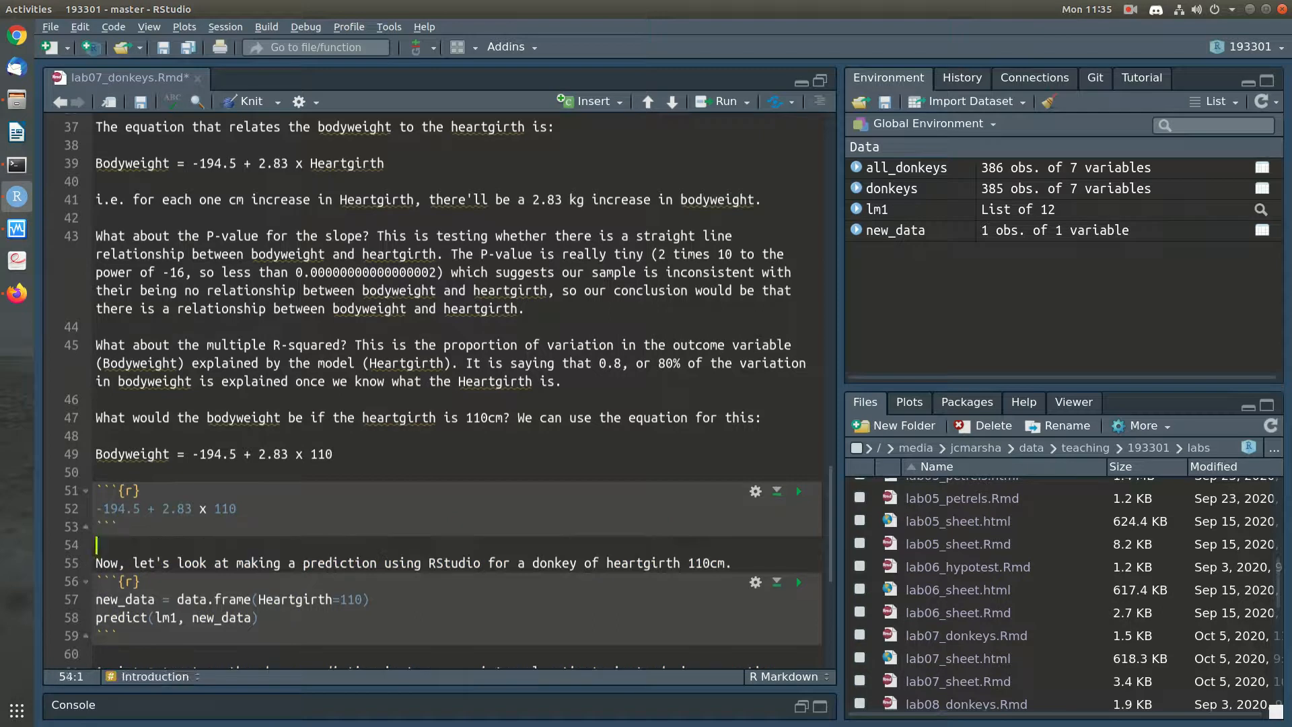
key("End")
key("Left")
key("Left")
key("Left")
key("Left")
key("BackSpace")
type("*")
key("Right")
key("Right")
key("Right")
key("Right")
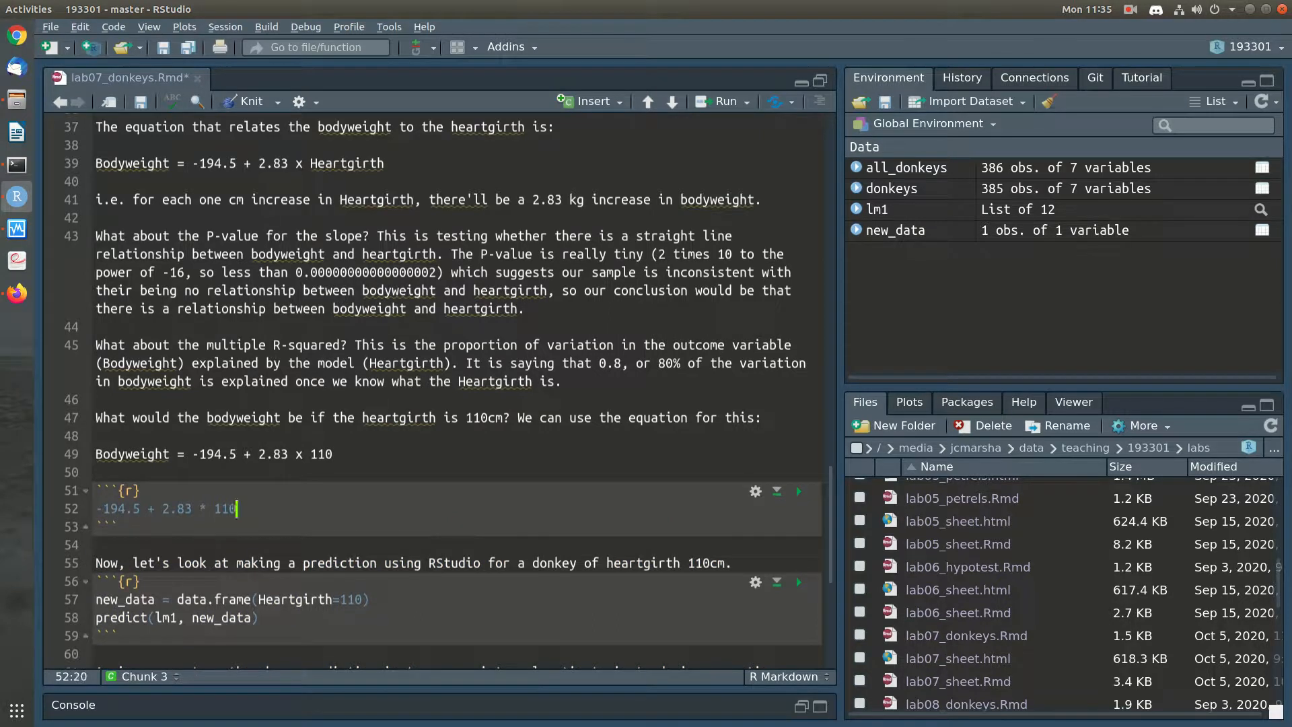
key("ctrl+Return")
Append "= 116.8kg" to the bodyweight equation line for the 110 cm heartgirth
left_click(334, 454)
type("= ")
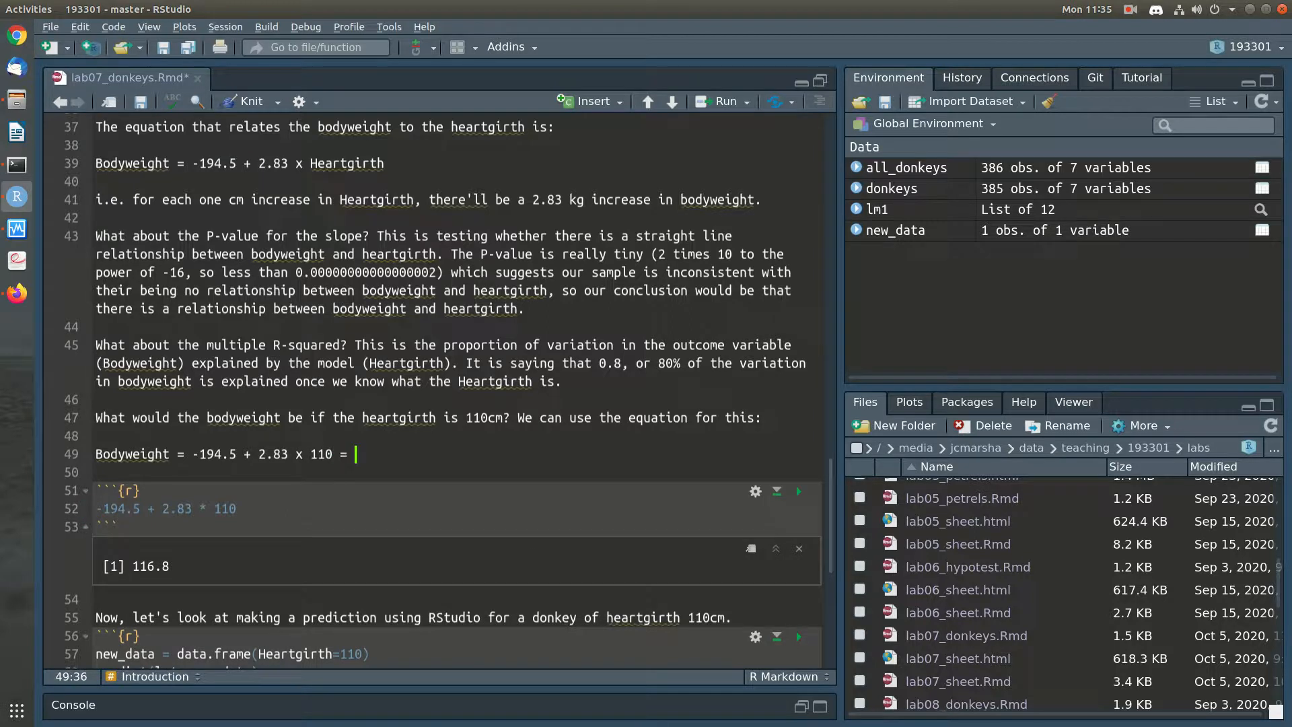
type("116.8kg")
Leave only one blank line below the calculation chunk's output and save the notebook
key("Down")
key("Down")
key("Down")
key("Down")
key("Down")
key("Return")
key("Up")
key("Left")
key("Up")
key("Up")
key("End")
key("Up")
key("Right")
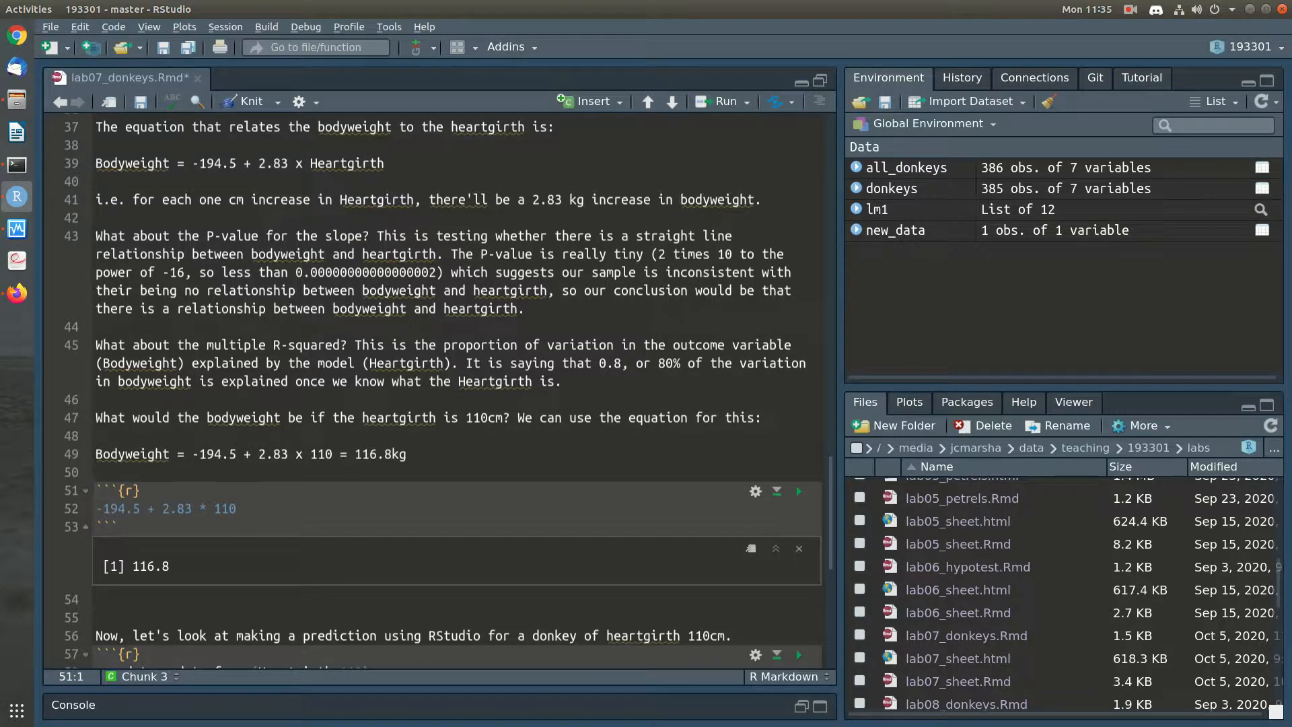
key("Down")
key("Down")
key("Down")
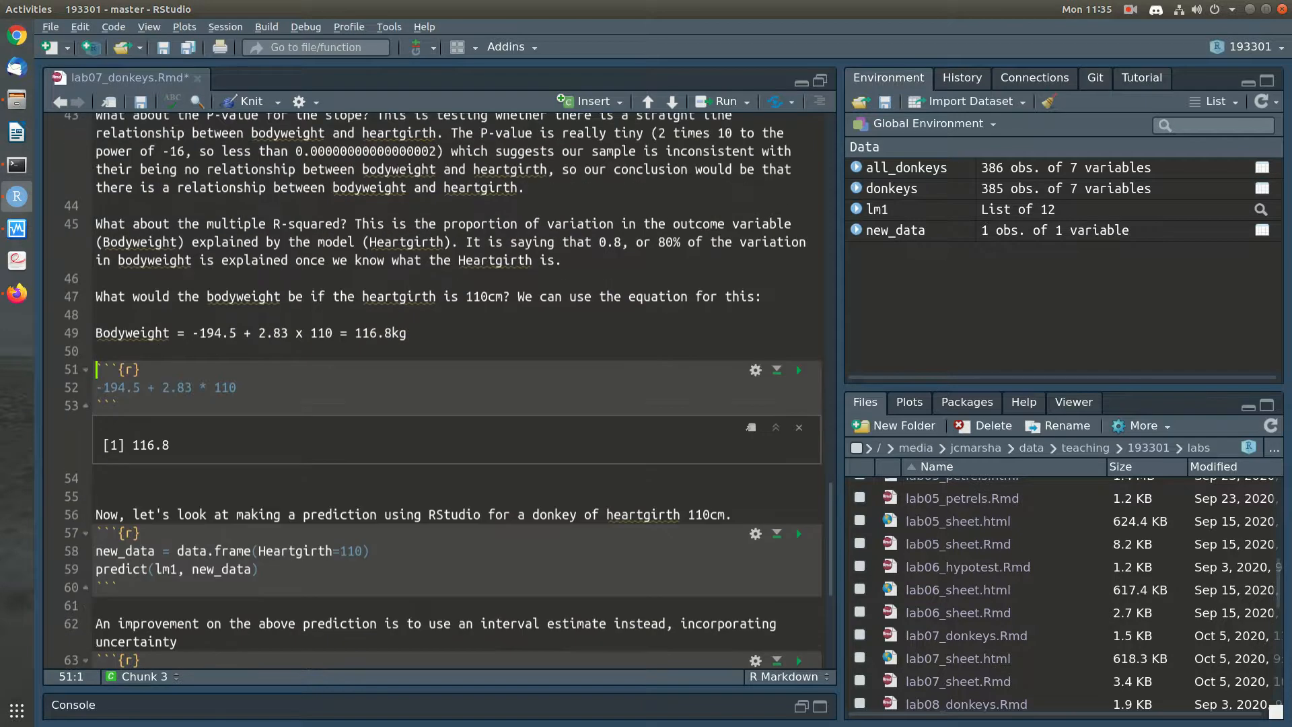
key("Delete")
key("ctrl+s")
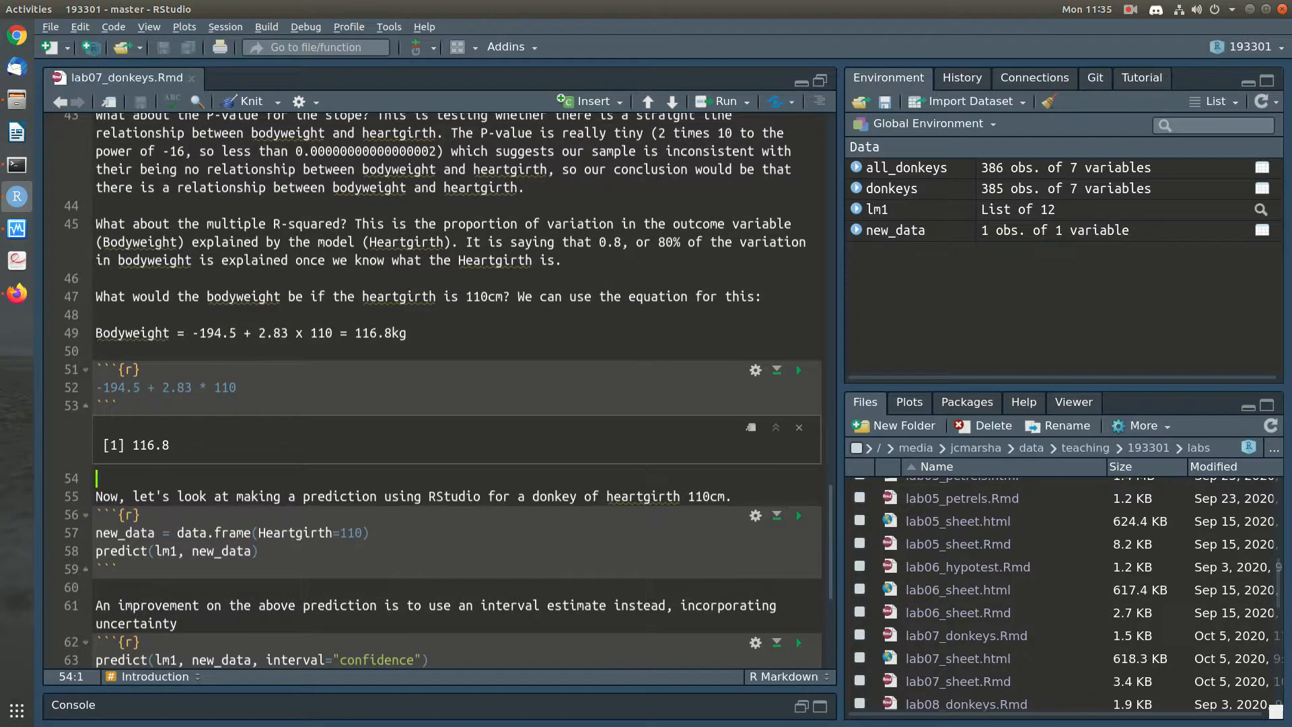
Examine the predict(lm1, new_data) code, the lm1 model it relies on, and the Heartgirth=110 entry in the data frame
scroll(437, 390, "down", 2)
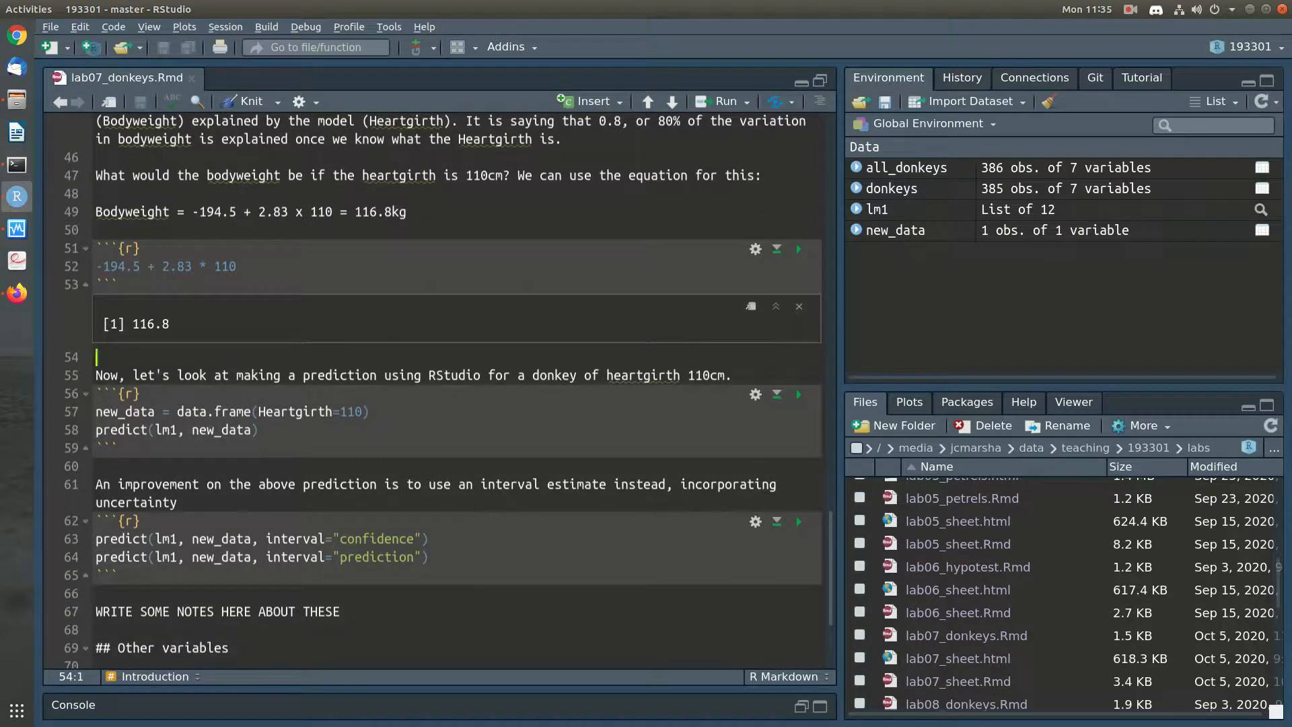
left_click_drag(96, 431, 258, 431)
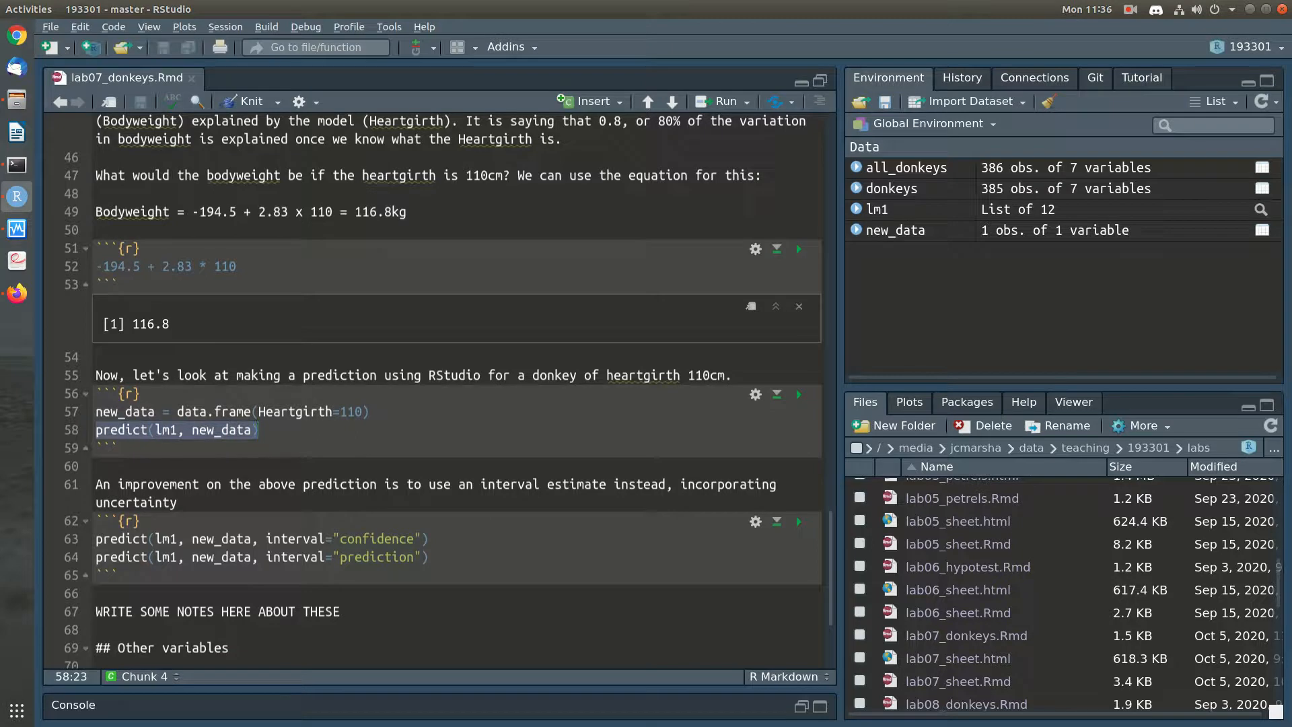
left_click(156, 431)
left_click_drag(156, 431, 180, 431)
scroll(180, 431, "up", 10)
scroll(431, 390, "up", 3)
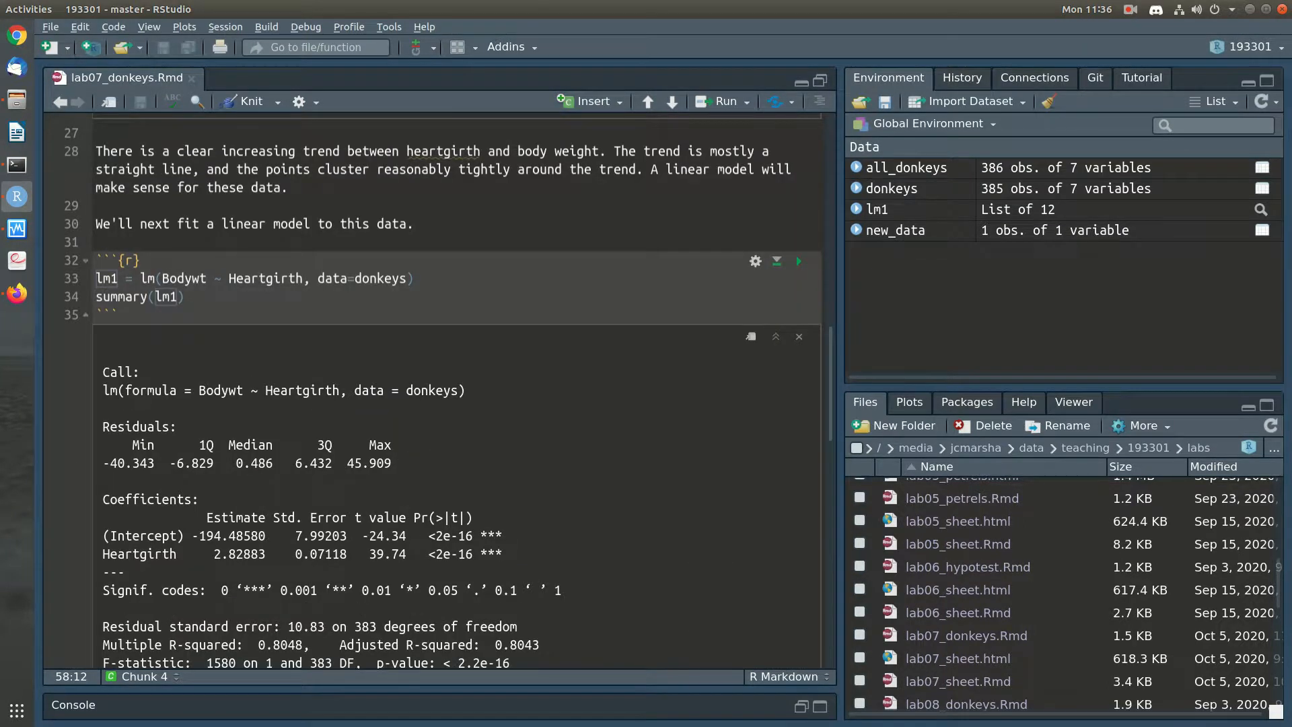
scroll(431, 390, "down", 12)
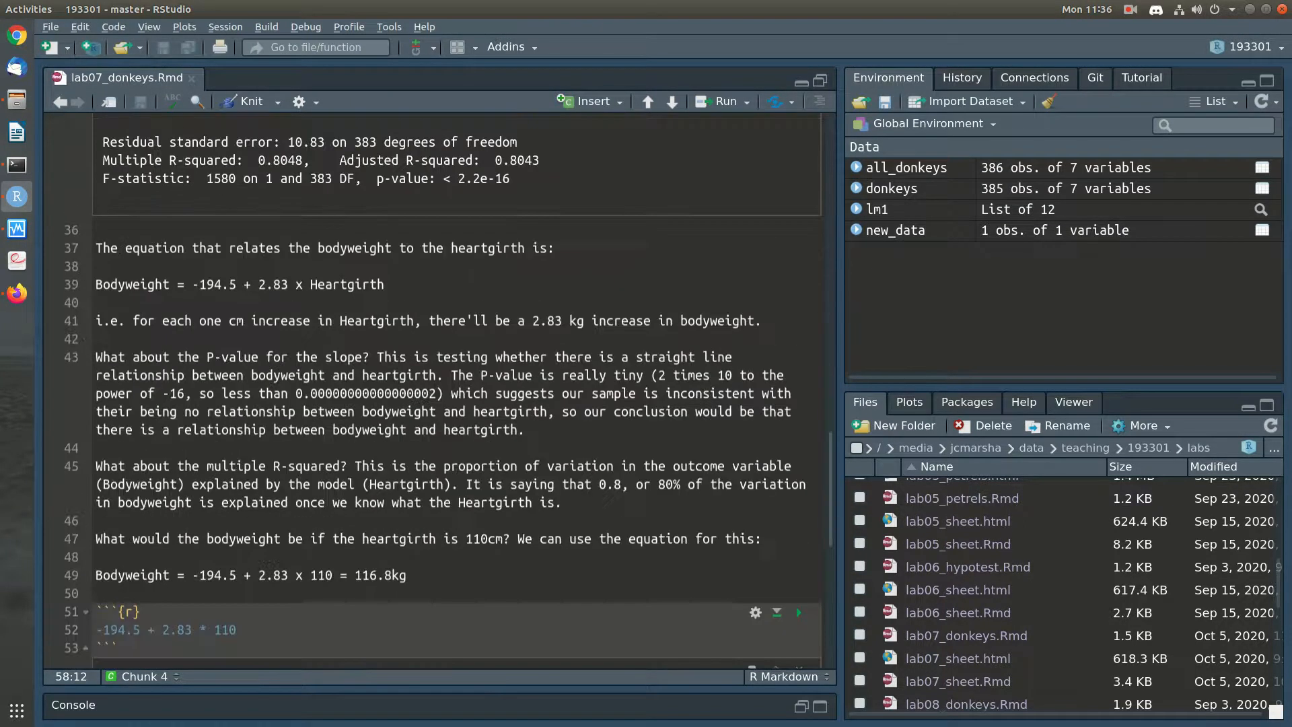
scroll(431, 390, "up", 1)
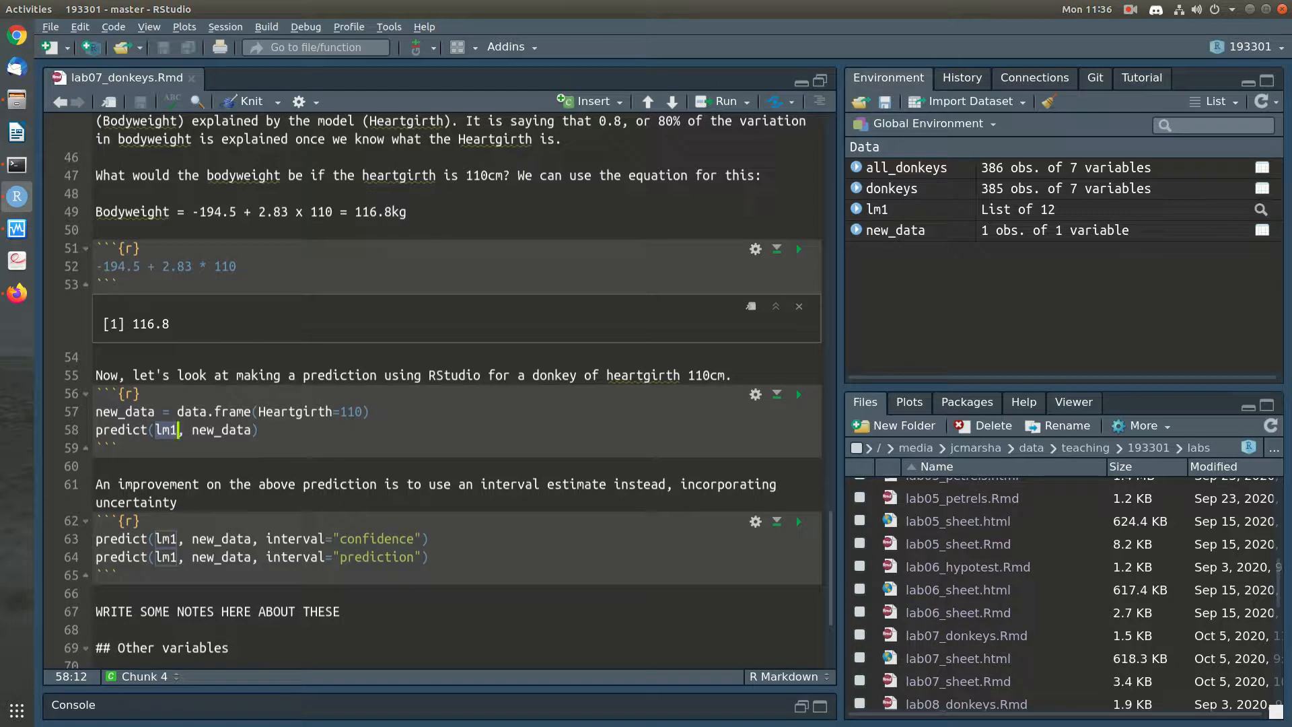
left_click_drag(259, 411, 334, 412)
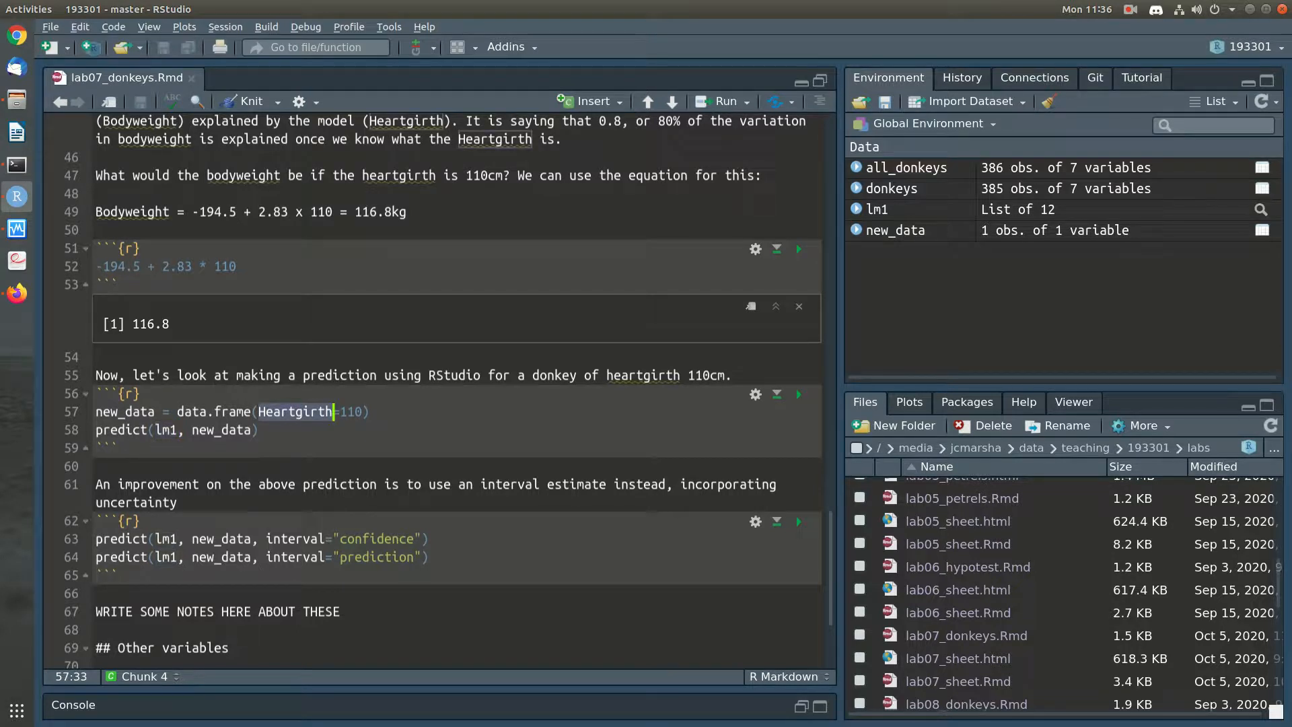
left_click_drag(364, 412, 341, 412)
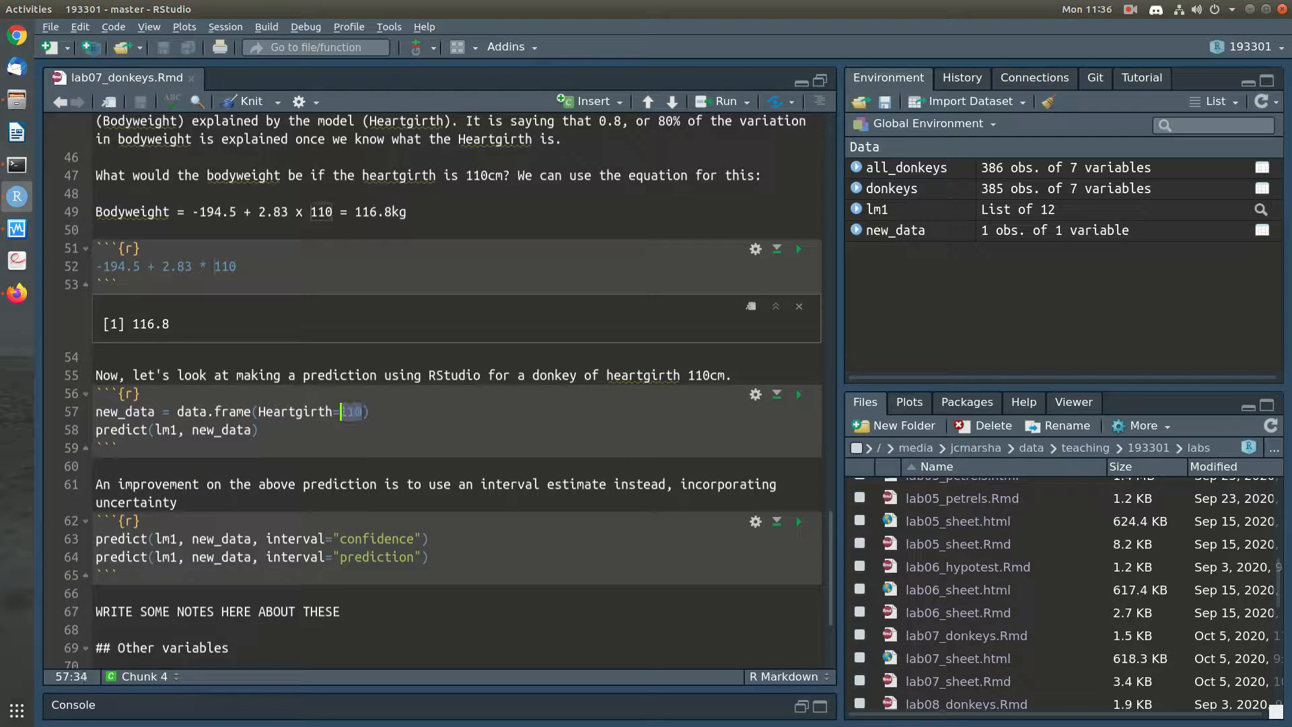
Run the line "new_data = data.frame(Heartgirth=110)" and open the new_data data frame for viewing
left_click(369, 412)
key("Right")
left_click(895, 231)
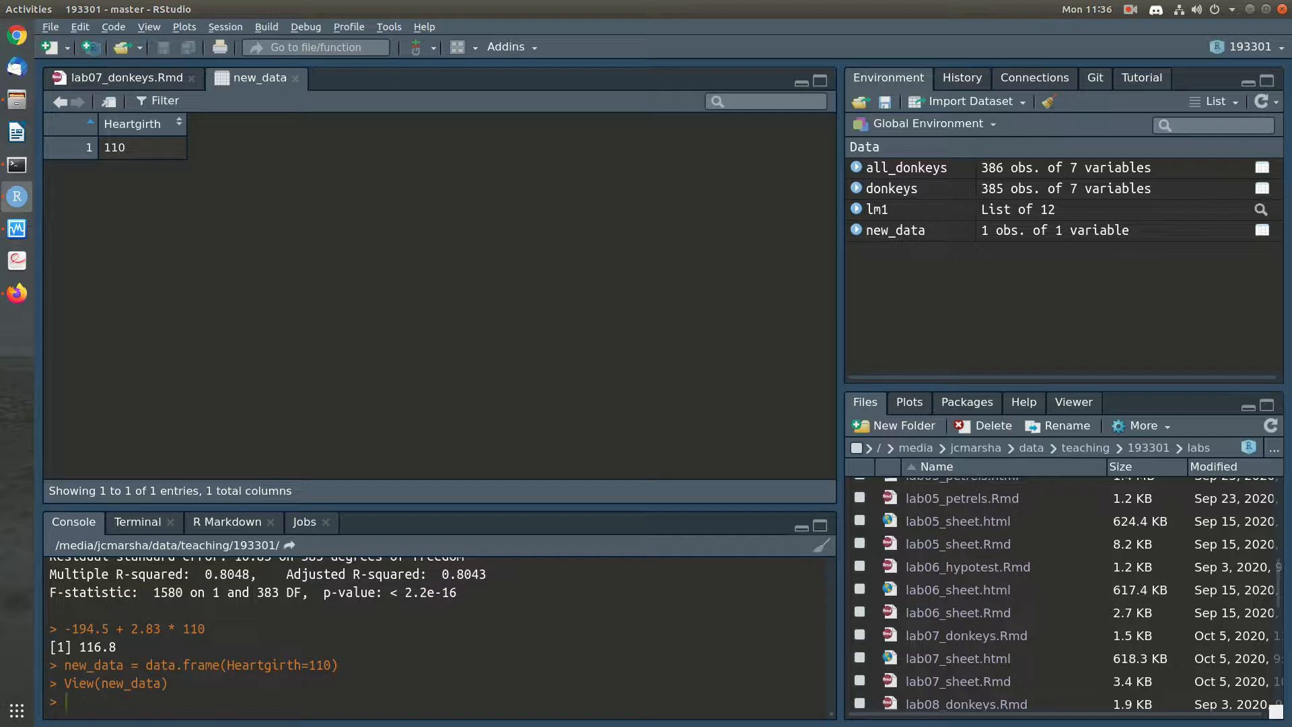
Return to the lab07_donkeys notebook and run the line "predict(lm1, new_data)"
left_click(127, 78)
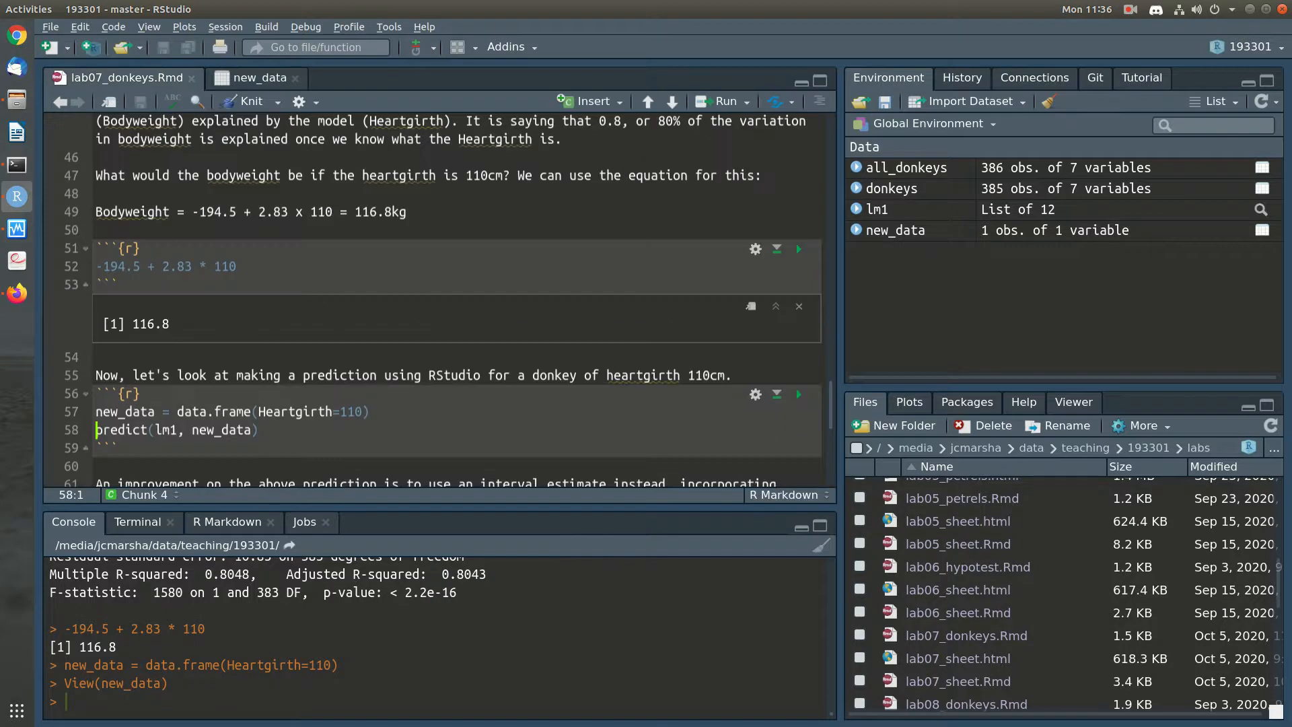
left_click(259, 430)
key("ctrl+Return")
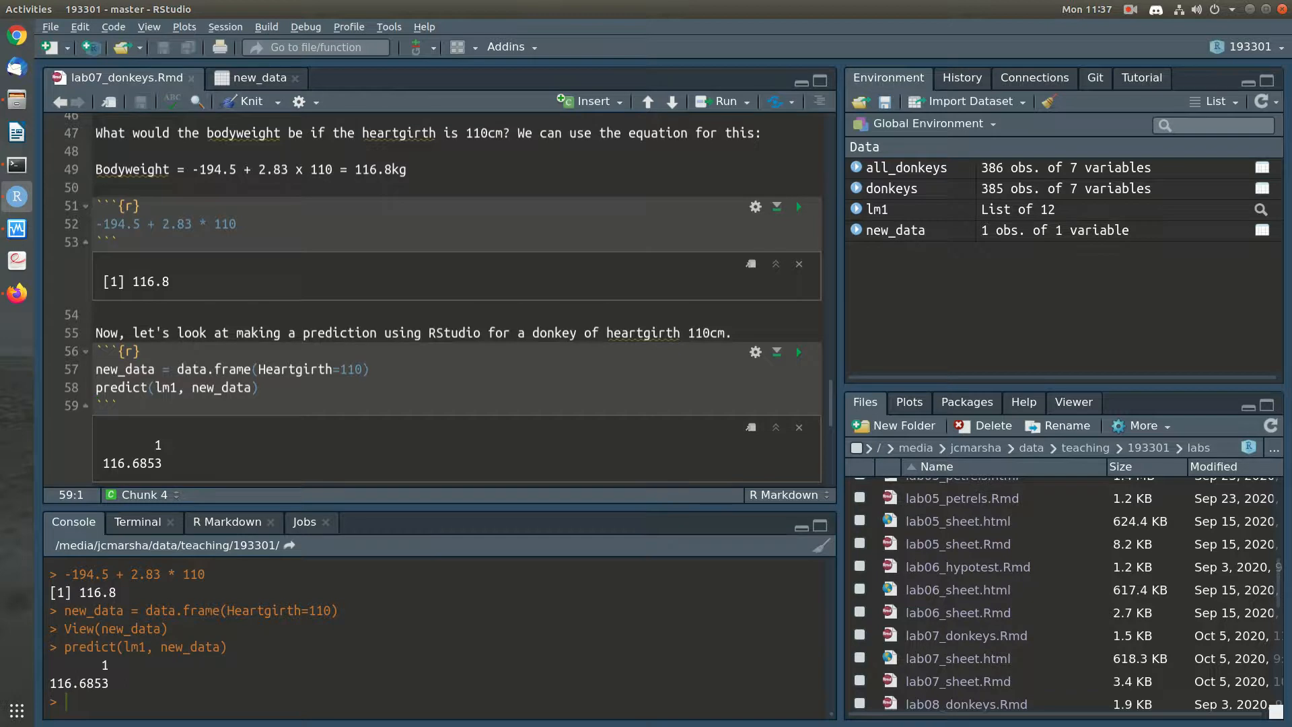
Add the note "Yay, this is similar to what we got from the equation. Difference is due to rounding." below the prediction output and save the notebook
key("Down")
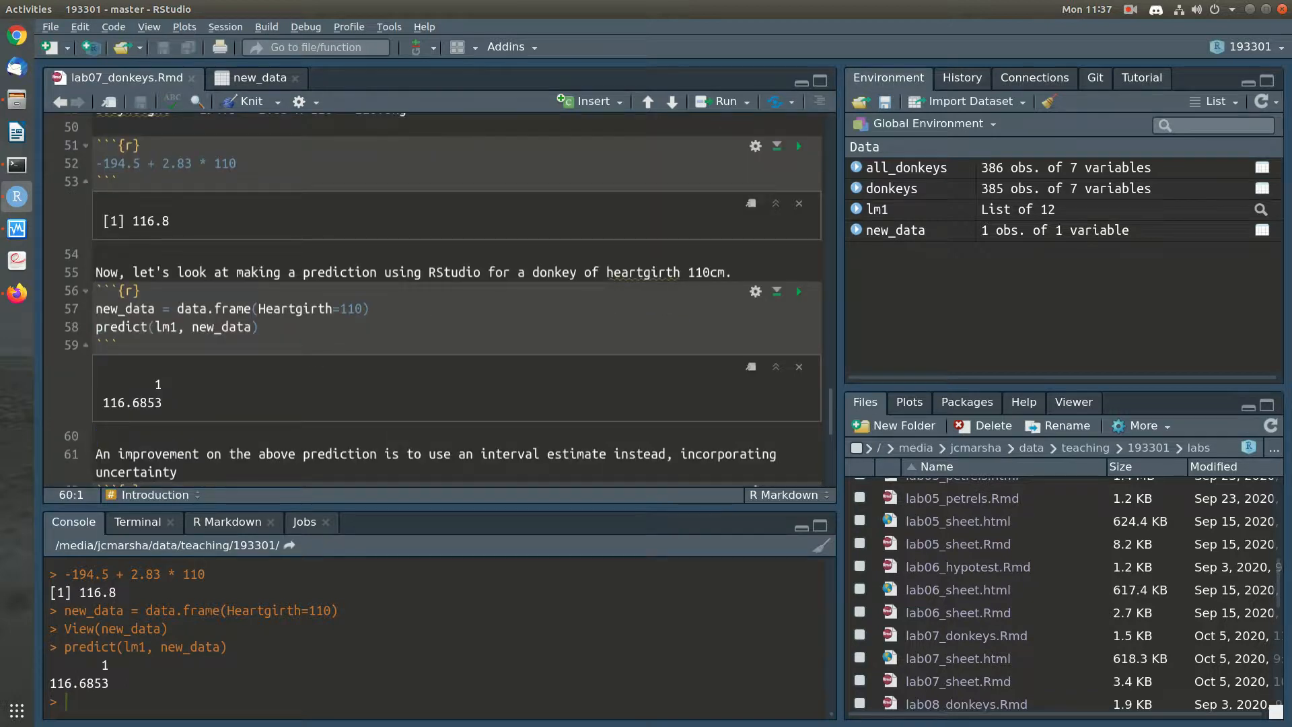
scroll(449, 300, "down", 2)
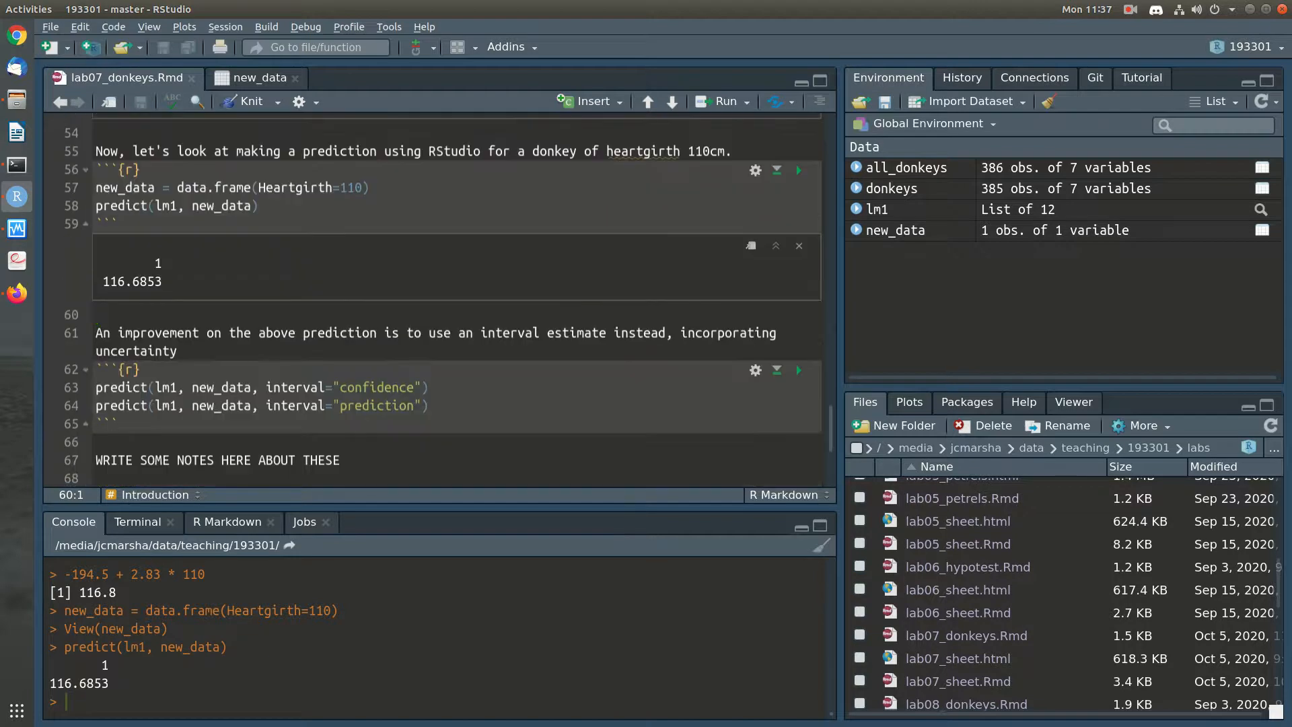
key("Return")
key("Return")
key("Up")
type("Yay")
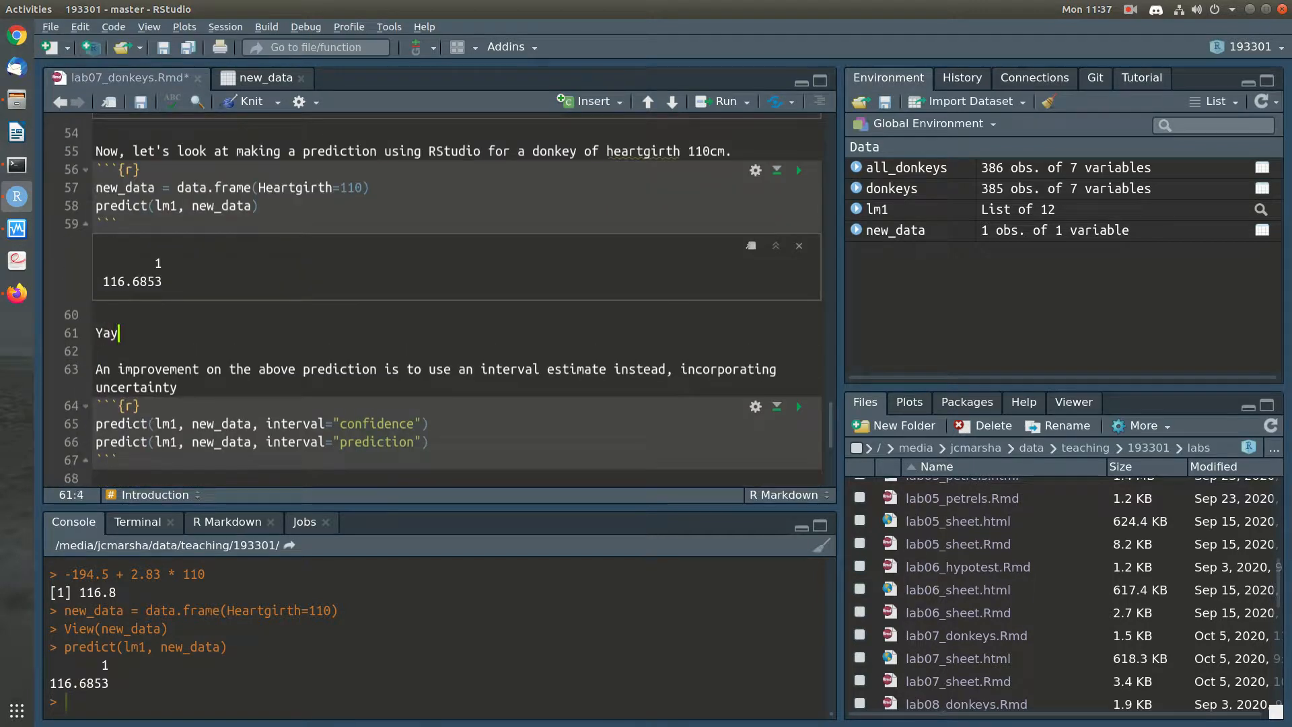
type(", this is timi")
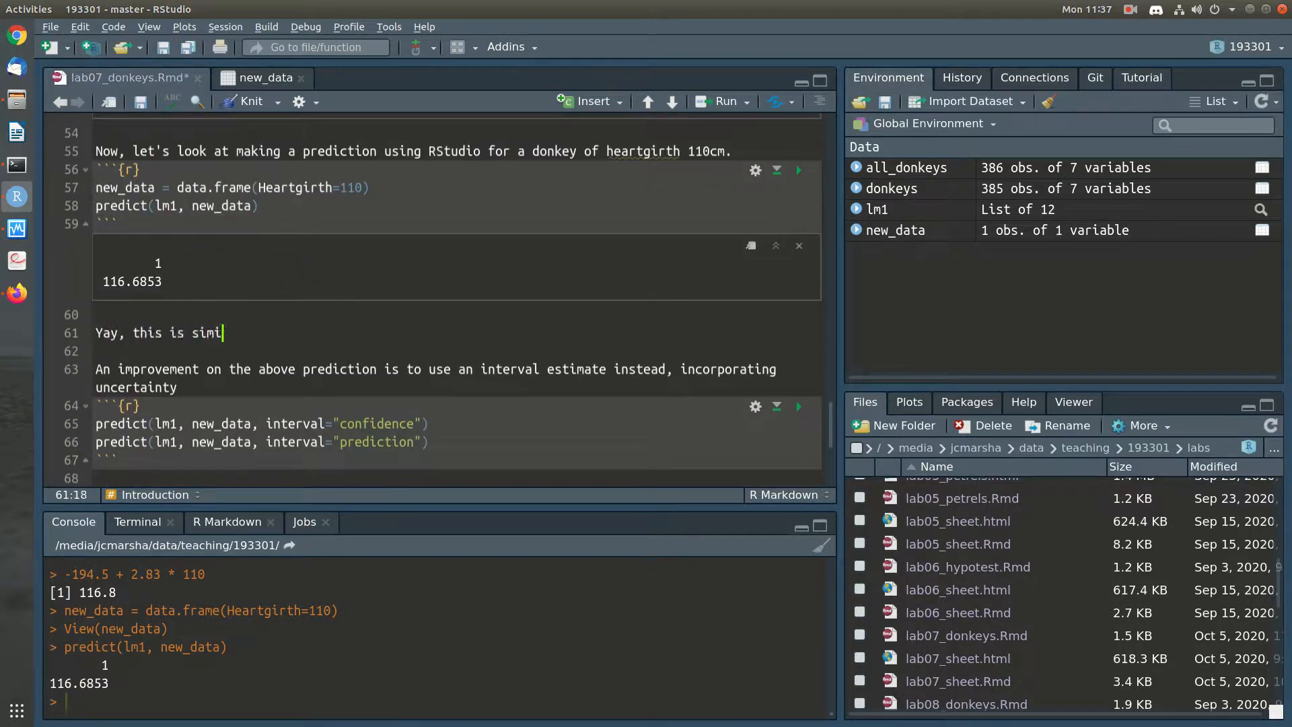
type("lar to what we got")
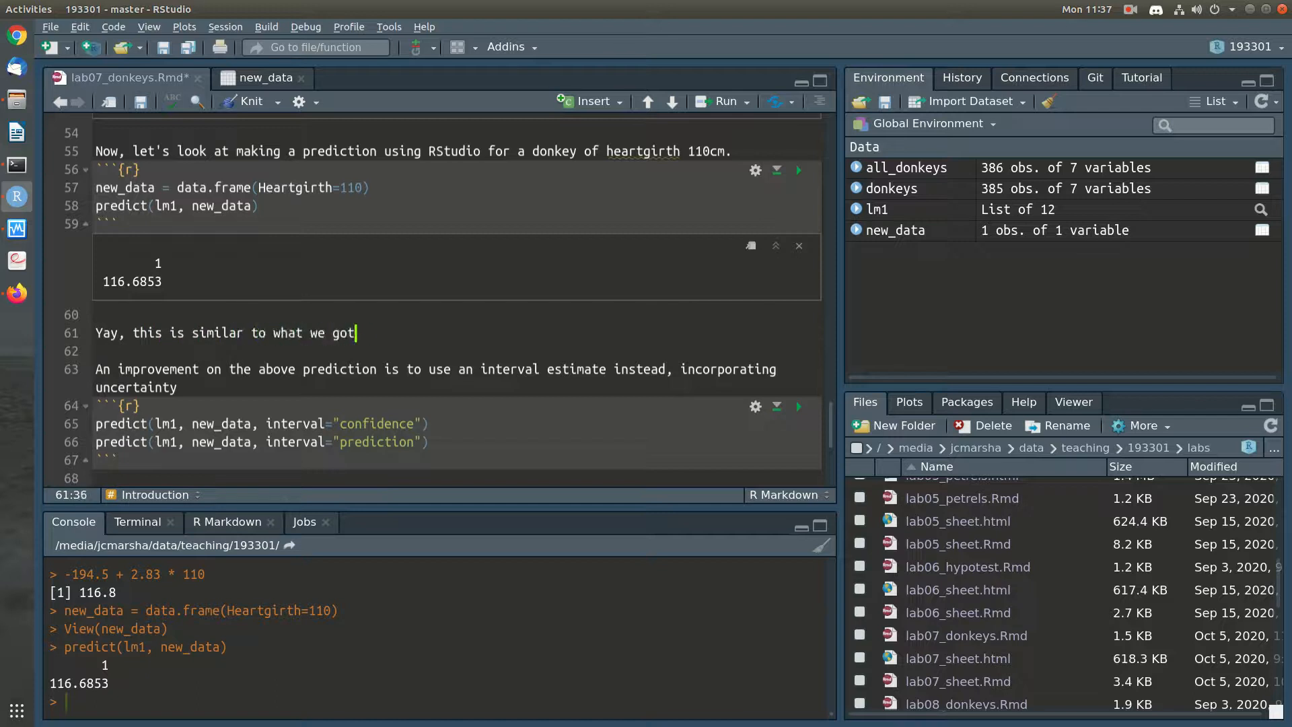
type(" from the equation. Diffe")
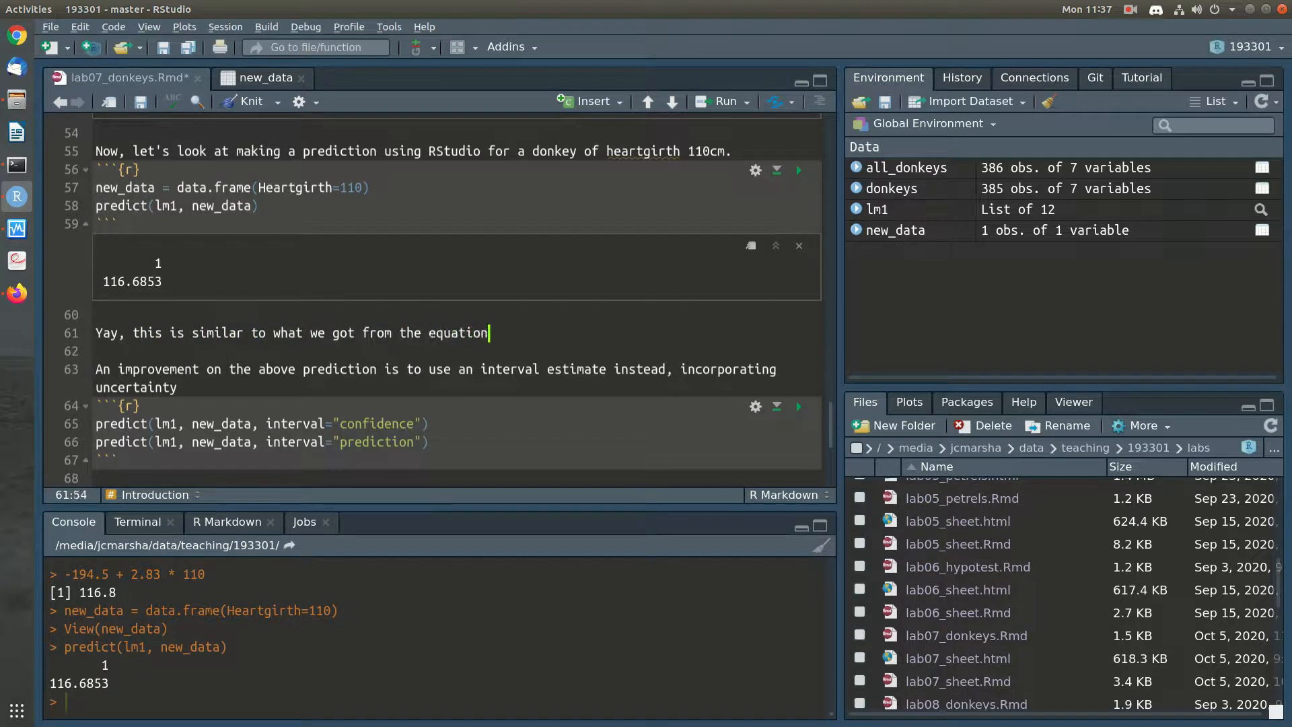
type("s du")
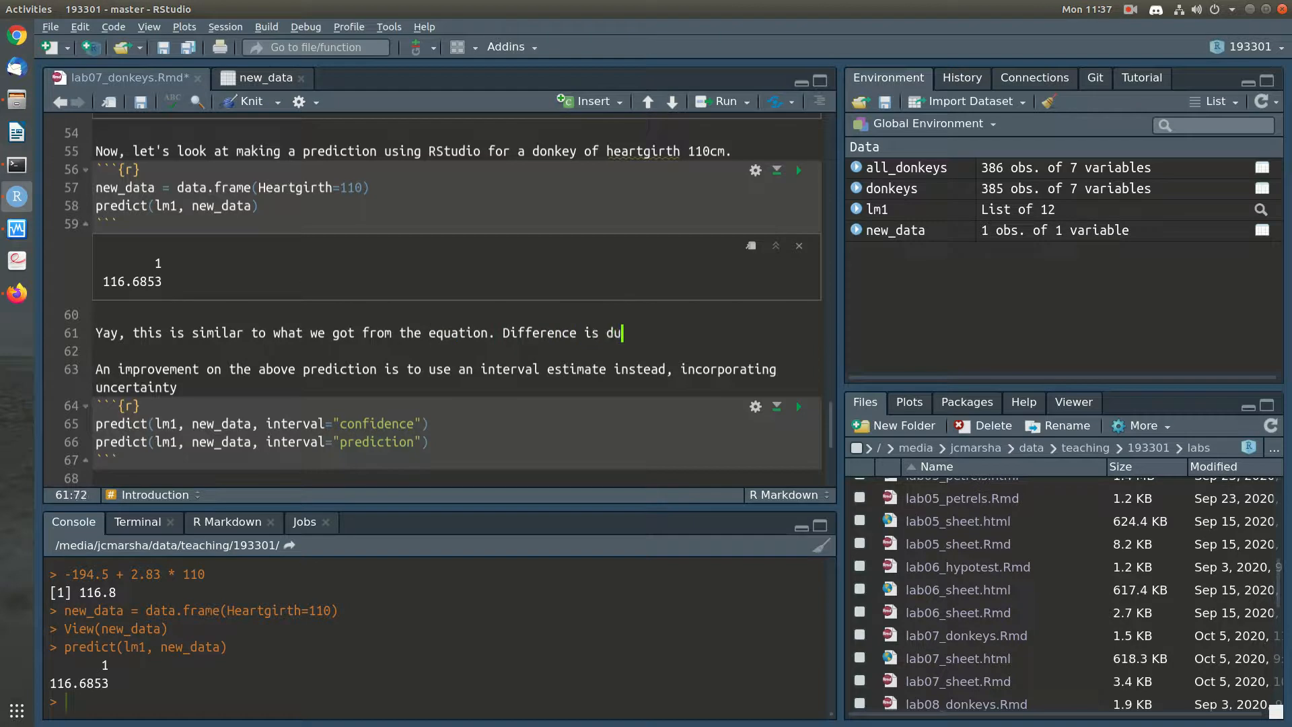
type("e to rounding.")
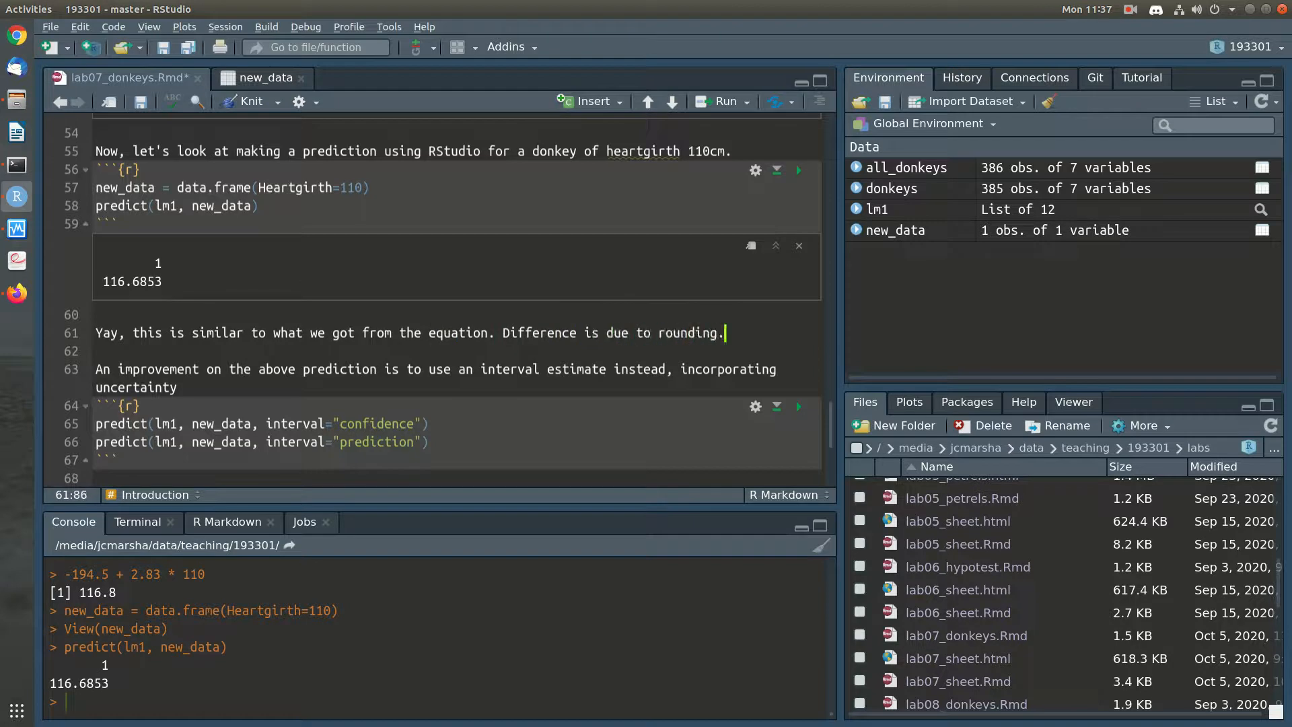
key("ctrl+s")
scroll(438, 296, "down", 1)
scroll(797, 285, "up", 3)
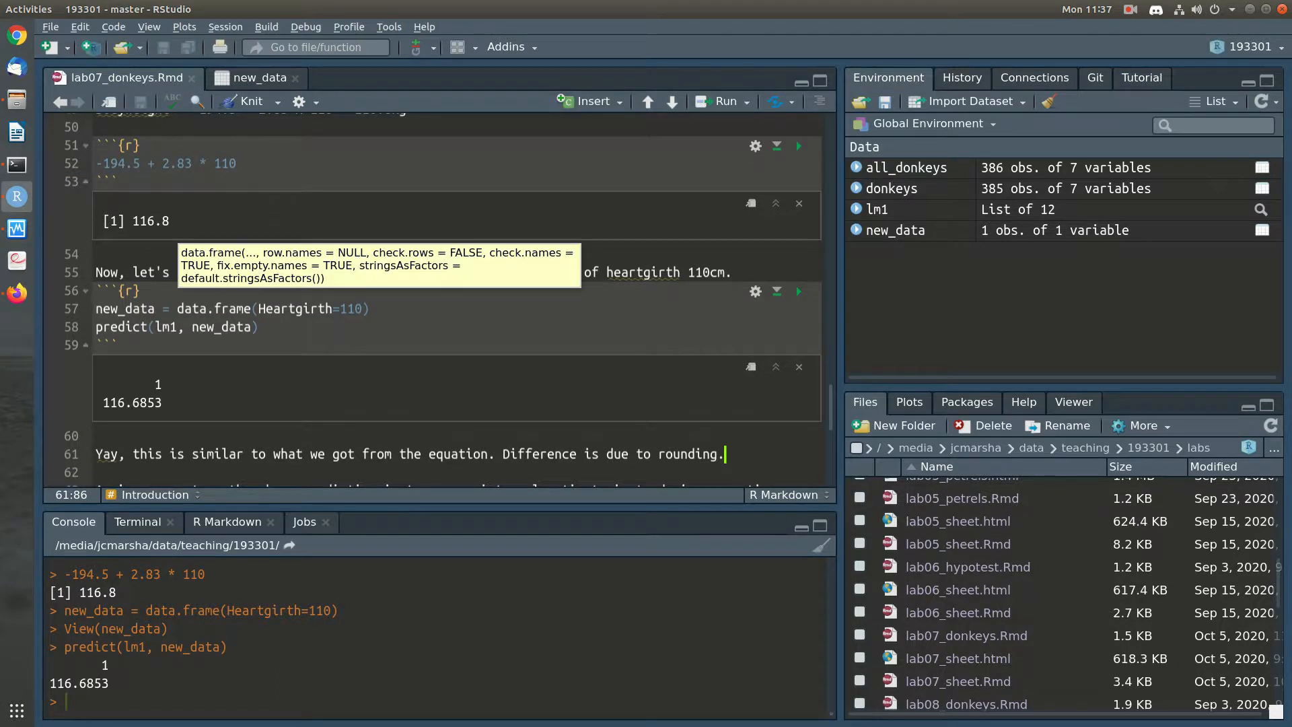
Examine the coefficient estimates and standard errors in the model summary, along with the interpretation text below it
key("Up")
key("Up")
key("Up")
scroll(797, 285, "up", 5)
scroll(449, 299, "up", 4)
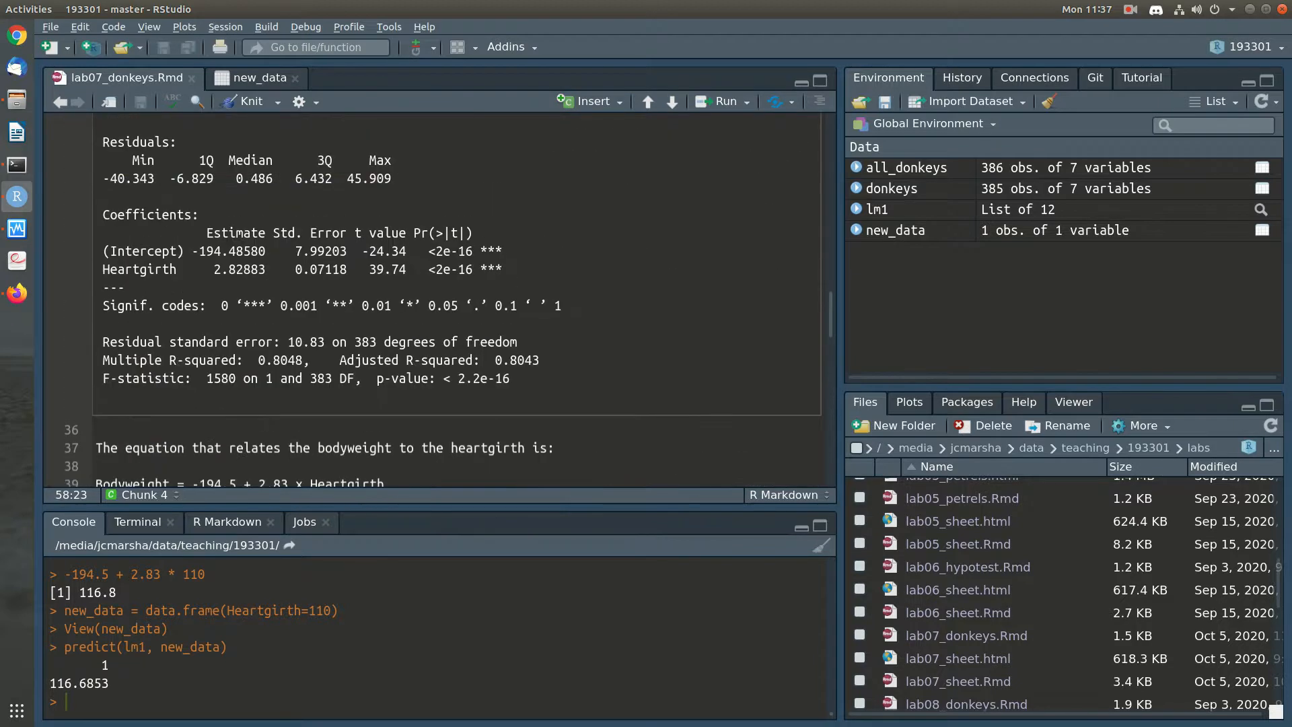
mouse_move(193, 252)
left_mouse_down()
mouse_move(267, 252)
mouse_move(255, 269)
mouse_move(207, 269)
left_mouse_up()
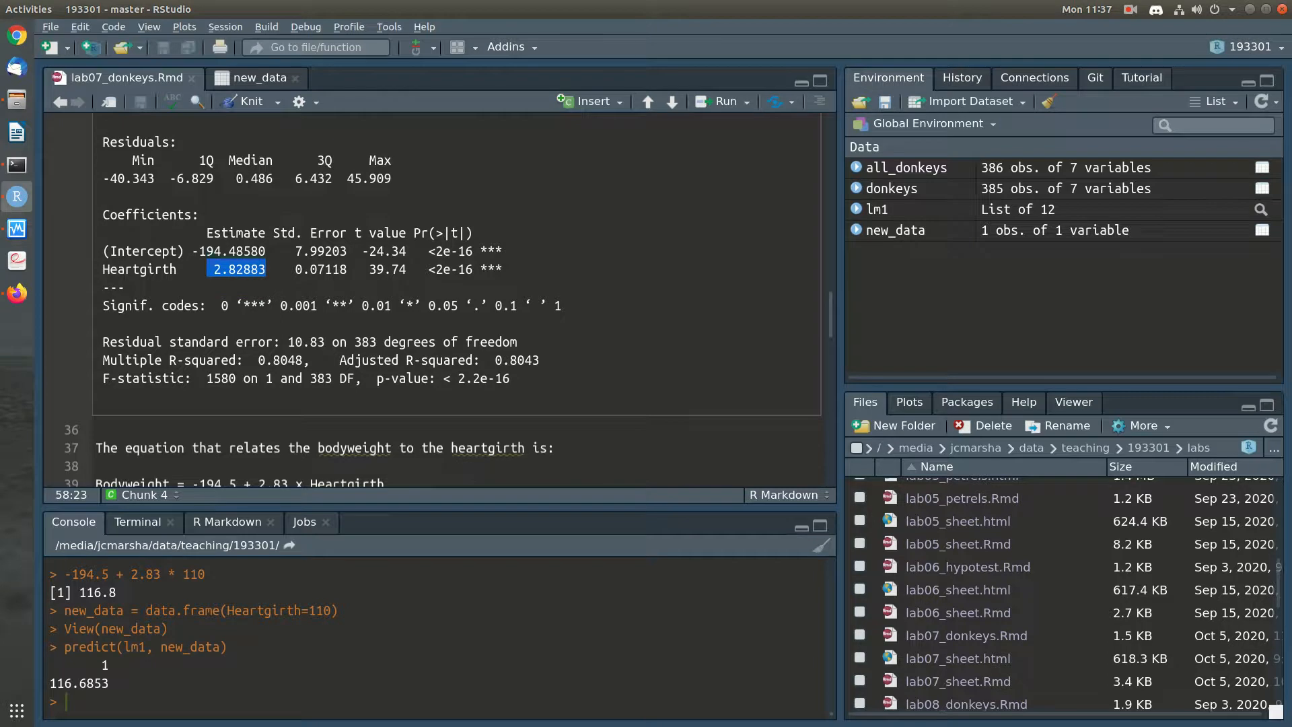
mouse_move(289, 269)
left_mouse_down()
mouse_move(347, 269)
mouse_move(288, 251)
left_mouse_up()
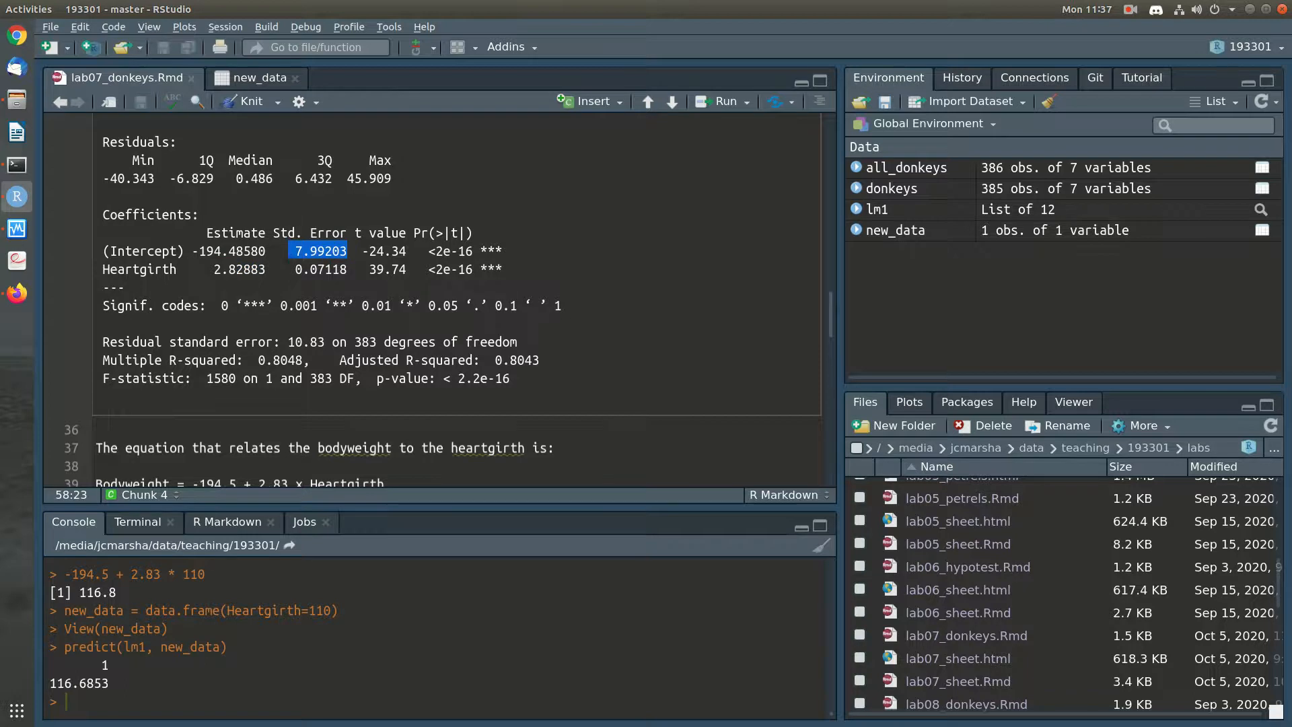
left_click(289, 252)
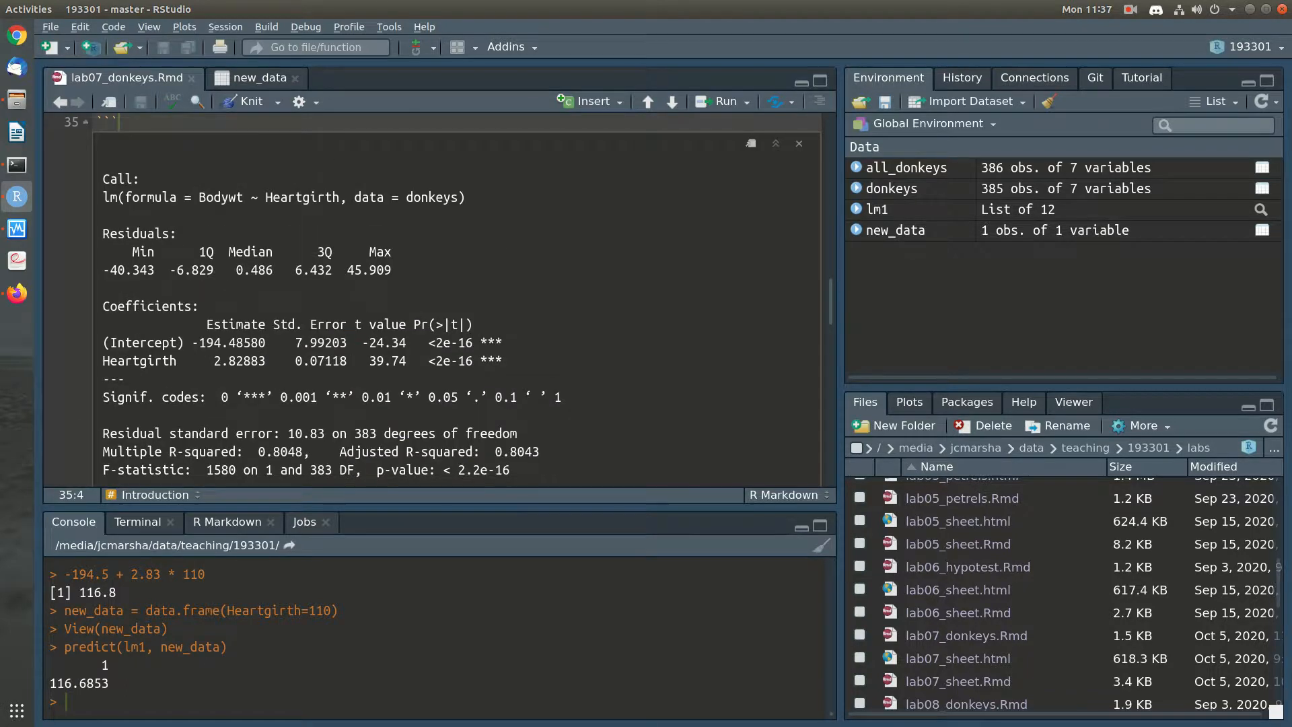
scroll(432, 300, "down", 3)
scroll(432, 300, "up", 2)
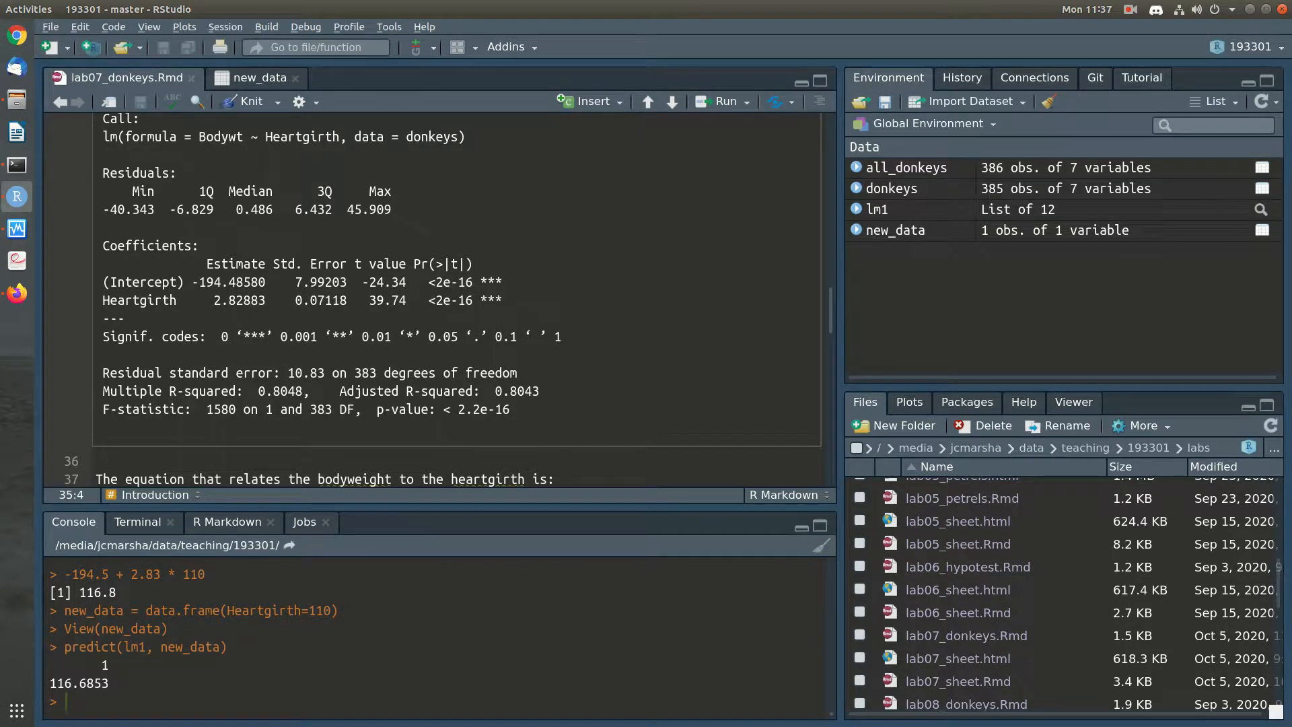
scroll(797, 414, "down", 10)
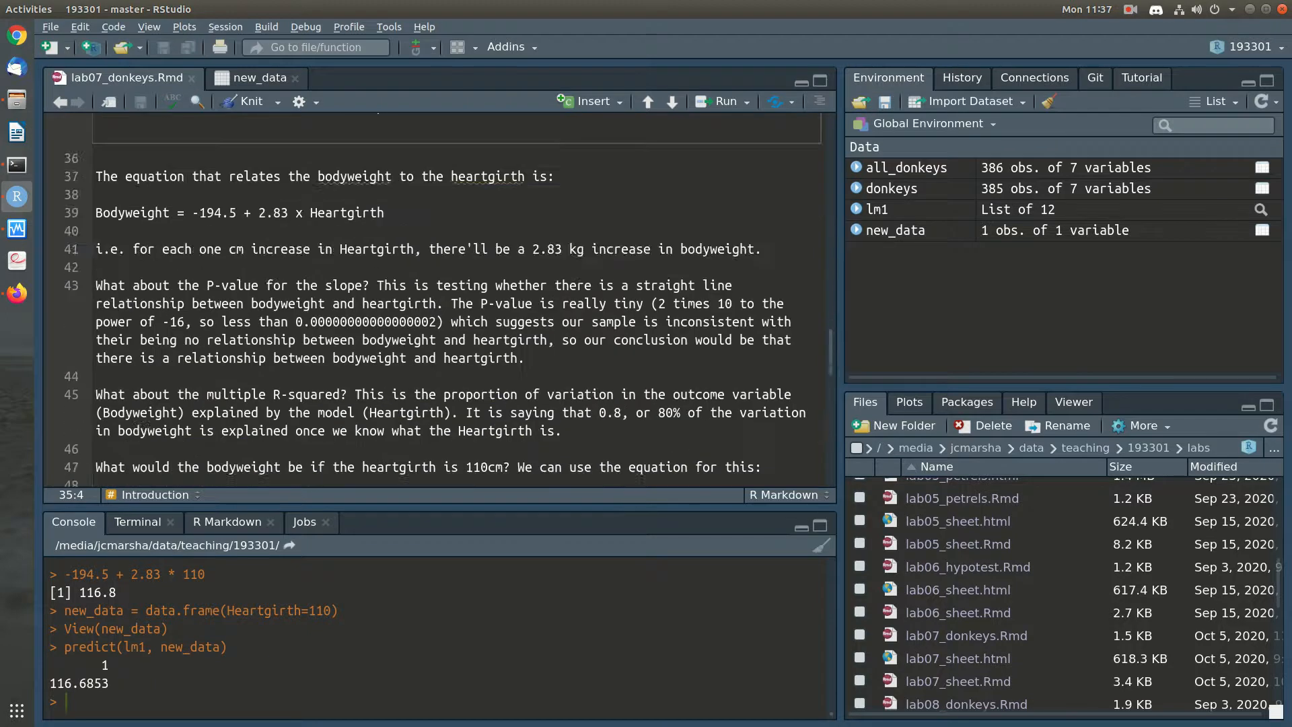
Insert a blank line above the interval estimate chunk and run the line "predict(lm1, new_data, interval="confidence")"
scroll(797, 311, "down", 1)
left_click(797, 304)
key("Return")
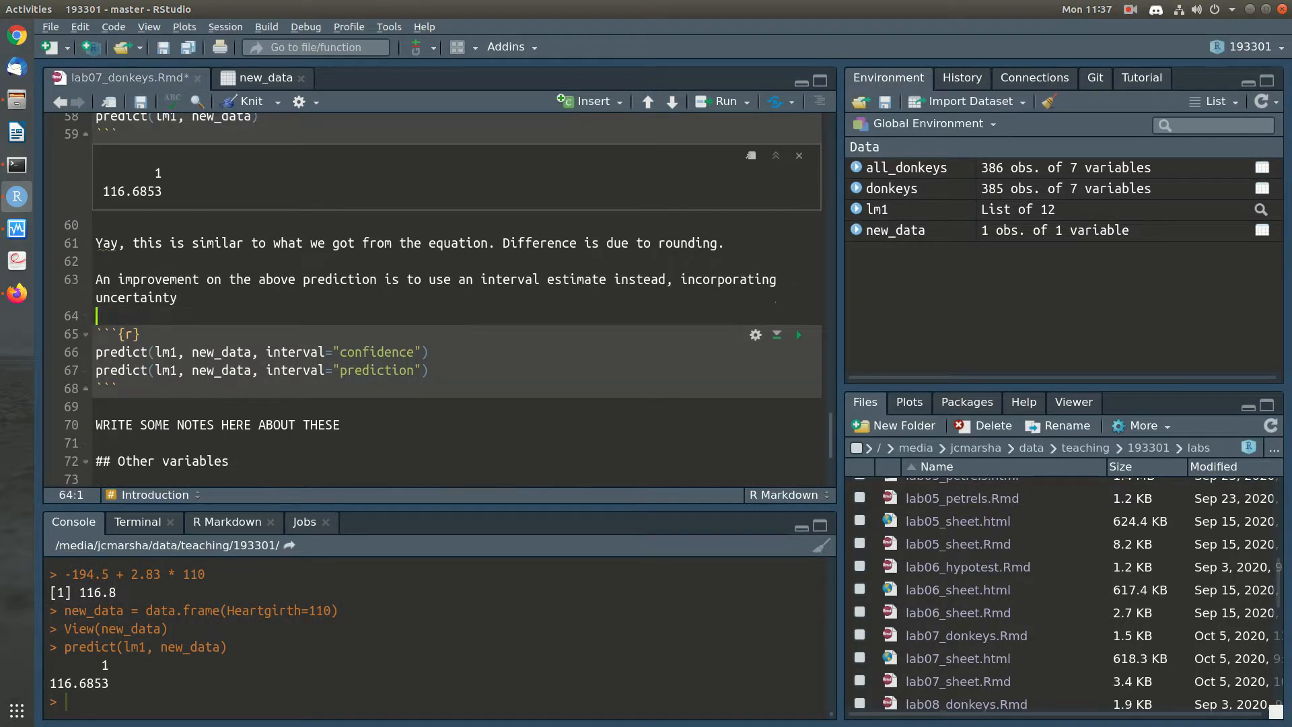
key("Down")
key("Down")
left_click_drag(430, 352, 96, 351)
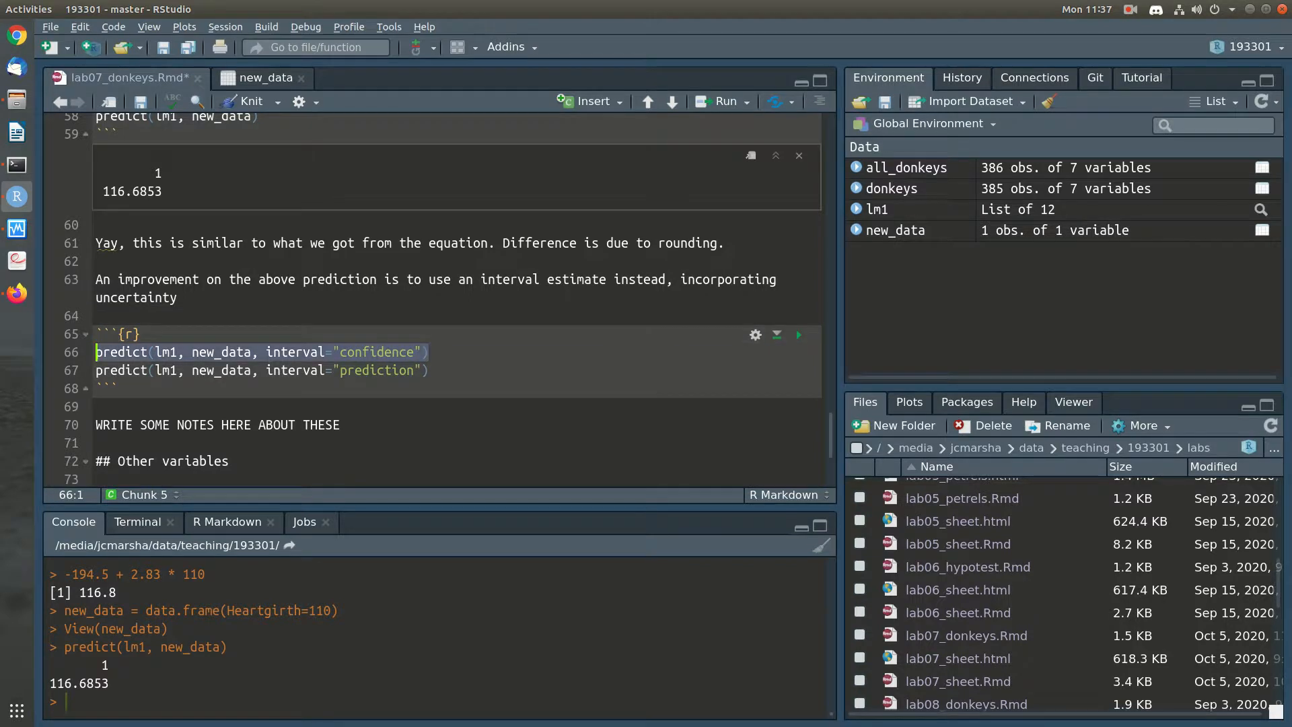
left_click(334, 352)
key("ctrl+Return")
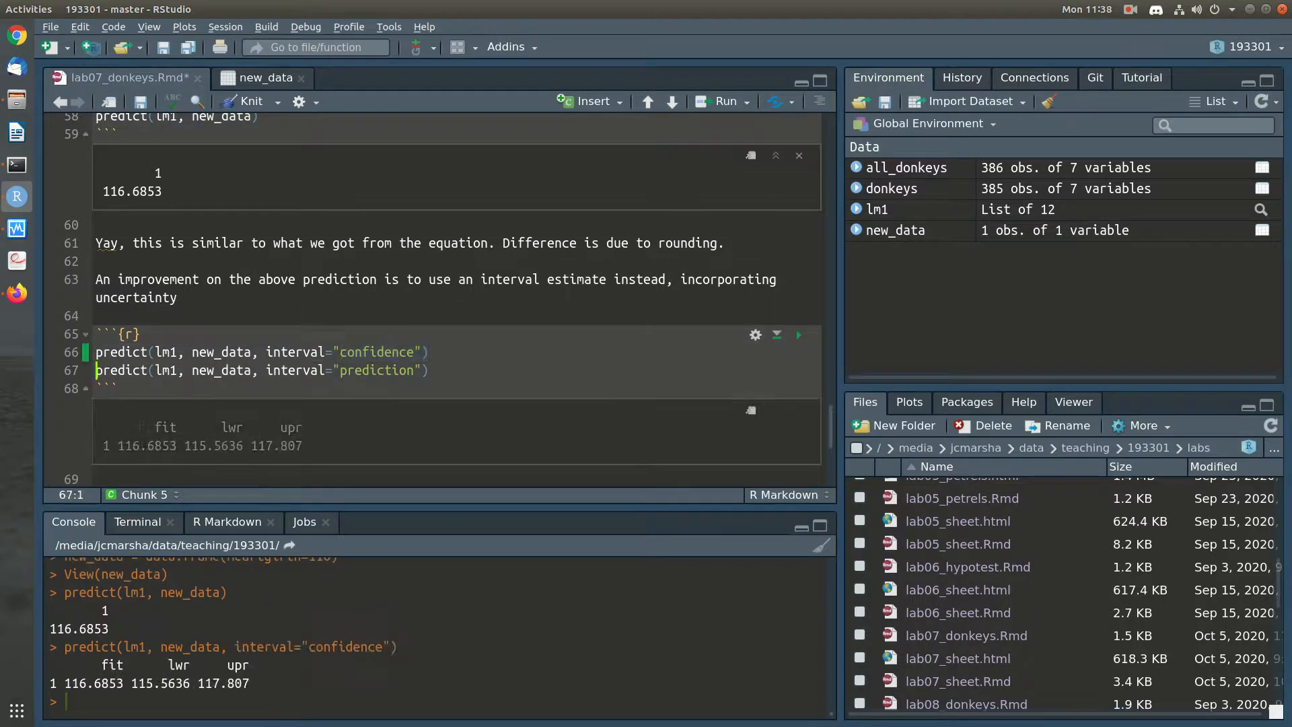
key("ctrl+Return")
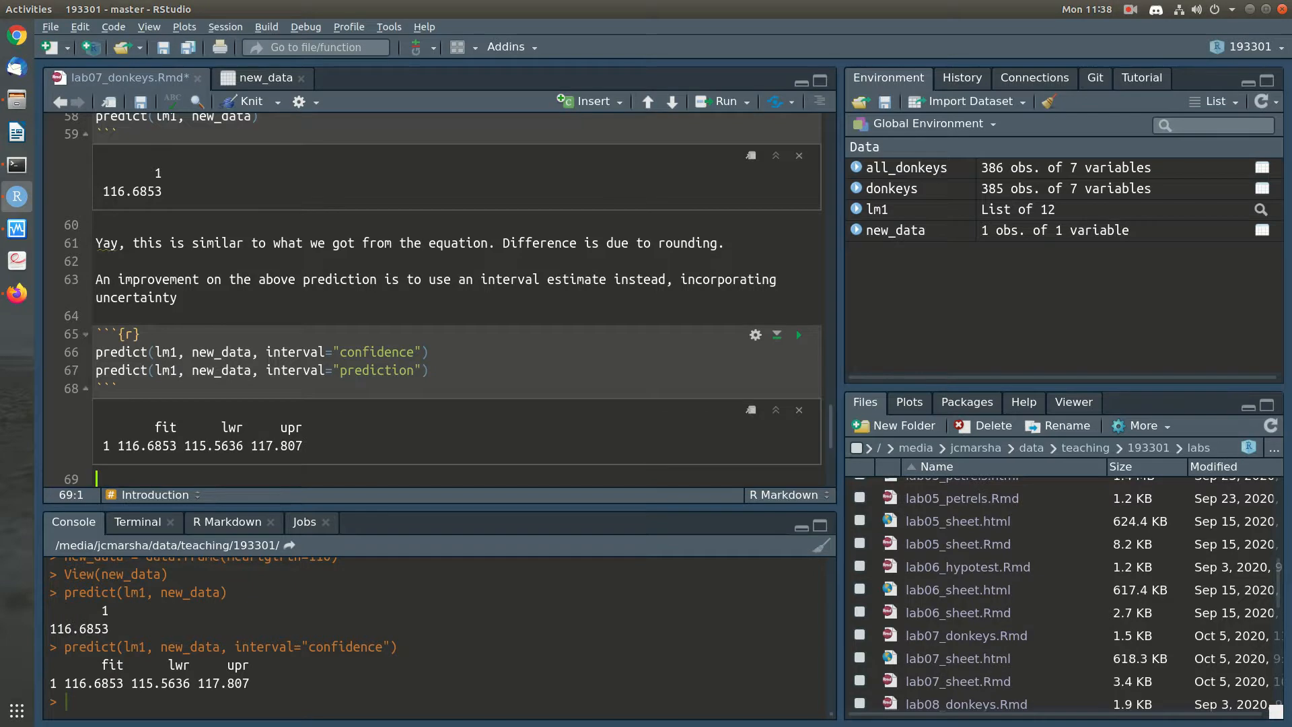
Start a note under the interval output: "The confidence interval here shows that if we have donkeys with heartgirth 110cm then we're 95% confident"
scroll(433, 300, "up", 15)
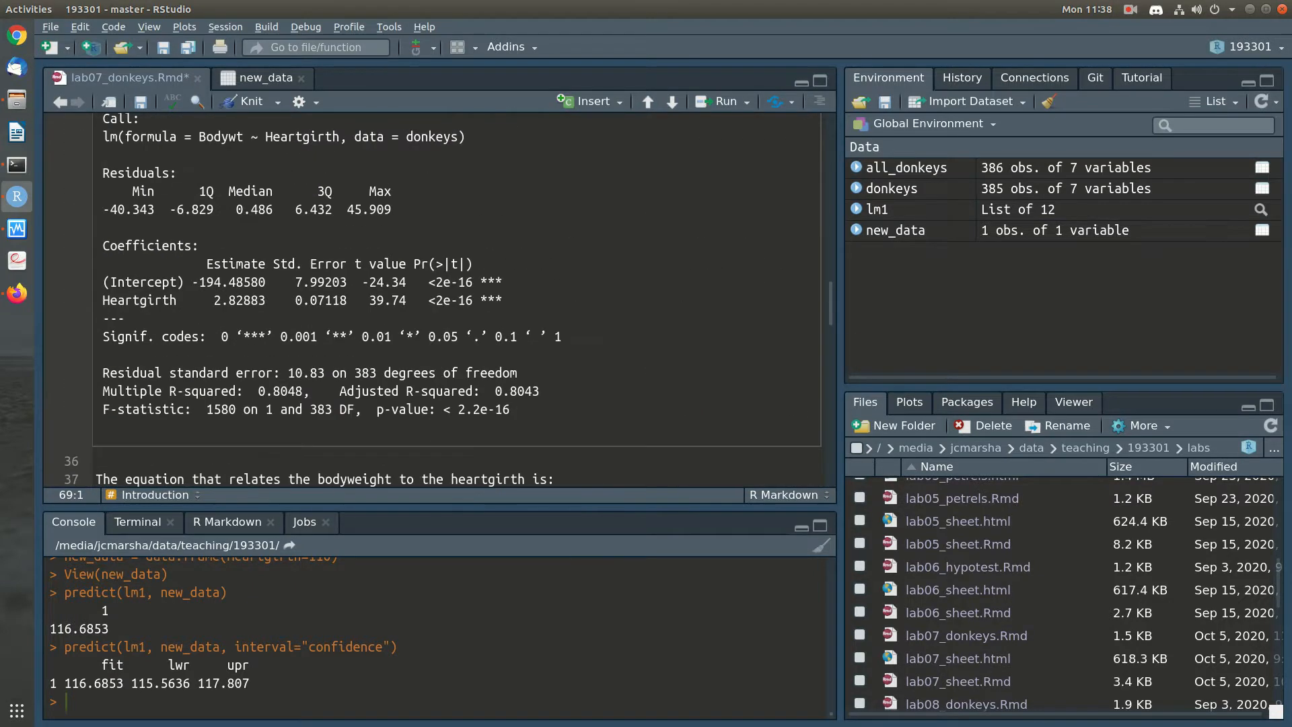
scroll(432, 300, "down", 15)
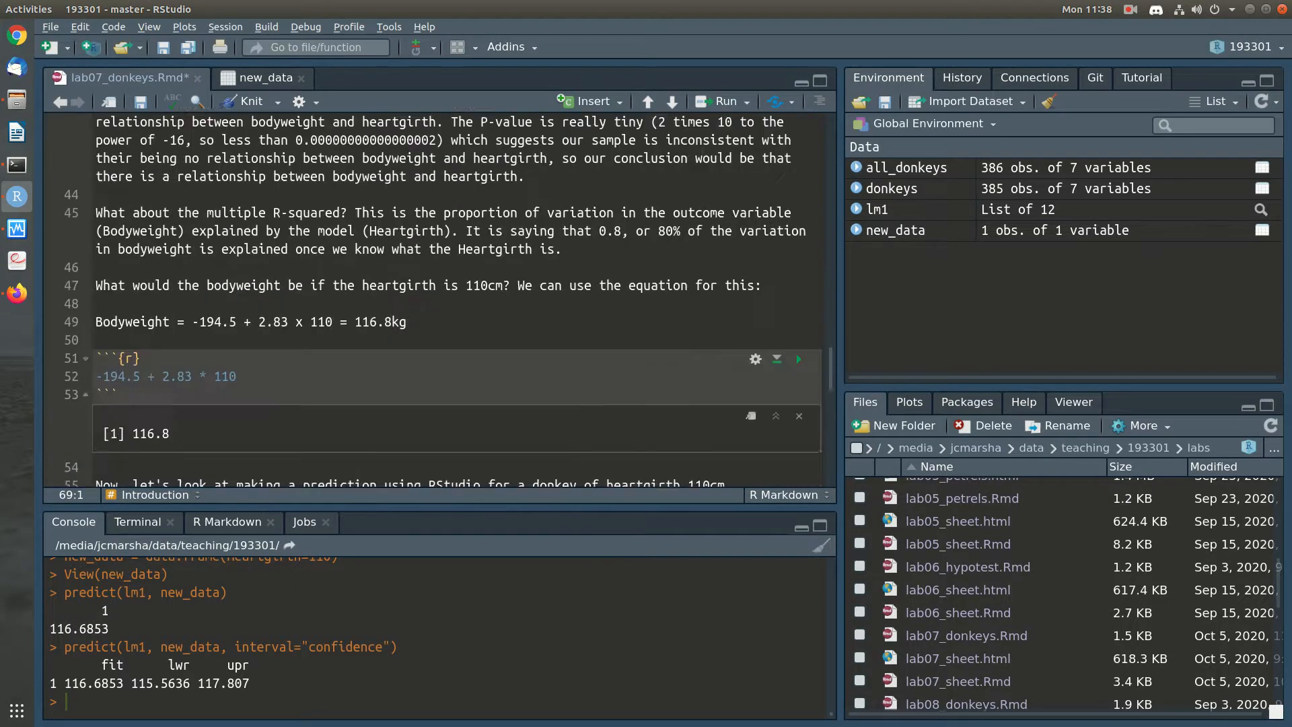
scroll(432, 300, "up", 3)
scroll(432, 300, "down", 2)
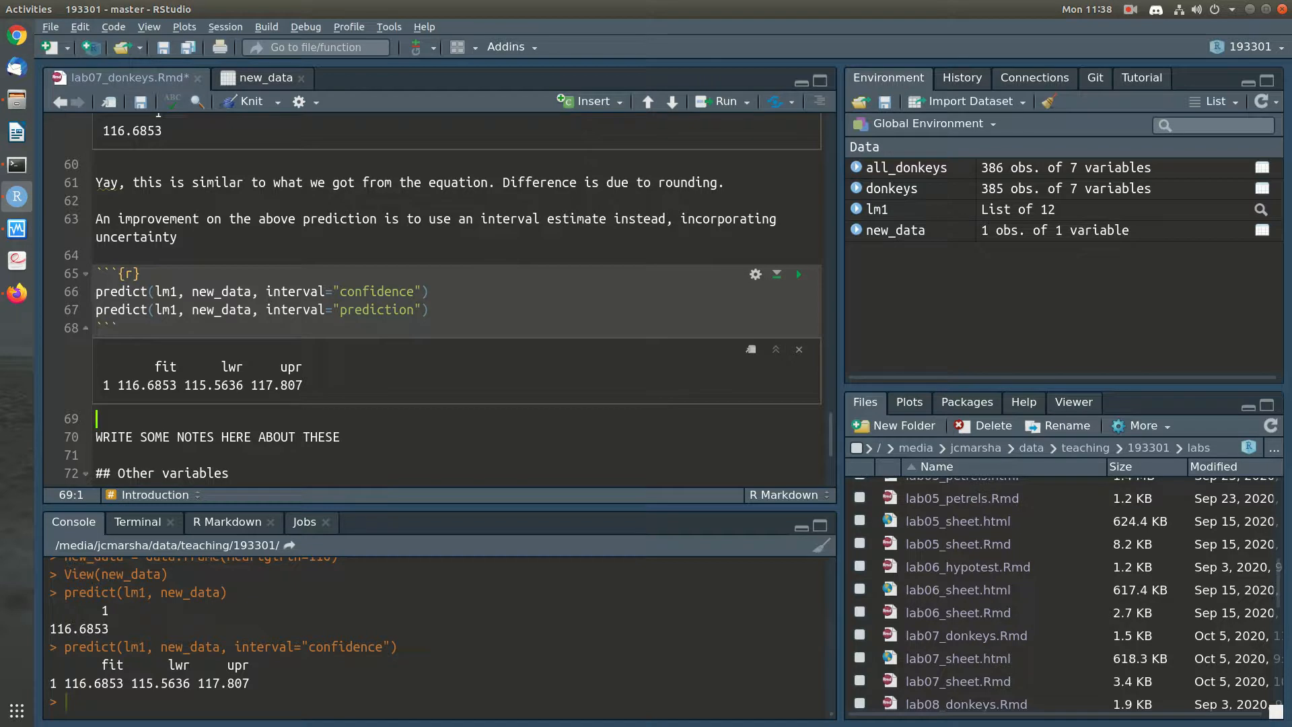
key("Return")
type("The confidence interval here shows that if we have donkeys with hearthgi")
key("BackSpace")
key("BackSpace")
key("BackSpace")
type("git")
key("BackSpace")
type("rth 110cm")
type(" then we're 9")
type("5c")
key("BackSpace")
type("%")
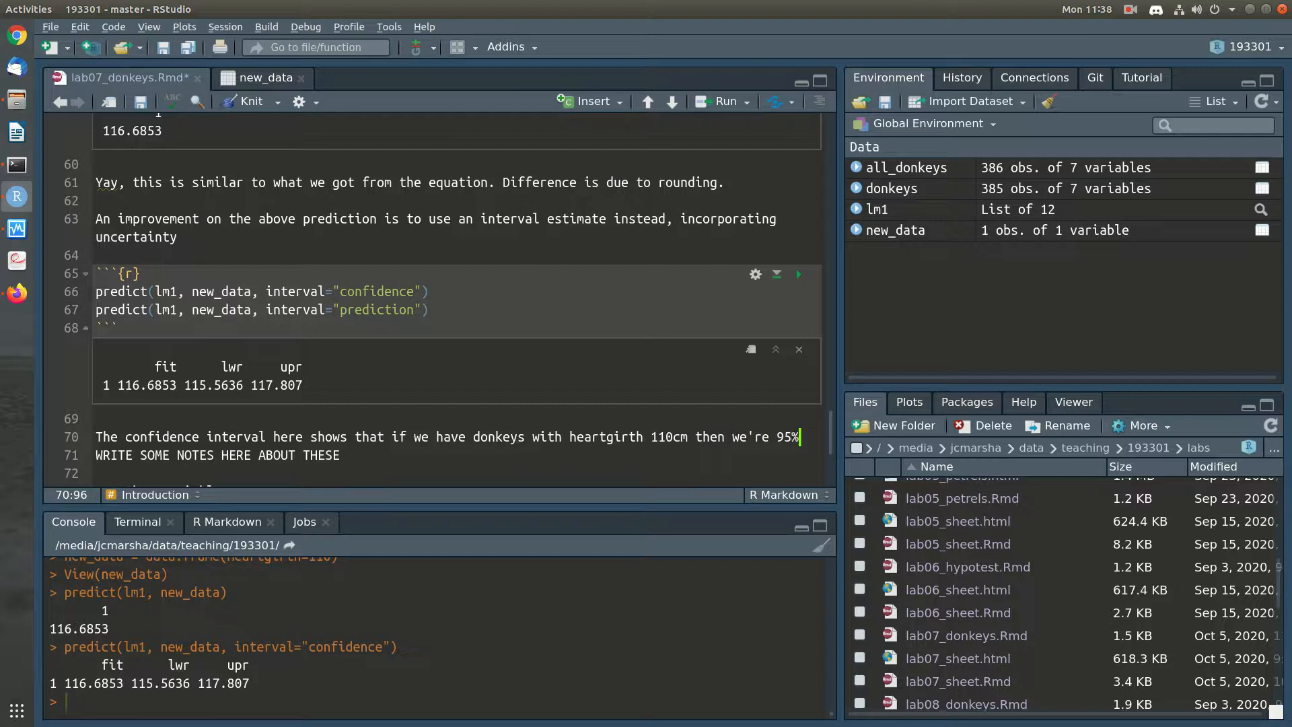
type(" confident that ")
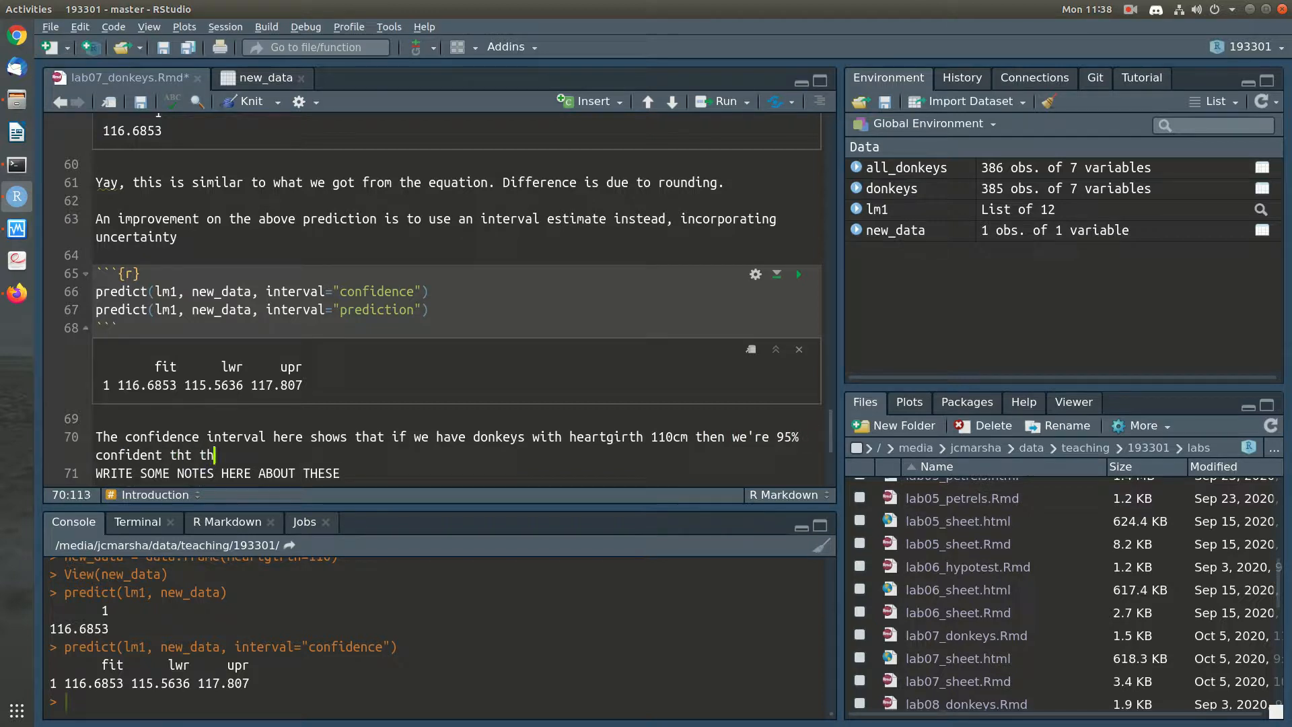
type("the mean body weight ")
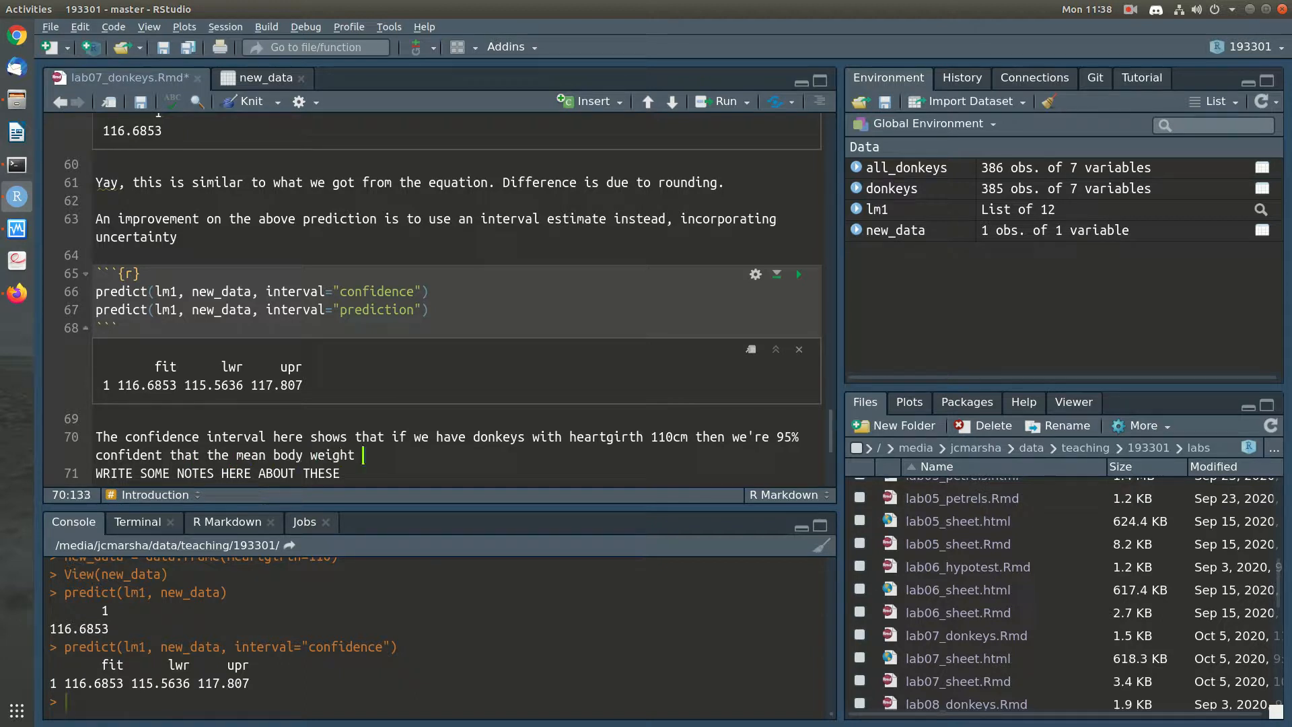
type("of such donkeys would be between ")
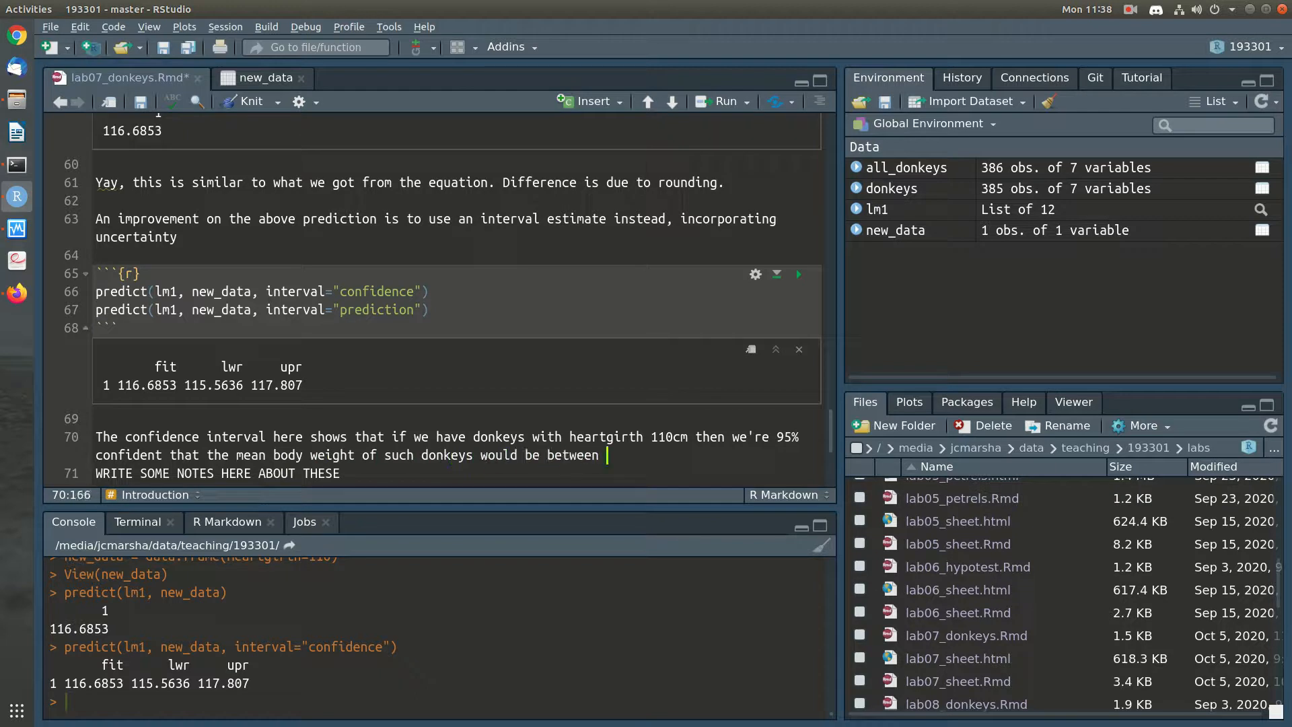
type("115.")
type("6kg and 1")
type("17.")
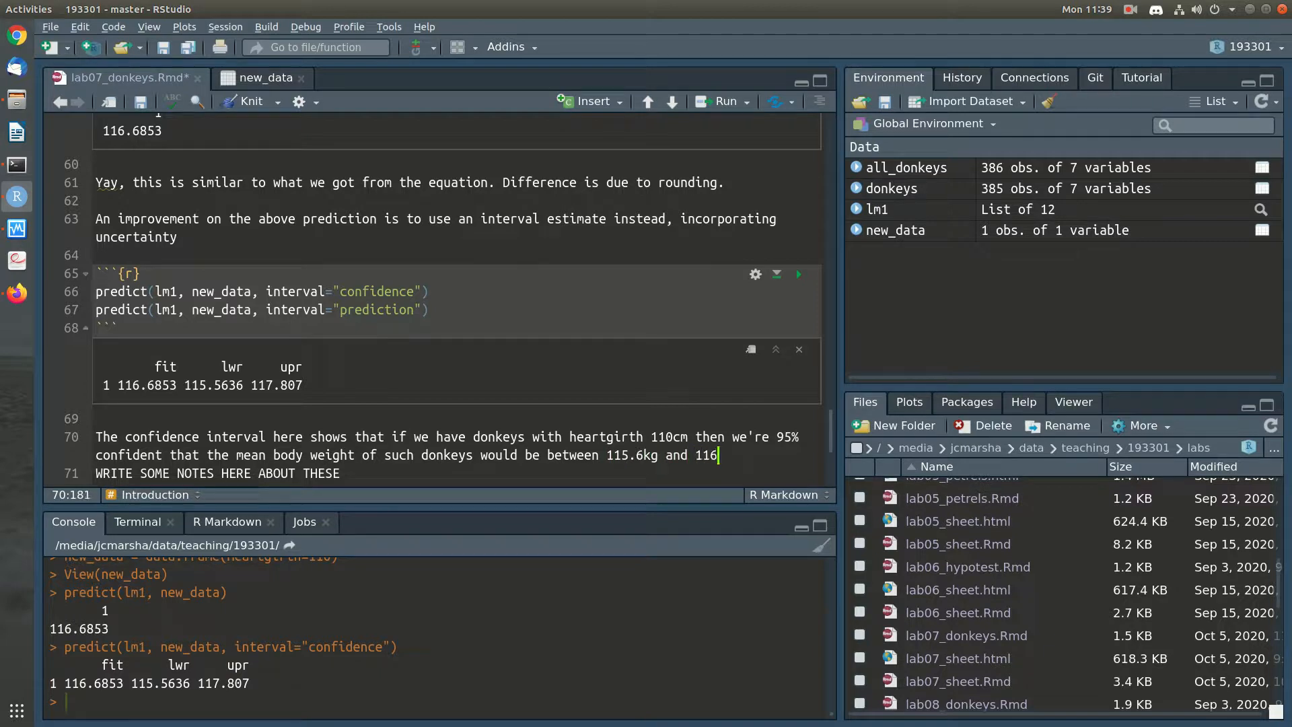
type("8kg.")
Add blank lines between the confidence interval note and the "WRITE SOME NOTES HERE ABOUT THESE" placeholder, and save the notebook
key("Down")
key("shift+Home")
key("BackSpace")
key("BackSpace")
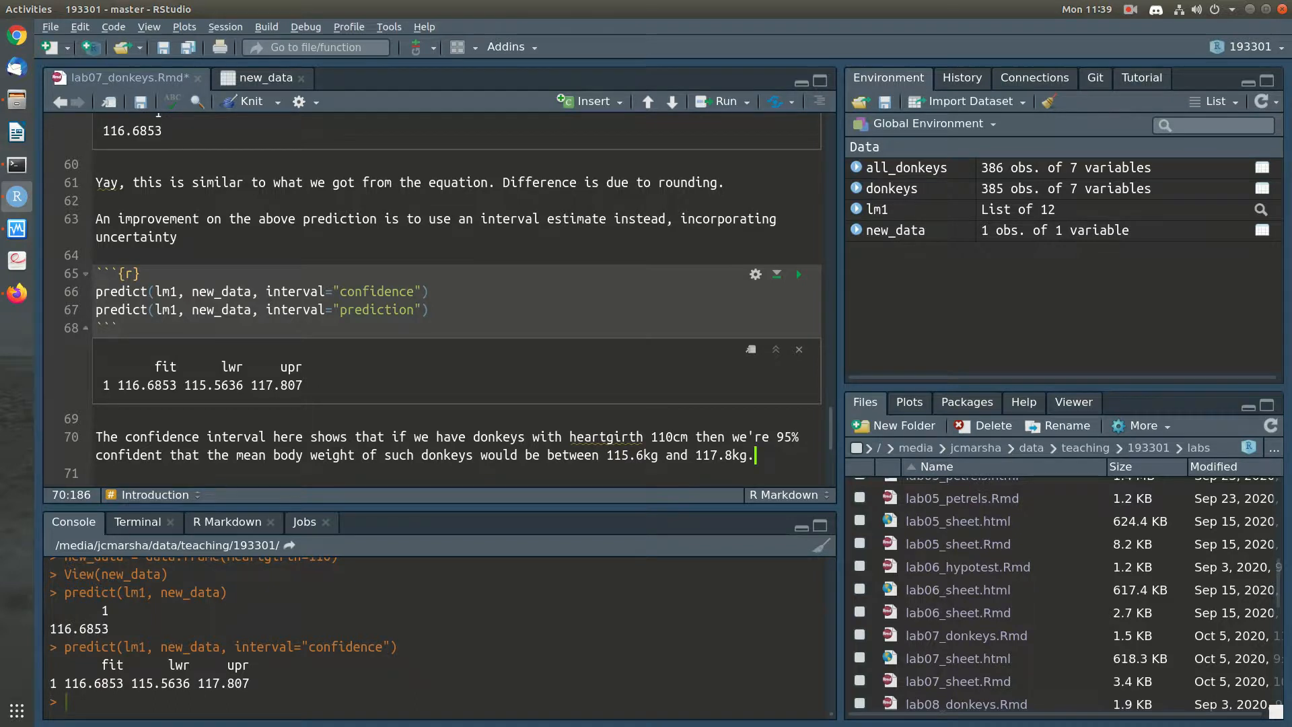
scroll(438, 296, "down", 1)
key("ctrl+s")
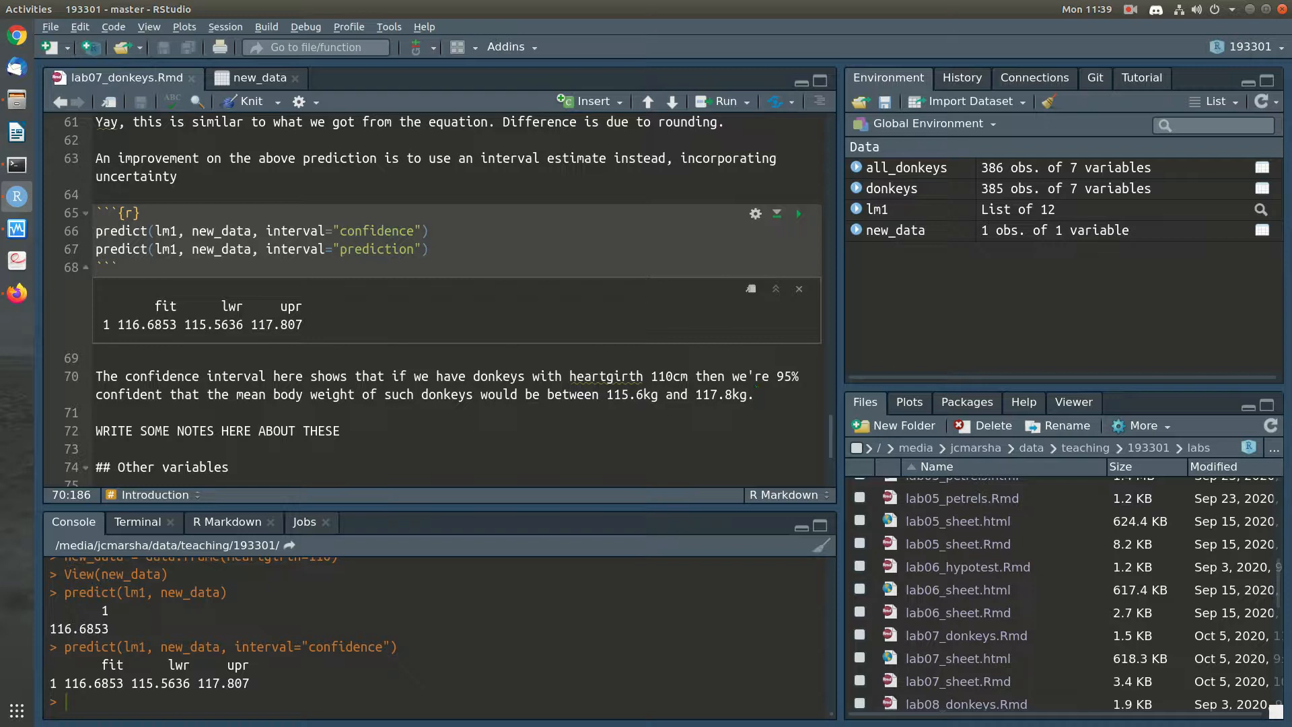
key("Return")
key("Return")
key("ctrl+s")
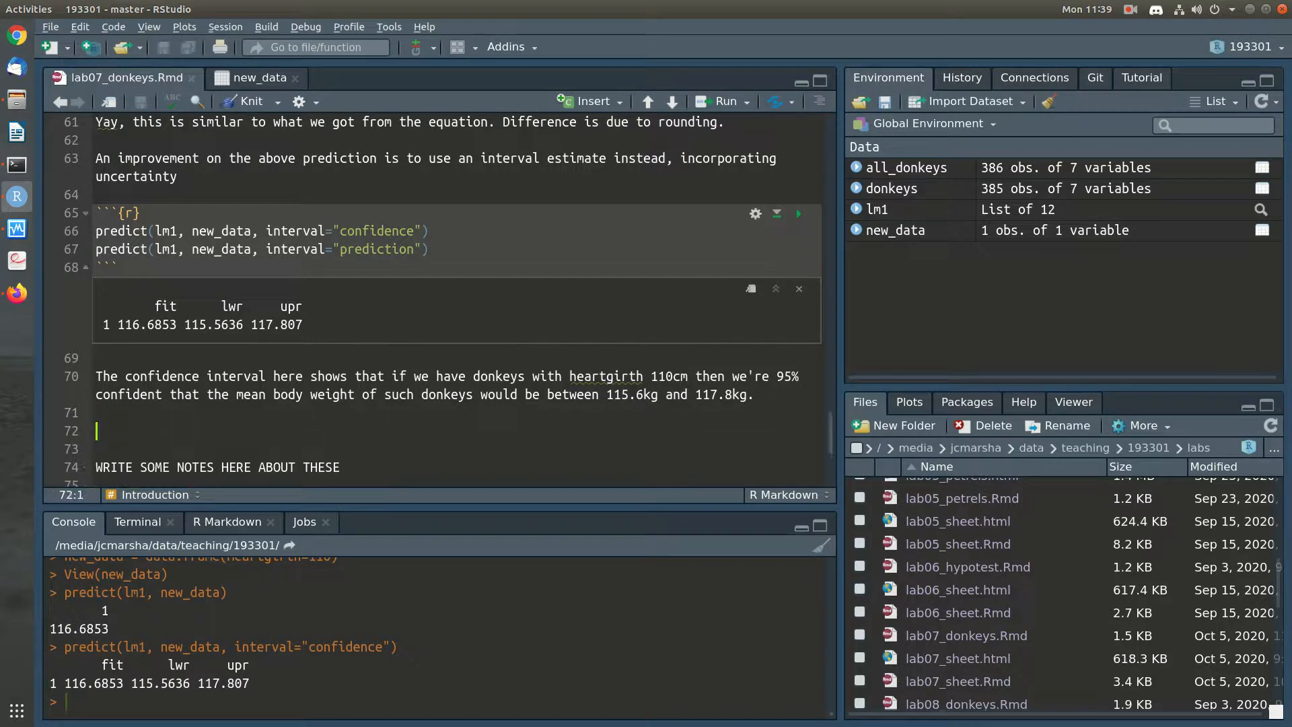
Extend the Heartgirth versus Bodywt ggplot code with "+ geom_smooth(method='lm')" on a new line and run it
scroll(797, 256, "up", 5)
scroll(797, 257, "up", 15)
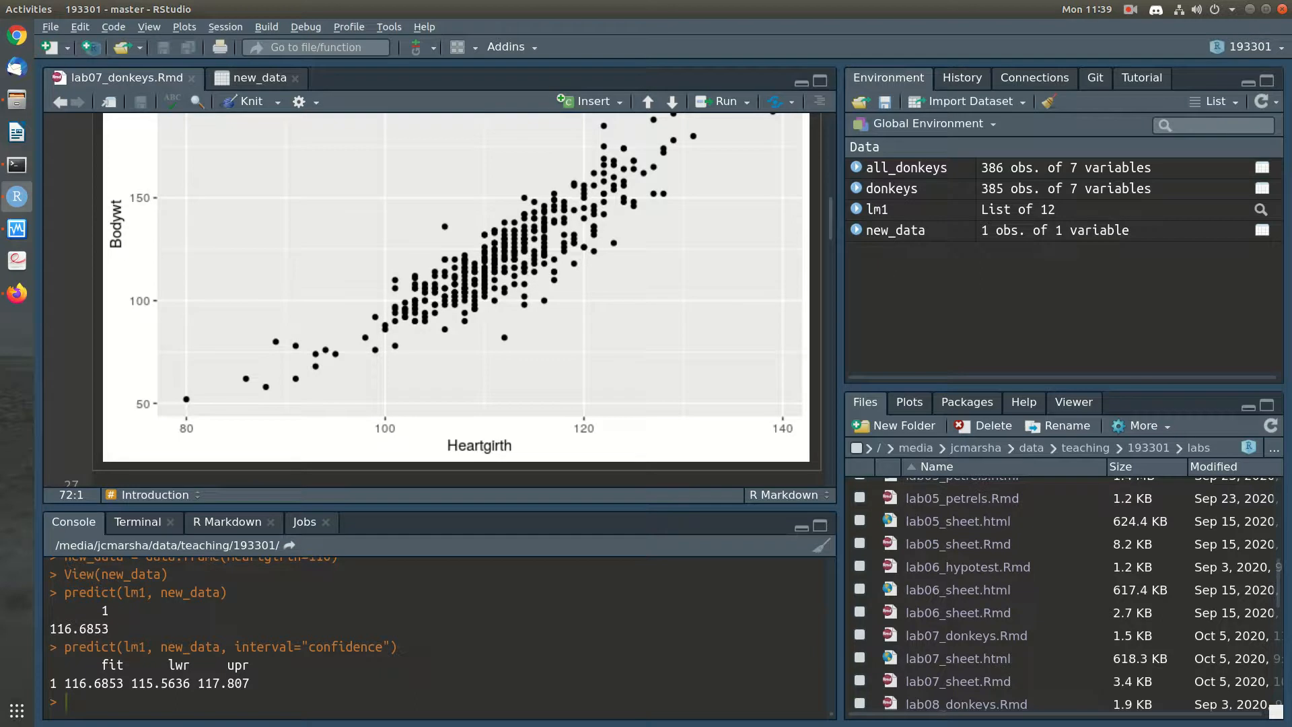
scroll(457, 296, "up", 5)
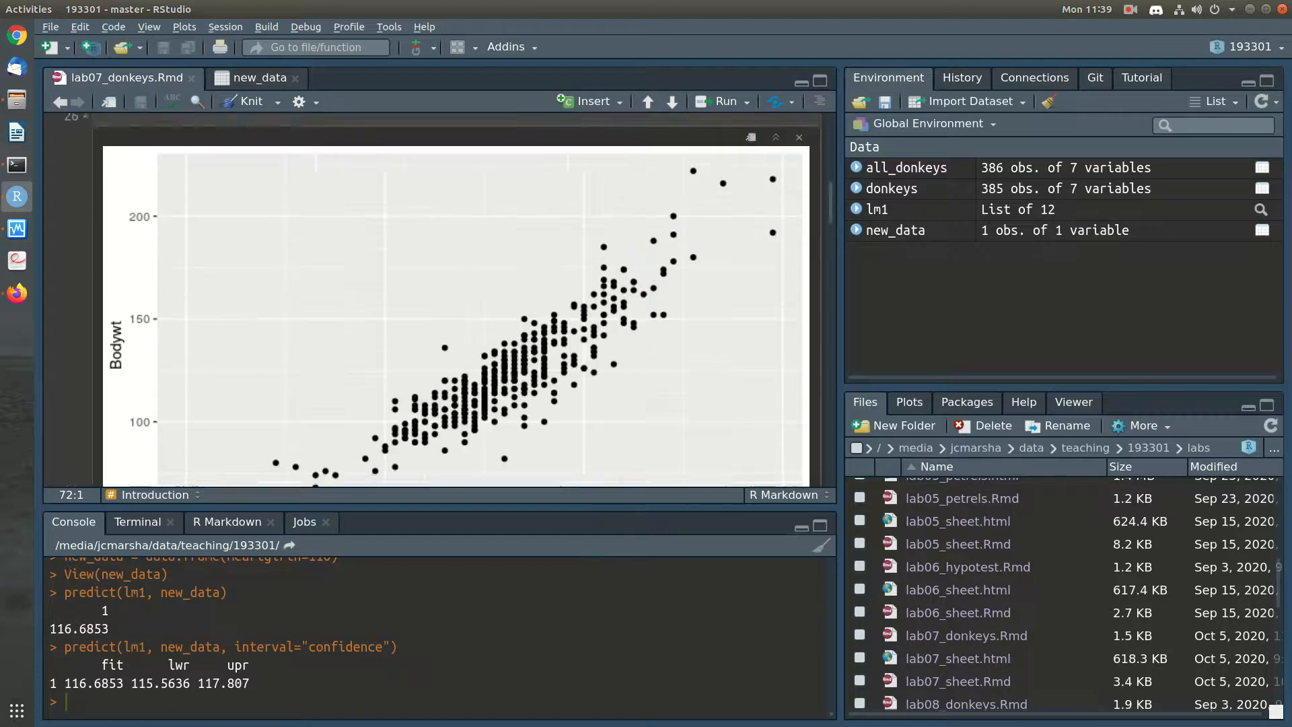
left_click(616, 280)
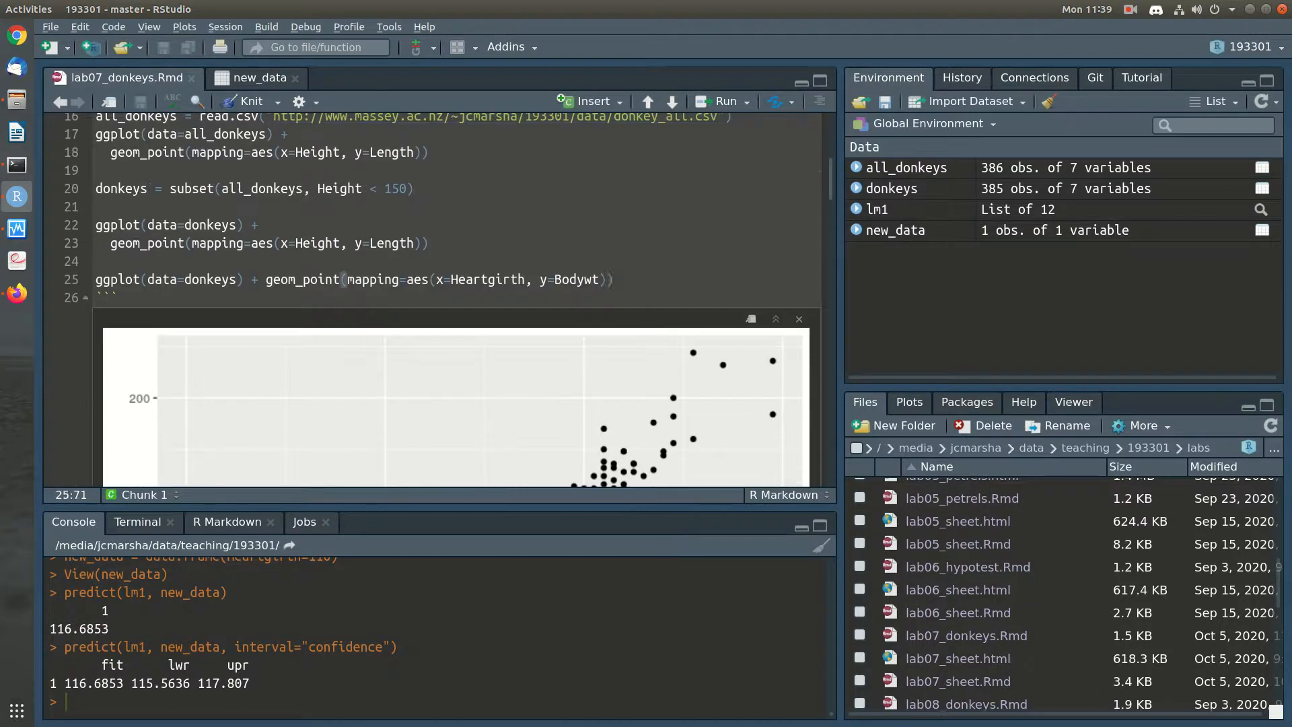
type("_")
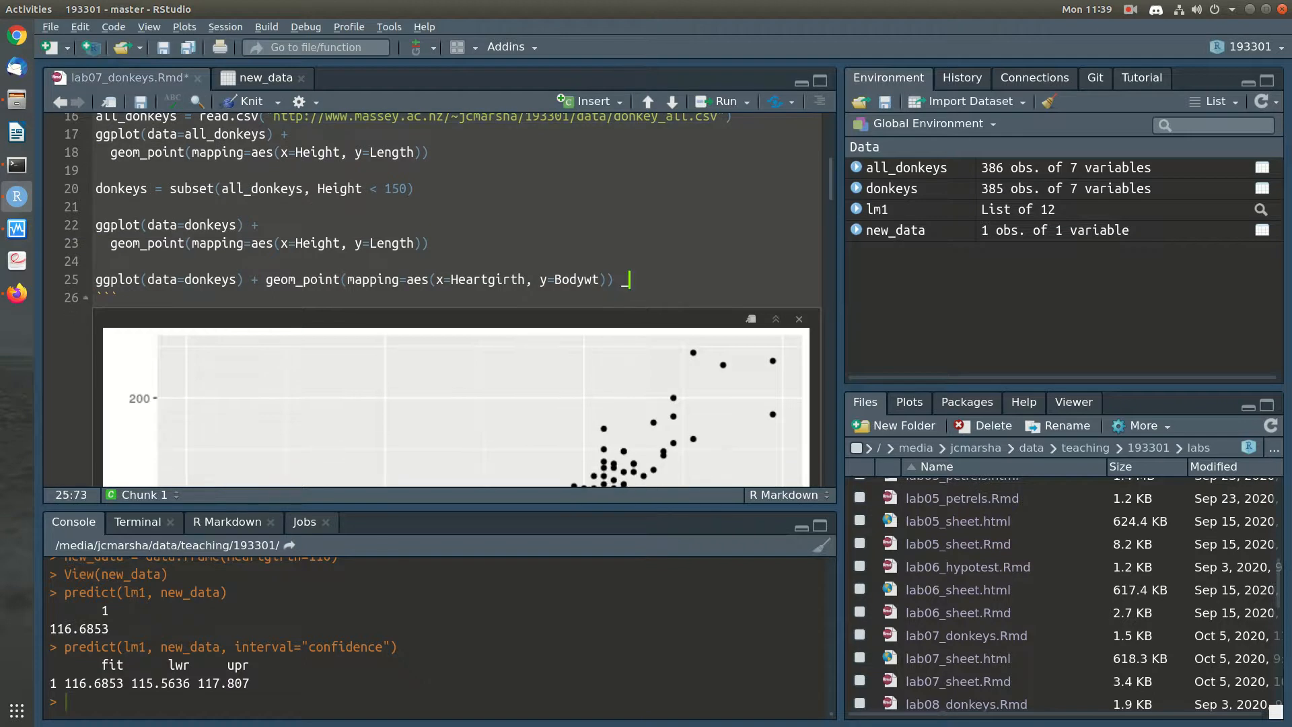
key("BackSpace")
type("+")
key("Return")
type("geom_smooth")
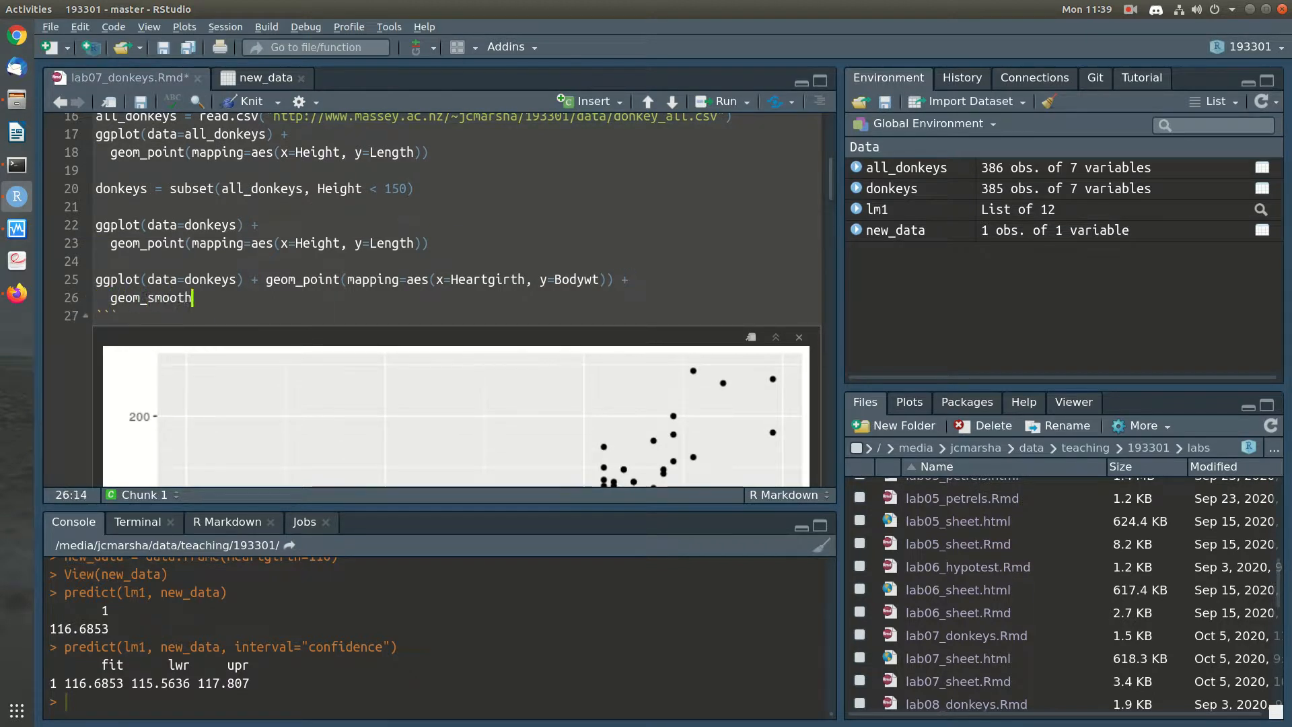
type("(method='lm'")
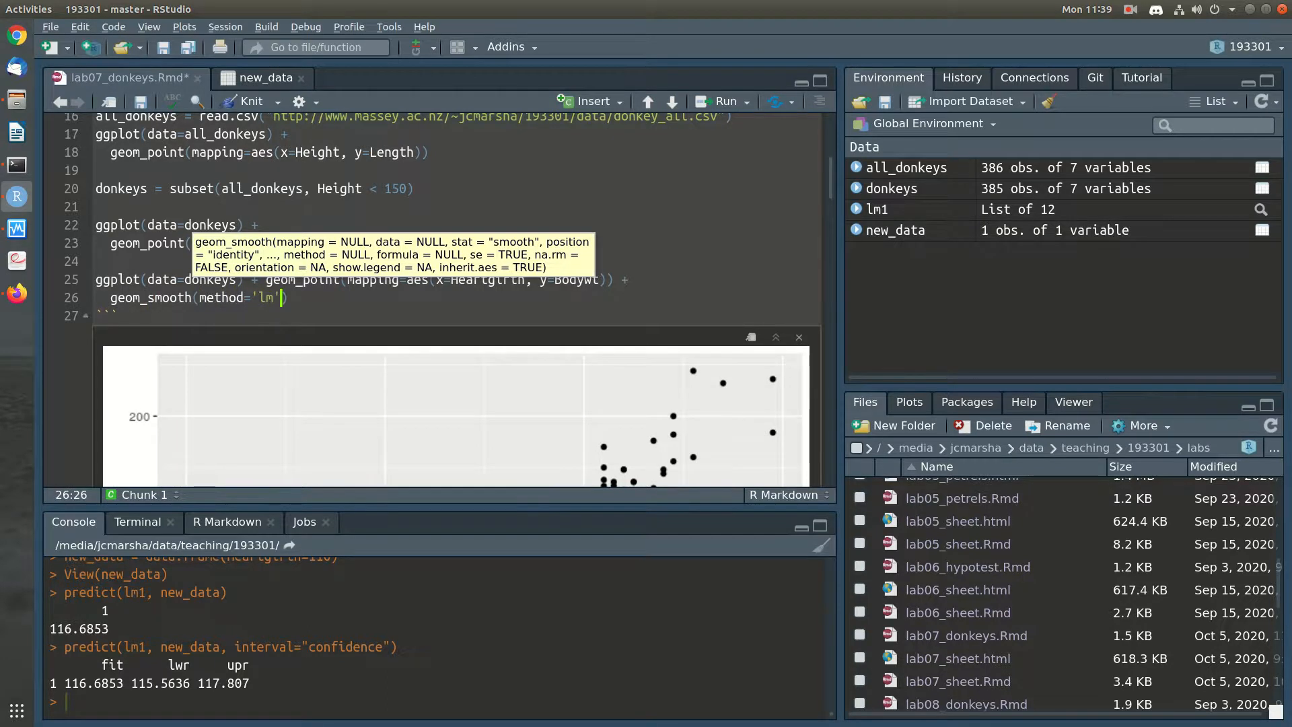
key("ctrl+Return")
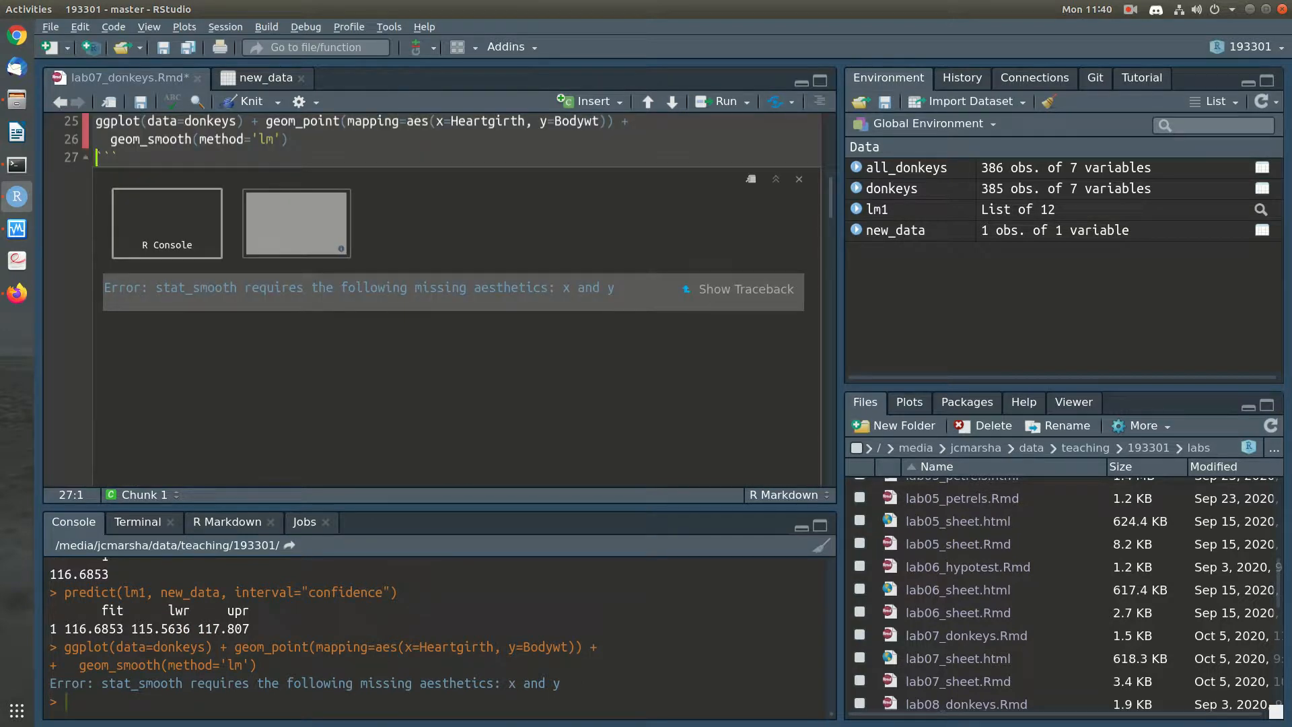
Copy "mapping=aes(x=Heartgirth, y=Bodywt)" from geom_point into geom_smooth ahead of the method argument and rerun the plot
left_click_drag(347, 122, 607, 122)
key("ctrl+c")
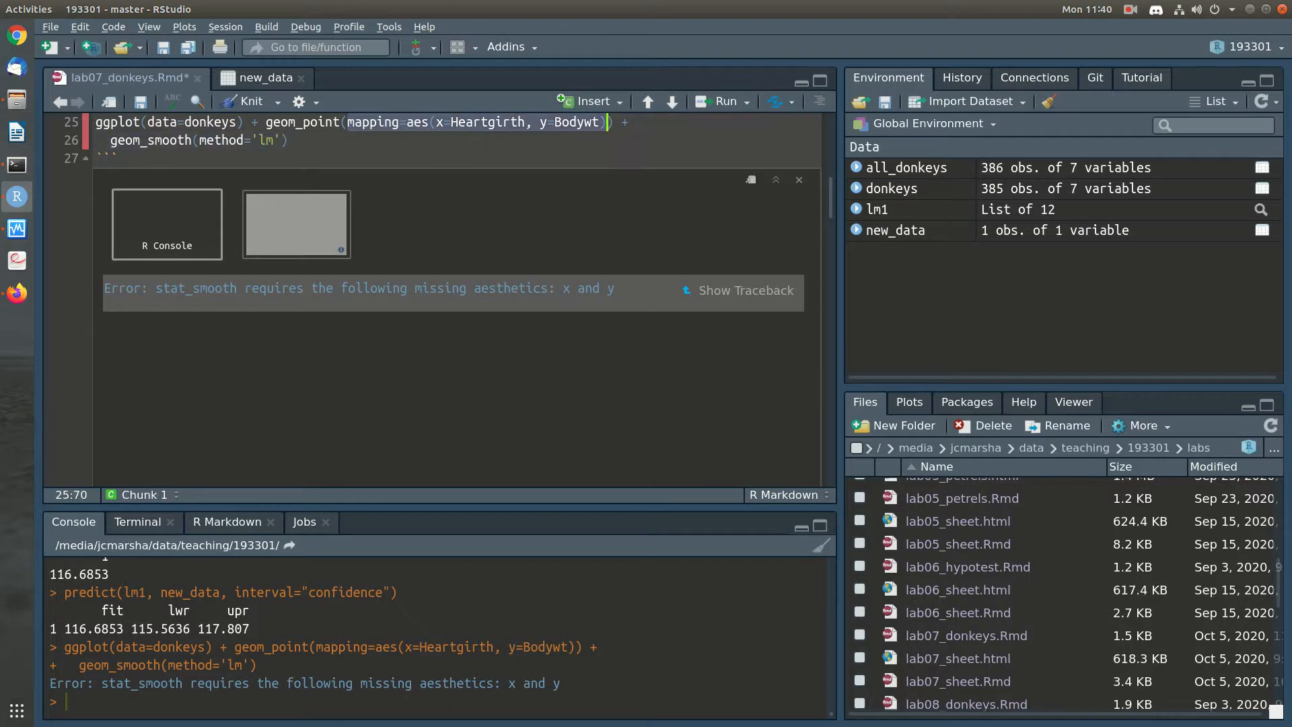
left_click(200, 140)
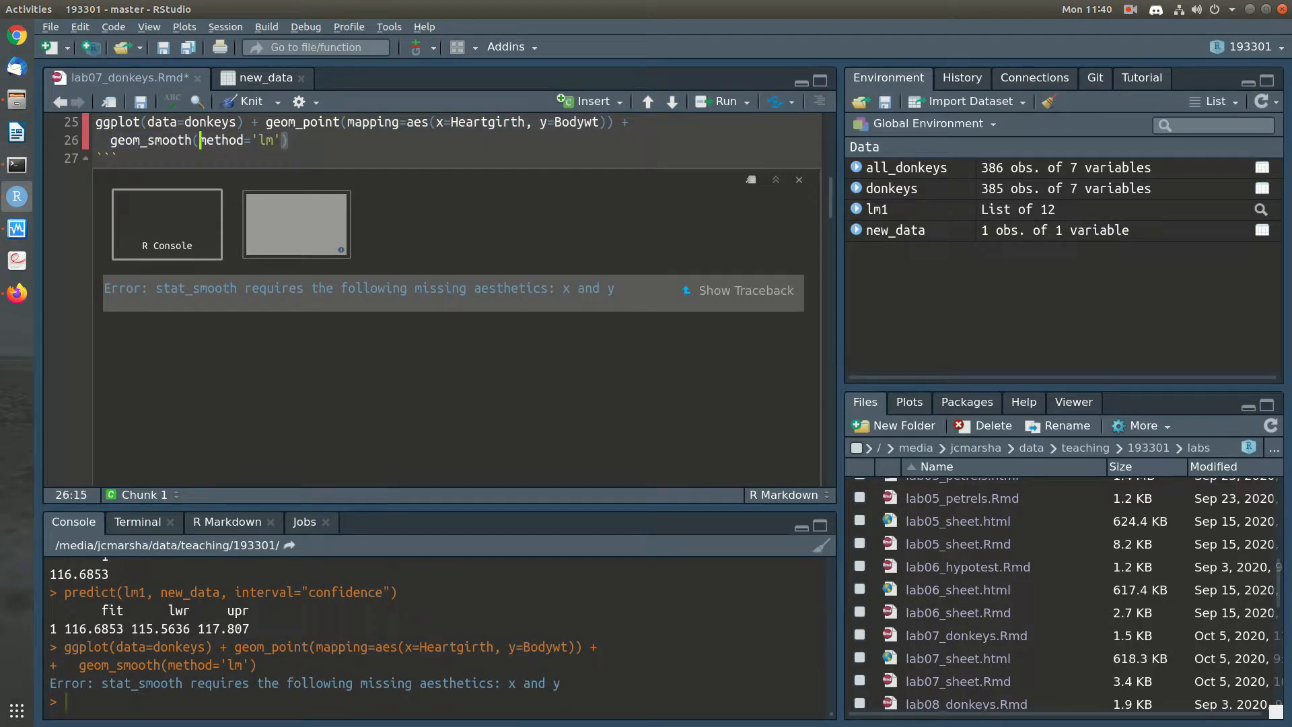
key("ctrl+v")
type(",")
key("ctrl+Return")
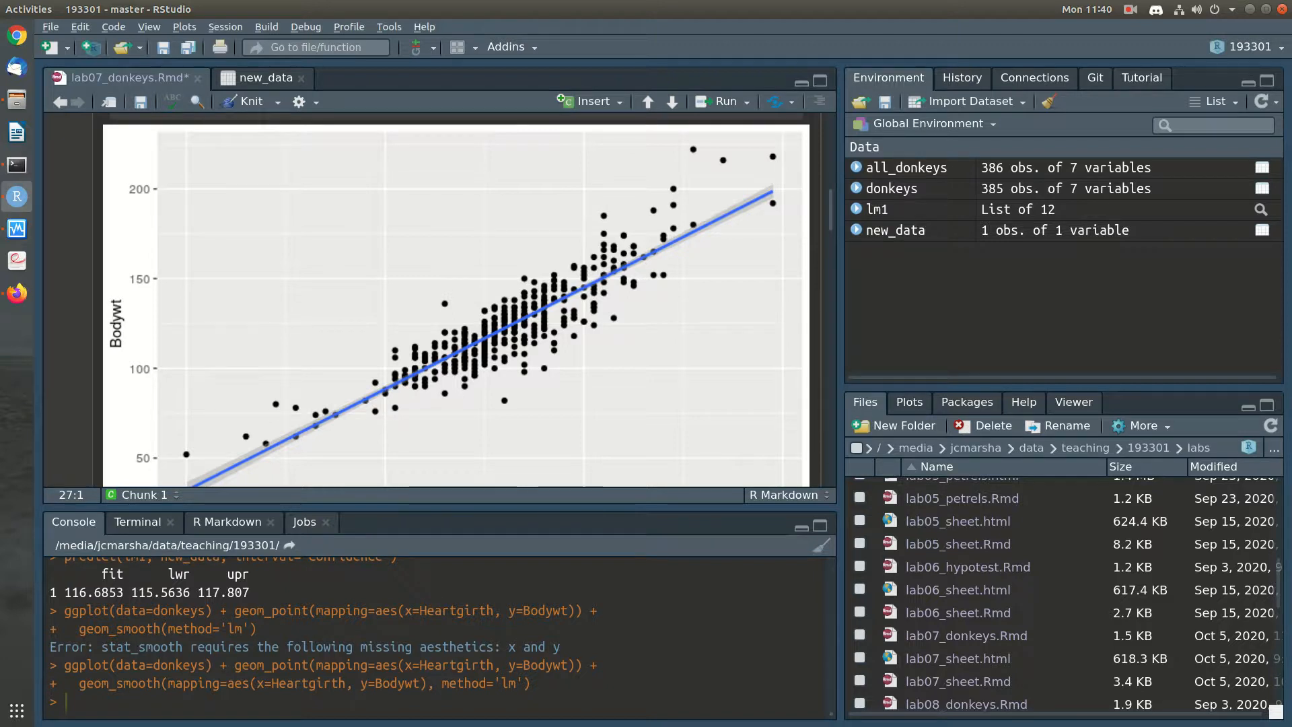
Enlarge the editor area to examine the full Heartgirth versus Bodywt scatterplot with its fitted line and confidence band
scroll(456, 300, "down", 2)
scroll(457, 300, "up", 1)
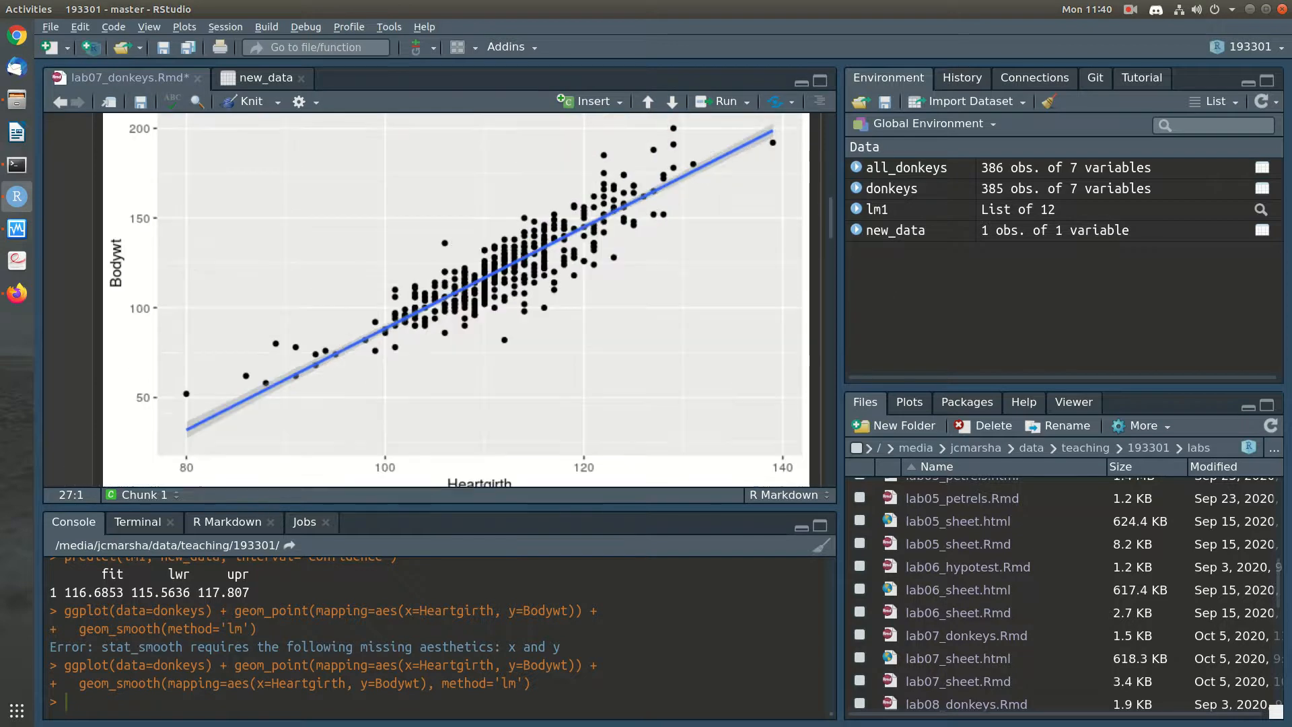
left_click_drag(440, 506, 440, 613)
scroll(439, 354, "up", 1)
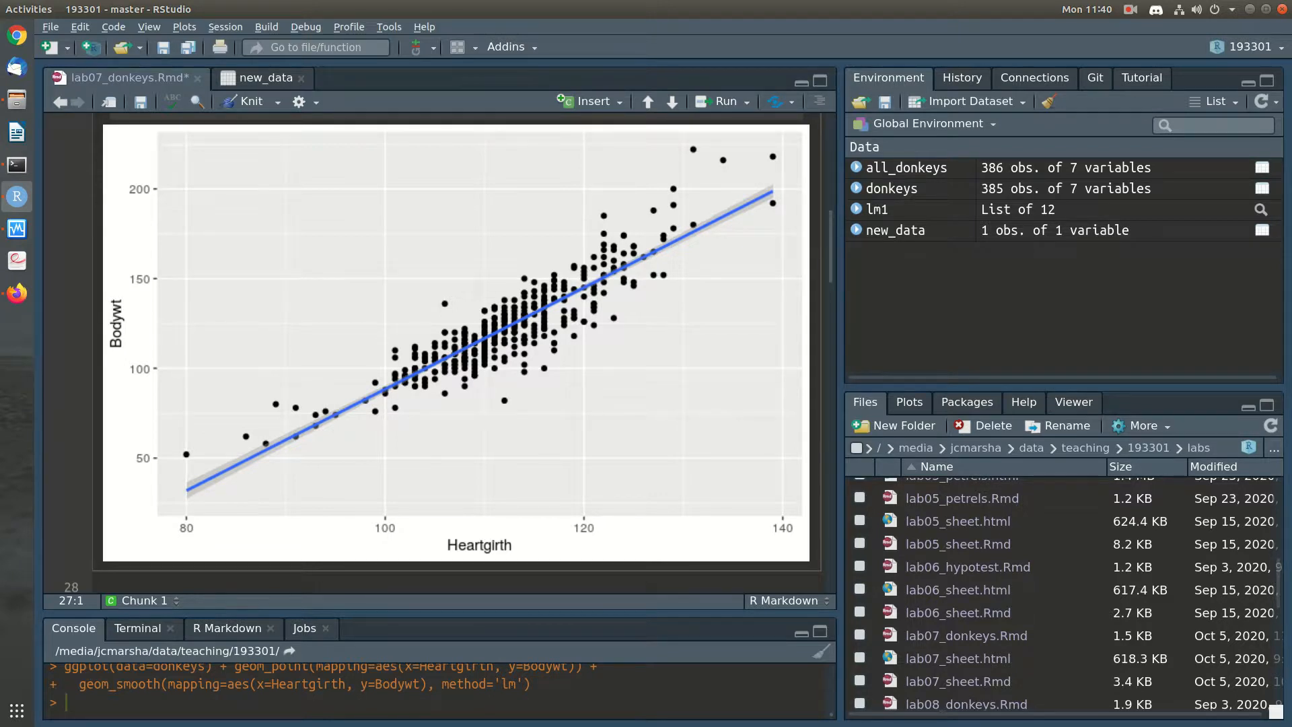
Return to the interval estimate chunk and run the line "predict(lm1, new_data, interval="prediction")"
scroll(431, 350, "down", 20)
scroll(797, 212, "down", 10)
scroll(432, 377, "up", 3)
left_click(434, 394)
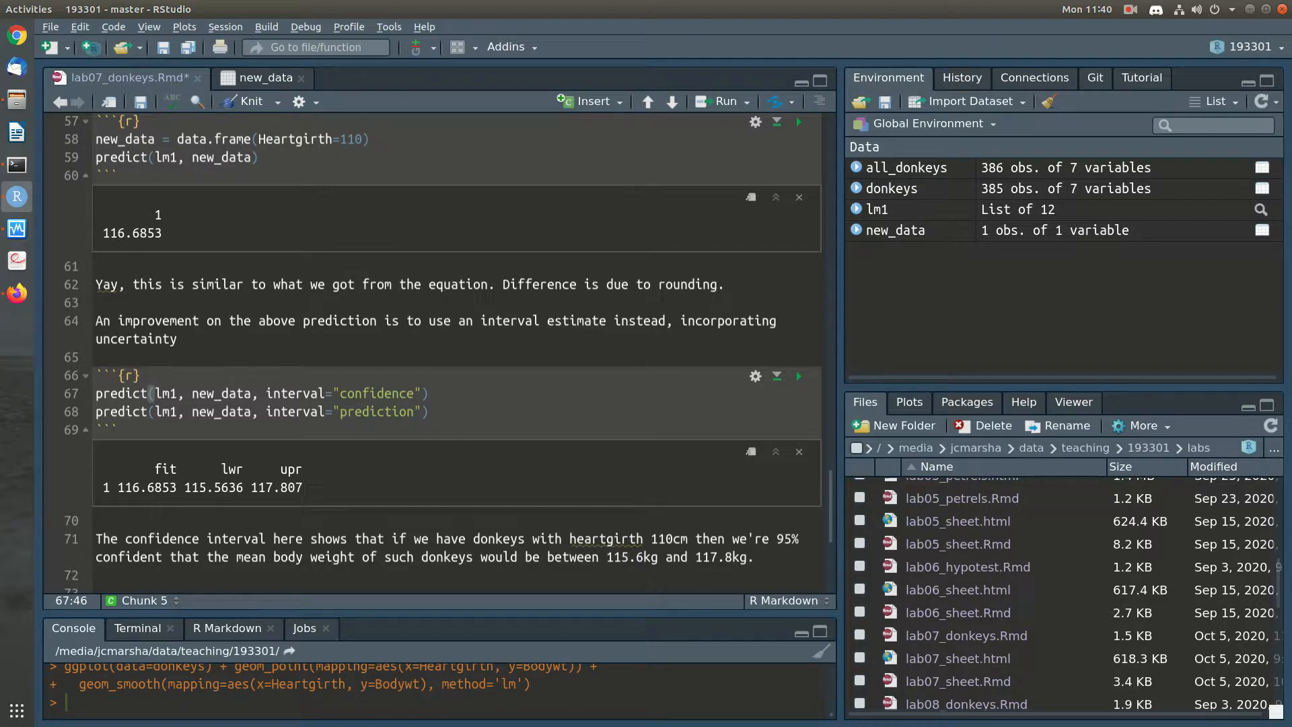
key("Down")
key("ctrl+Return")
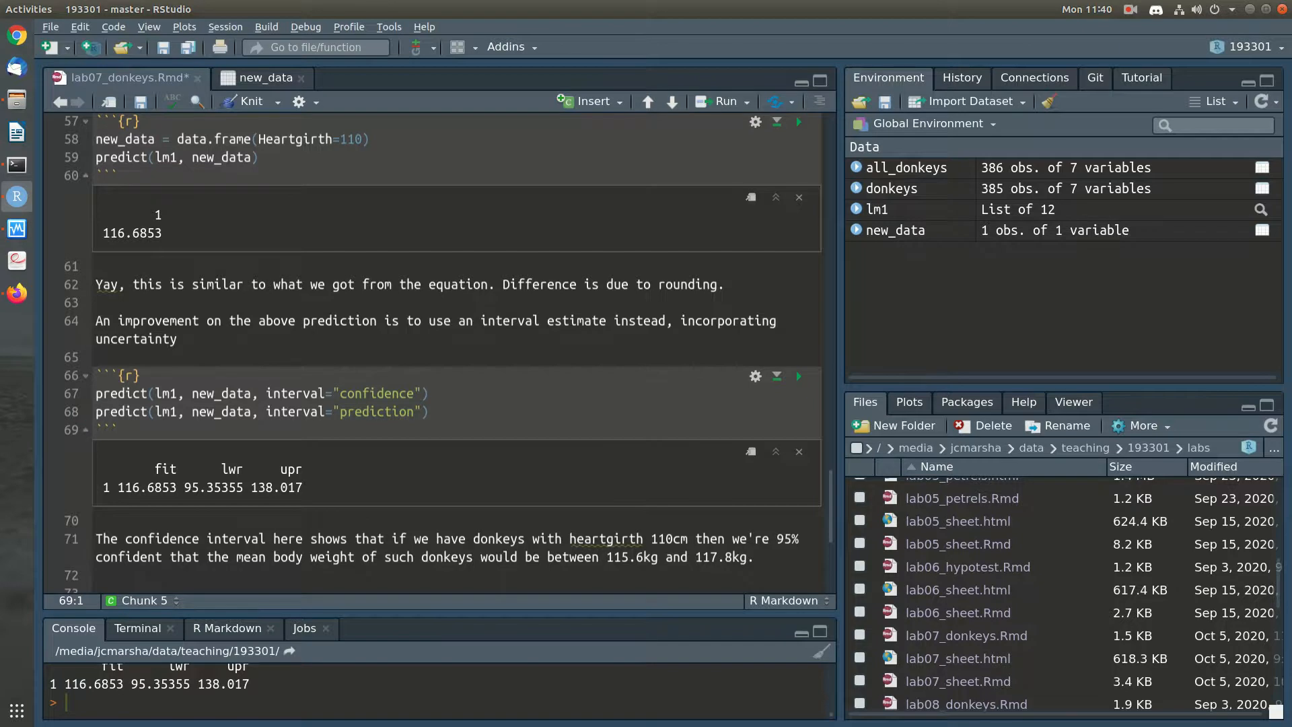
Below the confidence interval note, write "The prediction interval adds on the variation of individuals around the trend line (average)."
scroll(431, 353, "down", 3)
left_click(96, 533)
type("The prediction interval shows that if we")
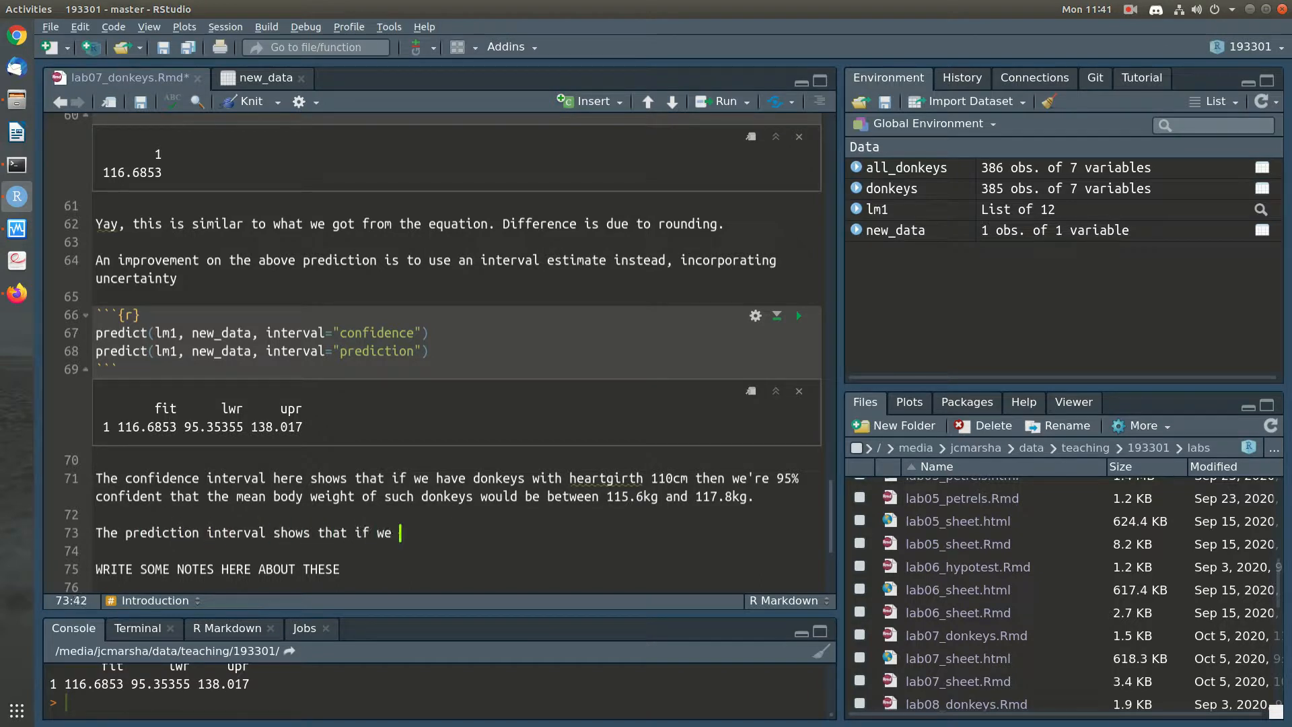
key("BackSpace")
key("BackSpace")
key("BackSpace")
key("BackSpace")
key("BackSpace")
key("BackSpace")
key("BackSpace")
key("BackSpace")
key("BackSpace")
key("BackSpace")
key("BackSpace")
key("BackSpace")
key("BackSpace")
key("BackSpace")
key("BackSpace")
key("BackSpace")
type("adds on the va")
type("riation ")
type("of individuals aro")
type("und his line")
key("BackSpace")
key("BackSpace")
key("BackSpace")
key("BackSpace")
key("BackSpace")
key("BackSpace")
key("BackSpace")
key("BackSpace")
type("the trend line (average).")
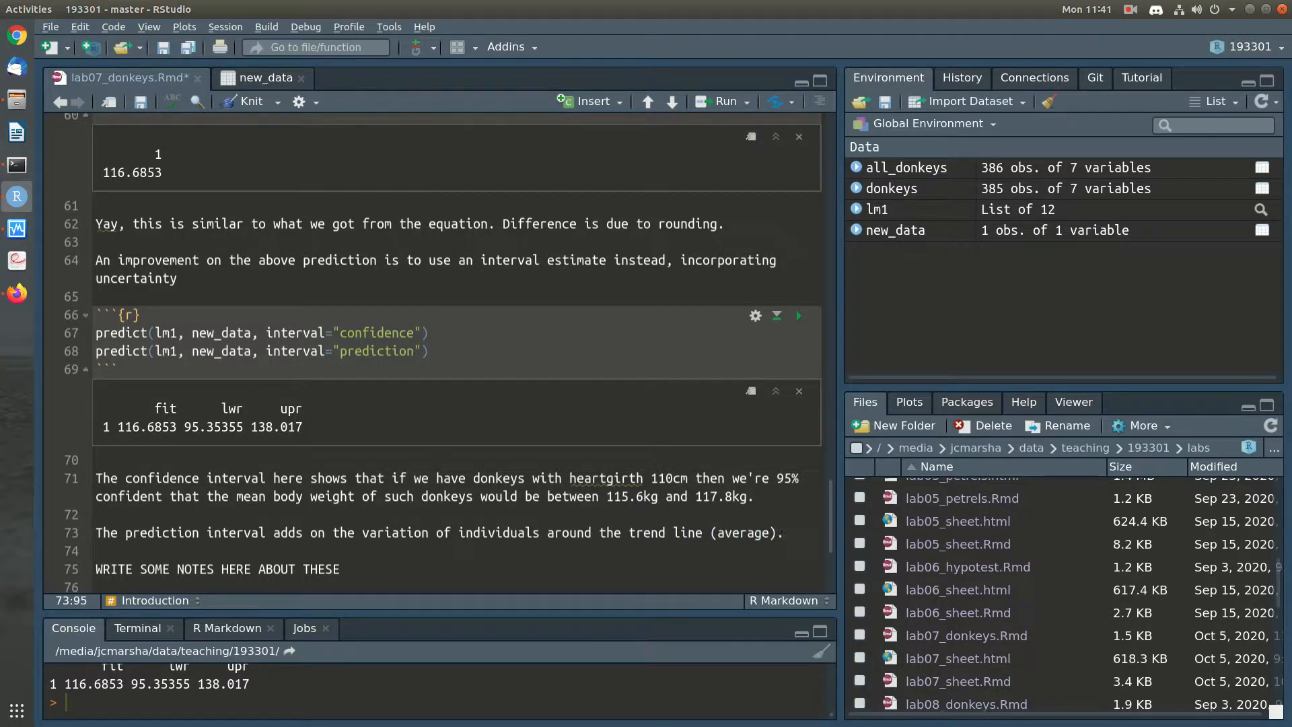
Reword the end of the prediction interval sentence to "around the average (the trend line)."
key("BackSpace")
key("BackSpace")
key("BackSpace")
key("BackSpace")
key("BackSpace")
key("BackSpace")
key("BackSpace")
key("BackSpace")
key("BackSpace")
key("BackSpace")
key("BackSpace")
key("BackSpace")
key("BackSpace")
key("BackSpace")
key("BackSpace")
key("BackSpace")
key("BackSpace")
key("BackSpace")
key("BackSpace")
key("BackSpace")
type("average (the trend line). This is wider")
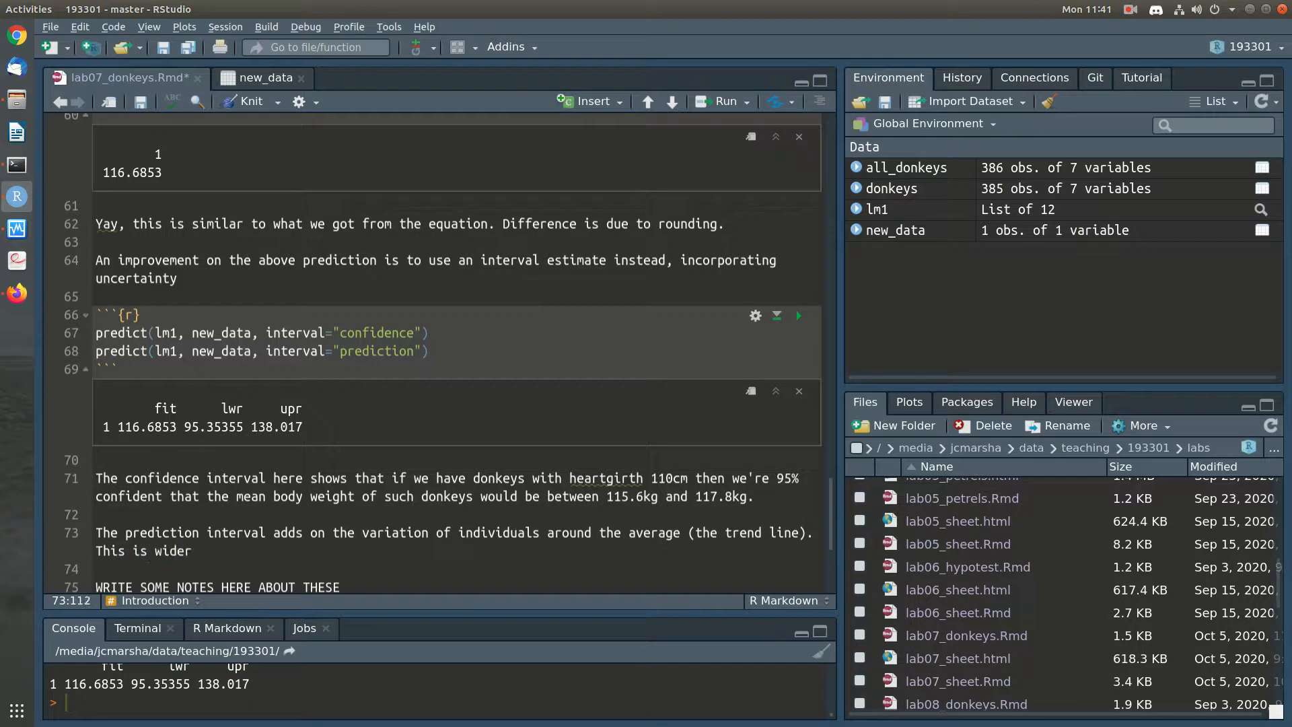
type(", and is a 95% interval for individuals. ")
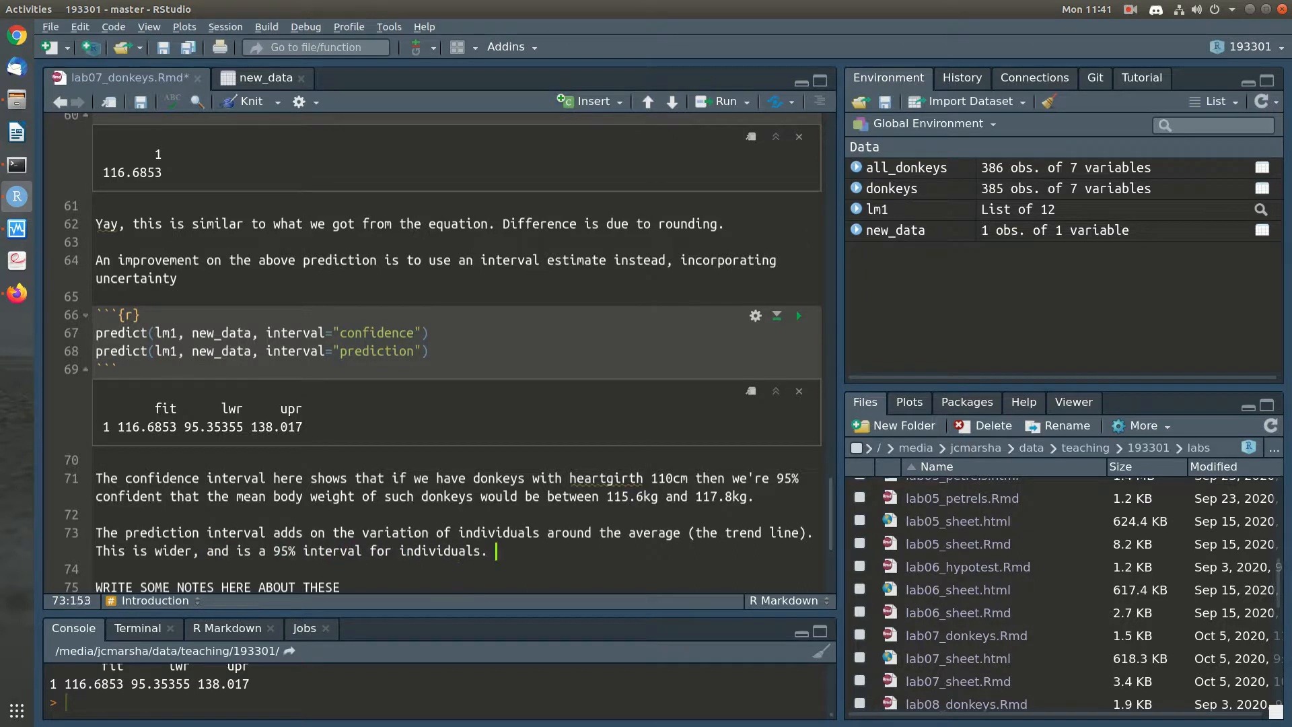
type("We're 95% confident that ")
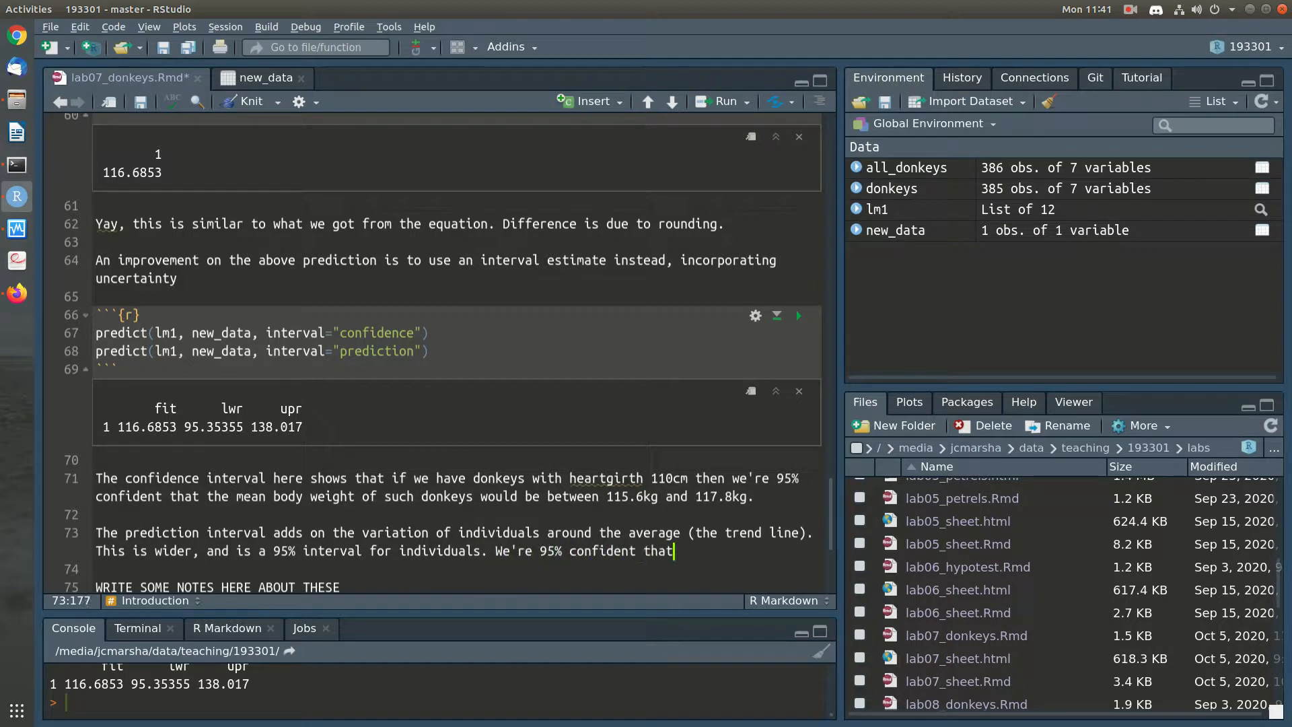
type("individual donkeys would we")
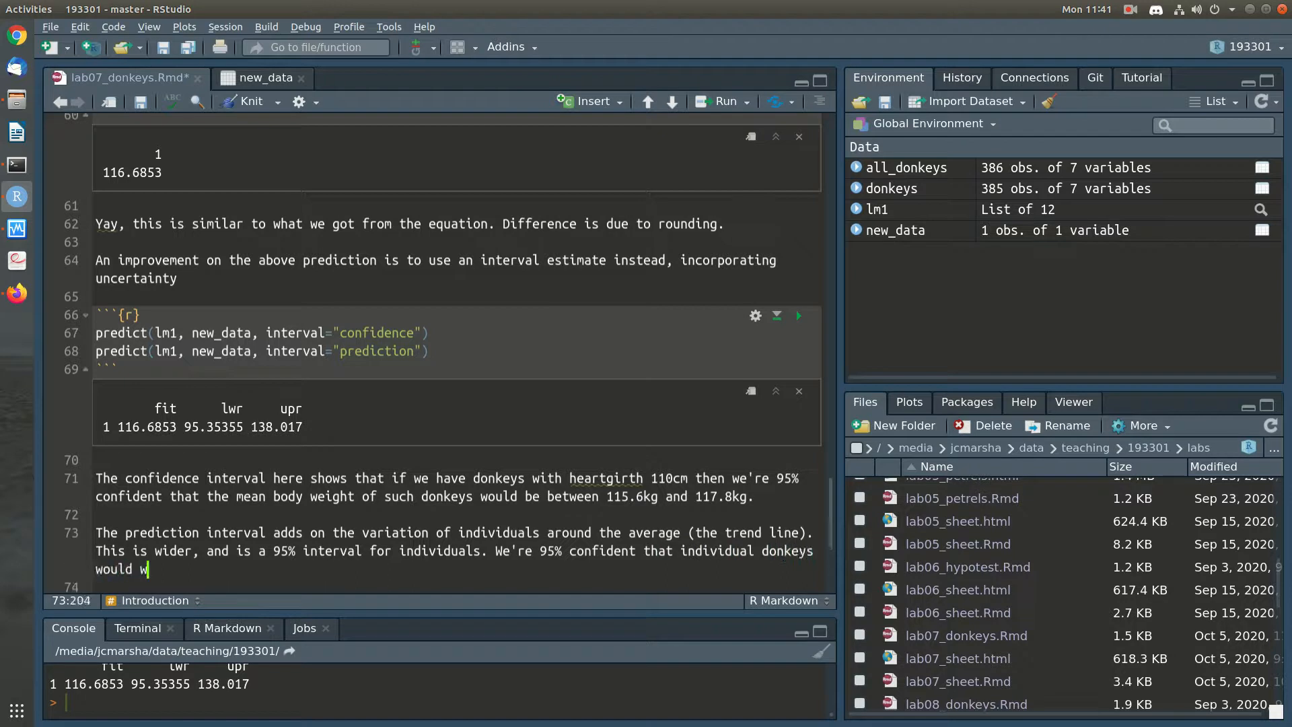
Add to the note "We're 95% confident that individual donkeys with heartgirth 110cm would weigh between 95.4kg and 138kg."
key("BackSpace")
key("BackSpace")
key("BackSpace")
key("BackSpace")
key("BackSpace")
key("BackSpace")
key("BackSpace")
key("BackSpace")
type("with heartgirth 1")
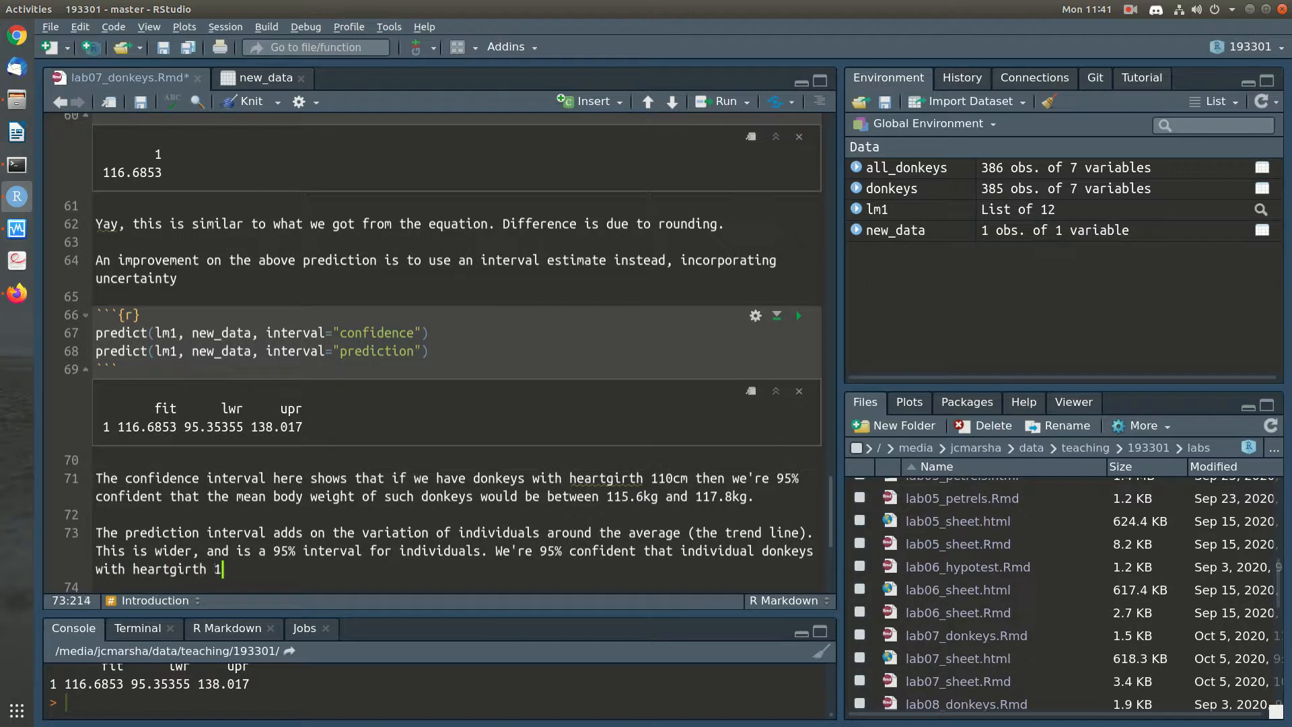
type("10cm would weight")
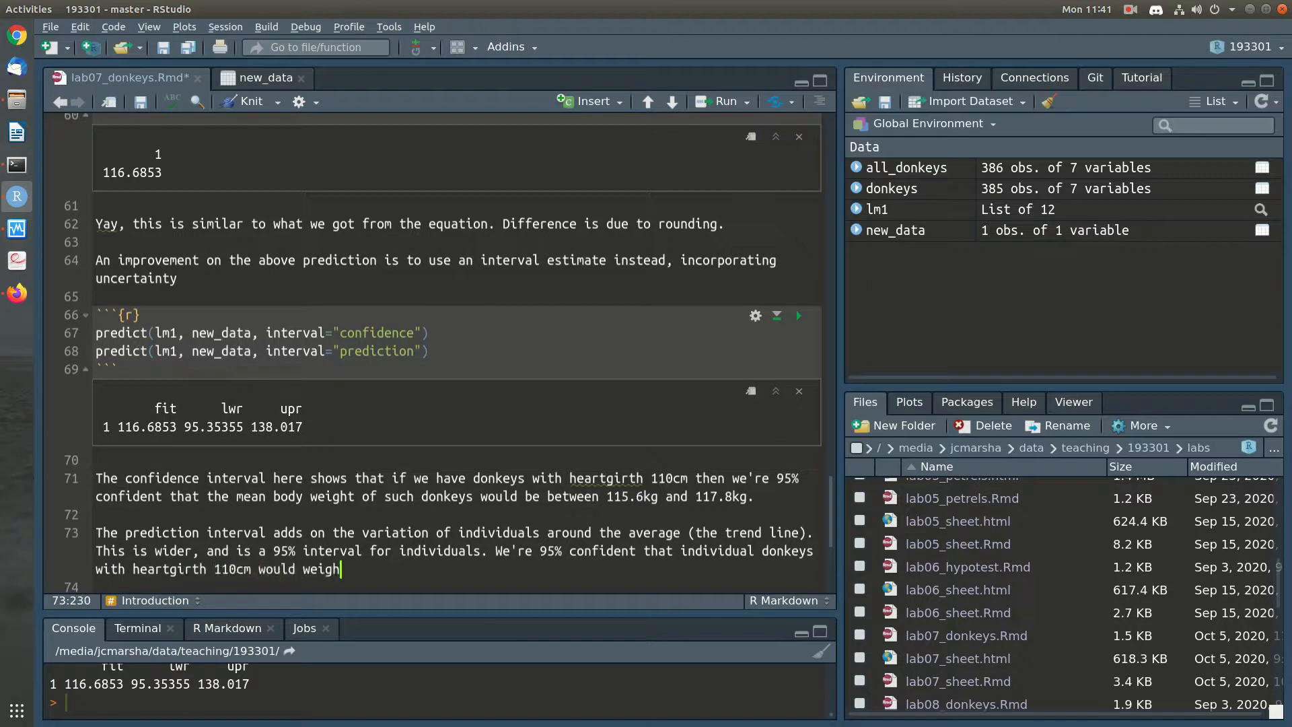
key("BackSpace")
key("BackSpace")
type("between 95.4kg")
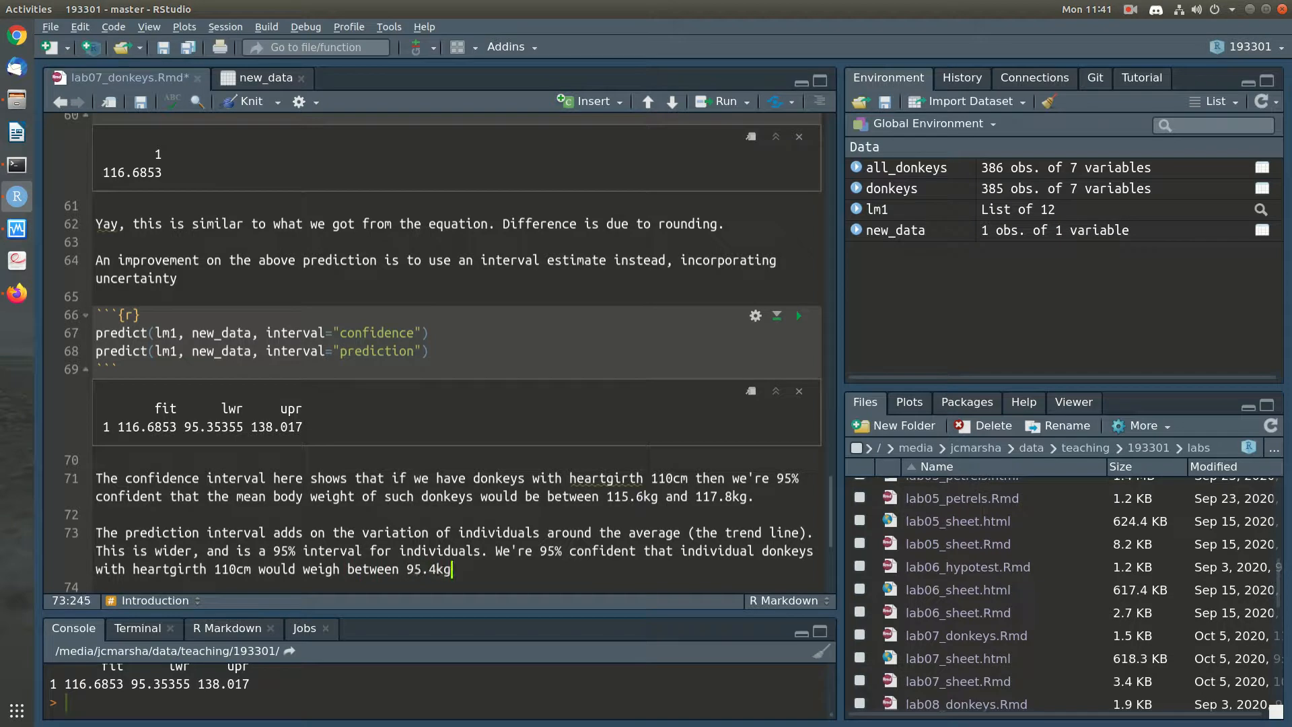
type(" and 138kg.")
Delete the placeholder line "WRITE SOME NOTES HERE ABOUT THESE", tidy the blank lines above the Other variables heading and save the notebook
key("Down")
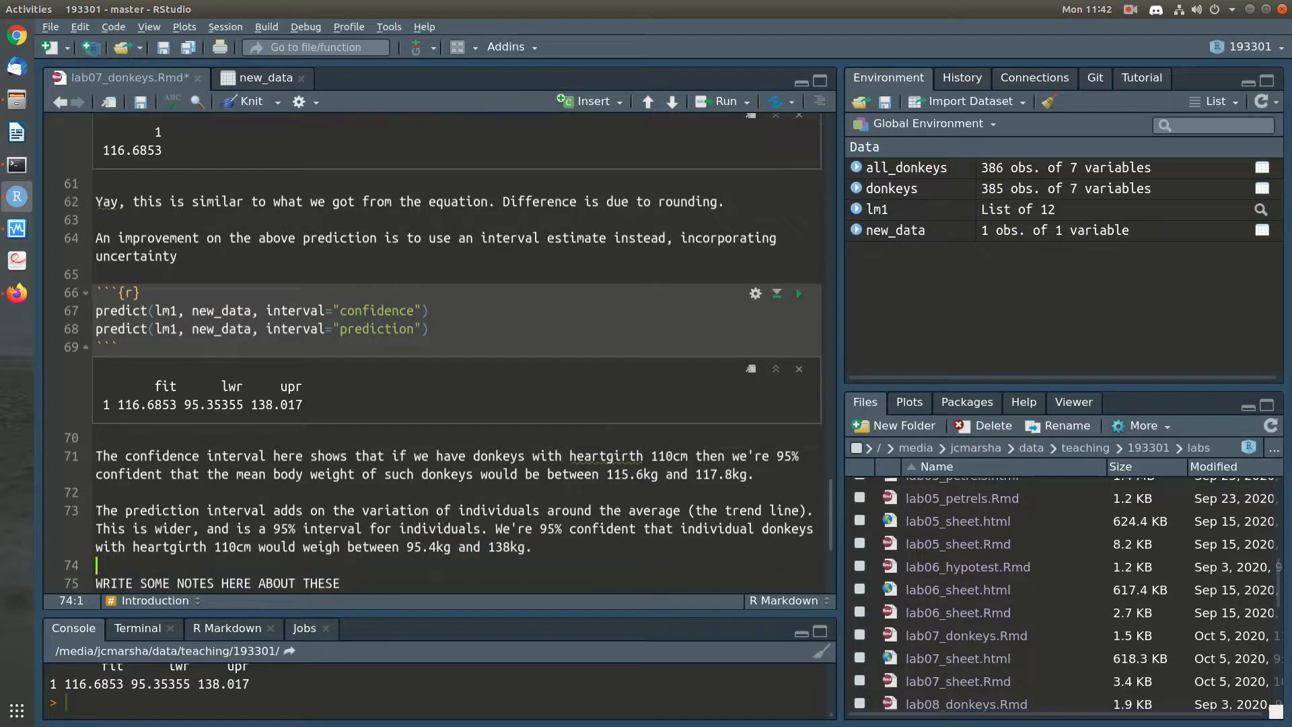
key("shift+Down")
key("shift+Down")
key("Delete")
key("Down")
key("Down")
key("Up")
key("BackSpace")
key("Return")
key("Up")
key("ctrl+s")
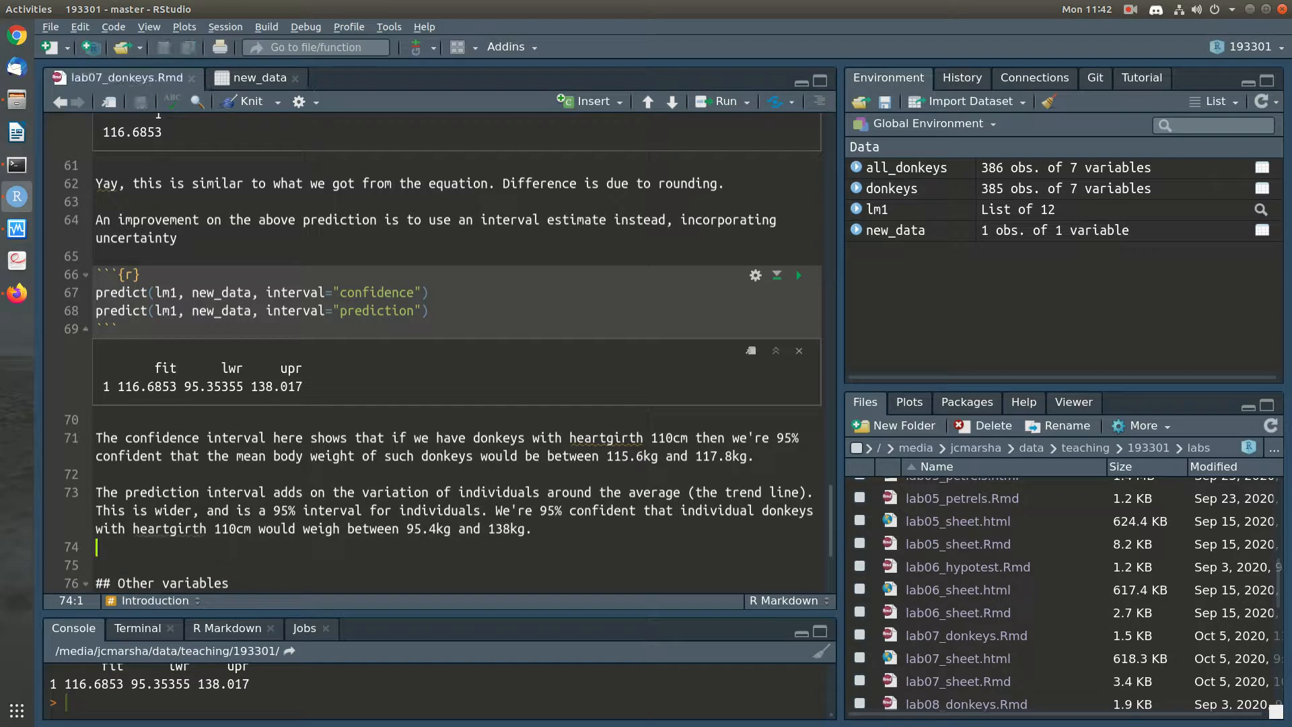
Review the earlier model output and compare the weight ranges in the confidence and prediction interval notes
left_click_drag(481, 511, 393, 511)
left_click(393, 511)
scroll(797, 330, "up", 10)
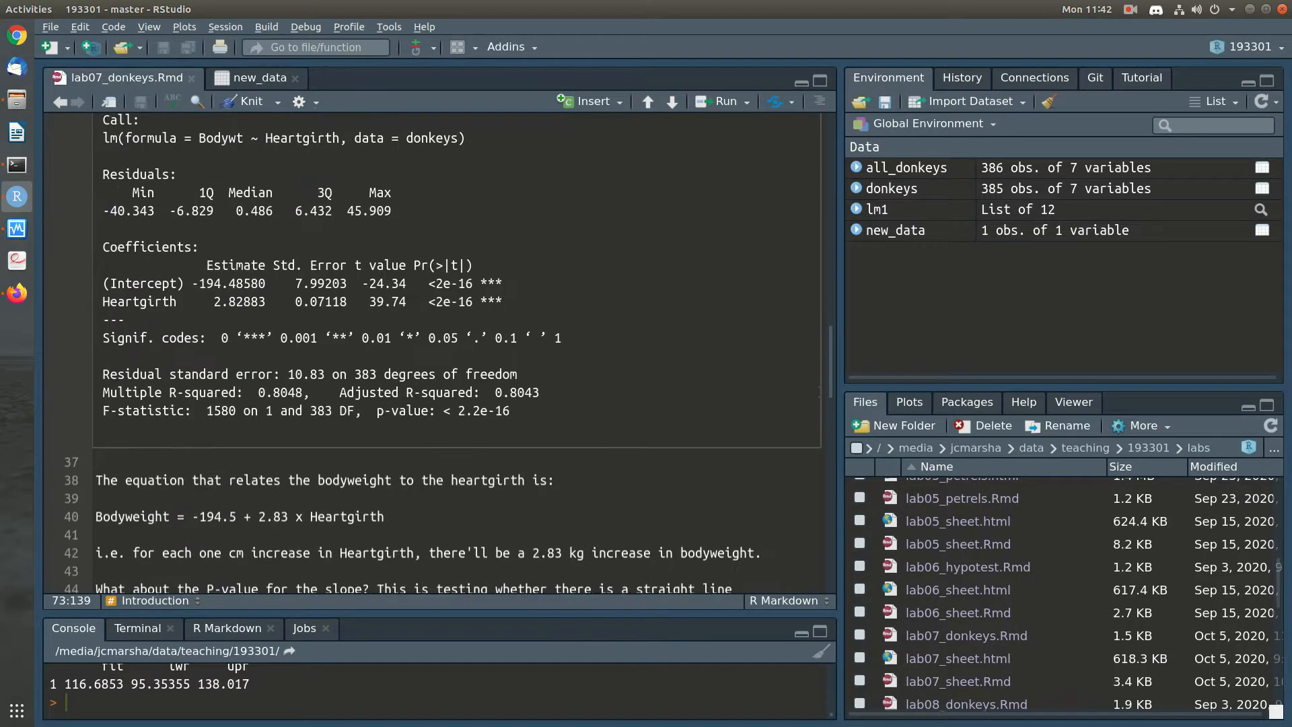
scroll(444, 351, "up", 2)
scroll(444, 350, "down", 12)
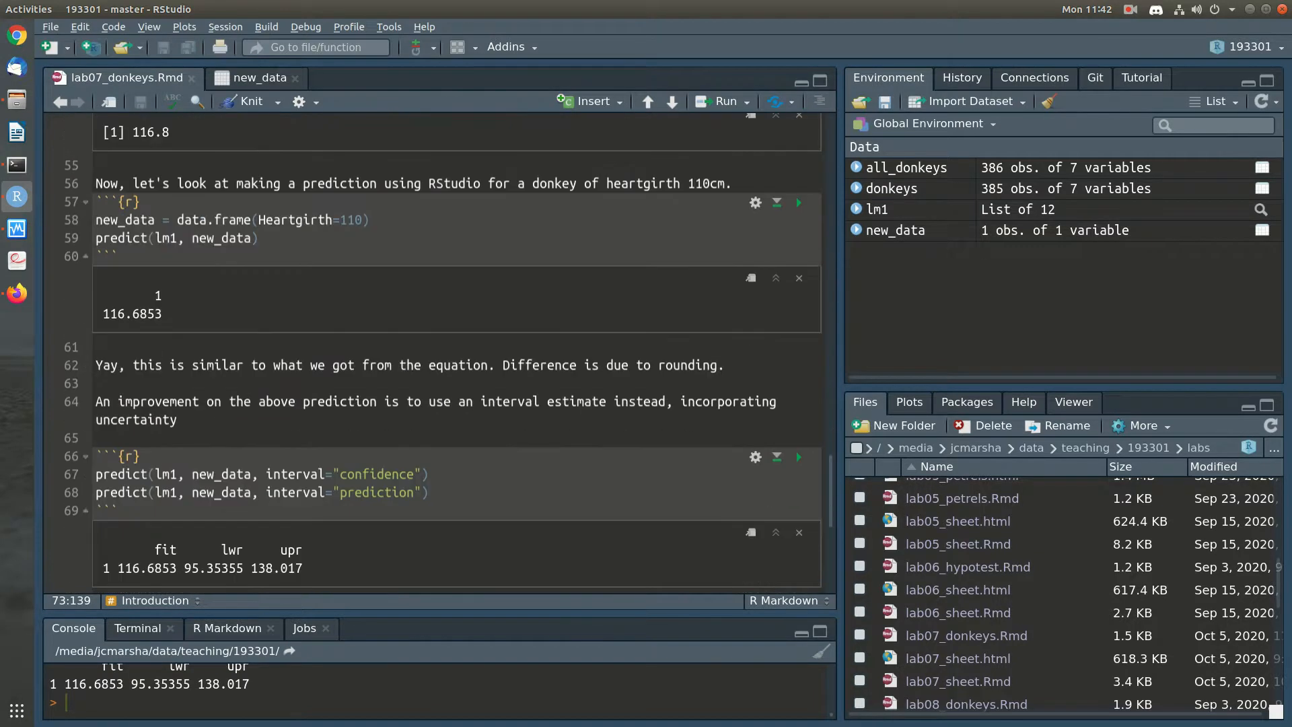
scroll(444, 350, "down", 7)
scroll(445, 350, "up", 3)
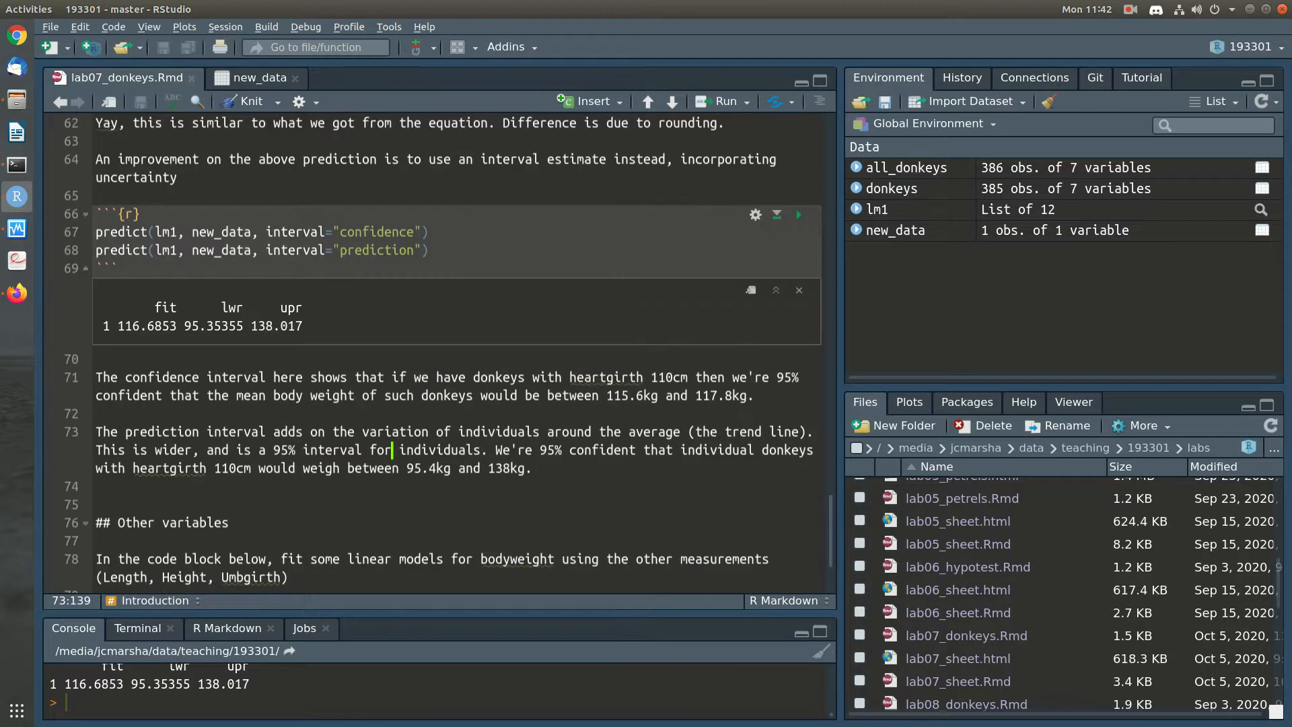
left_click_drag(533, 468, 406, 468)
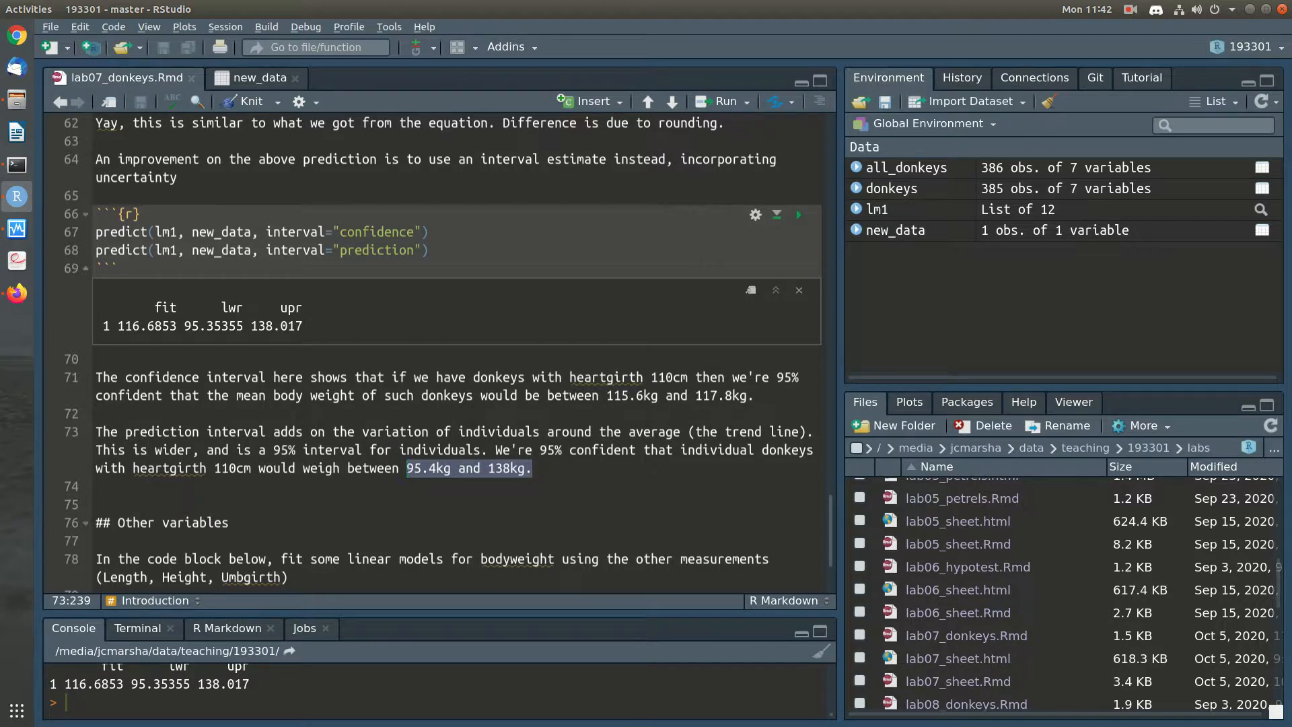
left_click(757, 396)
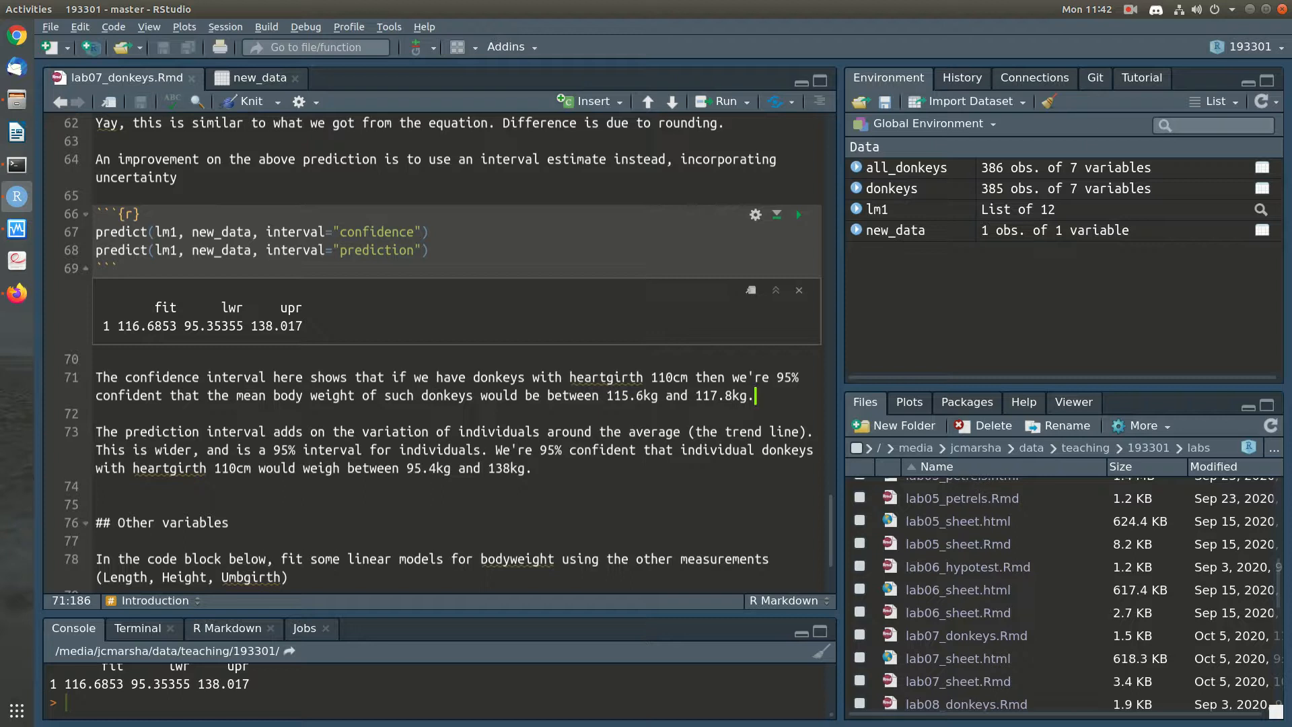
In the empty Other variables code chunk, write and run a ggplot scatter plot of donkeys with x=Length and y=Bodywt
left_click(534, 469)
scroll(449, 353, "down", 2)
left_click(97, 384)
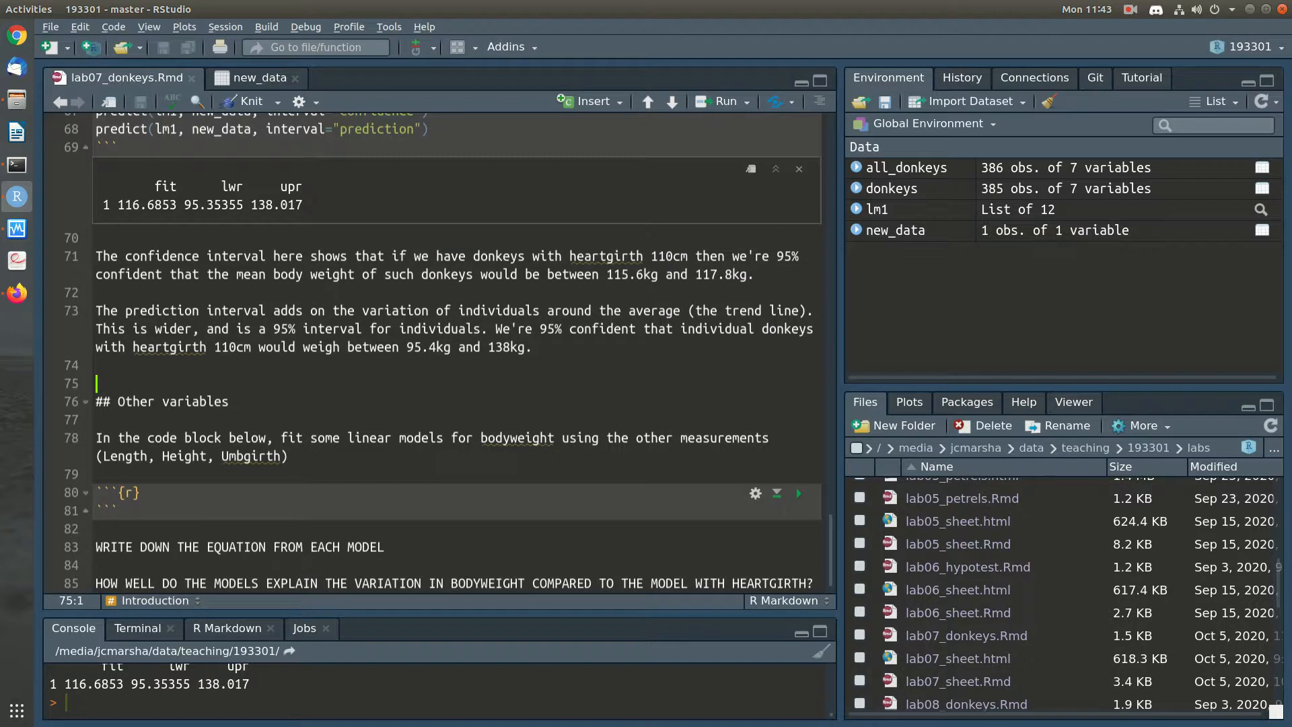
left_click(386, 547)
left_click(141, 493)
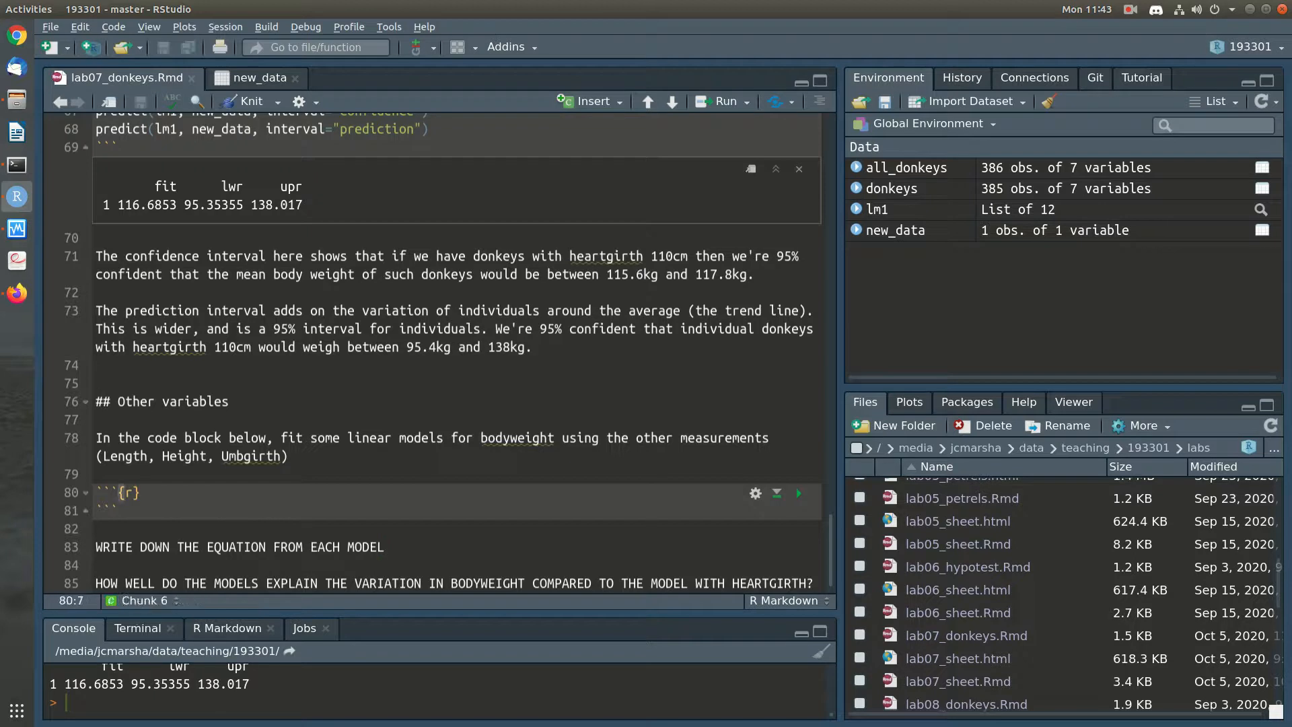
key("Return")
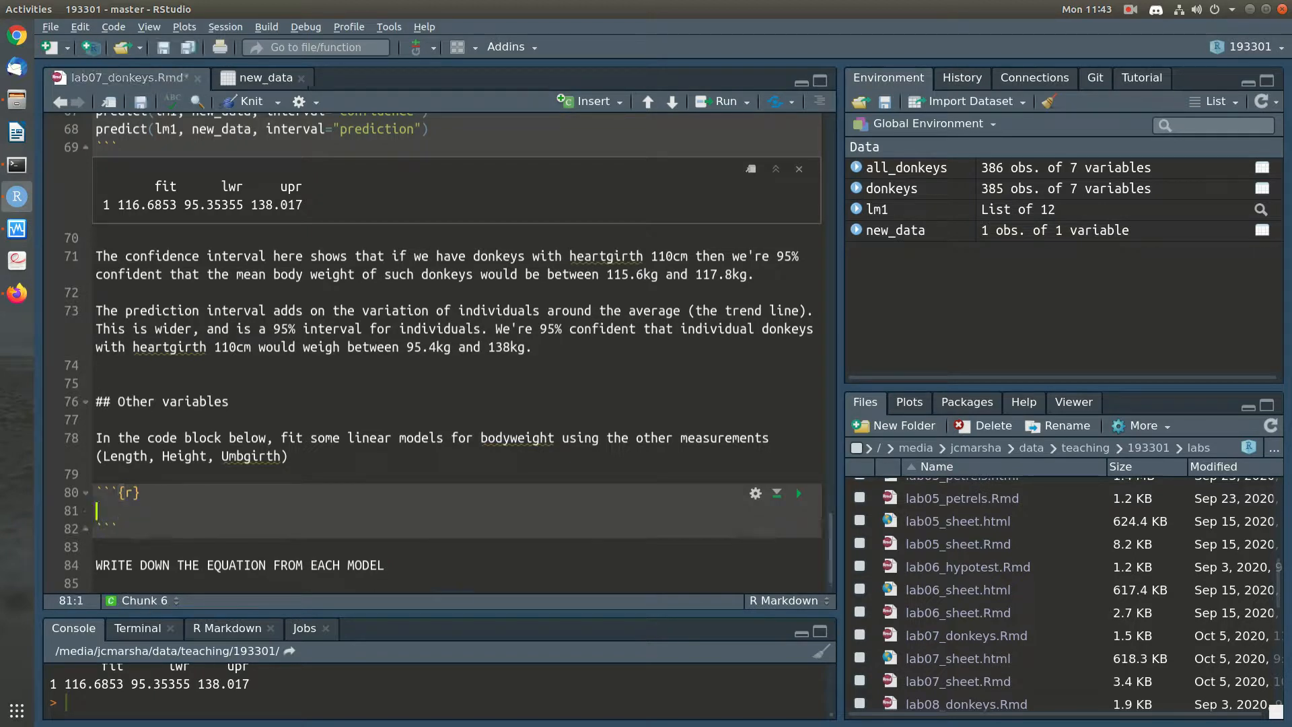
type("ggplot(")
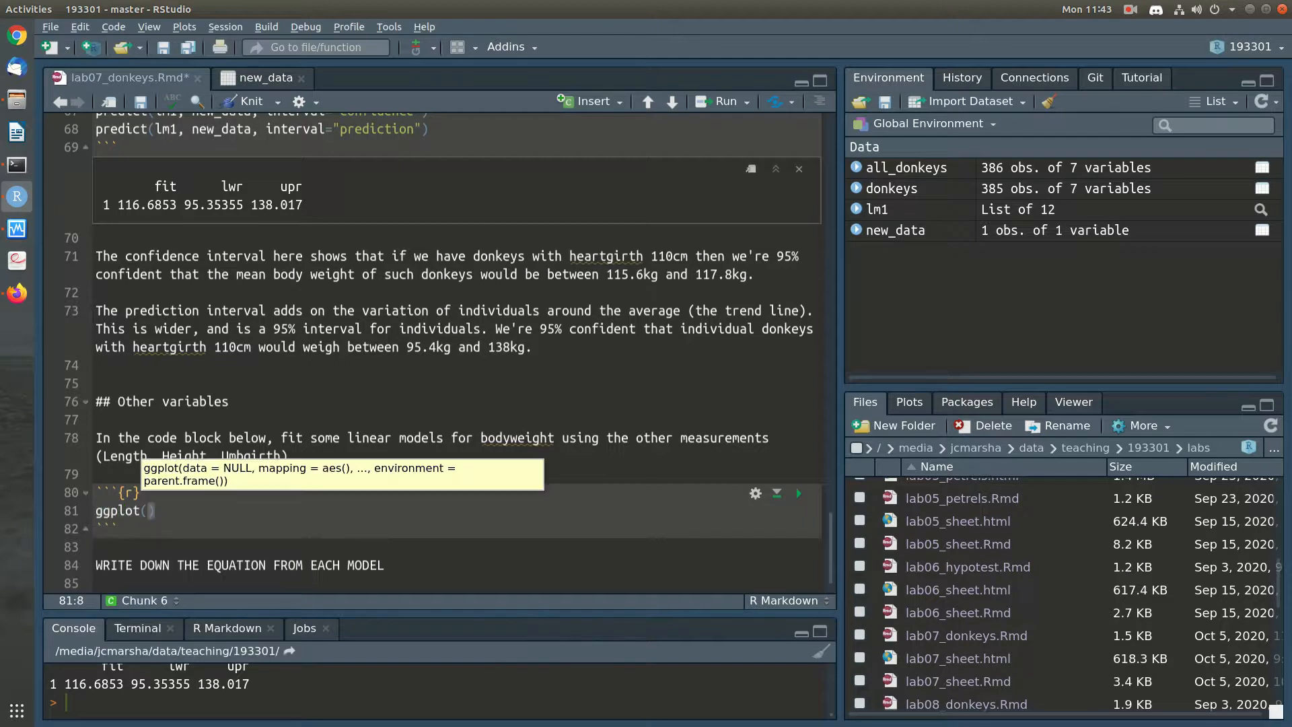
type("donkeys) + ")
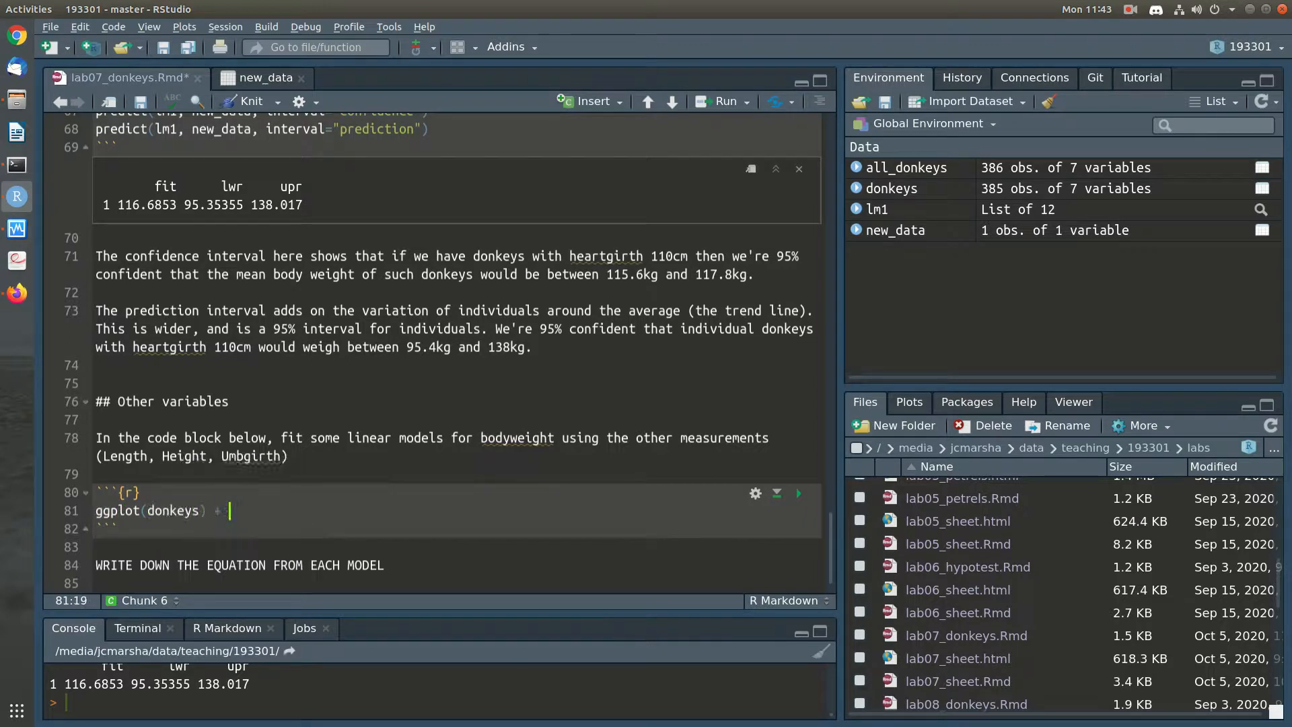
type("geom_point(aee")
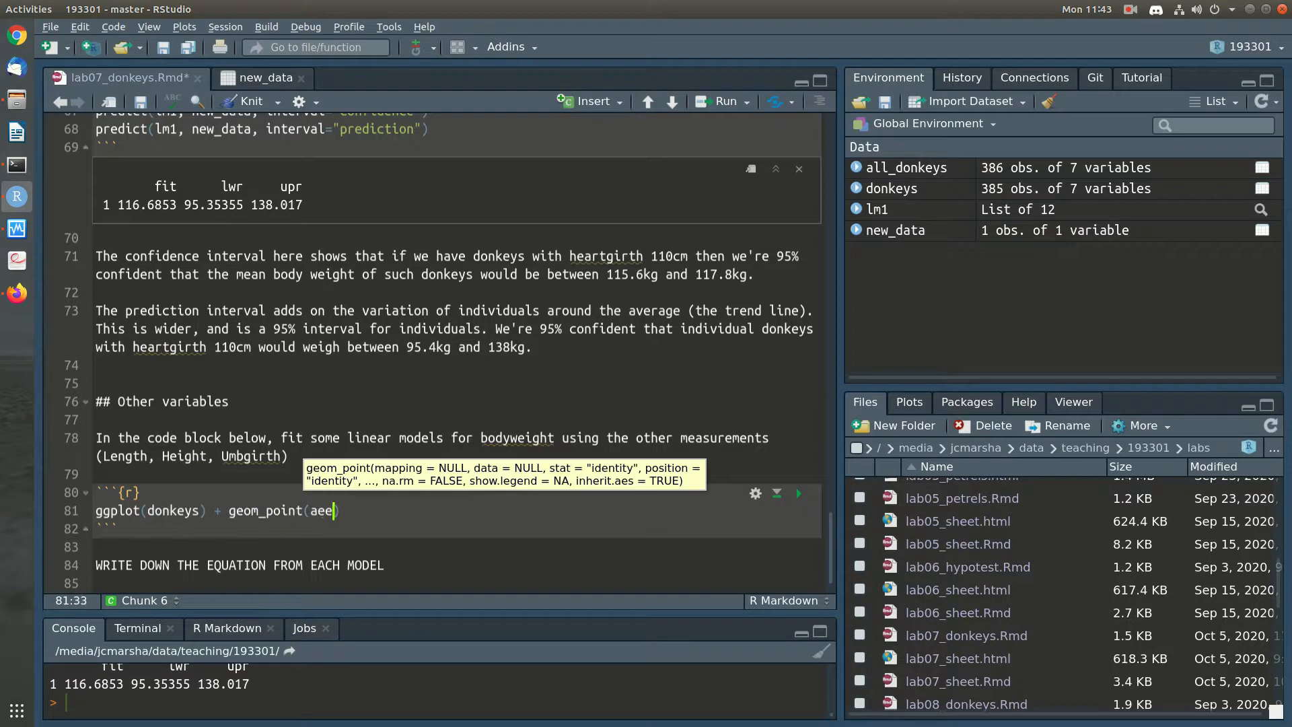
key("BackSpace")
type("s(x=")
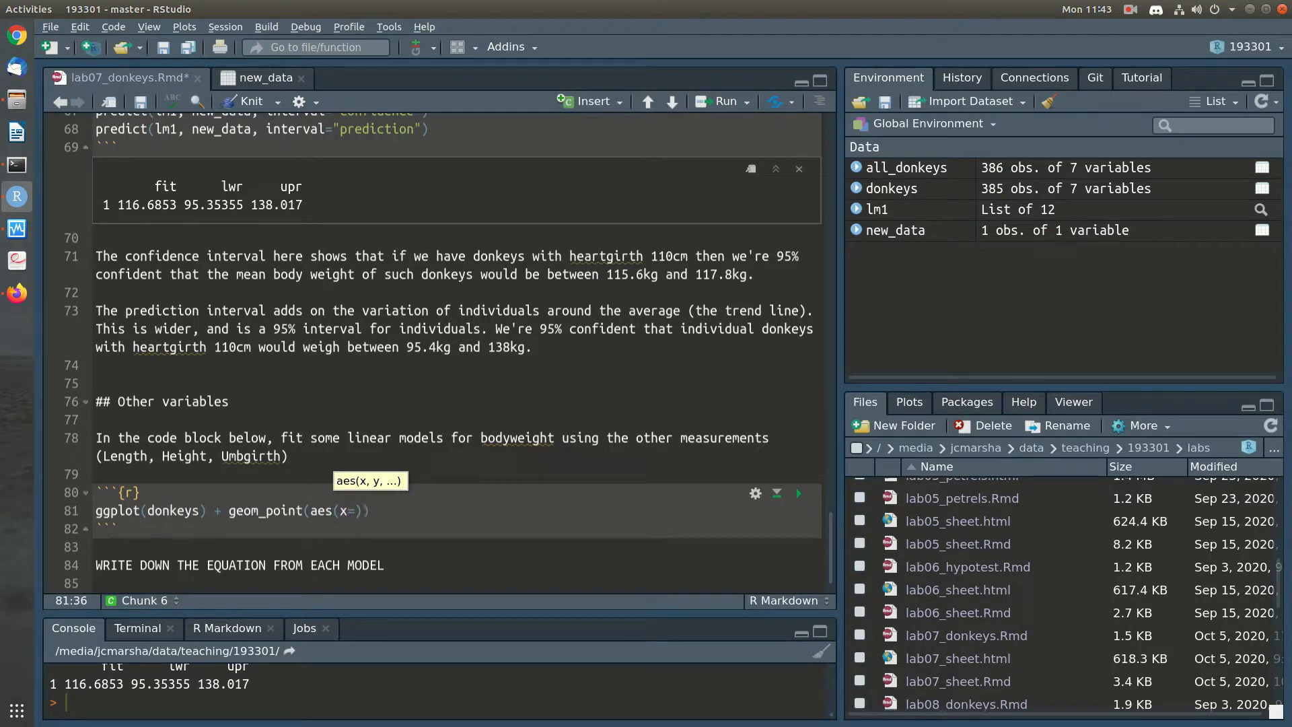
type("Length, y=Bodywt")
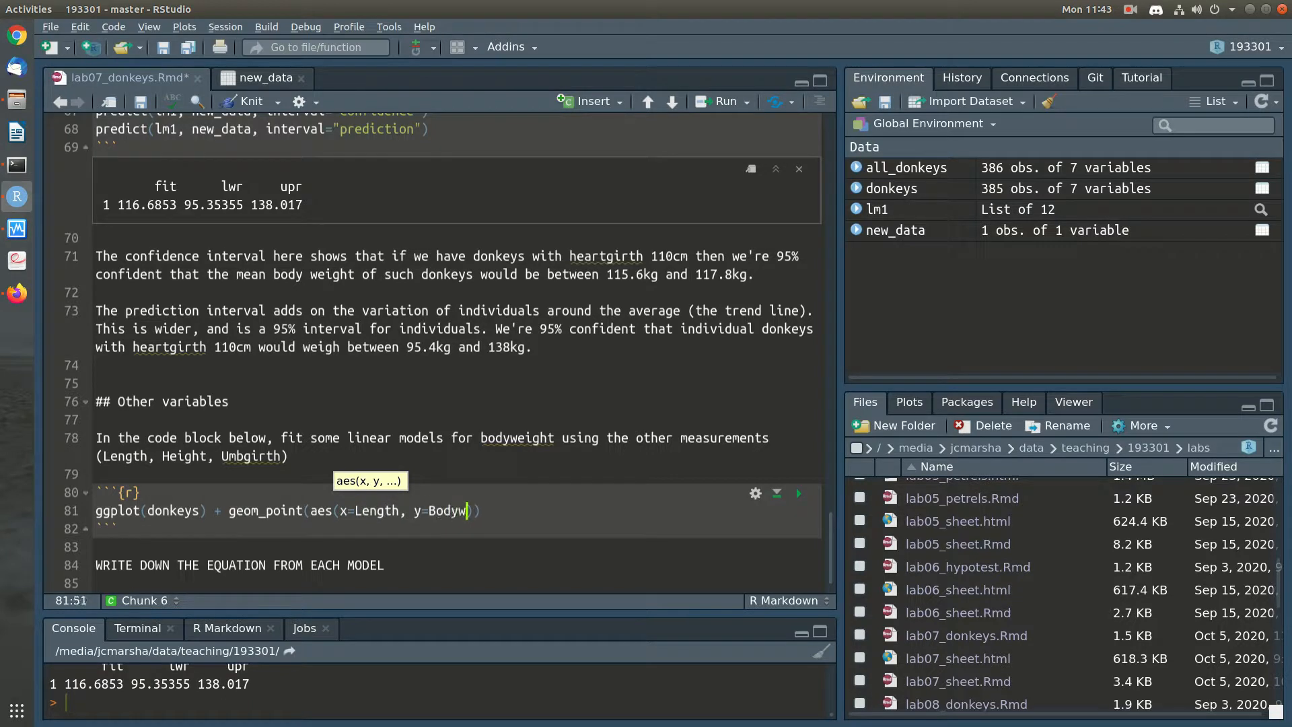
key("ctrl+Return")
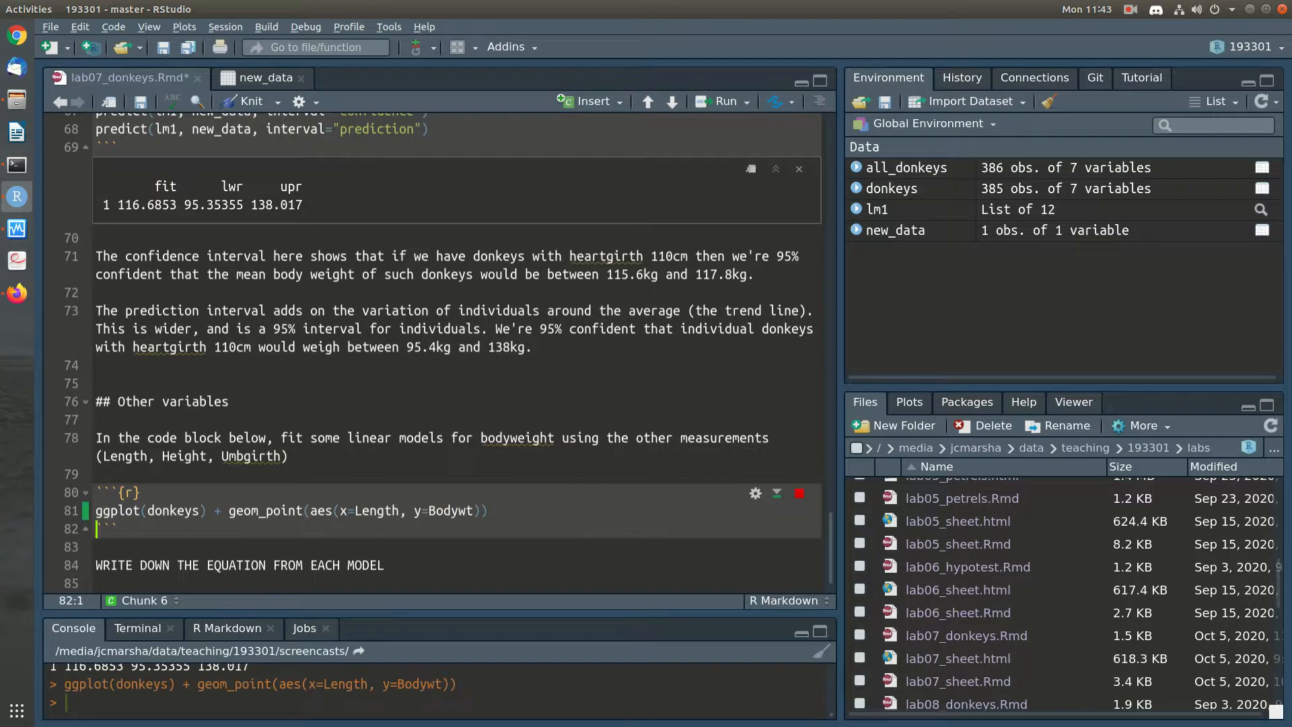
Below the plot code, add the linear model line "lm_length = lm(Bodywt ~ Length, data=donkeys)"
key("Up")
key("End")
key("Return")
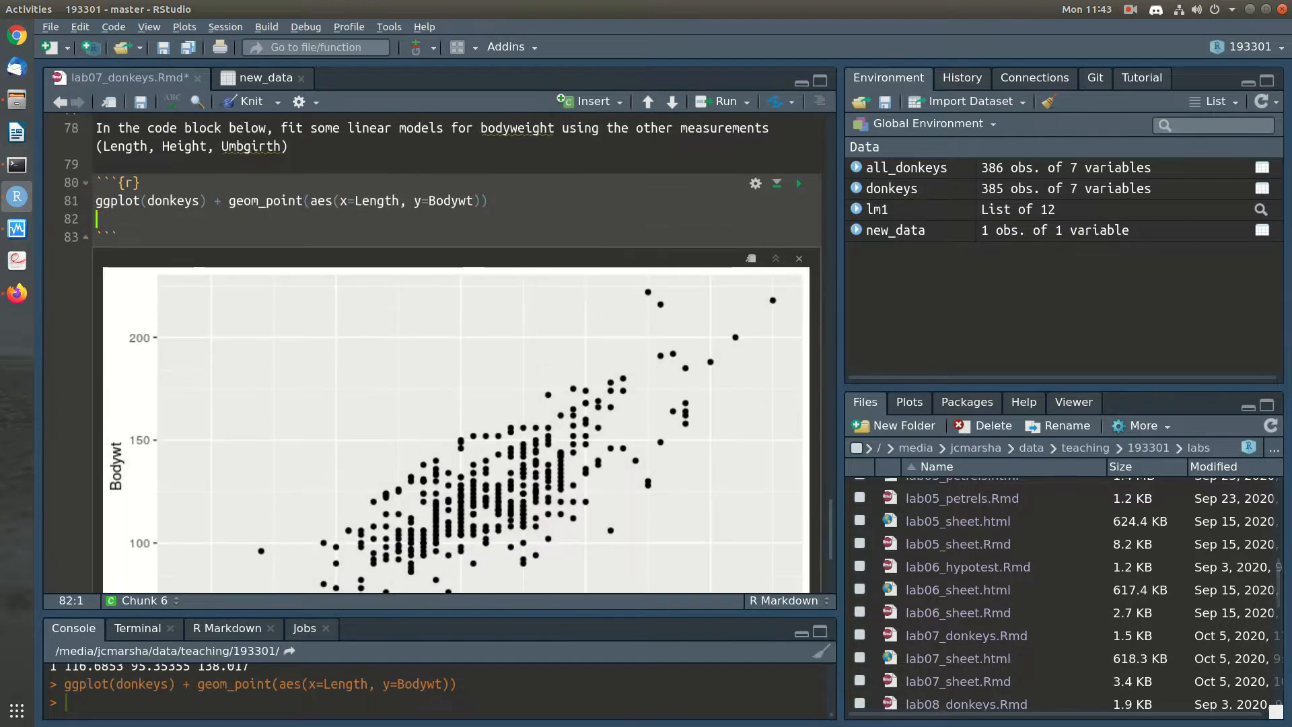
type("lm")
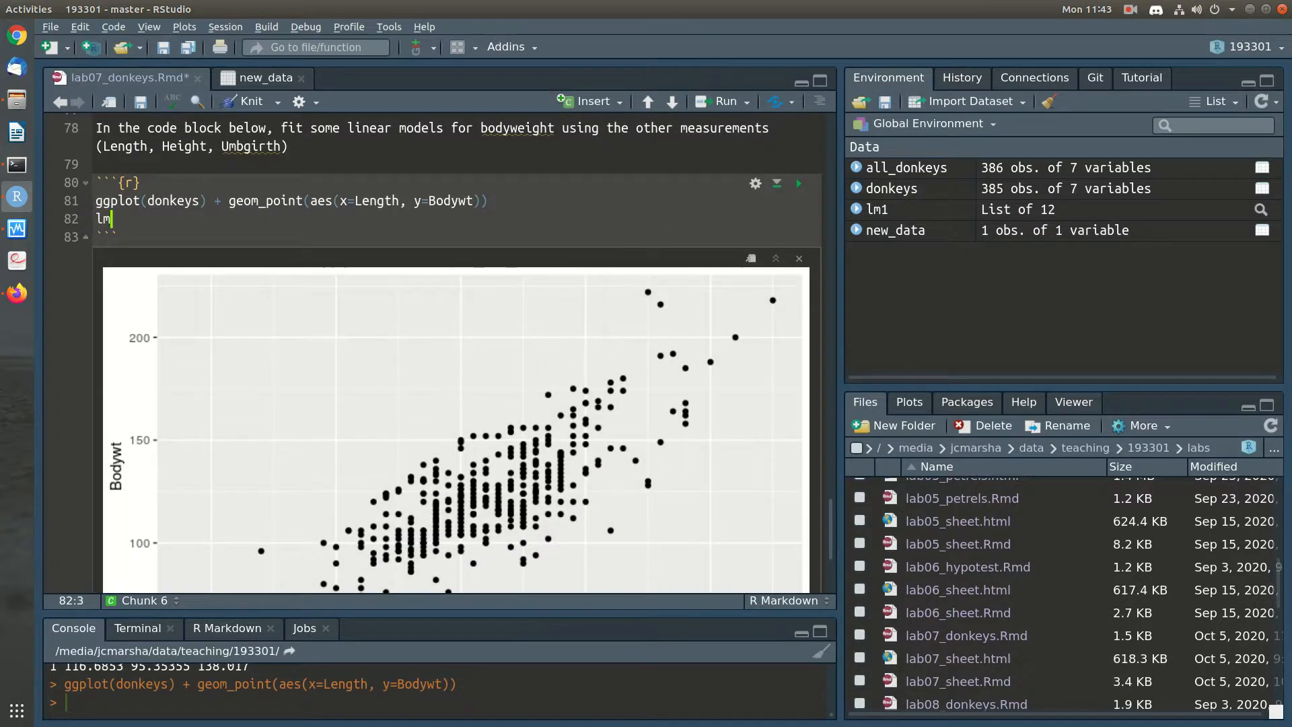
type("_length = ")
type("lm(Body")
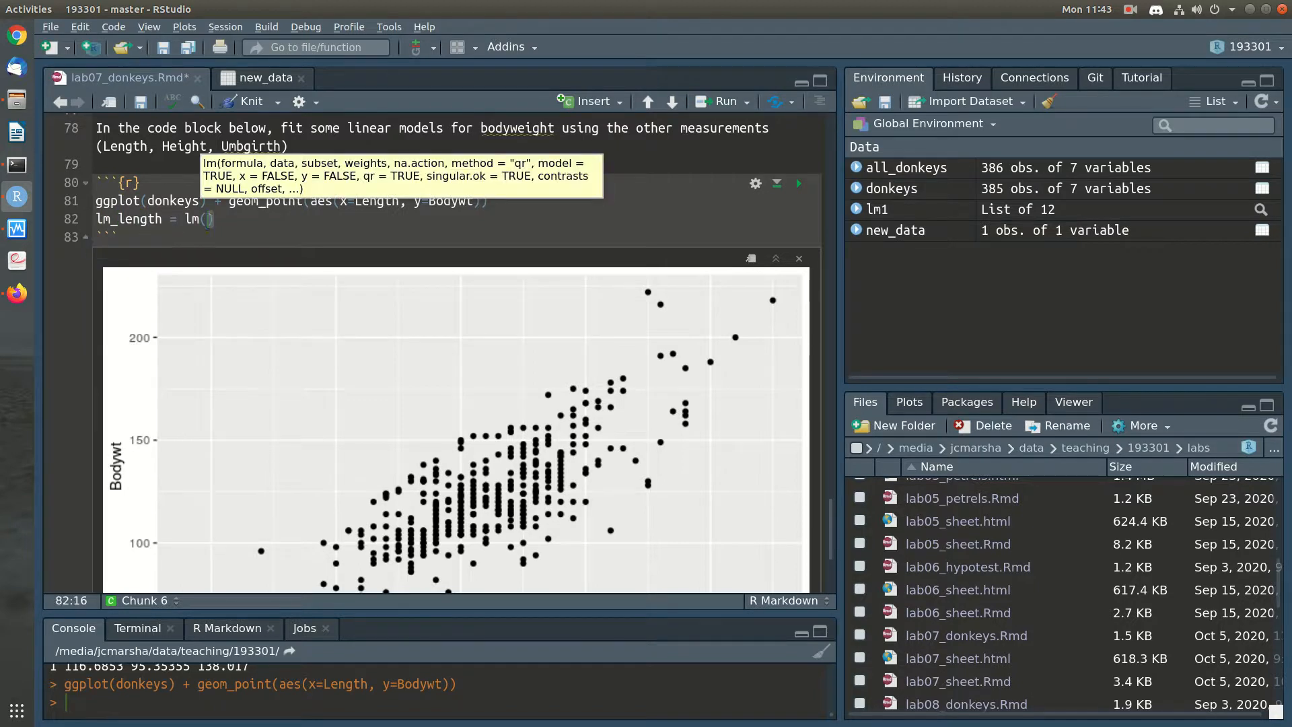
type("wt ~ Length")
type(", data=do")
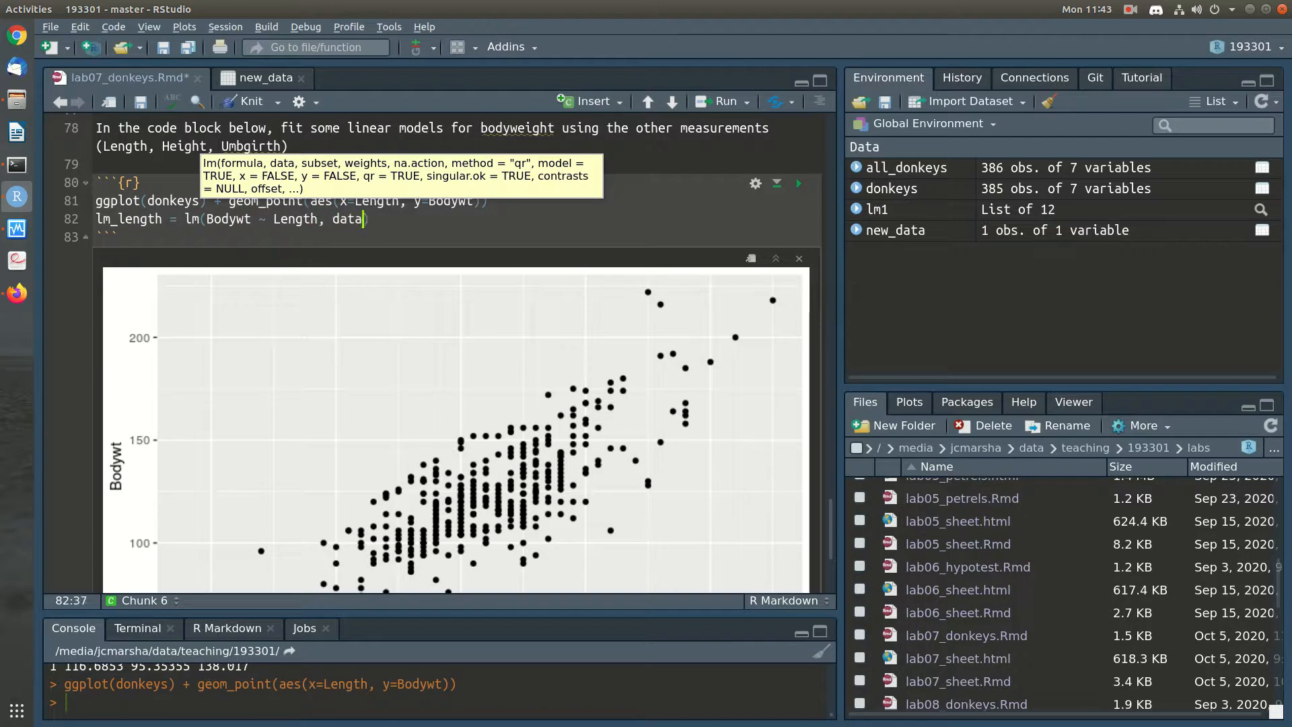
type("nkeys)")
Add a "summary(lm_length)" line beneath the model code
key("Return")
type("sum")
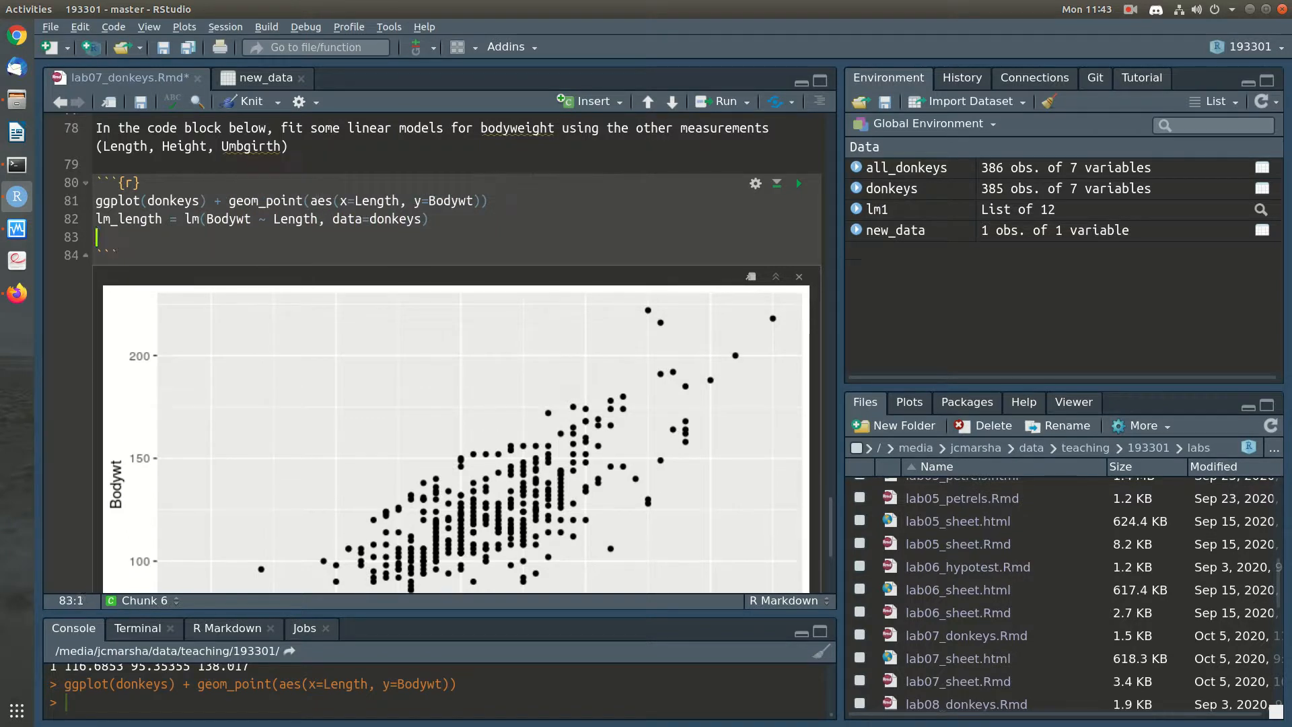
type("mary(lm_")
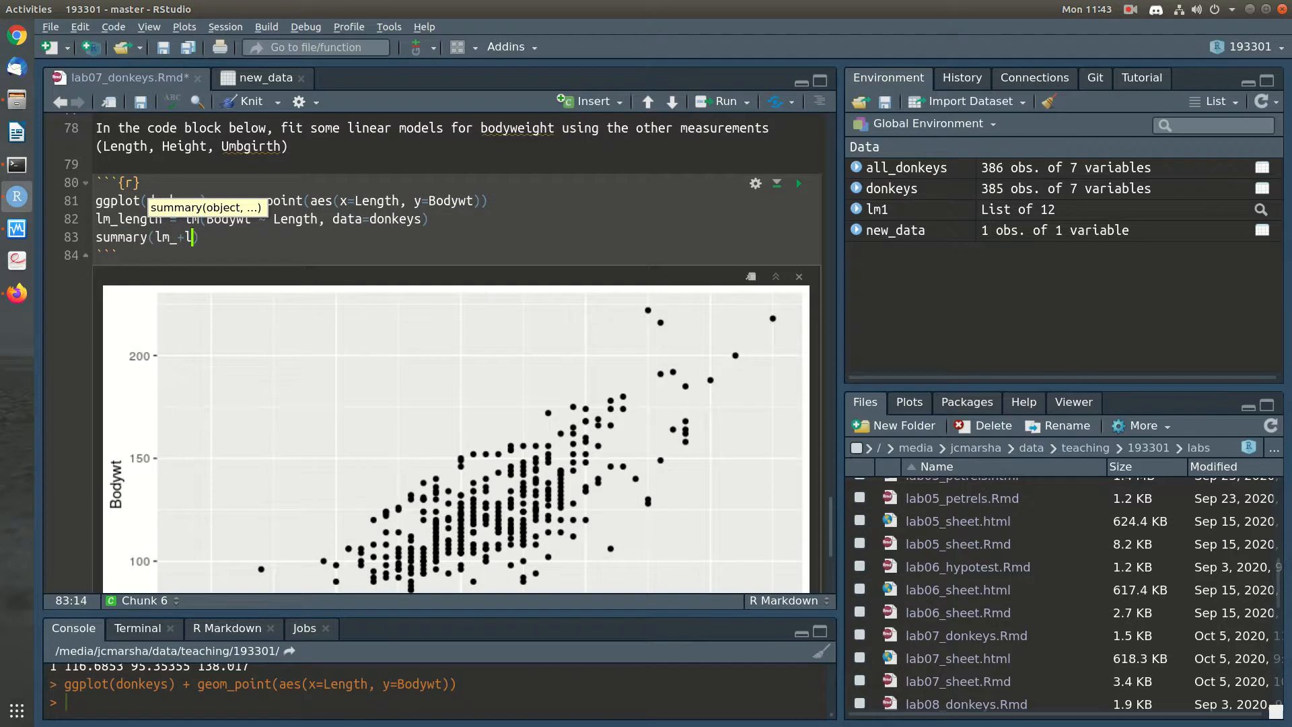
type("length)")
Extend the scatter plot with geom_smooth(aes(x=Length, y=Bodywt), method='lm') and run the plot code
key("Up")
key("Up")
key("End")
type("+")
key("Return")
type("geom")
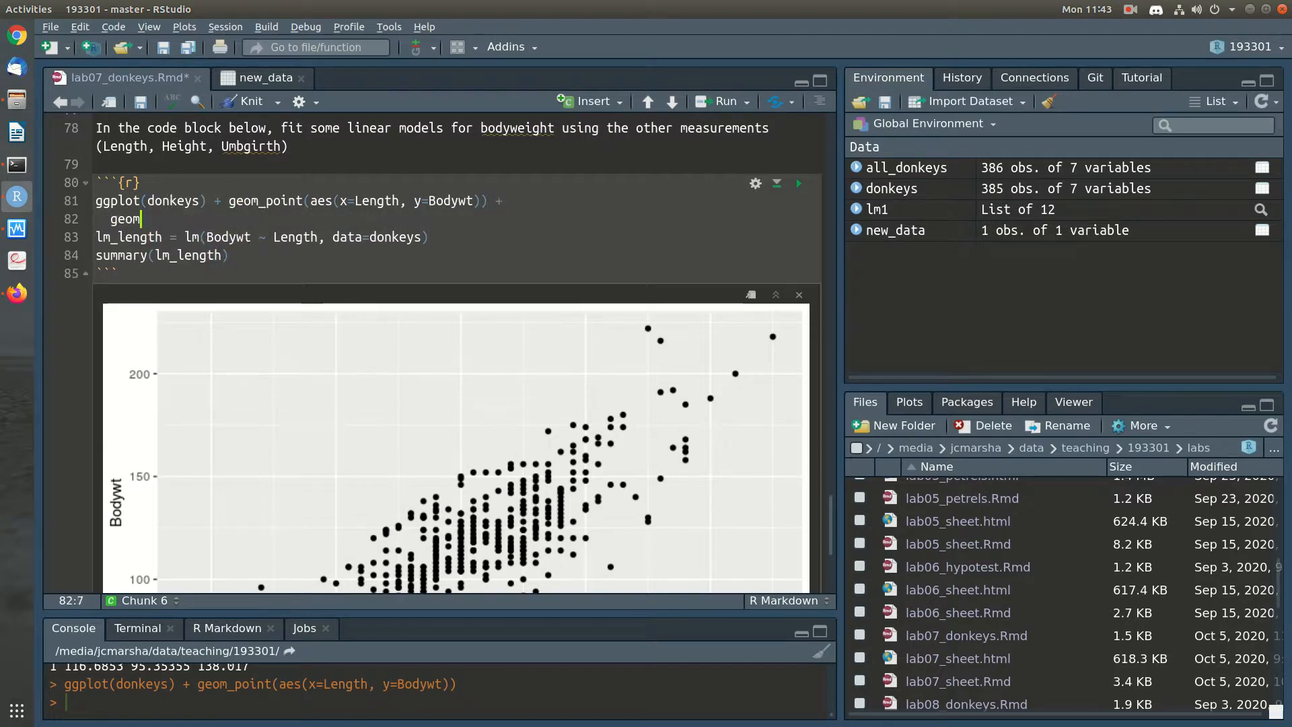
type("_smooth")
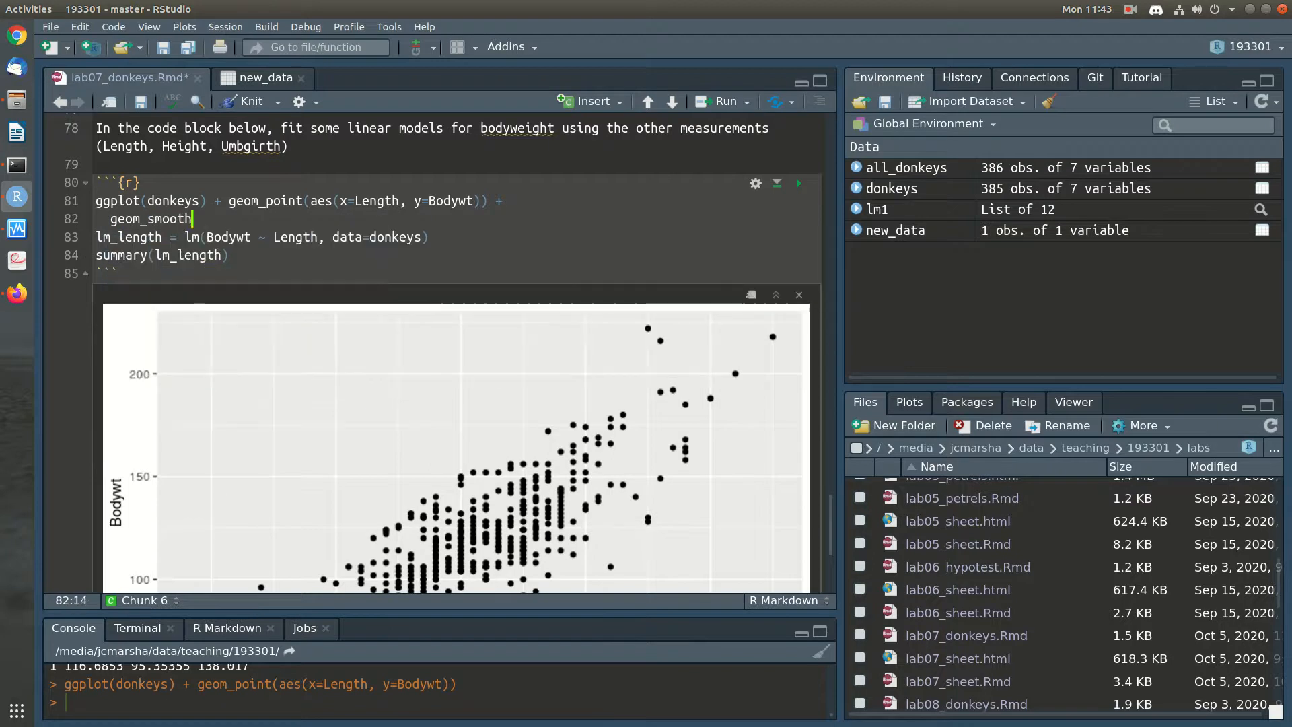
type("(aes(x=Length")
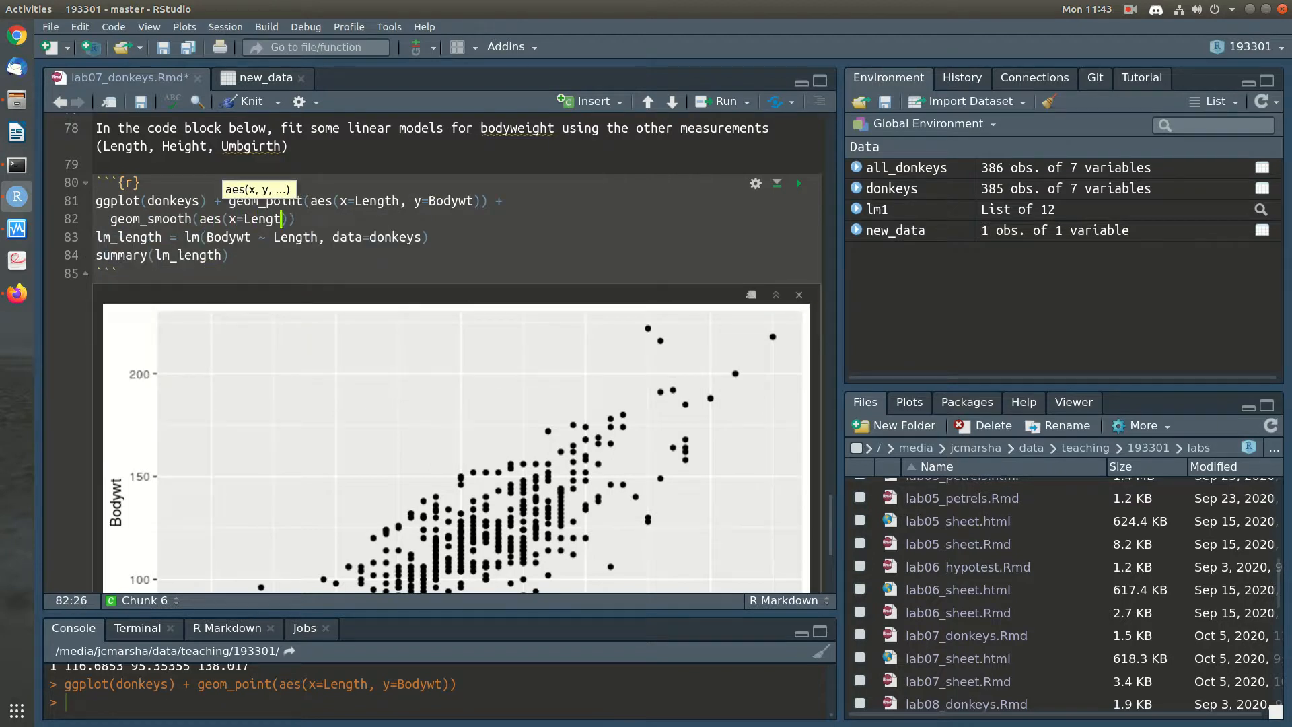
type(", y=Bodyw")
type("t)")
type(", method='lm")
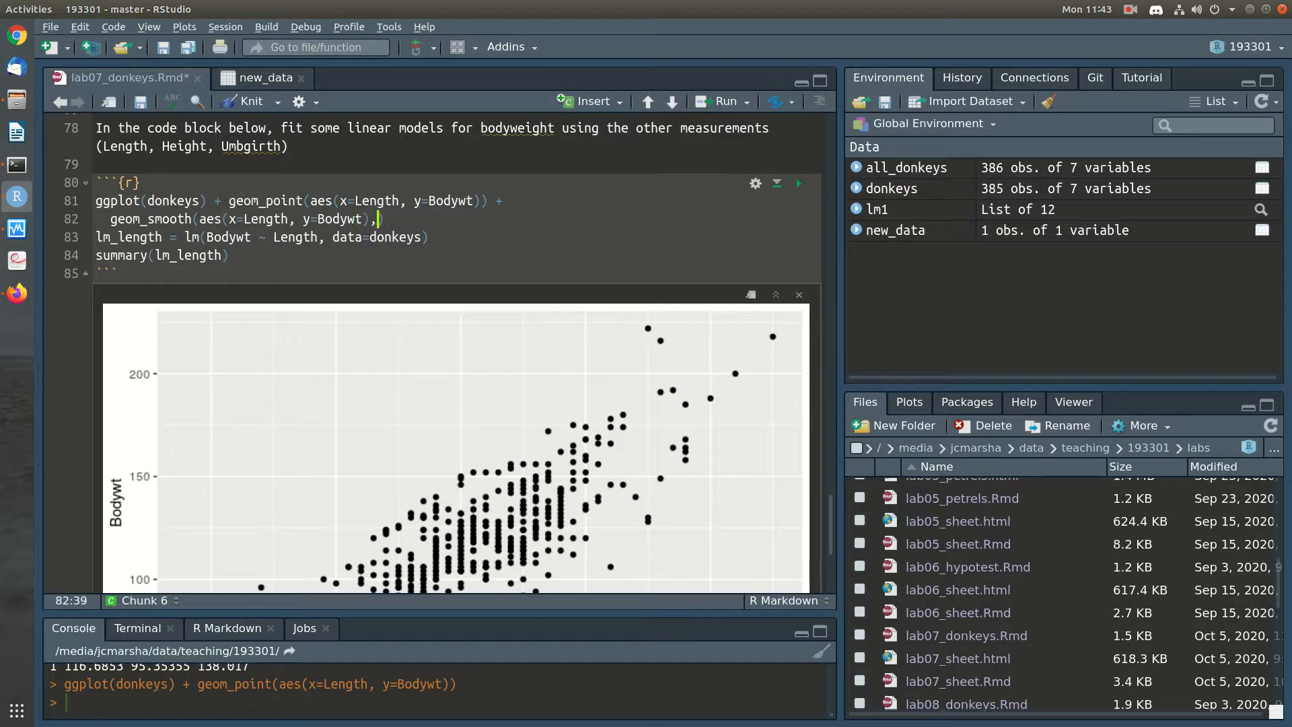
type("')")
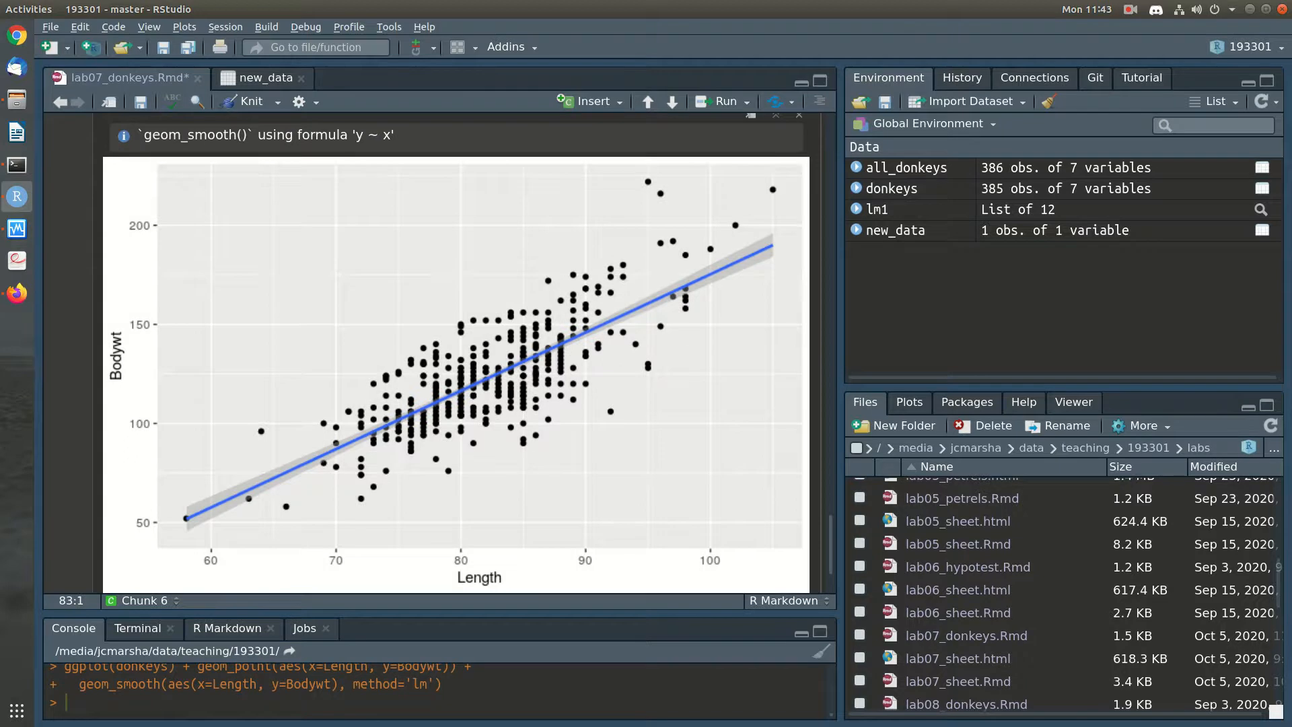
key("ctrl+Return")
key("ctrl+Return")
Run the lm_length model and summary lines, review the fitted plot and display the model summary output
key("ctrl+shift+Return")
scroll(456, 430, "down", 4)
scroll(456, 390, "down", 2)
scroll(456, 391, "up", 2)
scroll(456, 391, "down", 2)
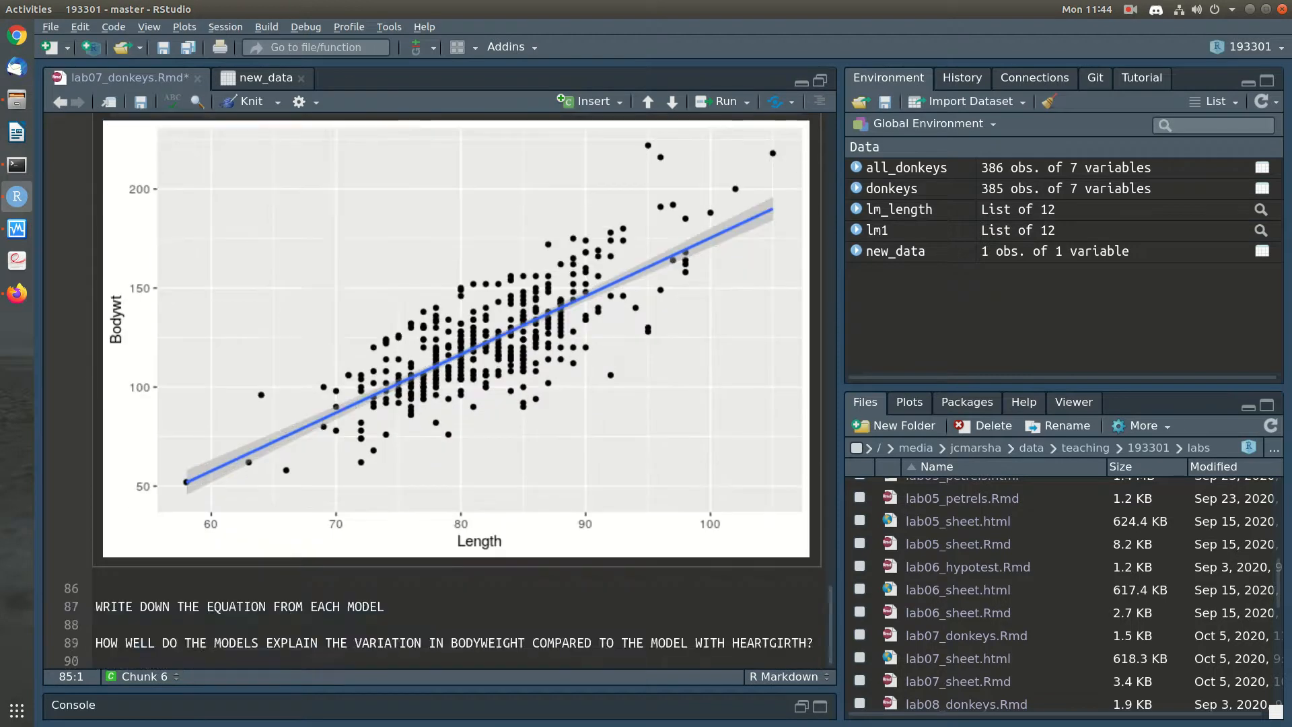
scroll(456, 391, "up", 3)
scroll(456, 391, "down", 2)
scroll(456, 391, "up", 2)
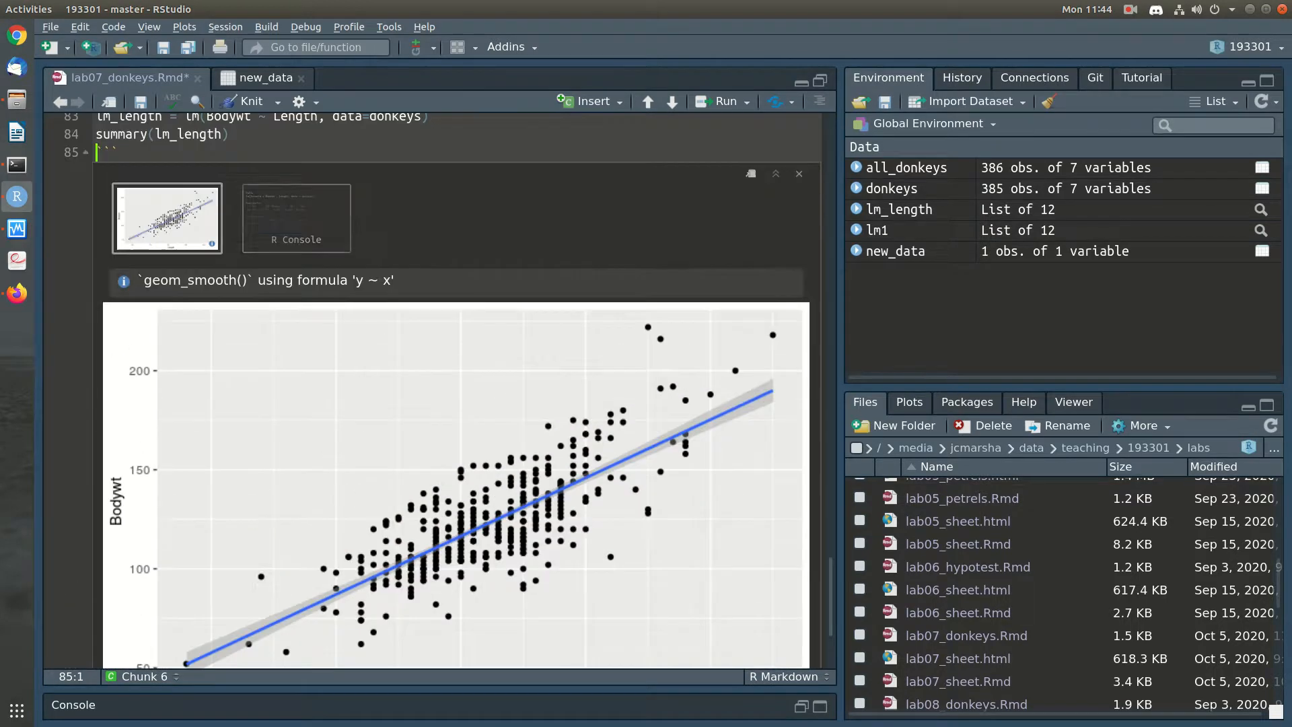
left_click(296, 219)
scroll(456, 390, "down", 2)
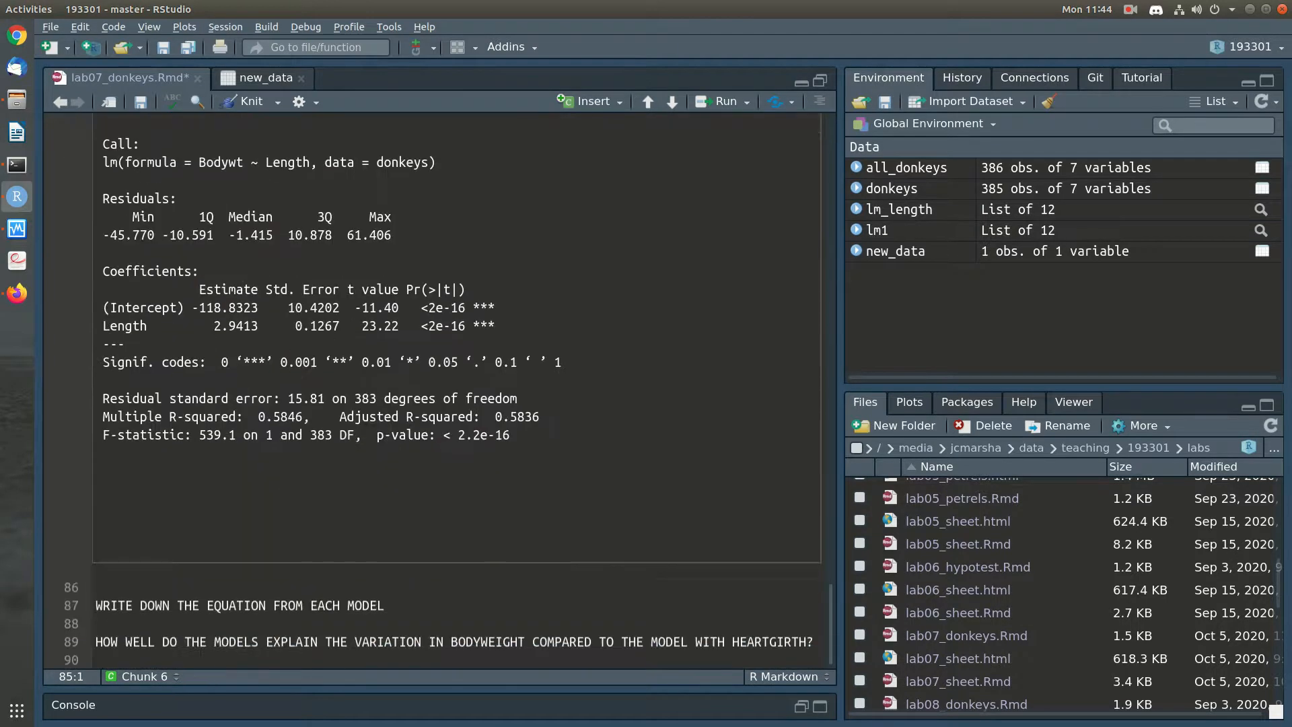
Below the chunk output, write the introductory line "For length, the equation is:" followed by a blank line
left_click(97, 588)
type("For length, t")
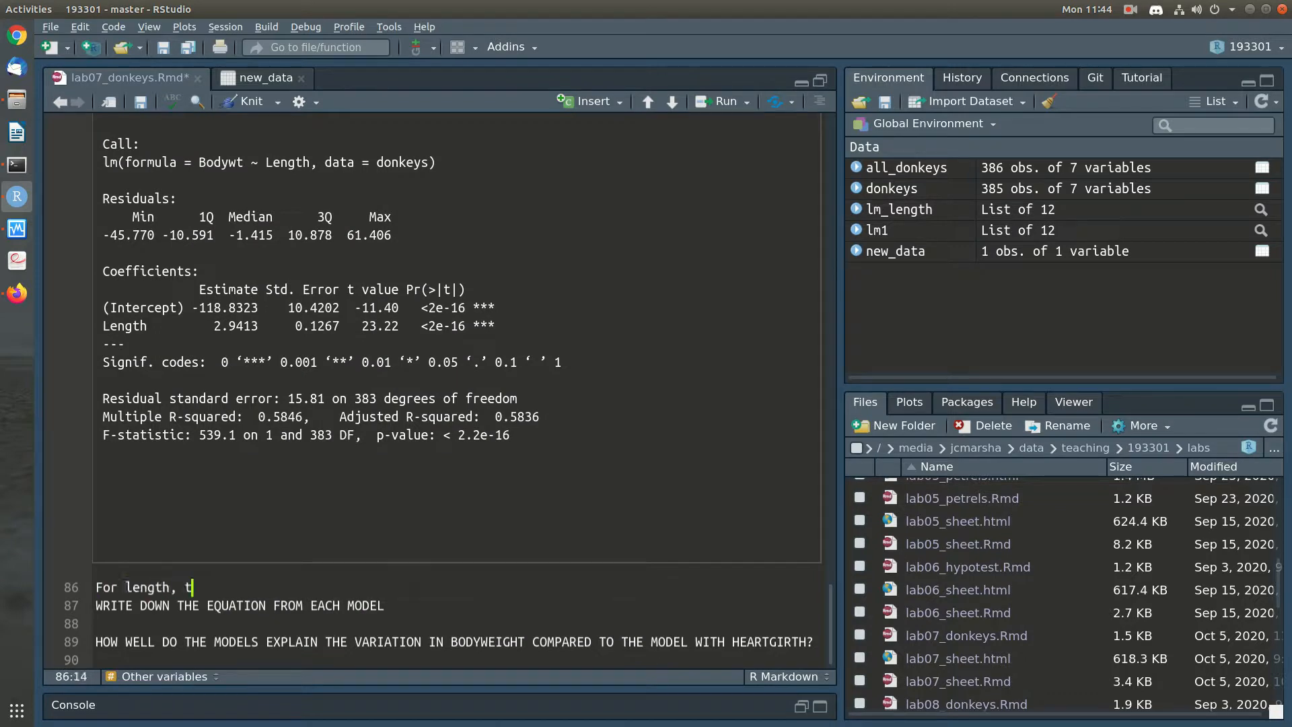
type("he equation is:")
key("Return")
key("Return")
Write the model equation "Bodyweight = -118.8 + 2.94 * Length" under the introductory line
type("Bodyweigh")
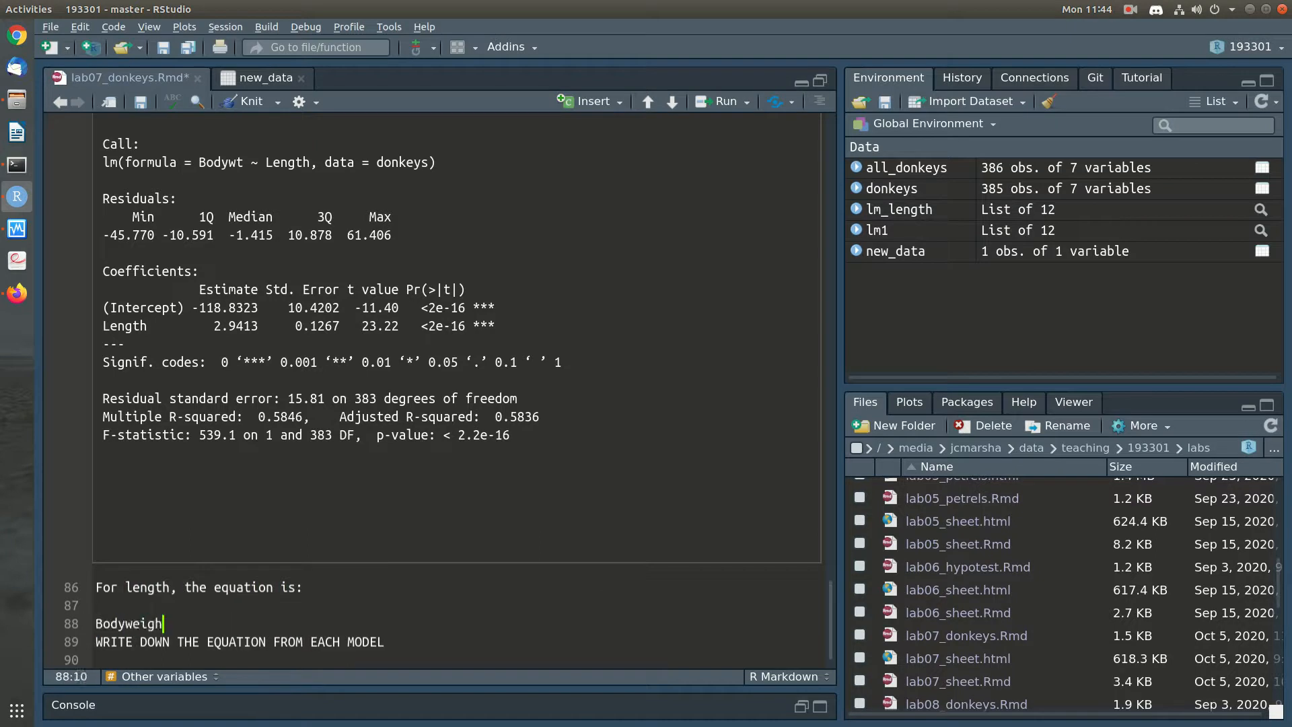
type("t = -118.8 + 2.94 * Length")
key("Return")
key("Return")
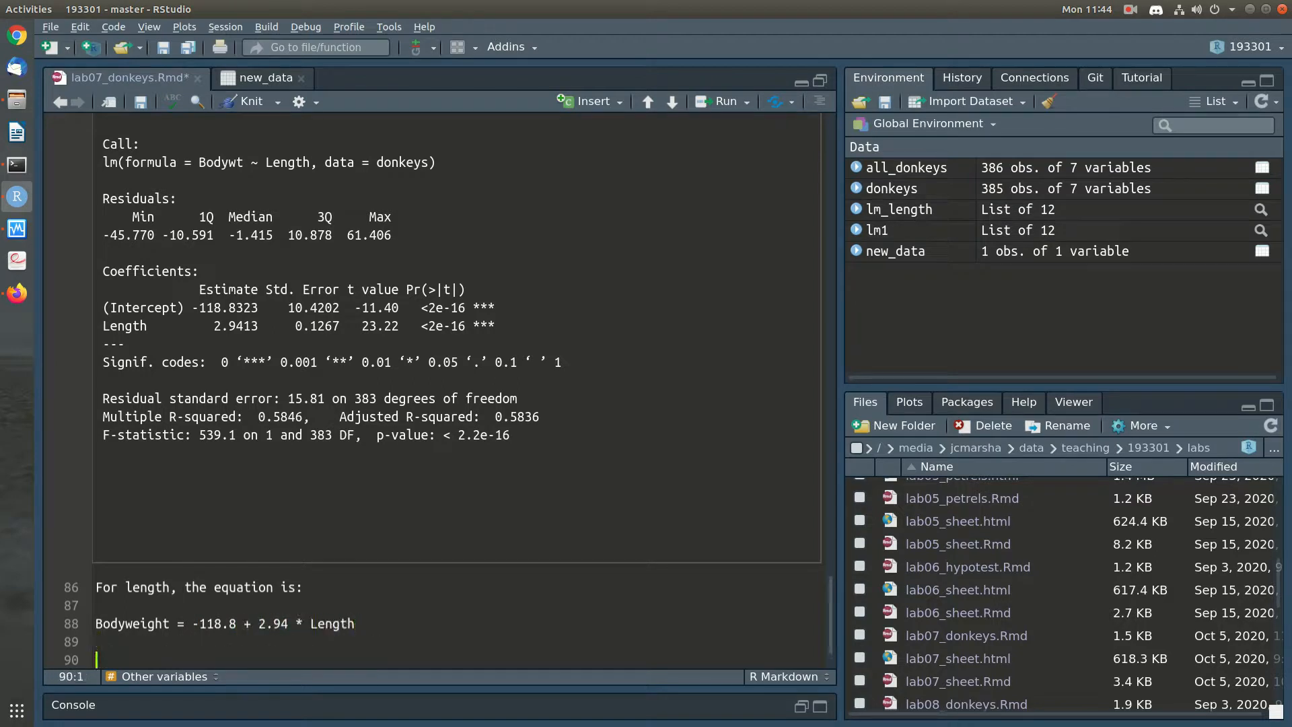
Add the note "This model explains around 58% of the variation in bodyweight." below the equation and save the notebook
key("Return")
type("Tgus")
key("BackSpace")
key("BackSpace")
key("BackSpace")
type("gus")
key("BackSpace")
key("BackSpace")
key("BackSpace")
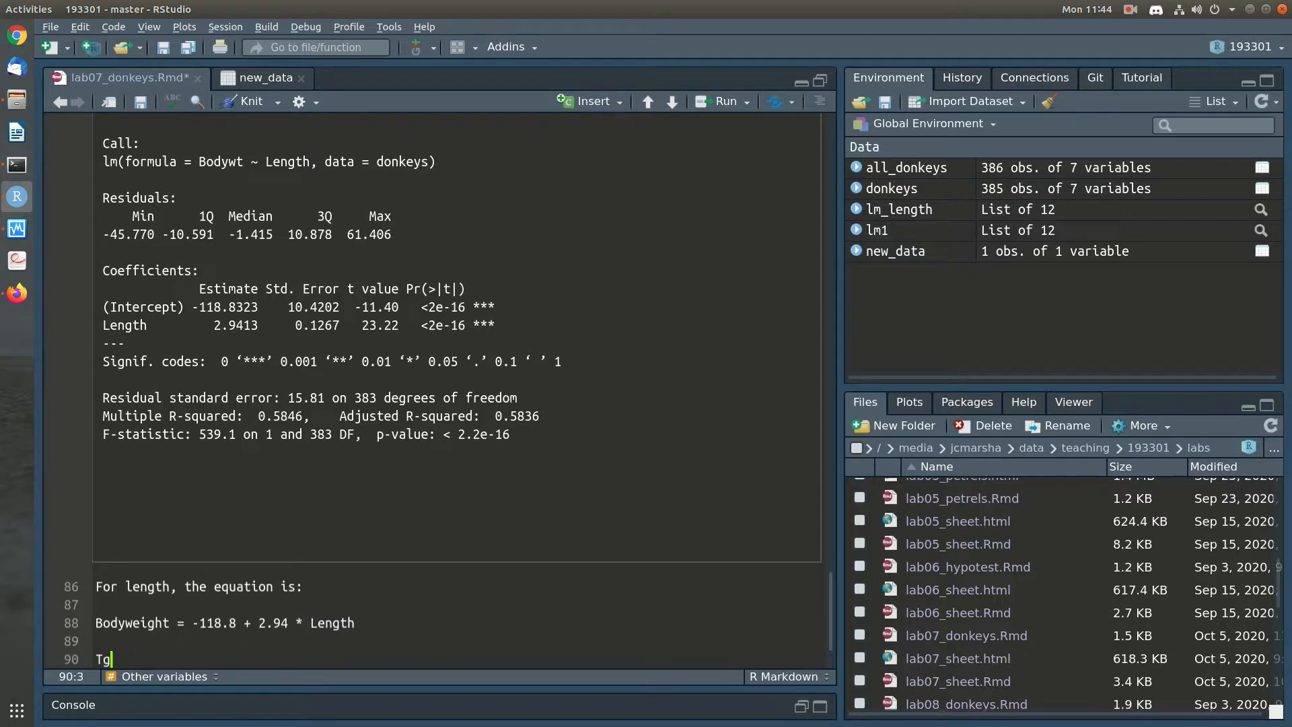
type("his model e")
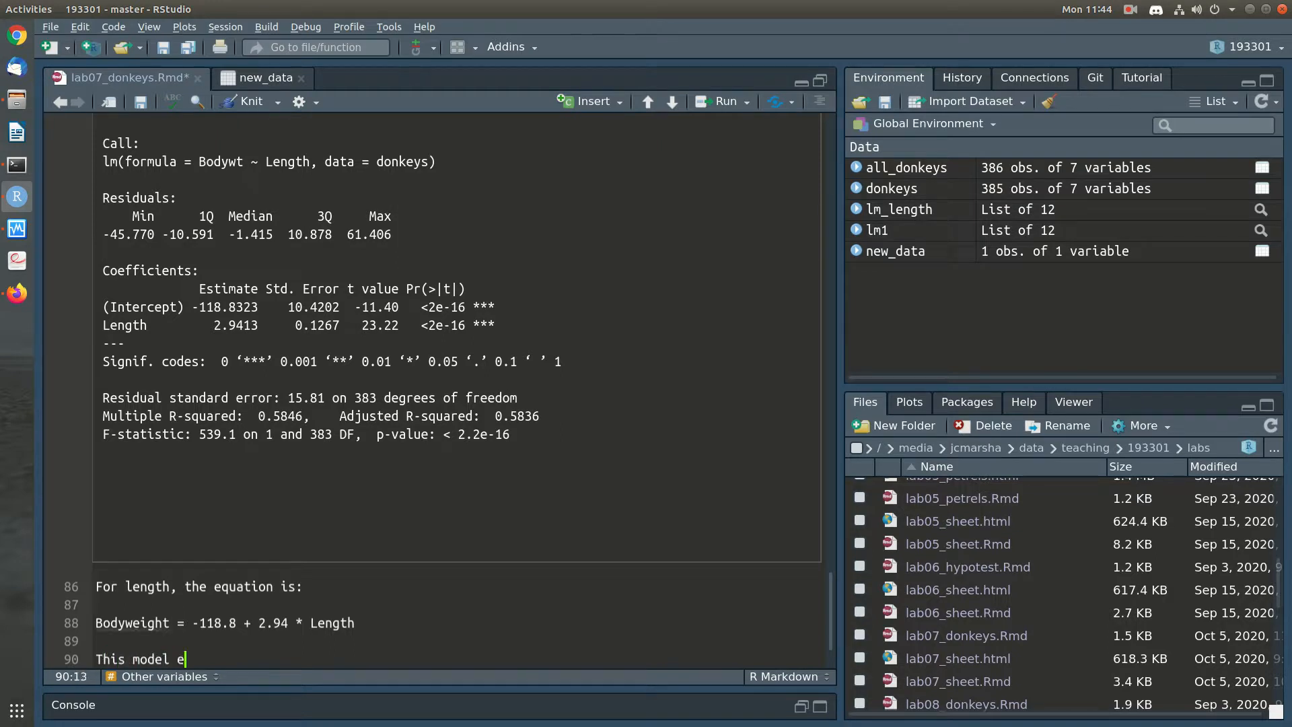
type("xplains around 58% of the v")
type("ariation in b")
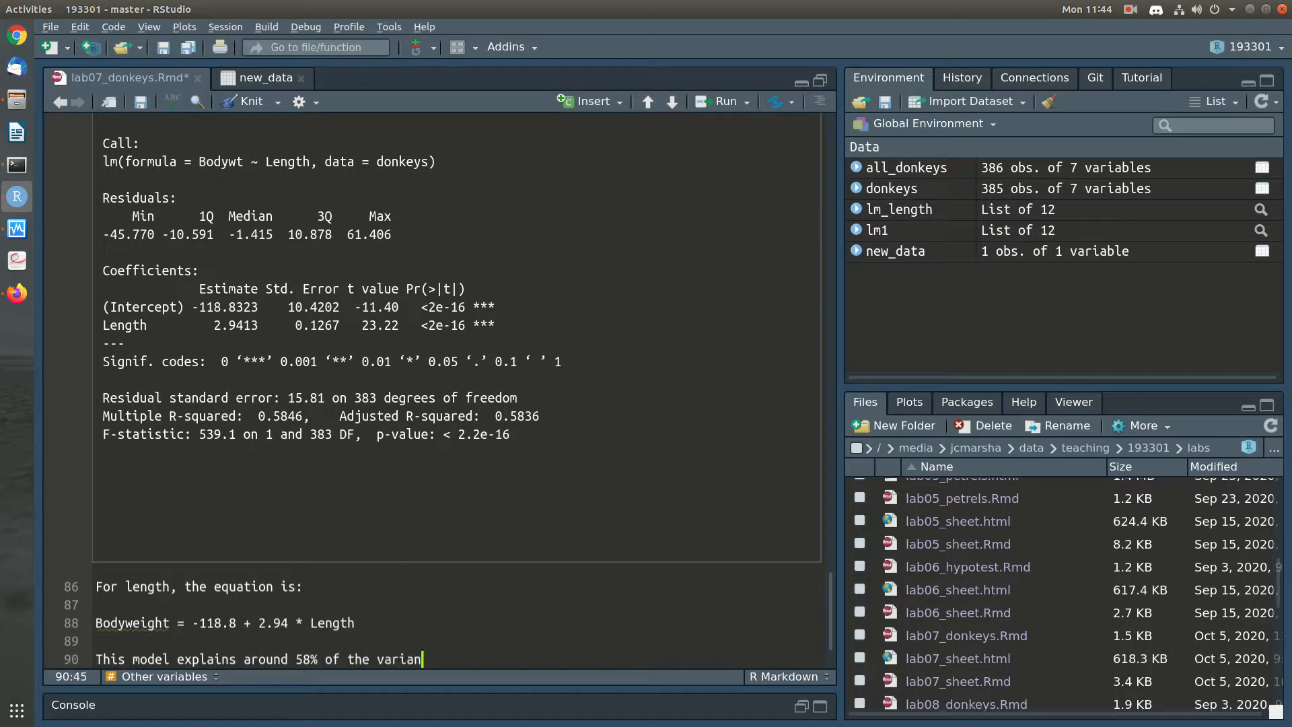
type("odyweight.")
key("Return")
key("ctrl+s")
key("Up")
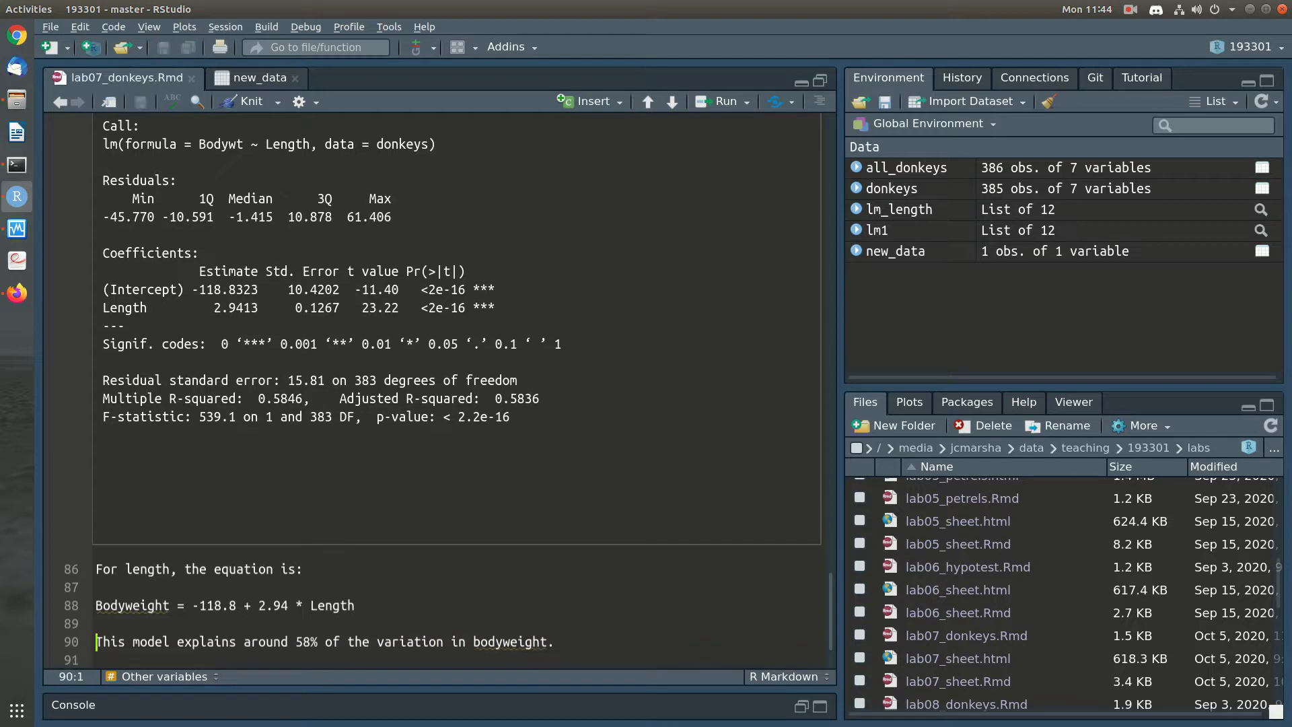
Examine the scatter plot of body weight against length with its trend line, and return to the model summary
scroll(430, 391, "up", 5)
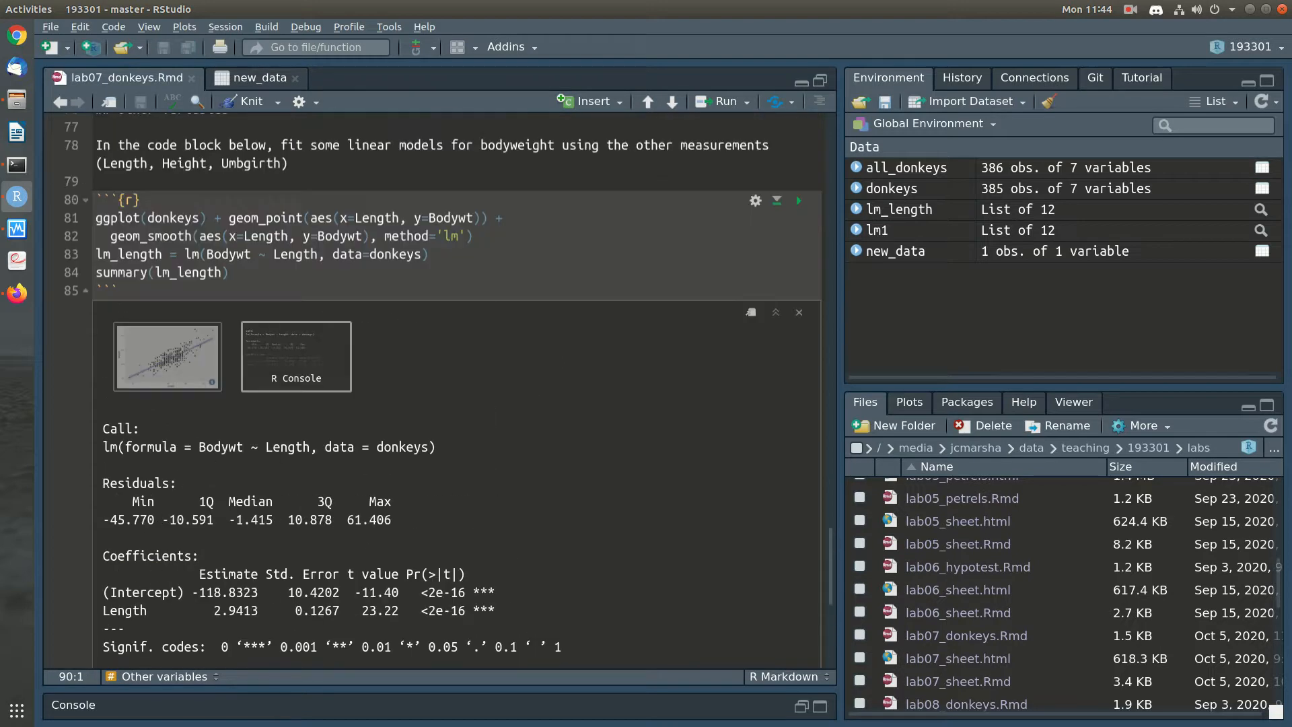
left_click(167, 357)
scroll(167, 357, "down", 2)
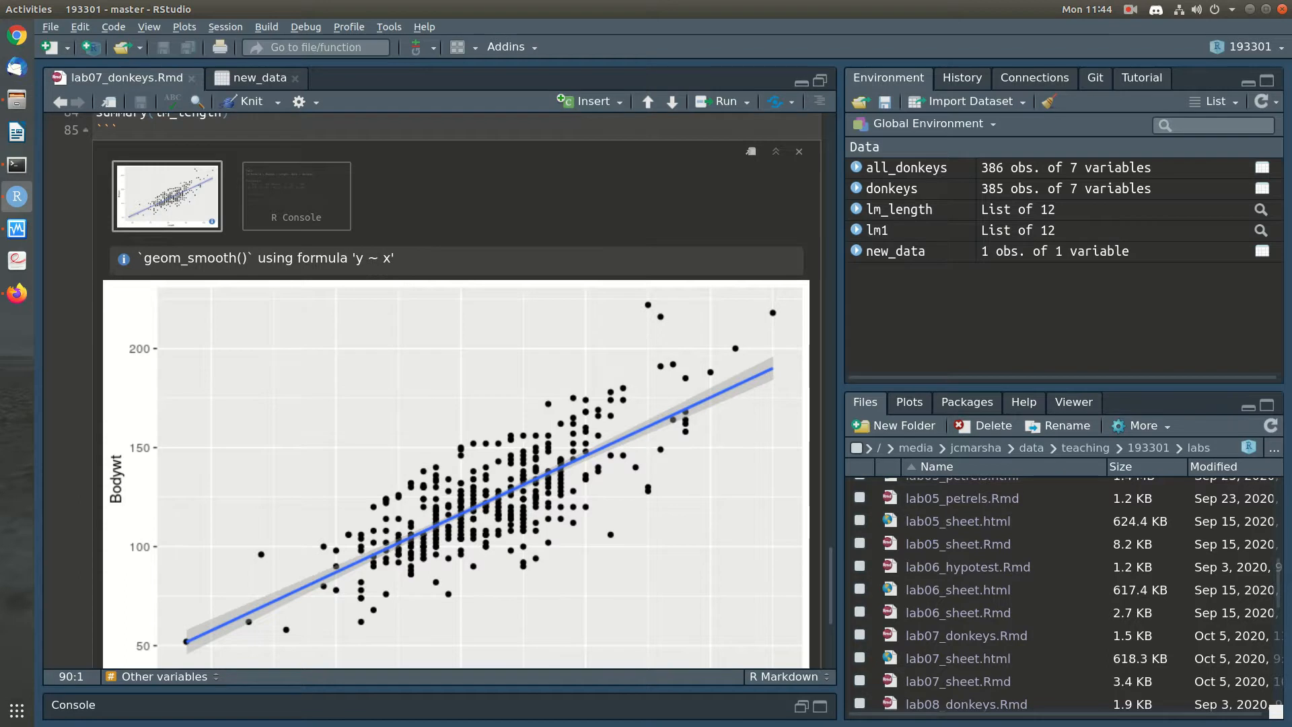
left_click(297, 196)
scroll(431, 390, "down", 5)
Insert the heading "### Length" followed by a blank line above the length model's code chunk
key("Down")
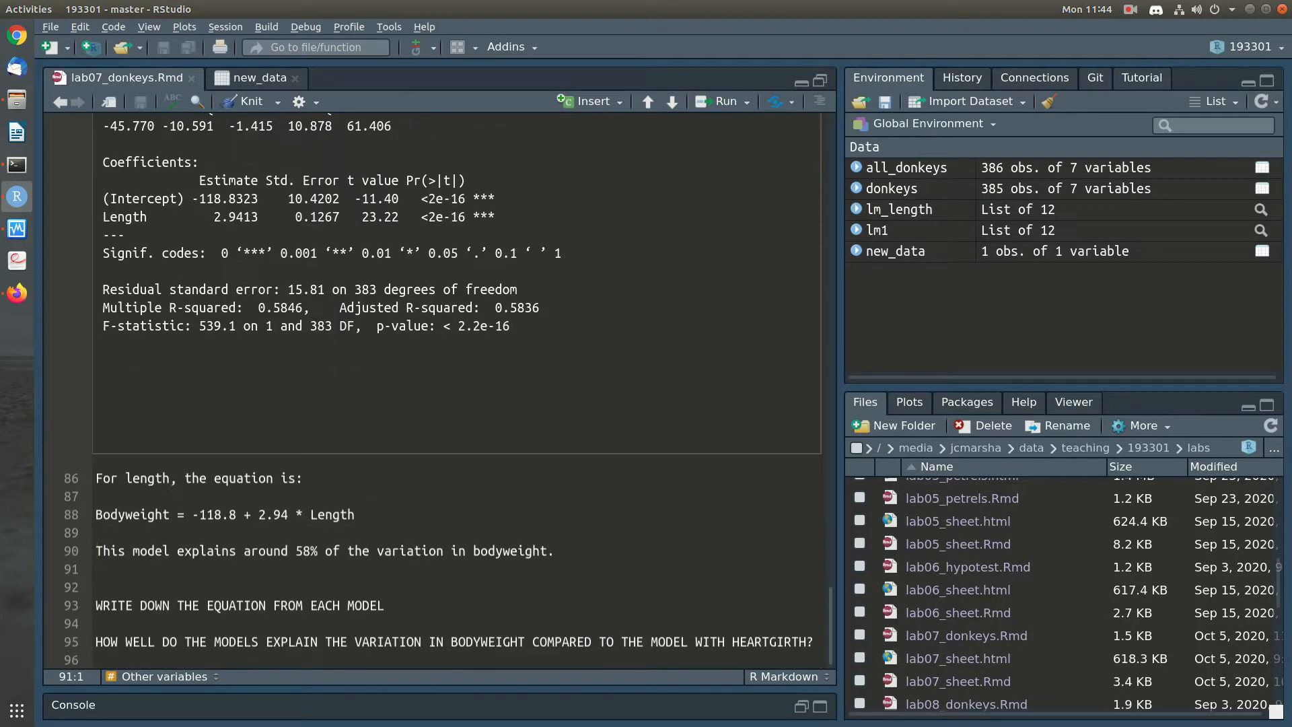
key("Return")
scroll(430, 390, "up", 10)
left_click(97, 279)
key("Down")
key("Down")
key("Down")
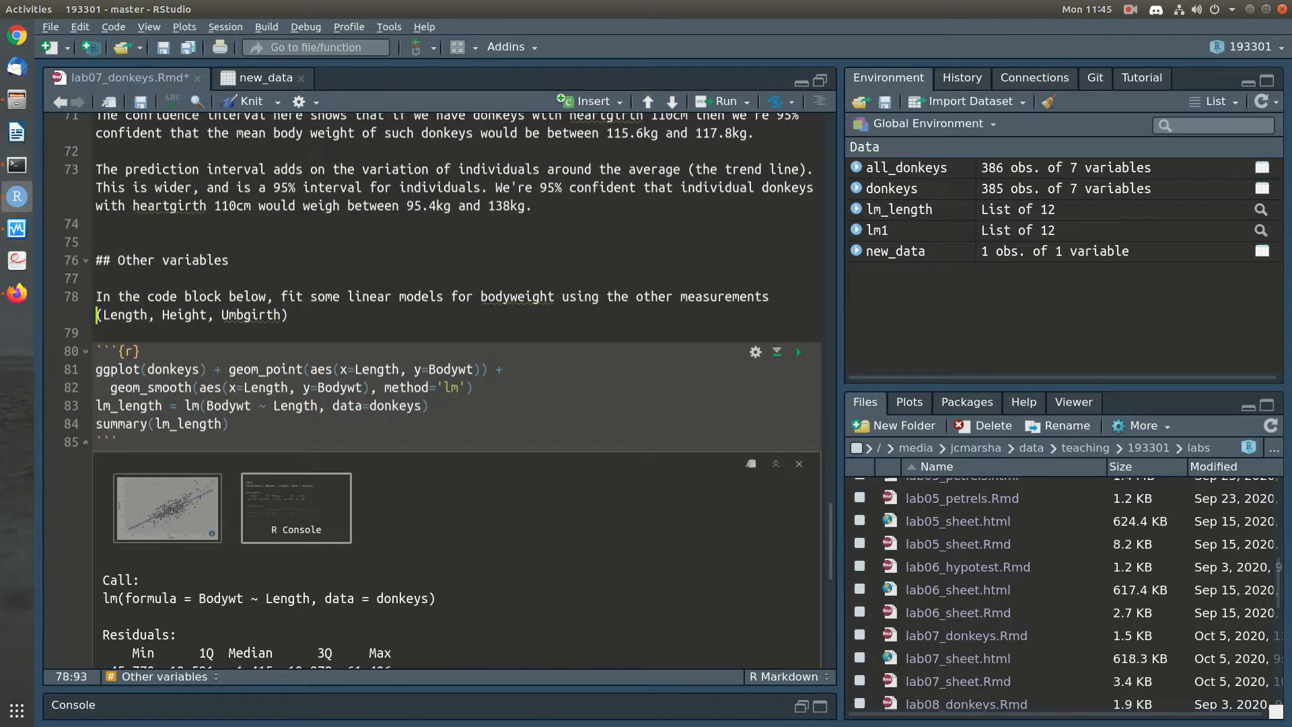
key("Return")
type("##")
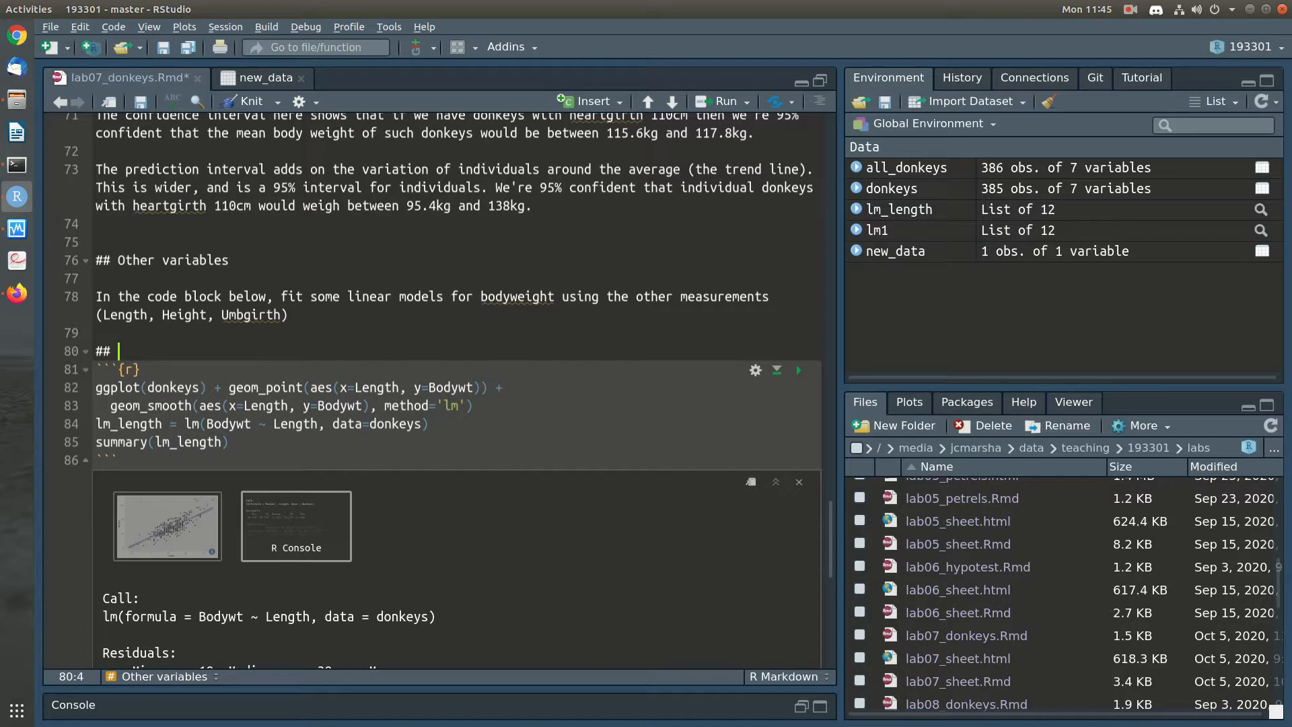
type("# Length")
key("Return")
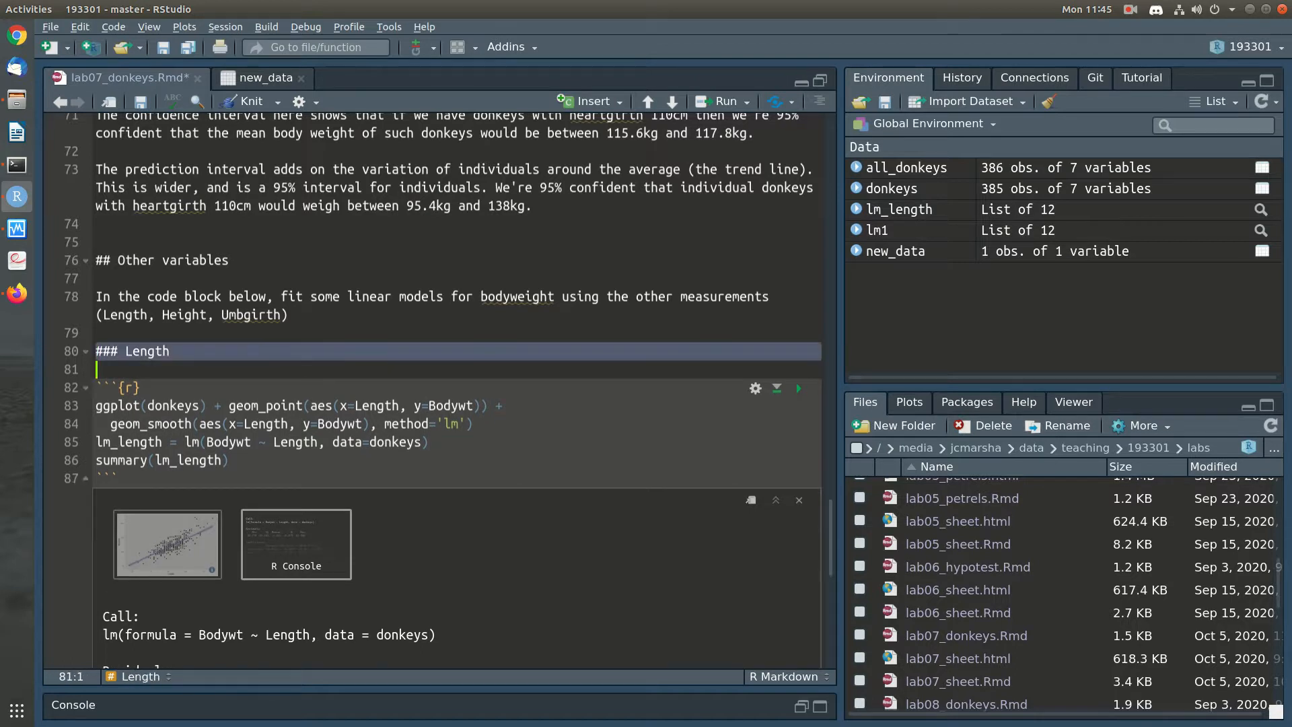
Duplicate the Length heading and its code chunk below the 58% note, and retitle the copied heading "Height"
key("shift+Down")
key("shift+Down")
key("shift+Down")
key("shift+Down")
key("shift+Down")
key("shift+Down")
key("shift+End")
key("ctrl+c")
key("Down")
key("Down")
key("Down")
key("Down")
key("Down")
key("Down")
key("Down")
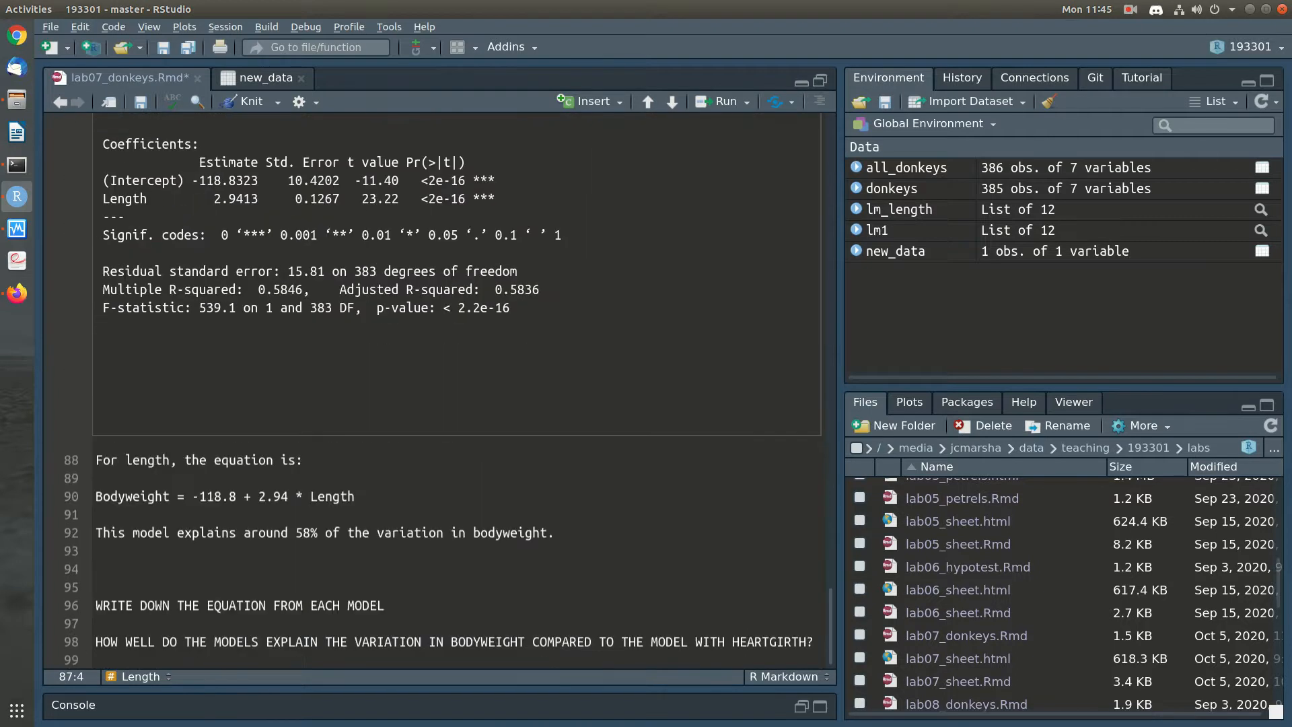
key("ctrl+v")
double_click(155, 533)
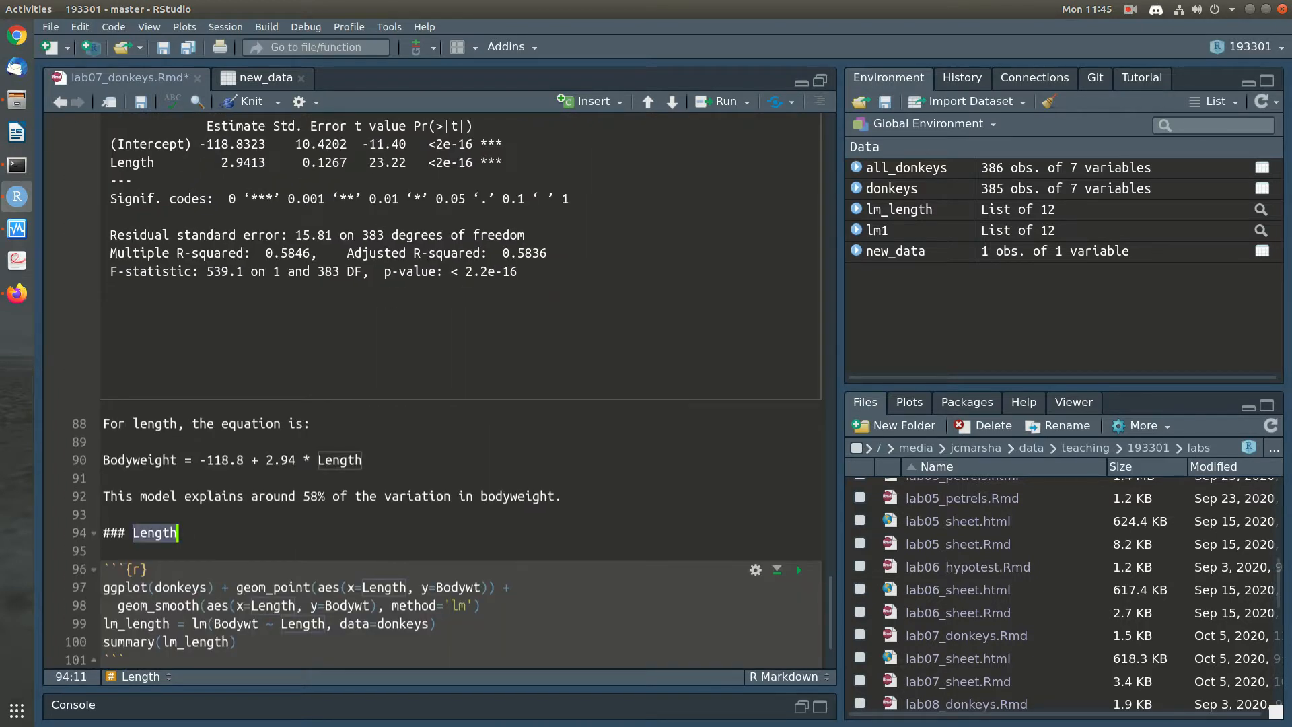
type("Height")
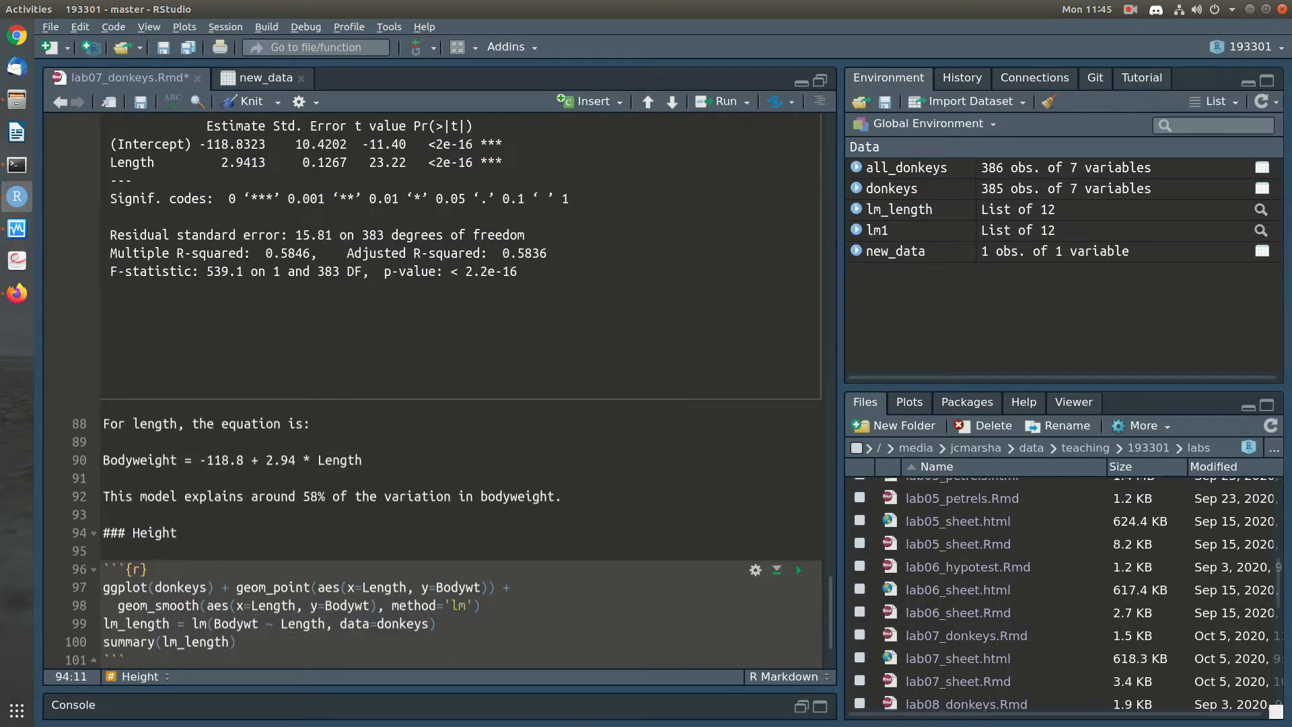
Replace Length with Height in the copied chunk's point plot, trend line and lm formula
double_click(156, 533)
key("ctrl+c")
double_click(402, 587)
key("ctrl+v")
double_click(275, 605)
key("ctrl+v")
double_click(304, 623)
key("ctrl+v")
Rename the copied chunk's model to lm_height in both the assignment and the summary call, and save the notebook
left_click_drag(125, 623, 170, 623)
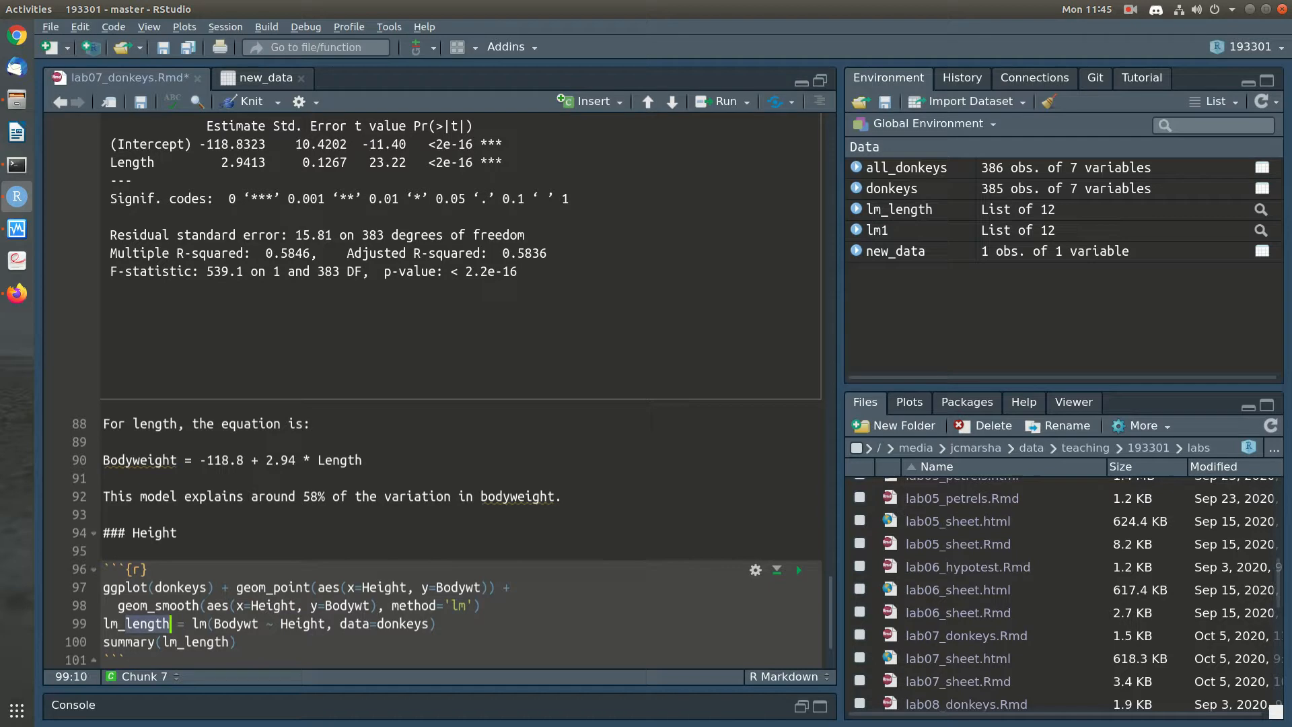
type("height")
double_click(147, 623)
key("ctrl+c")
double_click(199, 642)
key("ctrl+v")
key("ctrl+s")
scroll(431, 391, "down", 2)
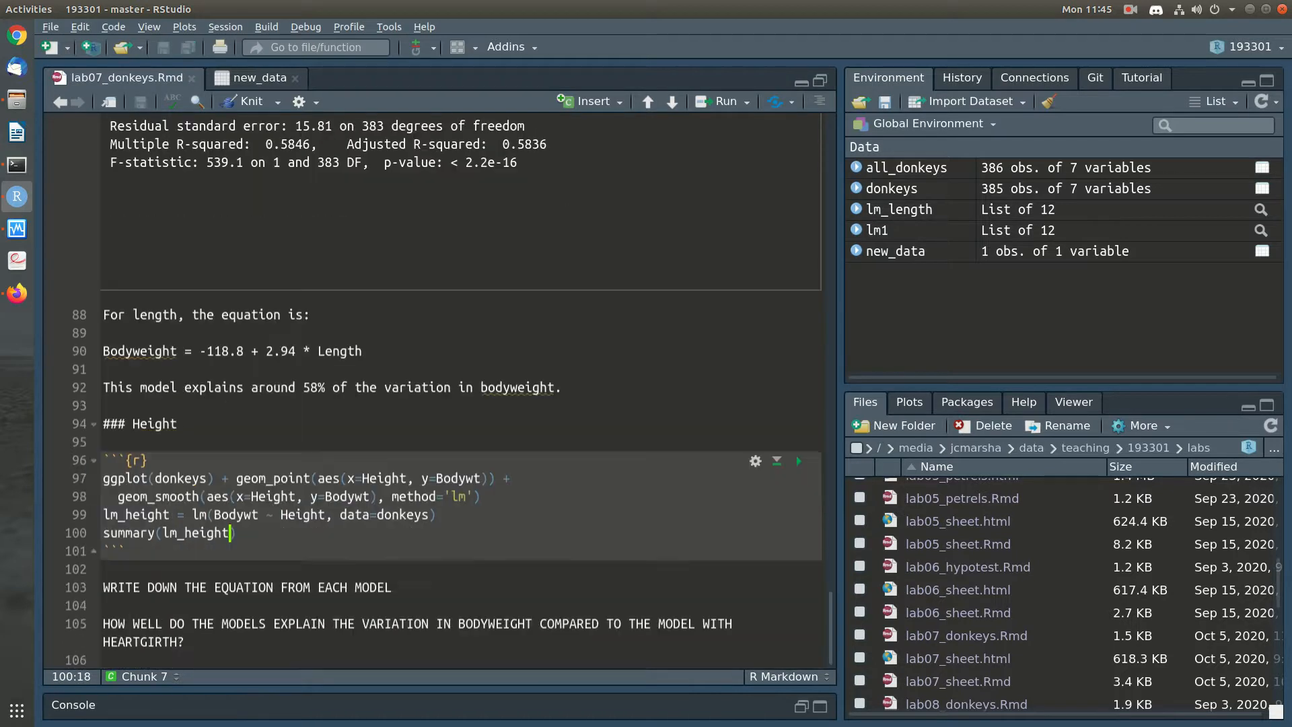
Add a blank line below the Height chunk, save, run the chunk and display its model summary
left_click(105, 569)
key("Return")
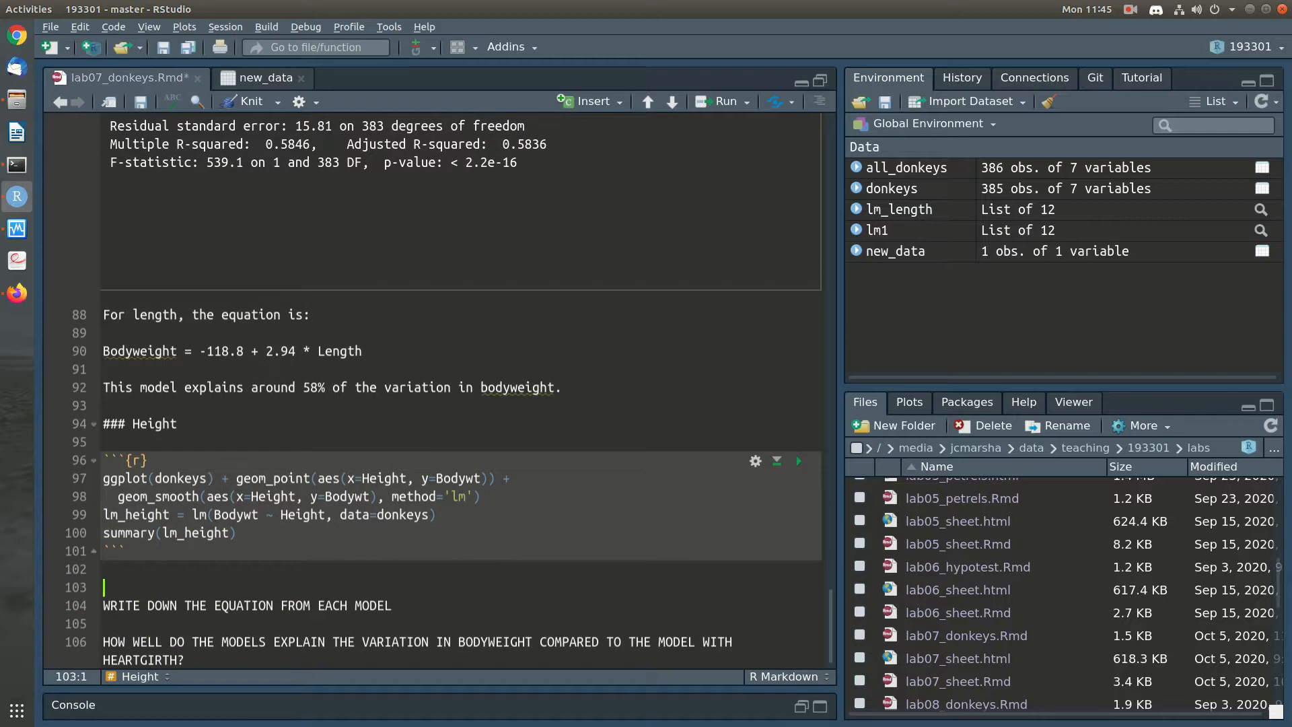
key("ctrl+s")
left_click(799, 461)
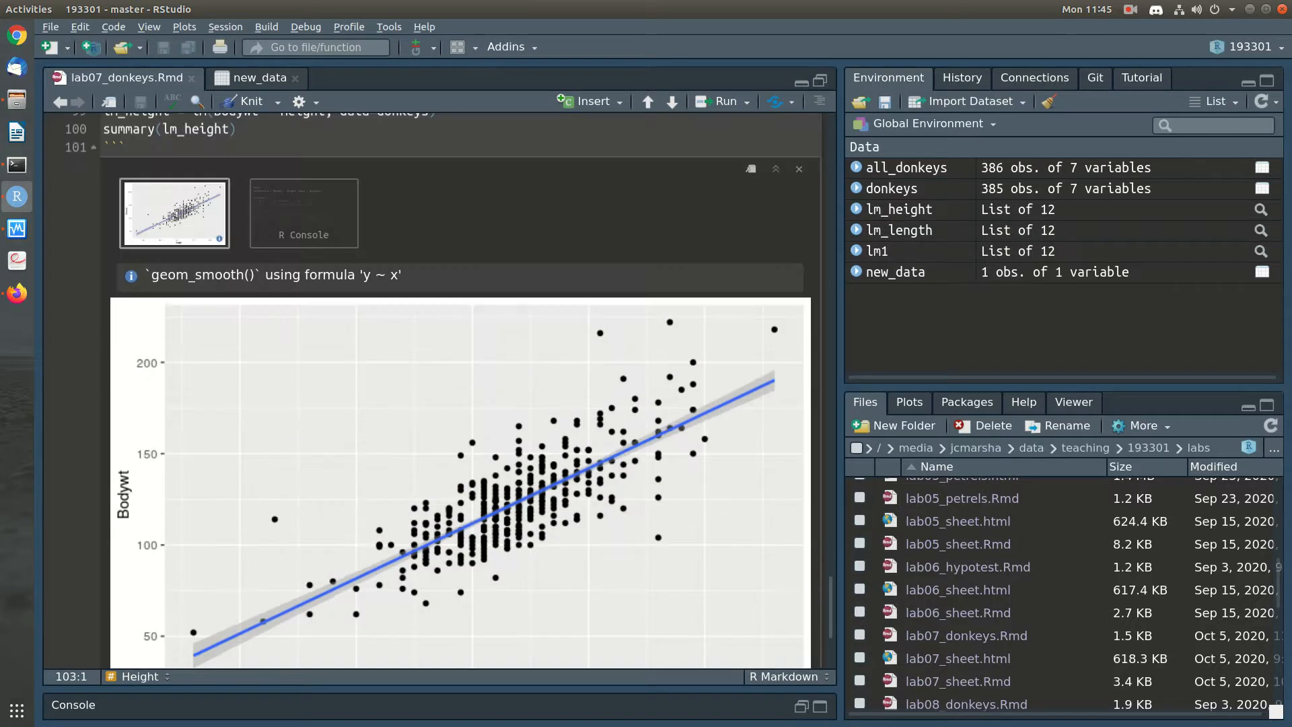
scroll(303, 282, "up", 1)
left_click(304, 276)
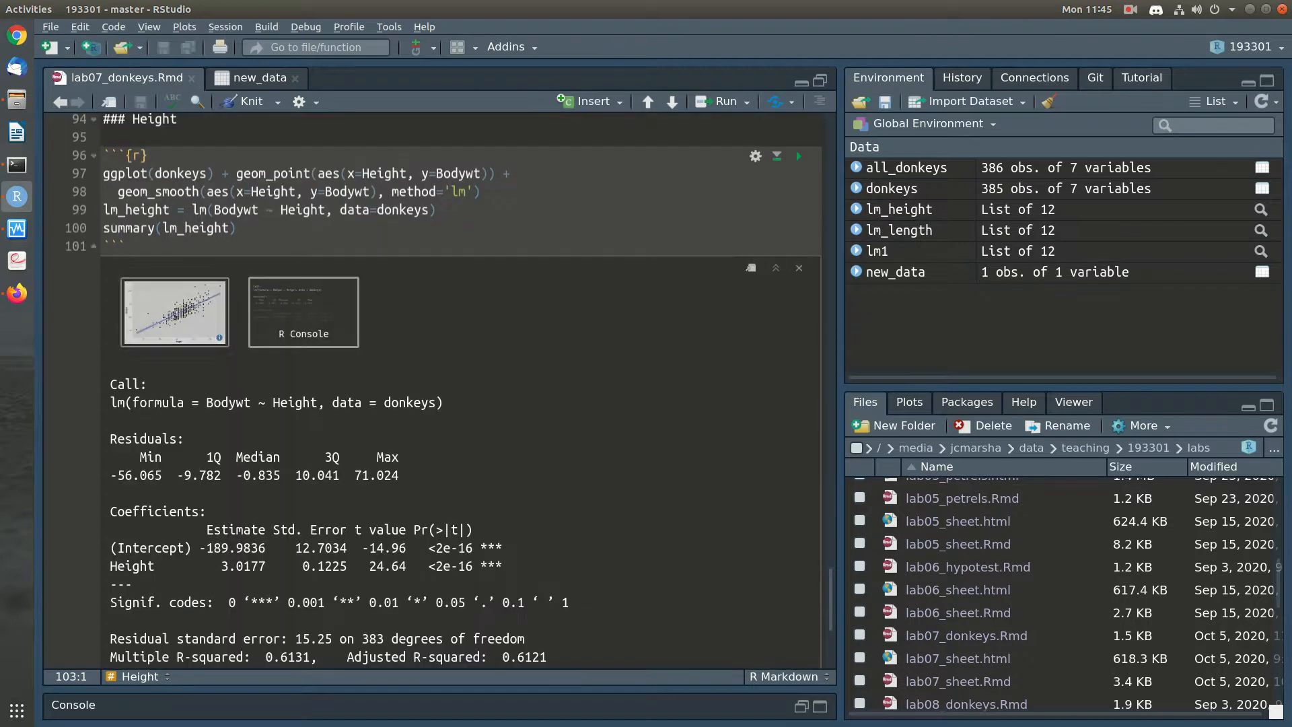
scroll(464, 390, "down", 2)
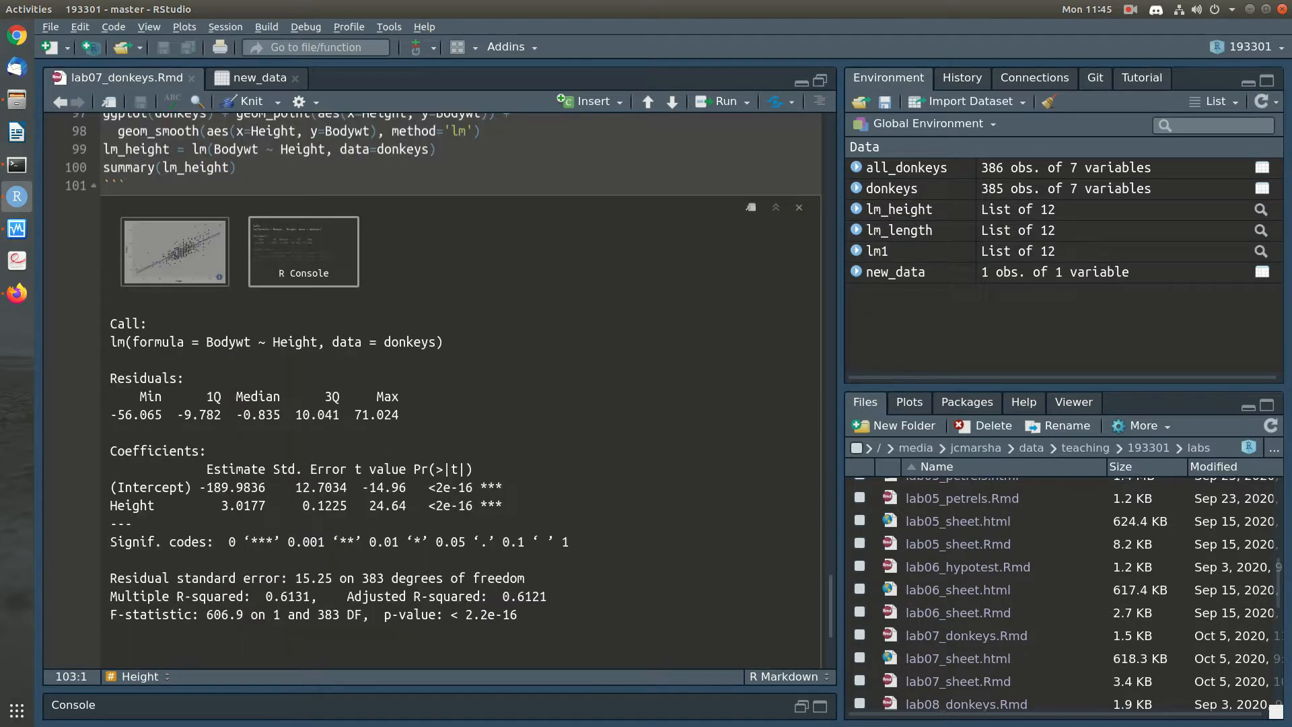
Write the introductory line "The equation is:" below the Height chunk's output, followed by a blank line
scroll(465, 390, "down", 6)
left_click(336, 518)
scroll(464, 390, "down", 5)
type("The equ")
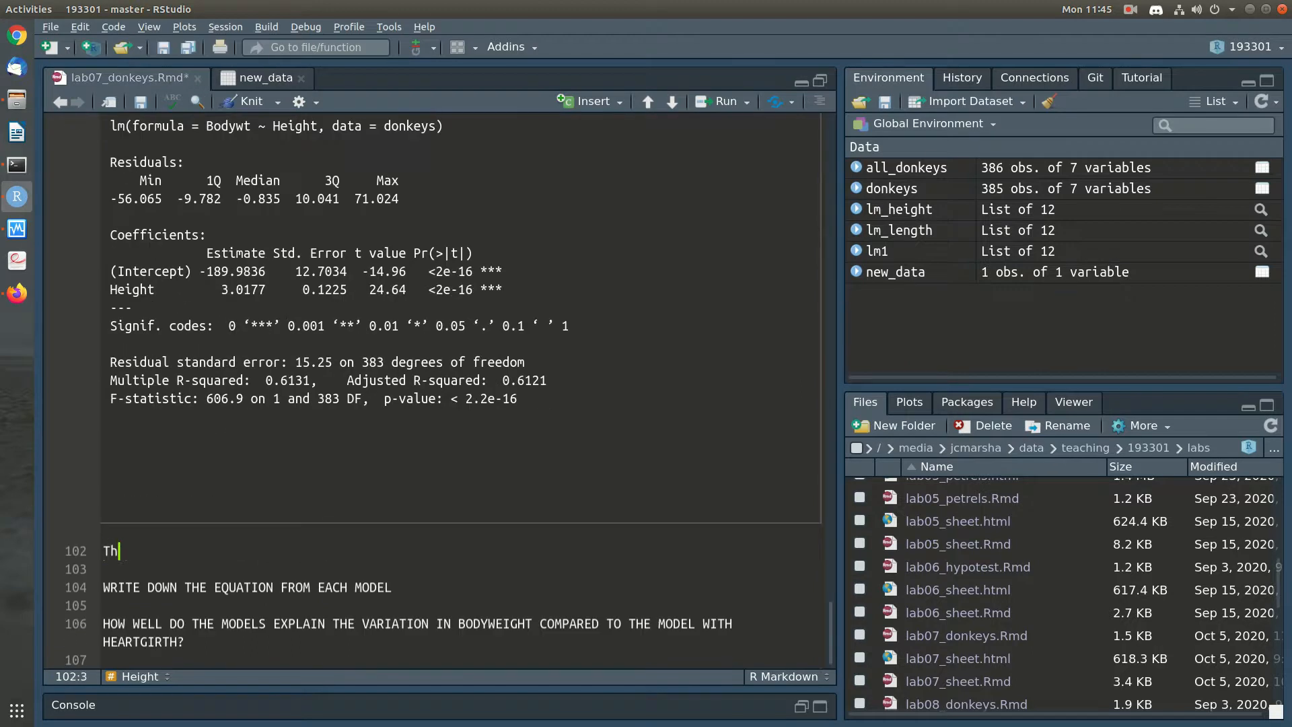
key("BackSpace")
type("UATI")
key("BackSpace")
key("BackSpace")
key("BackSpace")
key("BackSpace")
type("uation is:")
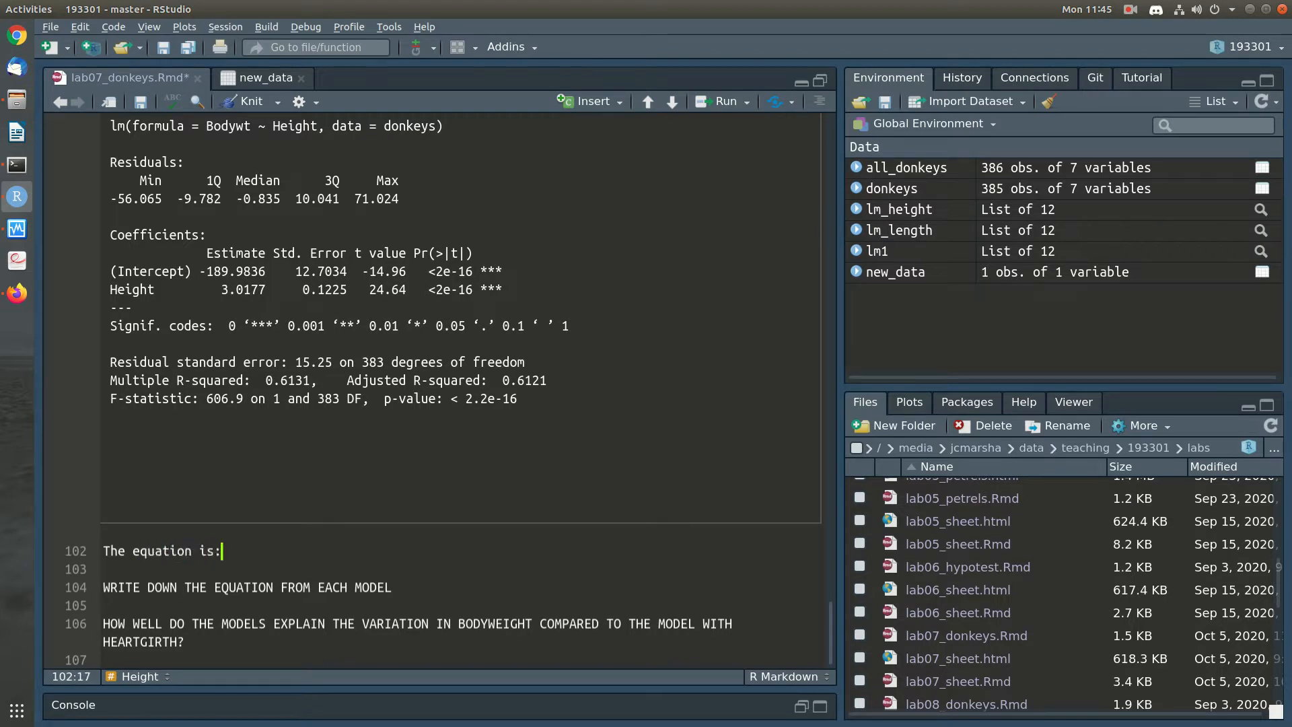
key("Return")
key("Return")
Write the height model's equation "Bodyweight = -190 + 3 * Height" under the introductory line
type("Bodyweight = 1")
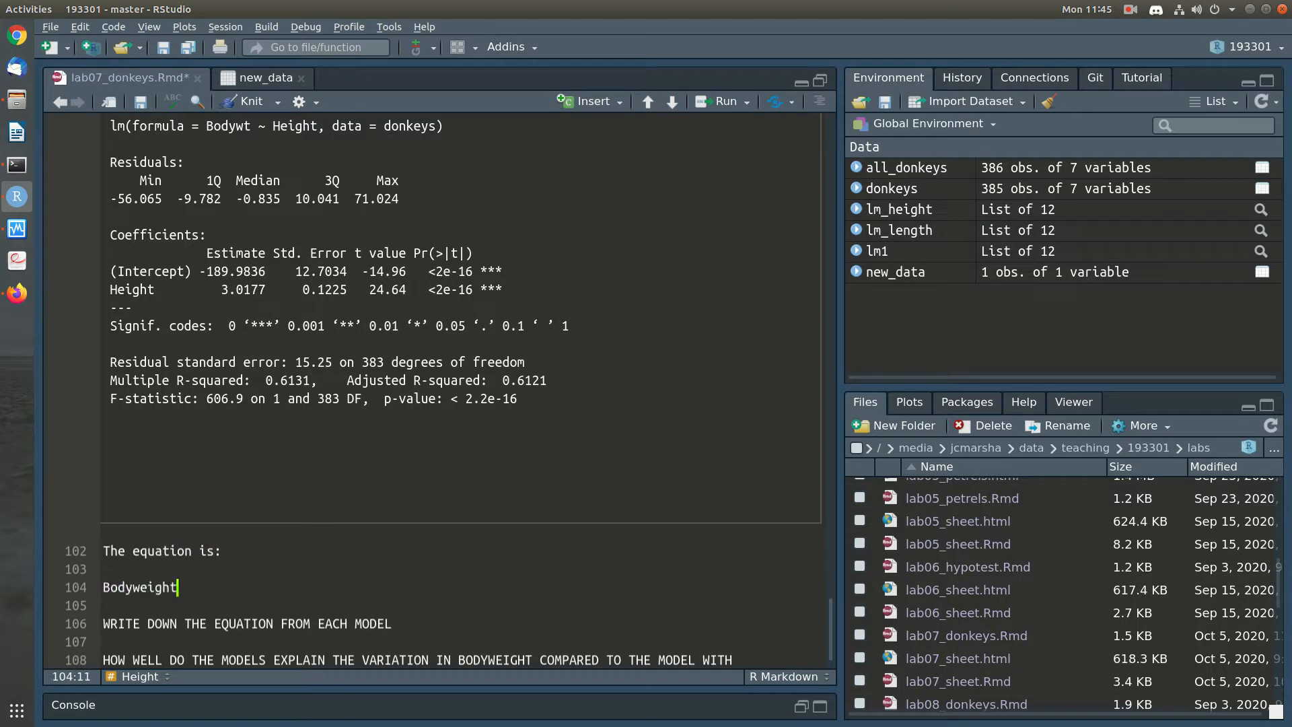
key("BackSpace")
type("-190 + 3 * Height")
key("Return")
key("Return")
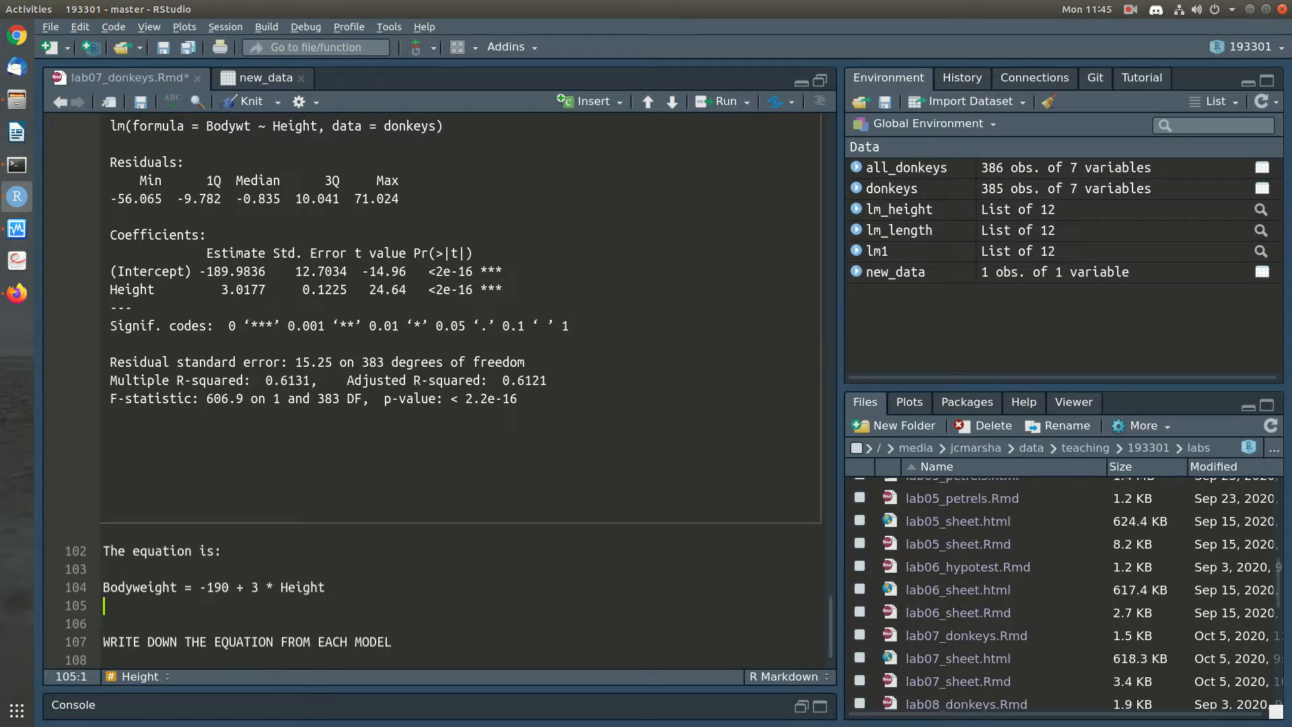
Add the note "This model explains around 61% of the variation in bodyweight." below the height equation
type("This model ex")
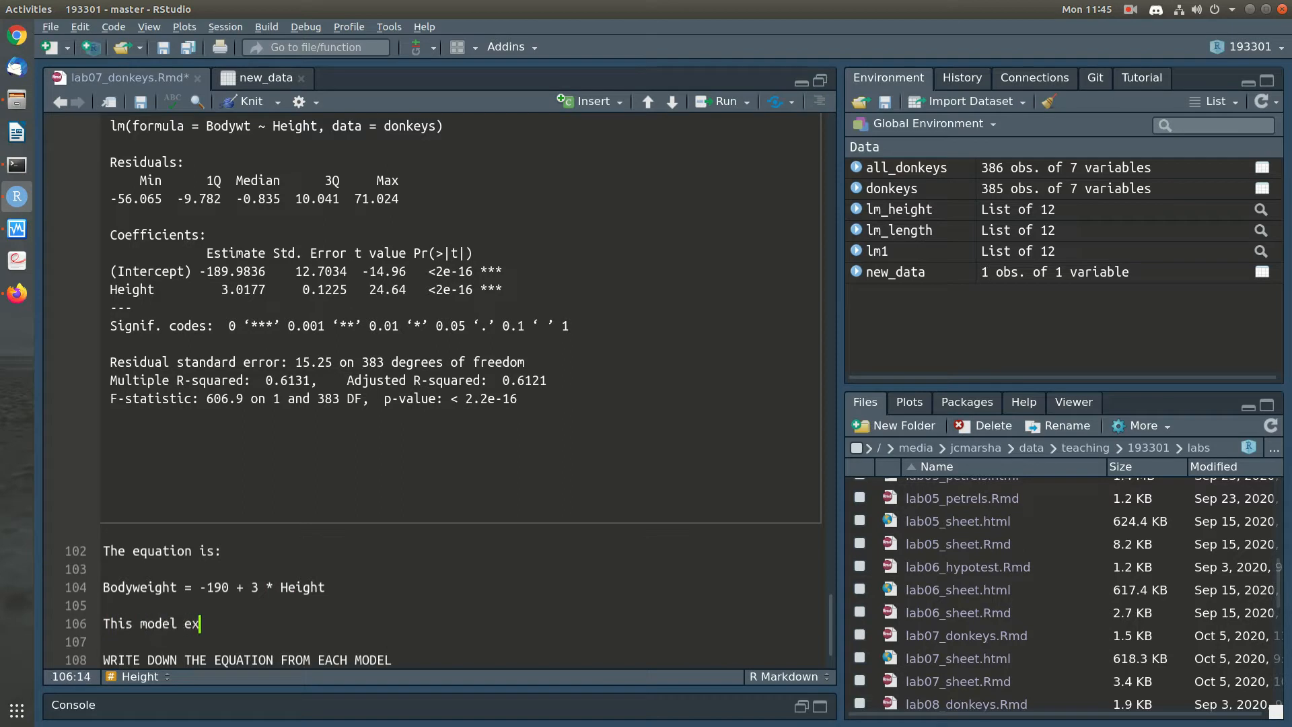
type("plains around 61")
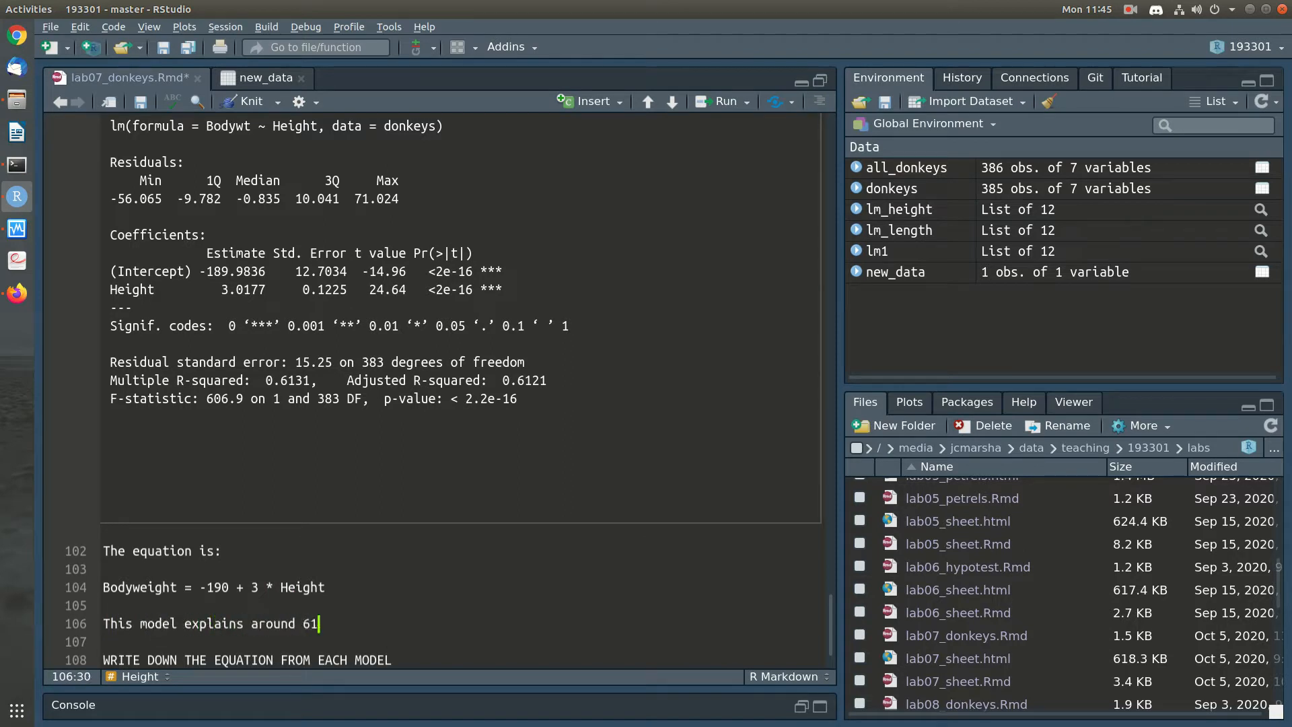
type("% of the variation ")
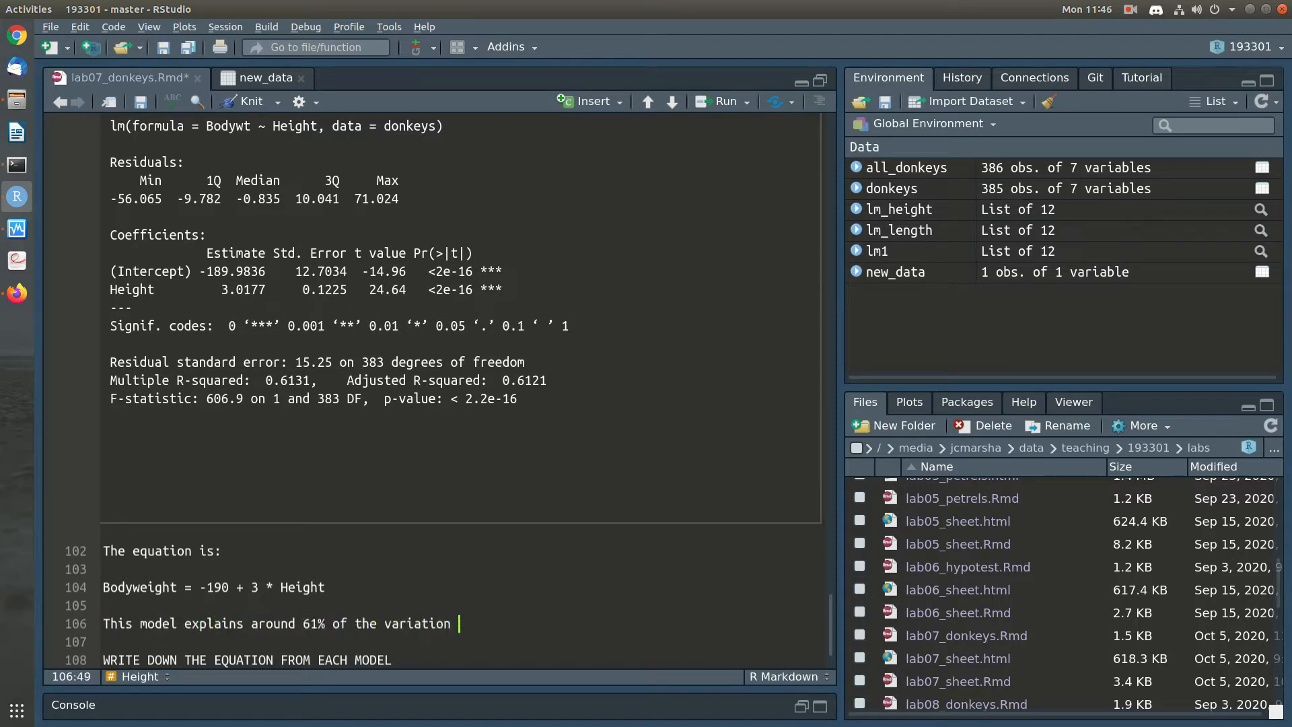
type("in bodyweight.")
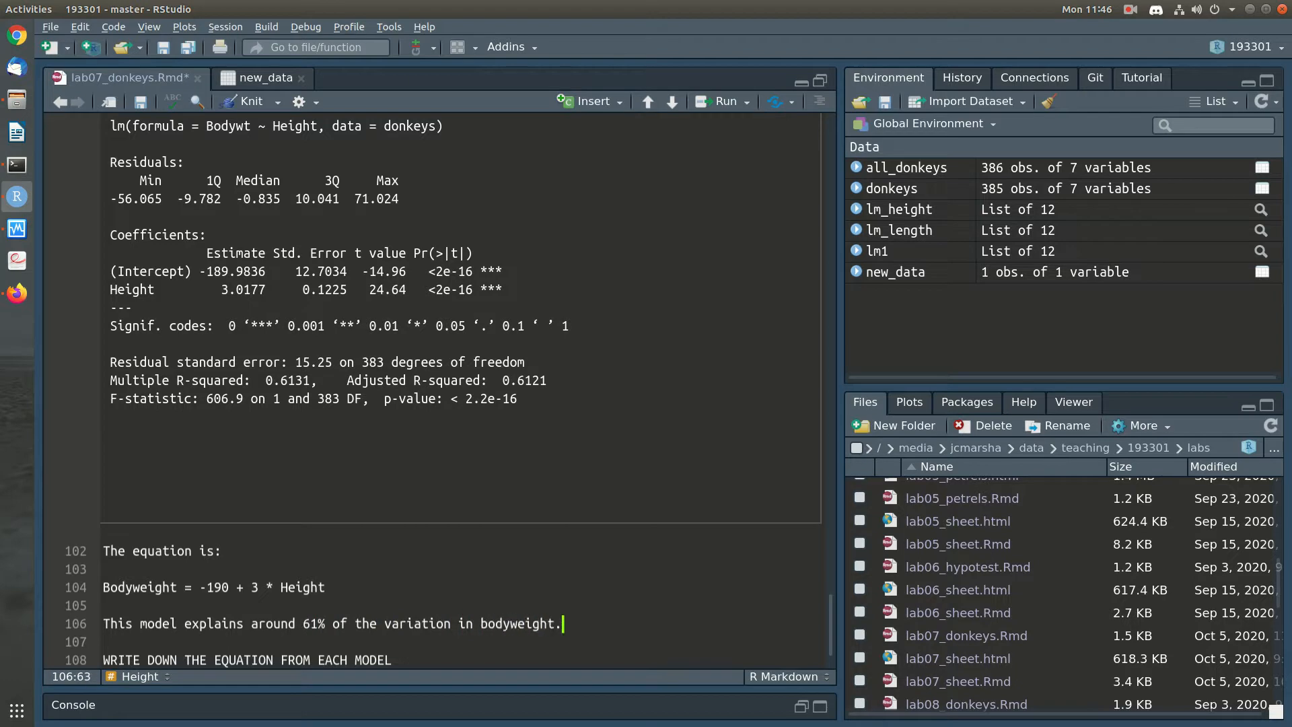
Delete the two capitalised instruction prompts at the end of the notebook and save it
key("Down")
key("shift+Down")
key("shift+Down")
key("Delete")
key("shift+Down")
key("shift+Down")
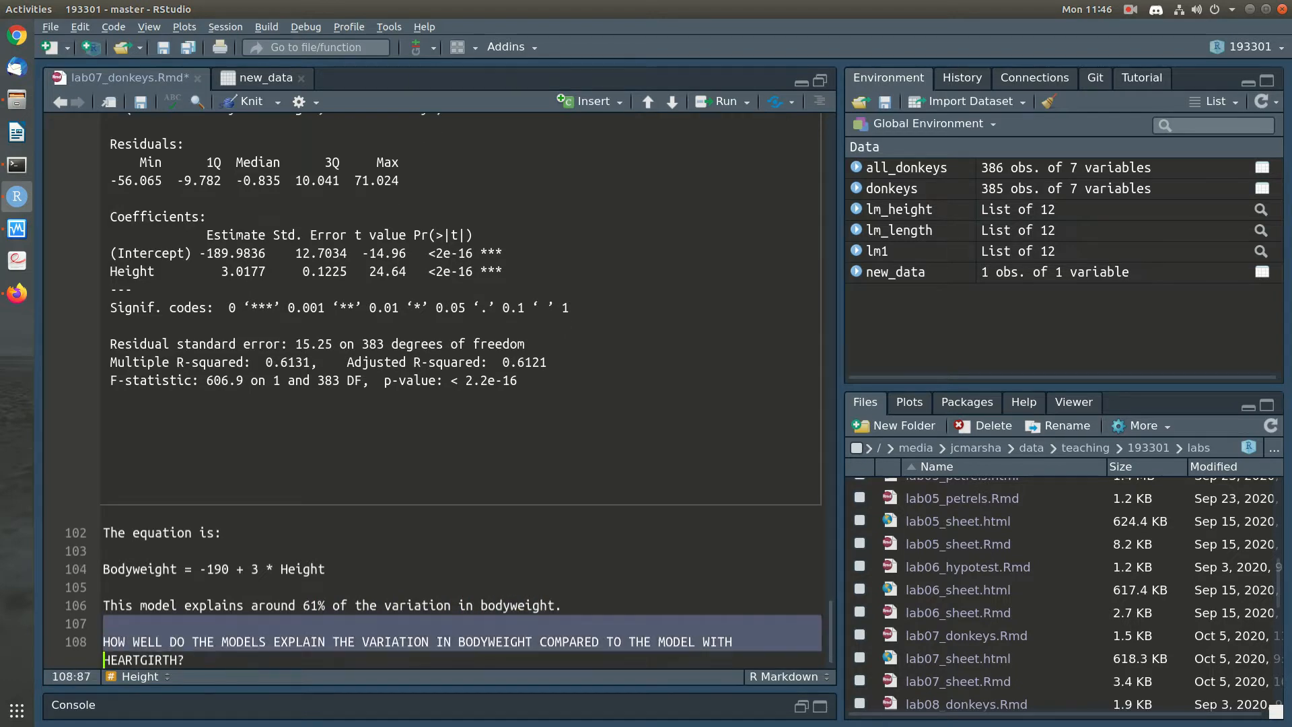
key("shift+Down")
key("Delete")
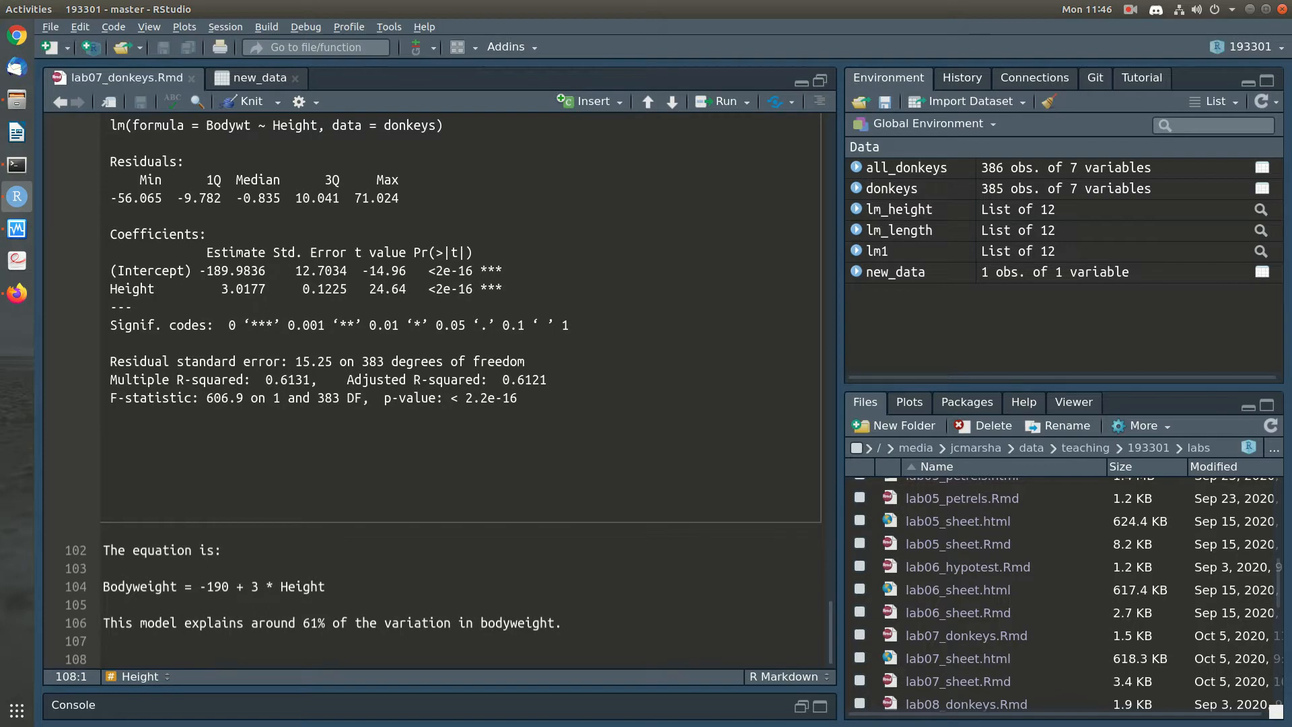
key("ctrl+s")
Duplicate the Height heading and code chunk at the end of the notebook, and retitle the copied heading "Umbilical girth"
key("shift+Up")
key("shift+Up")
key("shift+Up")
key("shift+Up")
key("shift+Up")
key("shift+Up")
key("shift+Up")
key("shift+Up")
key("shift+Up")
key("shift+Up")
key("shift+Up")
key("shift+Up")
key("shift+Up")
key("shift+Up")
key("shift+Up")
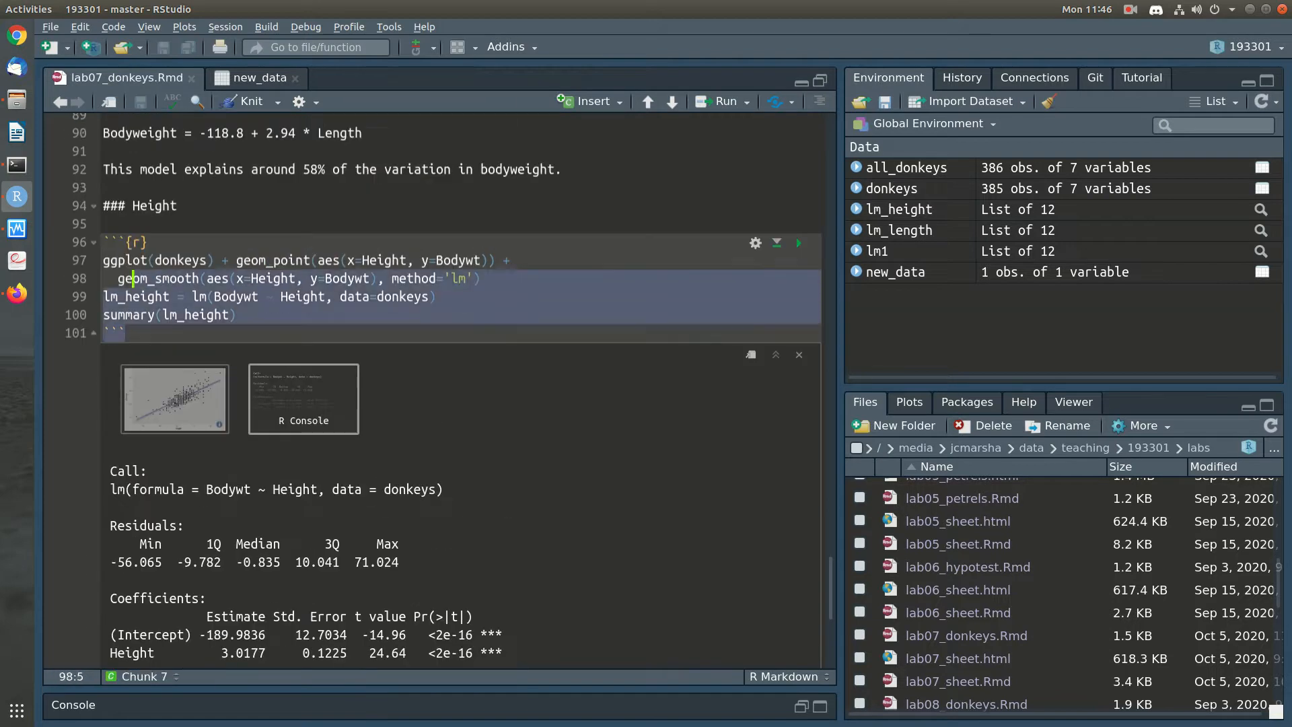
key("ctrl+c")
key("ctrl+End")
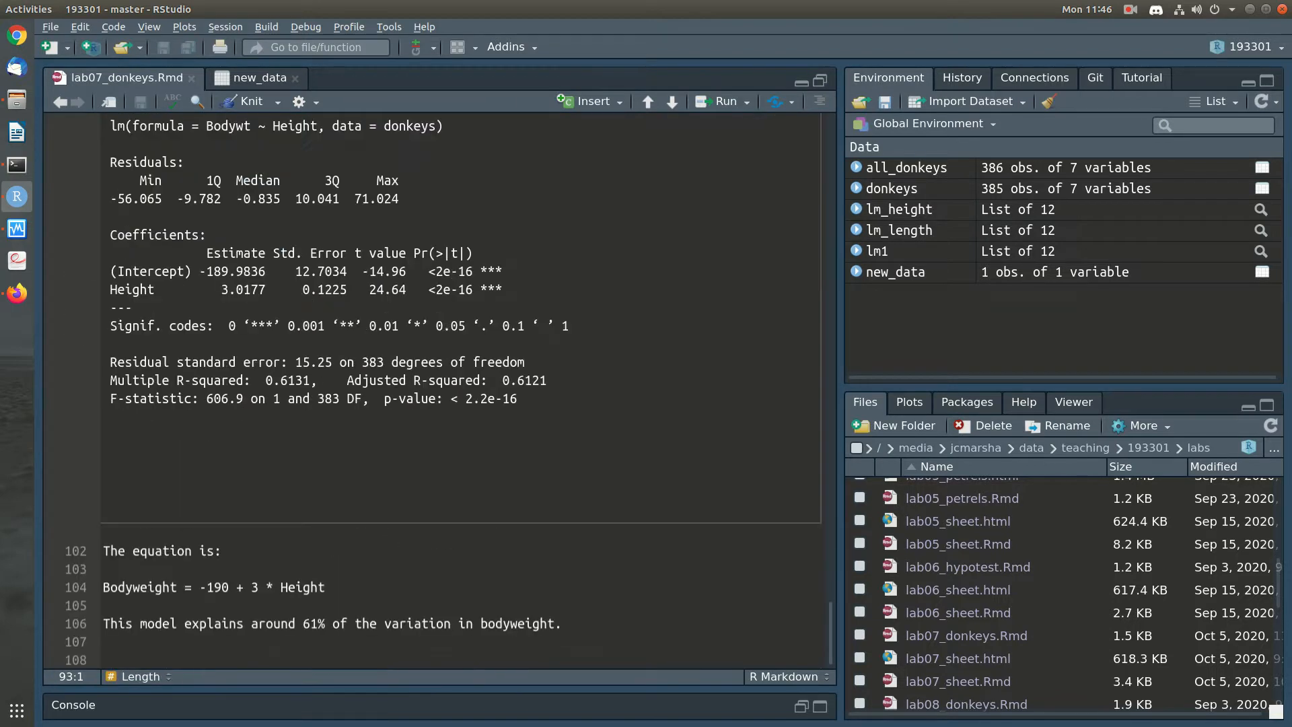
key("ctrl+v")
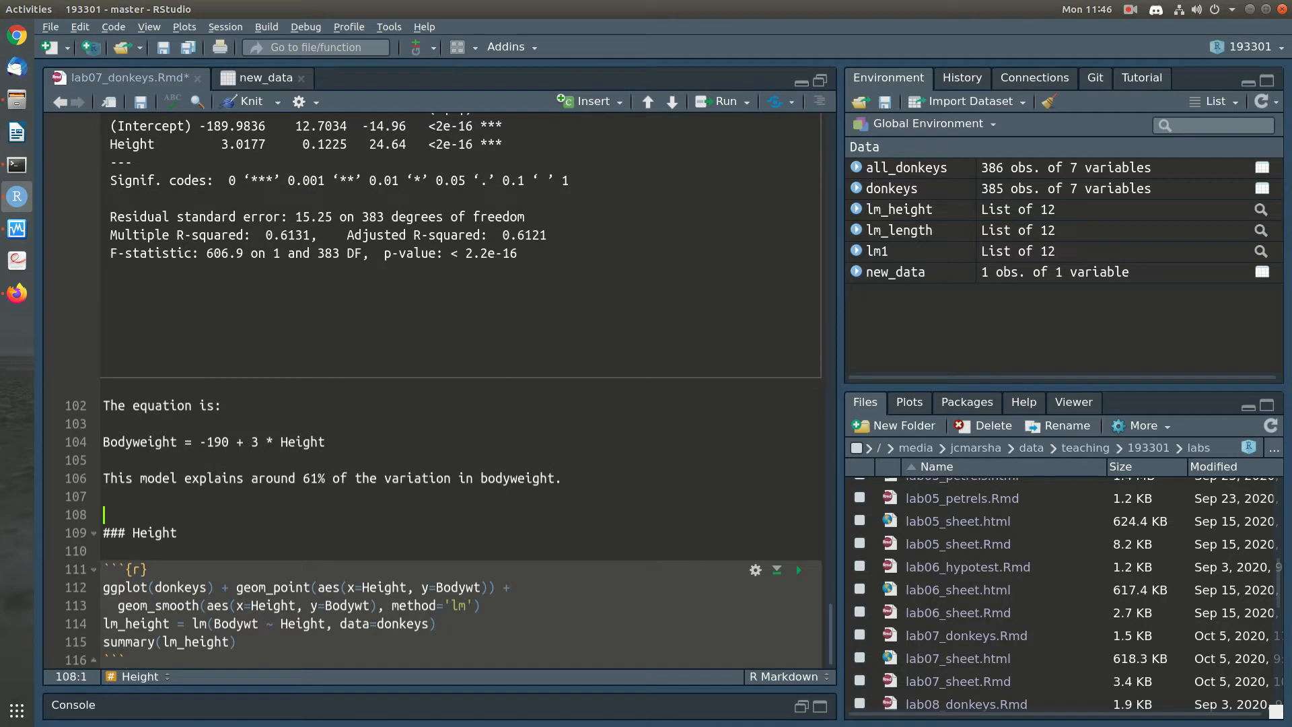
key("BackSpace")
double_click(154, 533)
type("Umbilical girth")
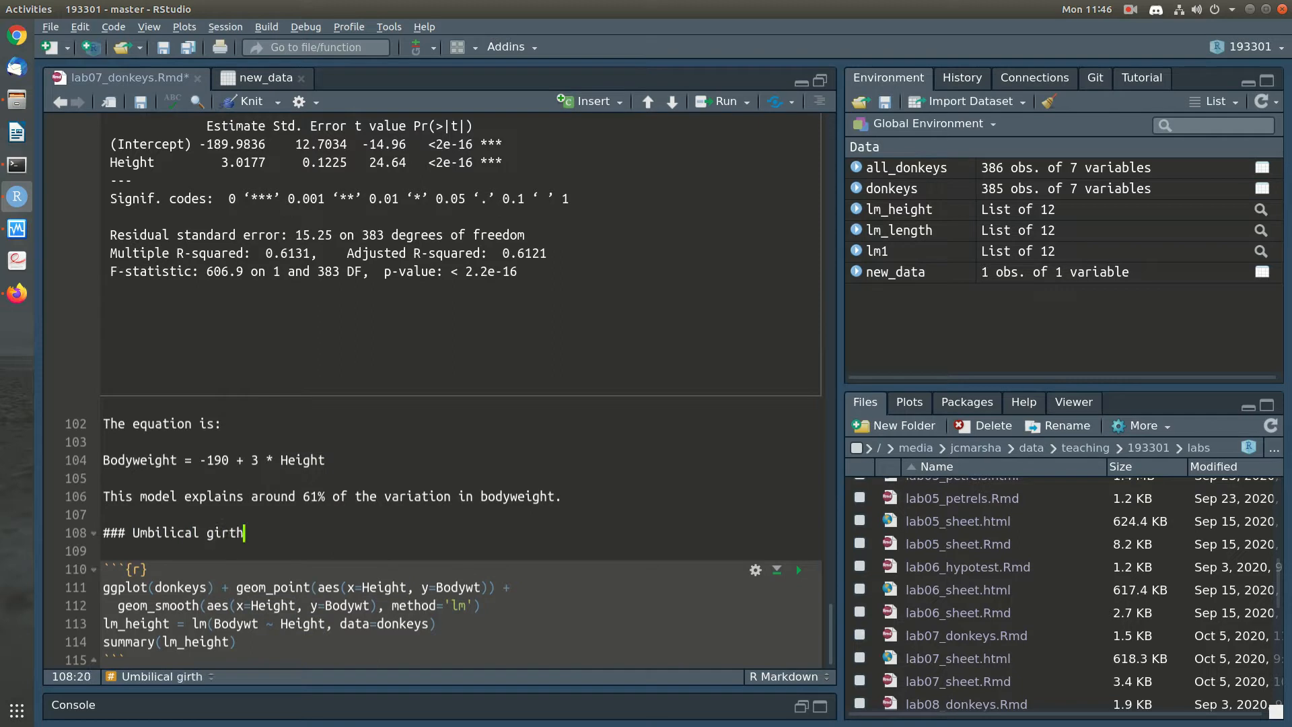
Replace Height with Umbgirth in the Umbilical girth chunk's point plot, trend line and lm formula
left_click_drag(363, 588, 408, 588)
type("Umbgirth")
left_click(408, 588)
double_click(392, 587)
key("ctrl+c")
double_click(302, 623)
key("ctrl+v")
left_click(296, 605)
key("ctrl+v")
Rename the Umbilical girth chunk's model to lm_umb in both the assignment and the summary call
left_click_drag(170, 623, 125, 623)
type("umb")
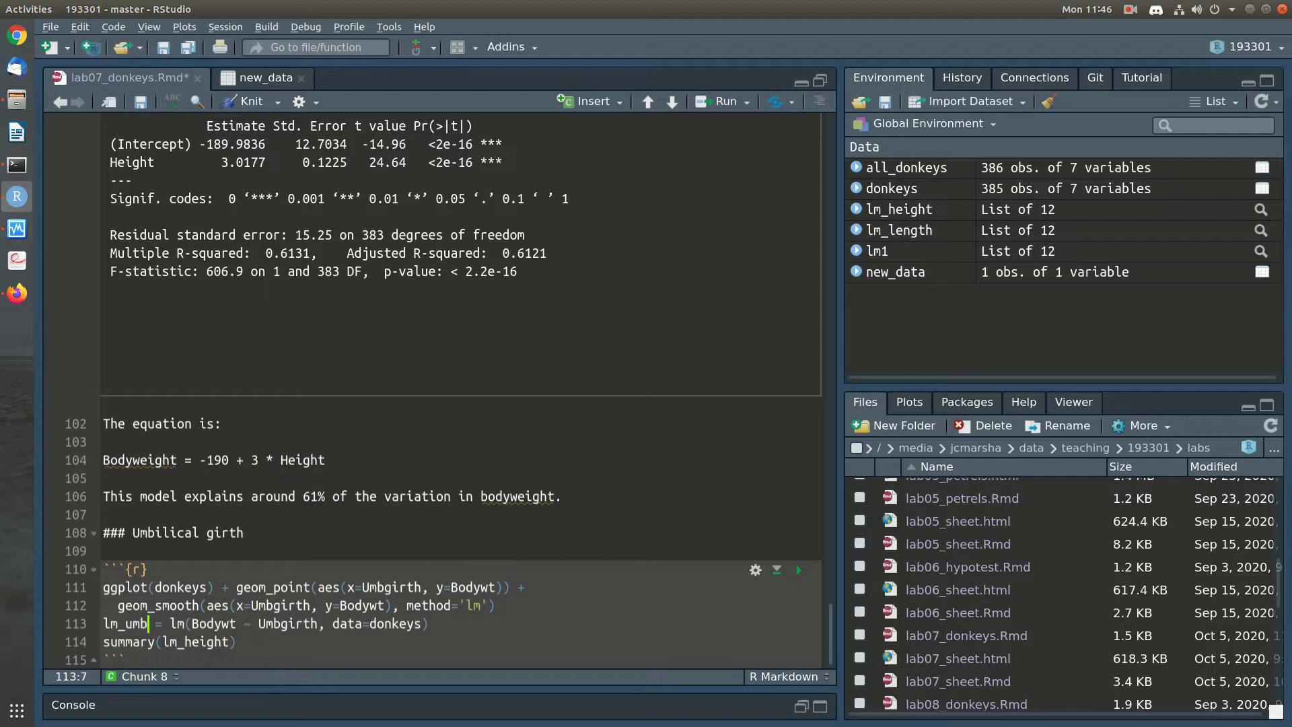
double_click(125, 623)
key("ctrl+c")
double_click(195, 641)
key("ctrl+v")
Run the Umbilical girth chunk, then inspect its scatter plot and display the model summary
key("ctrl+shift+Return")
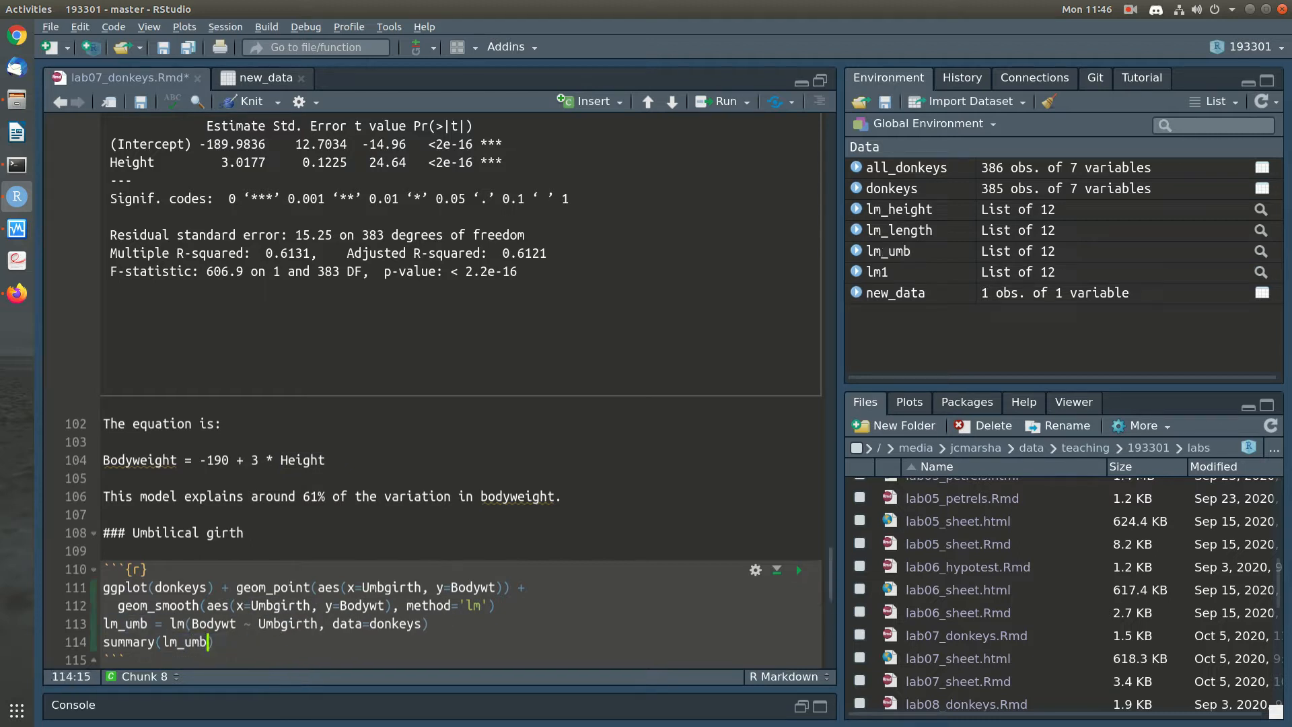
scroll(460, 391, "down", 5)
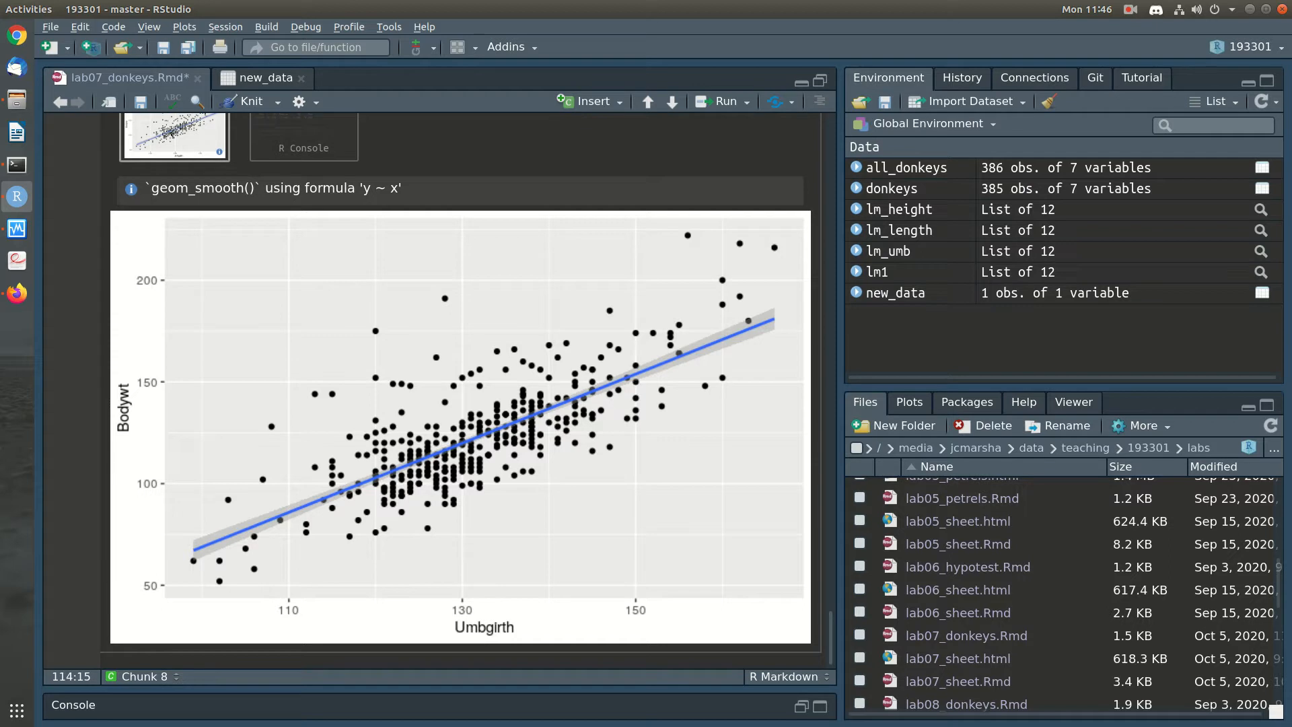
scroll(303, 310, "up", 3)
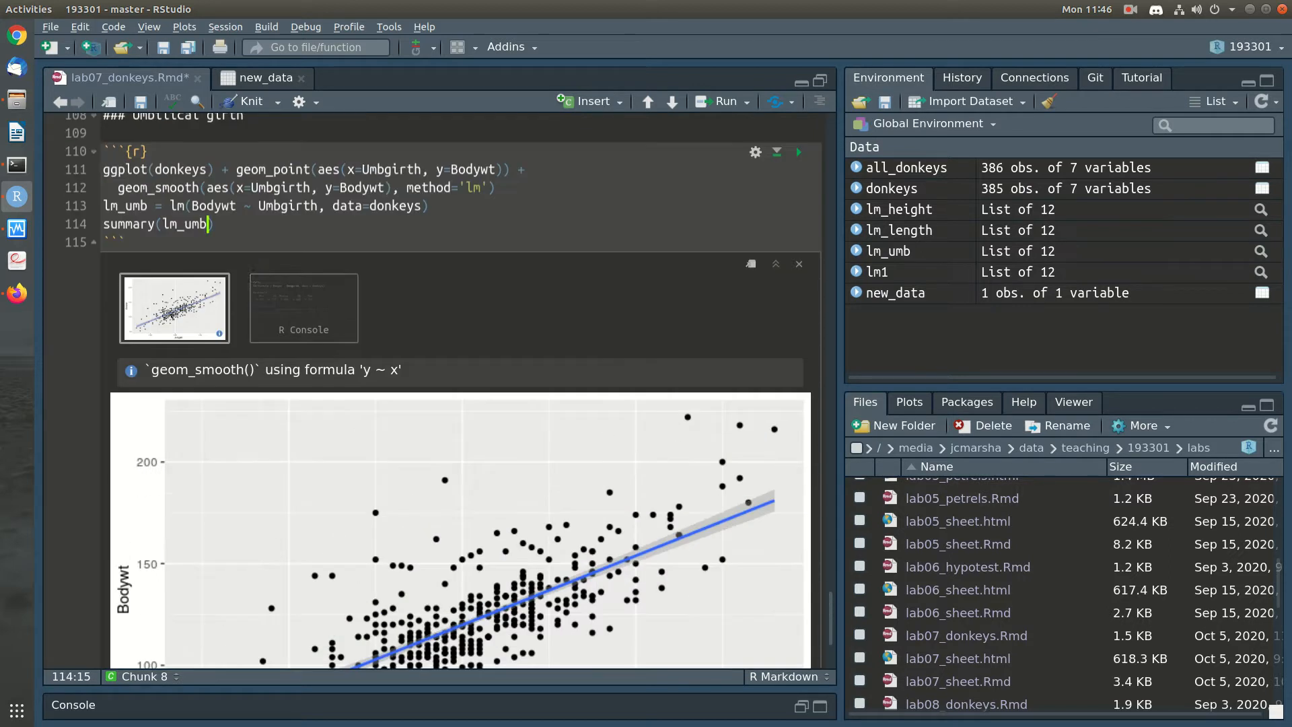
left_click(304, 310)
scroll(303, 310, "down", 3)
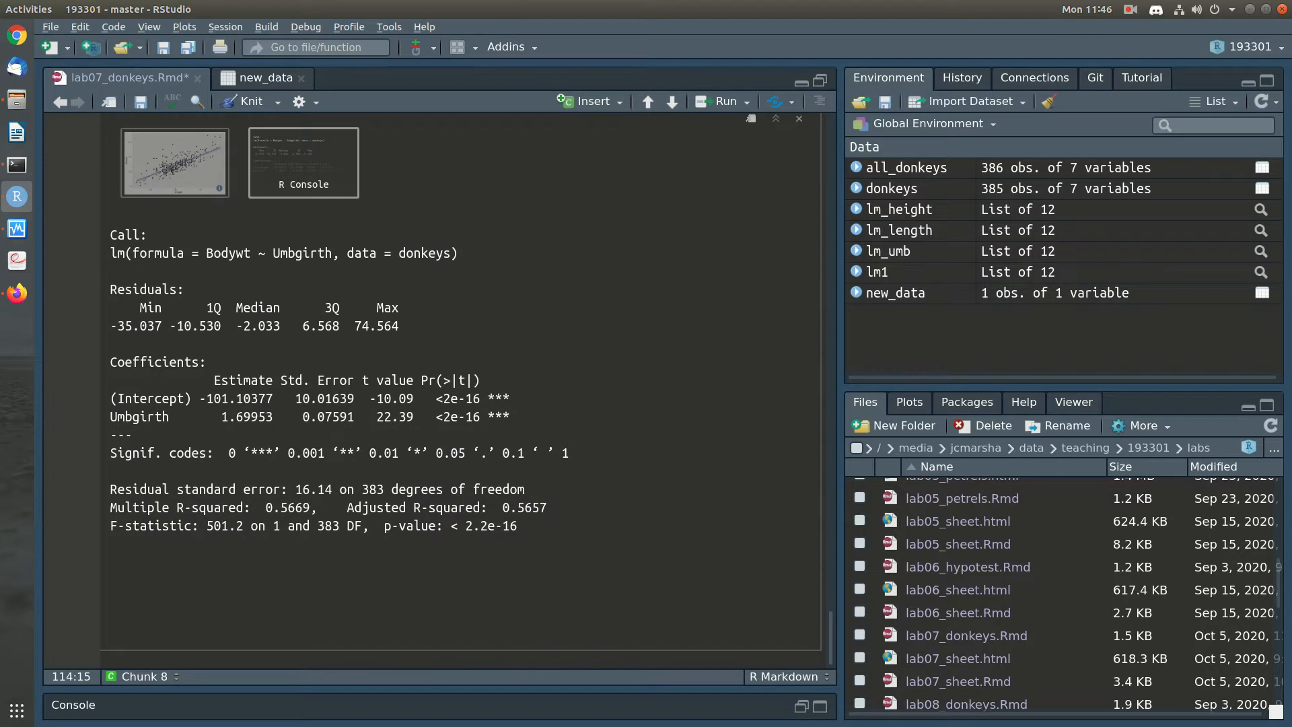
Add two blank lines below the Umbilical girth code chunk
key("Down")
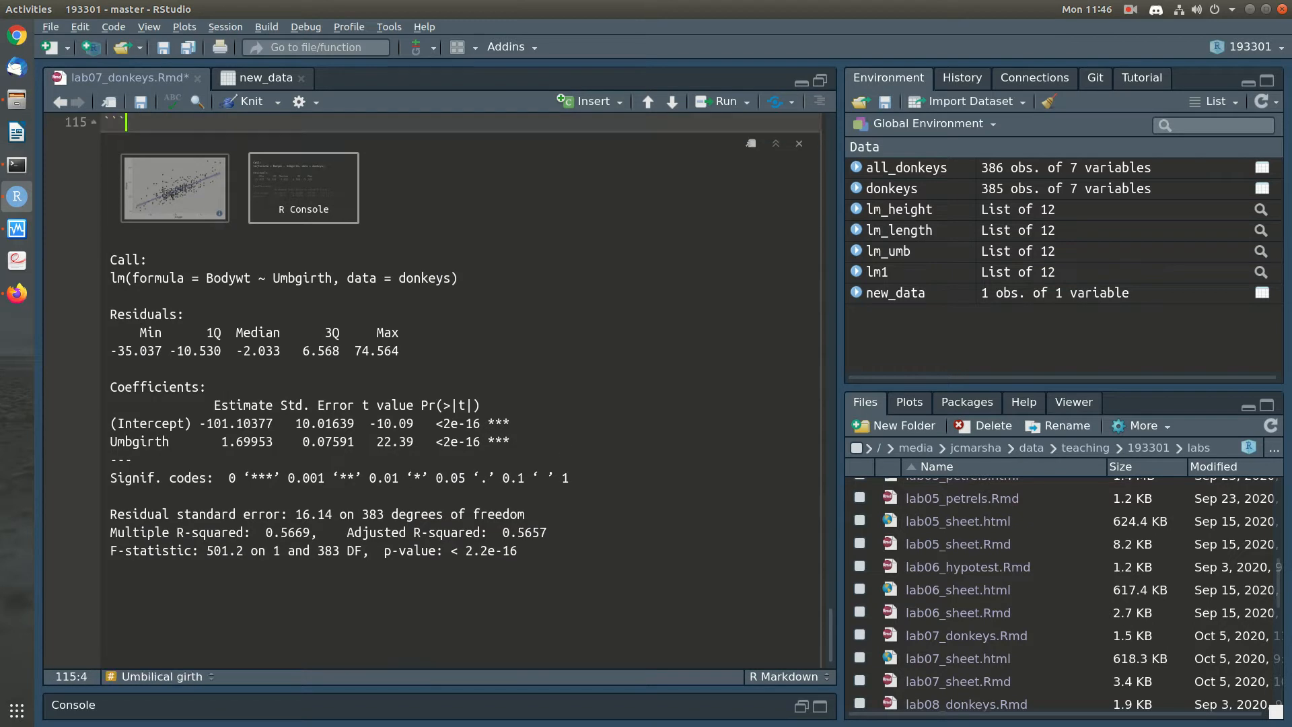
key("Down")
scroll(431, 390, "up", 6)
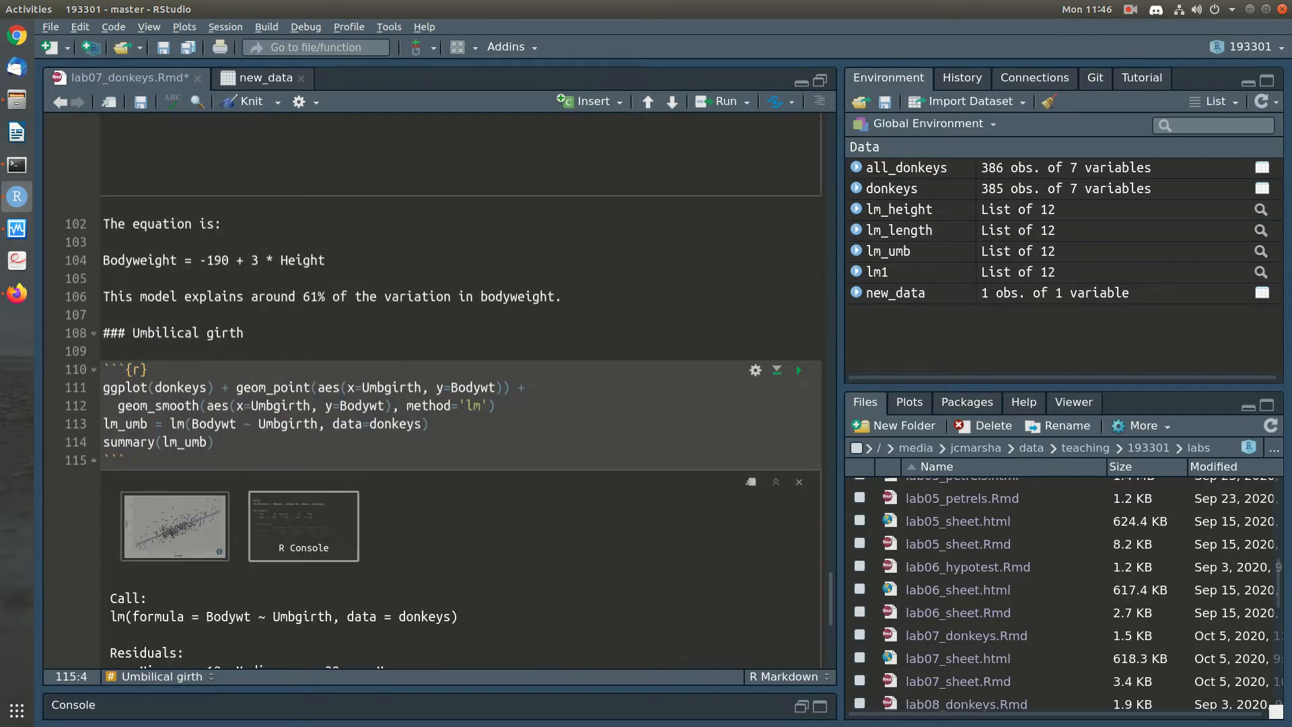
key("Return")
key("Return")
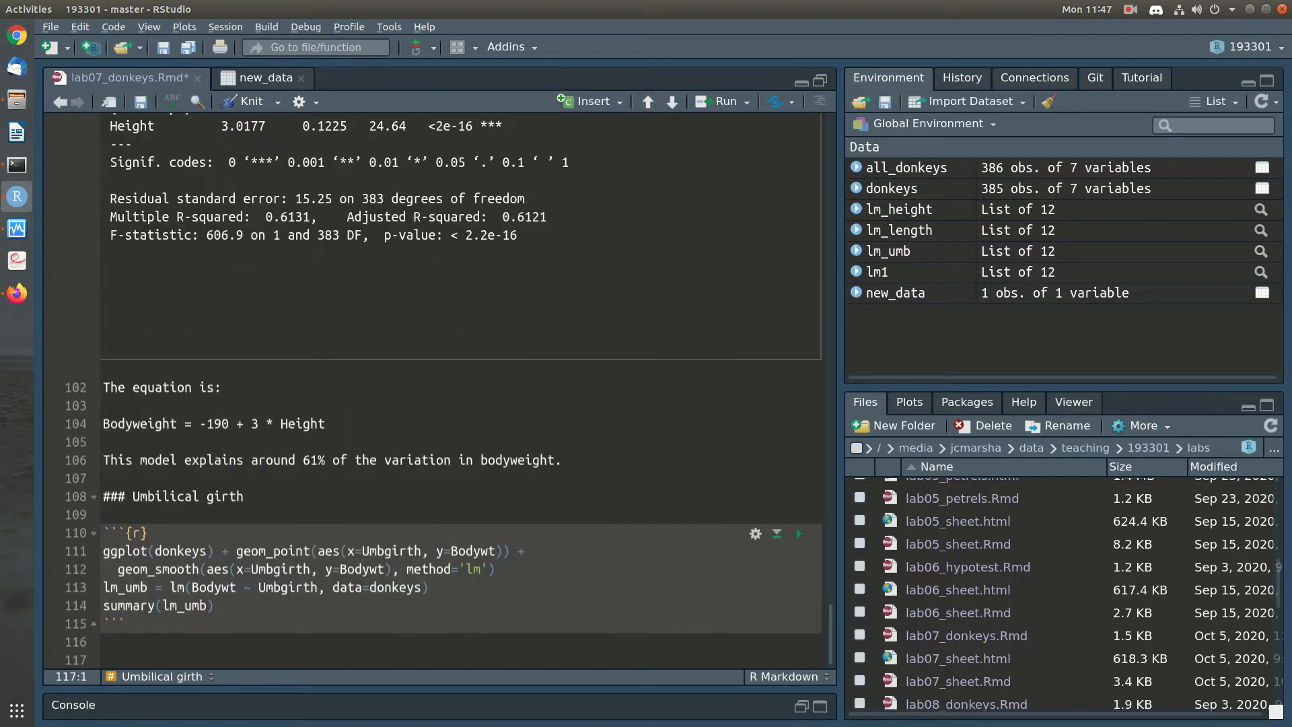
Save the notebook, rerun the Umbilical girth chunk and add the line "The equation is:" below its output
key("ctrl+s")
left_click(798, 532)
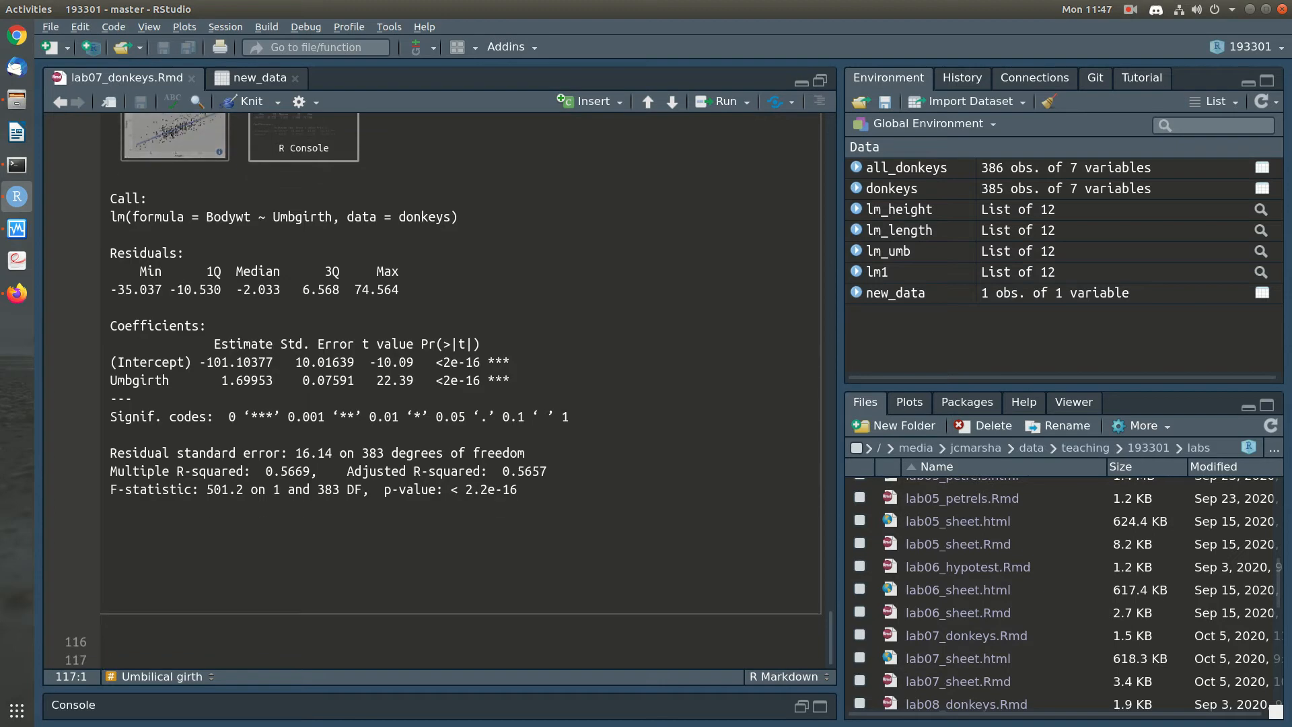
key("BackSpace")
type("The equa")
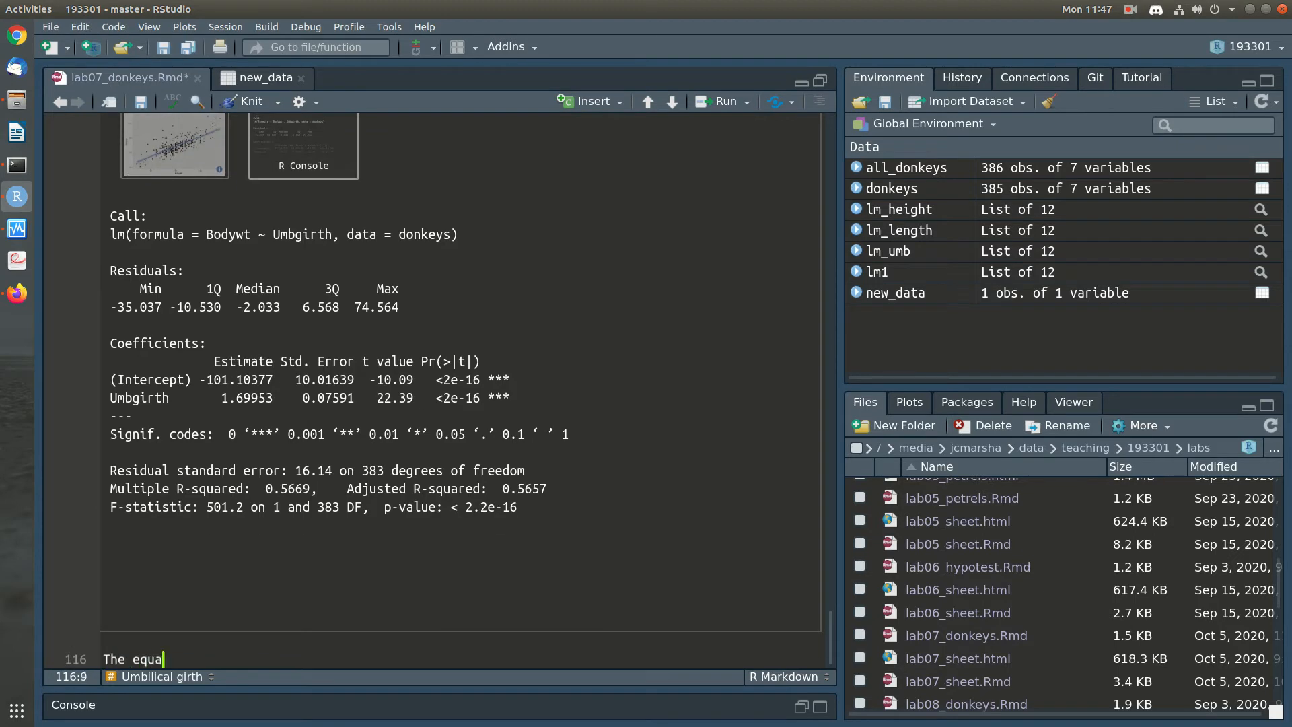
type("tion is:")
key("Return")
key("Return")
Write the fitted equation "Bodyweight = -101.1 + 1.7 * Umbgirth" under the Umbilical girth introduction line
type("Bodyweight = -=")
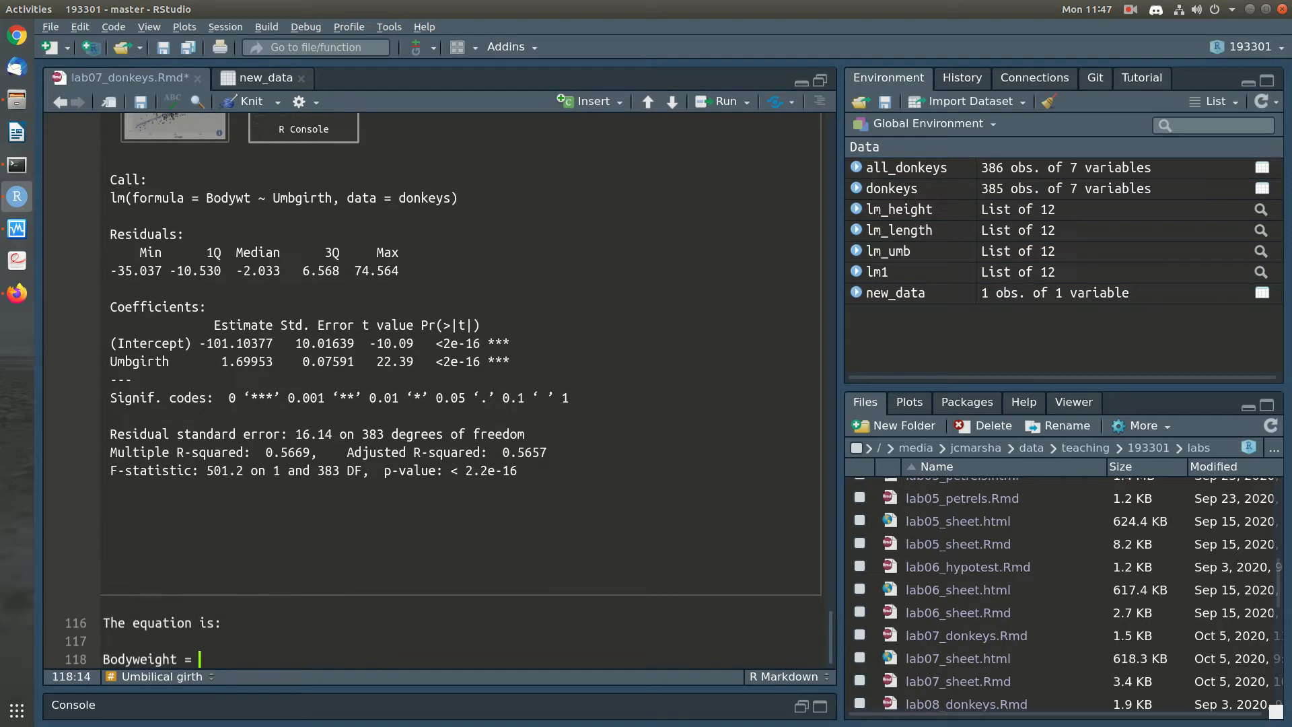
key("BackSpace")
type("101.1 +")
type(" 1.7 * H")
type("Umbgrith")
key("BackSpace")
key("BackSpace")
key("BackSpace")
key("BackSpace")
type("irth")
Add the sentence "This model explains around 57% of the variation in body weight." below the equation and save the notebook
key("Return")
key("Return")
type("This model")
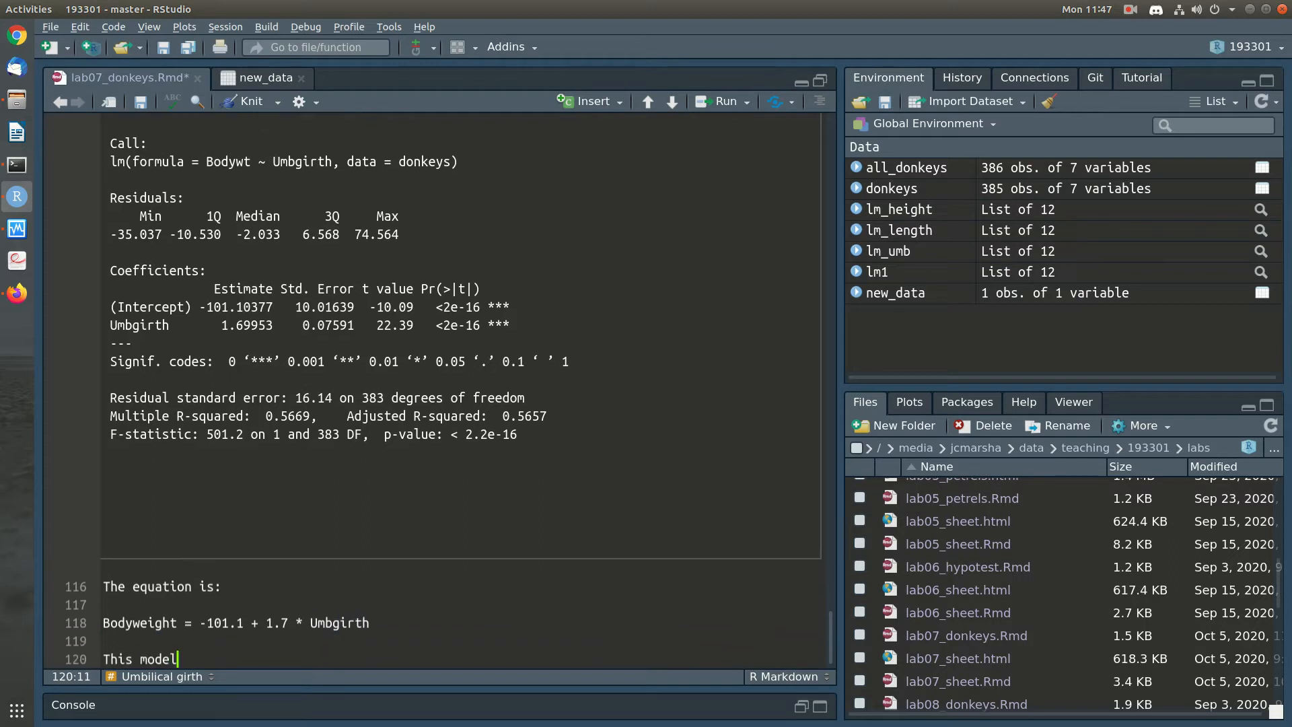
type(" explains around 57^")
key("BackSpace")
type("%")
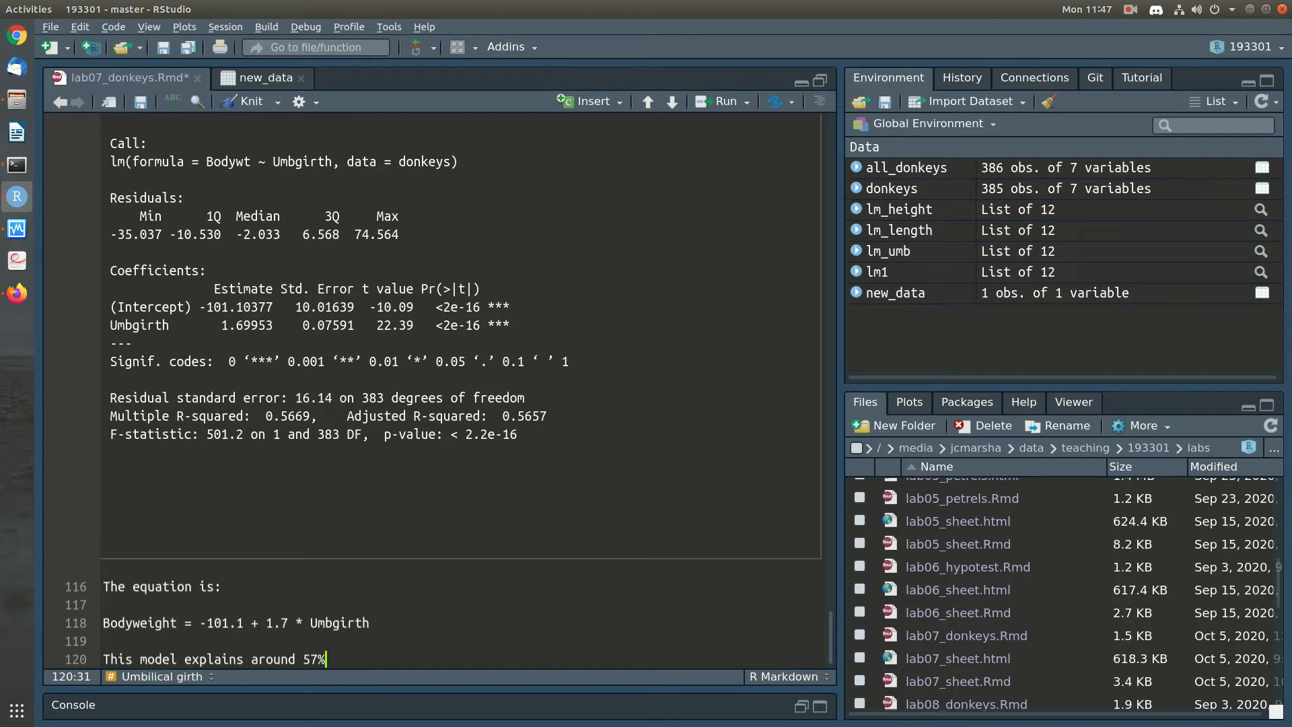
type(" of the variation in body weight.")
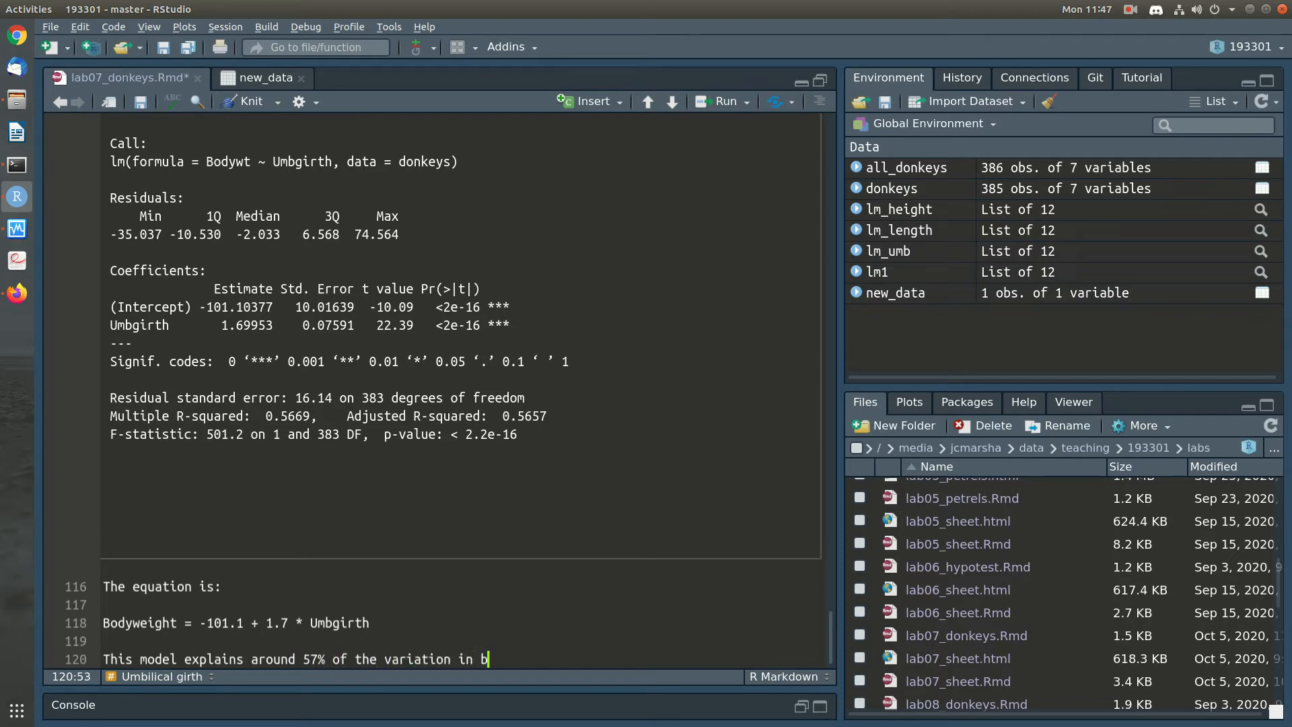
key("Return")
key("ctrl+s")
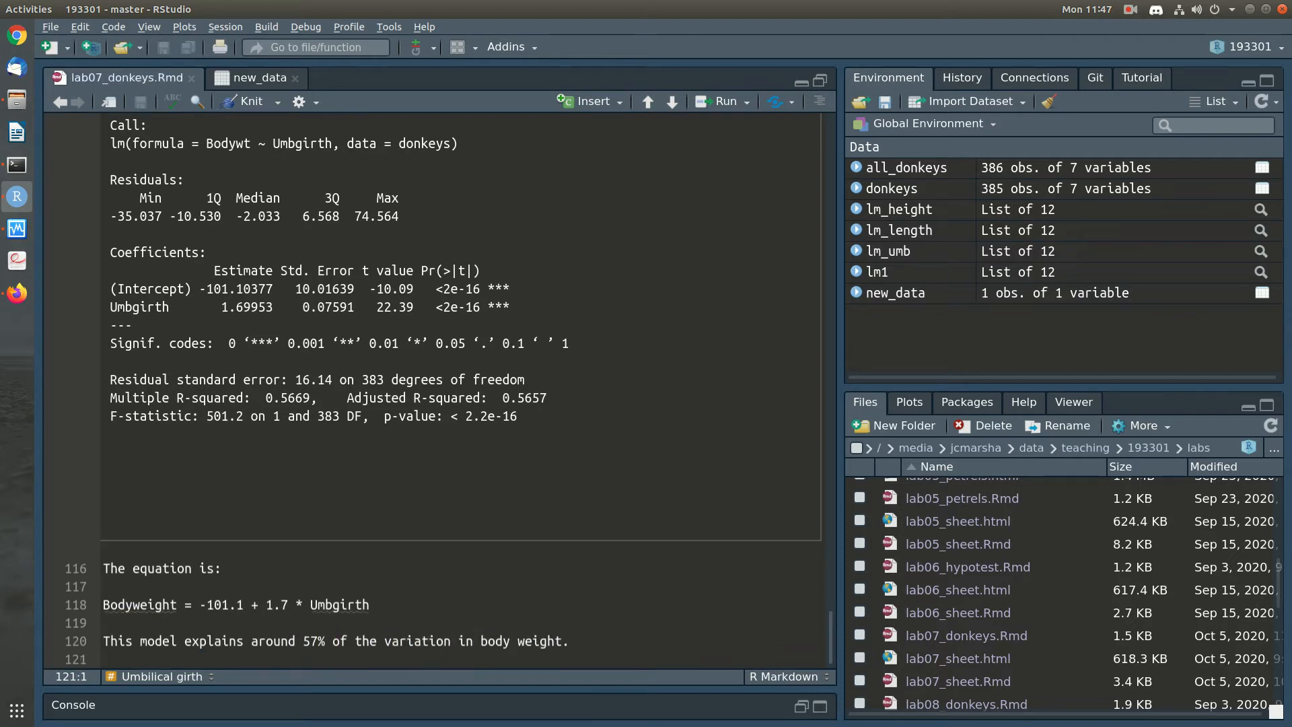
Review the Height interpretation alongside the Umbilical girth chunk, its model summary and its written equation
scroll(431, 336, "up", 4)
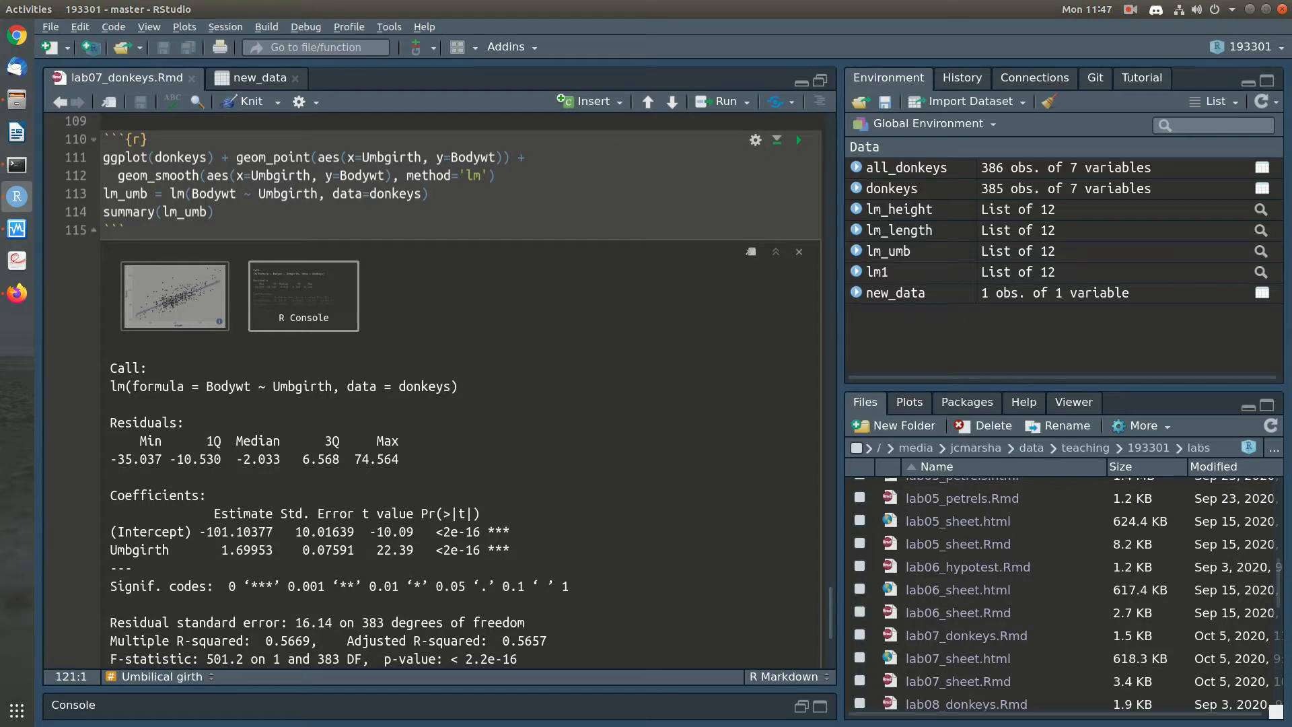
scroll(431, 337, "up", 10)
scroll(431, 336, "down", 12)
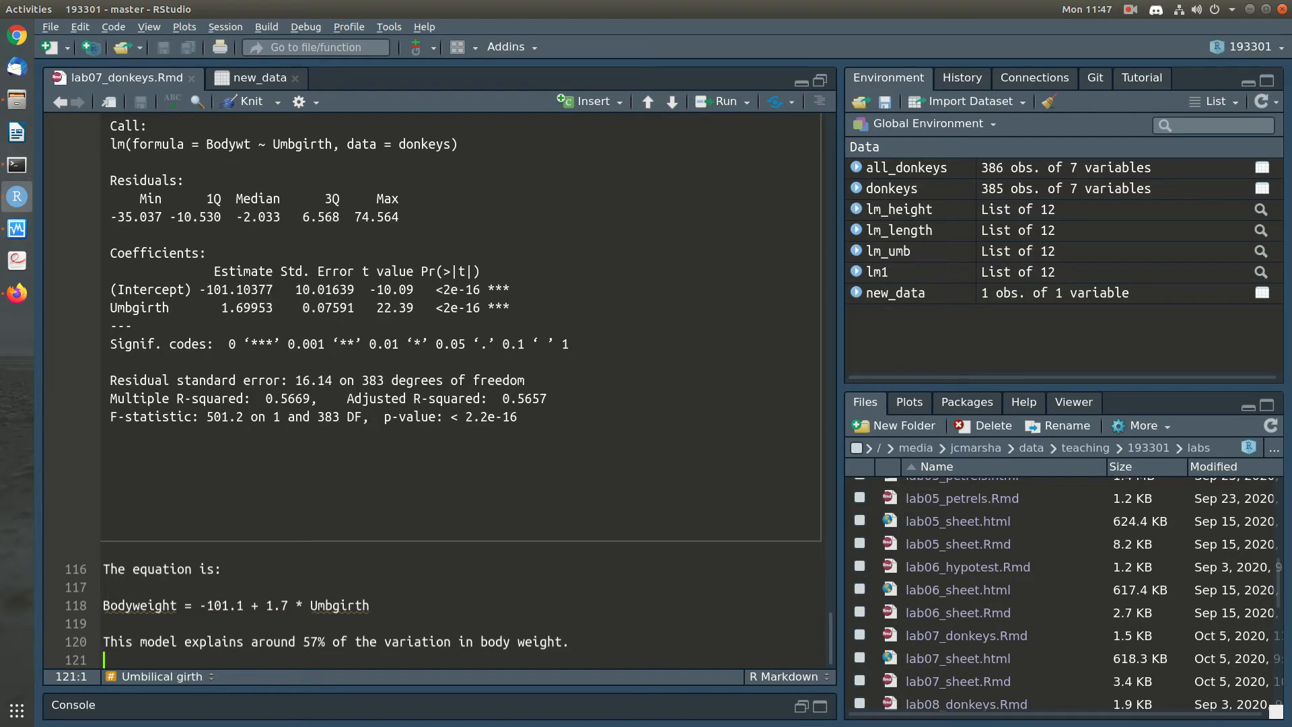
scroll(461, 391, "up", 8)
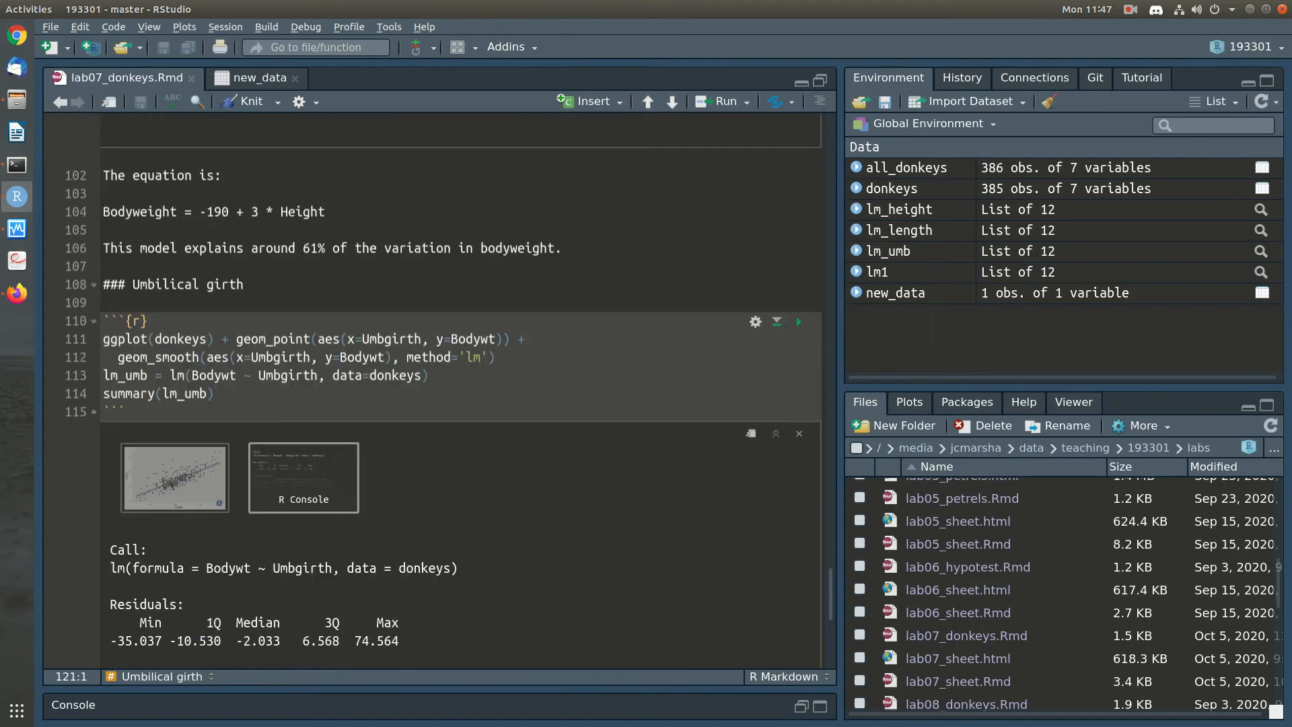
left_click(216, 515)
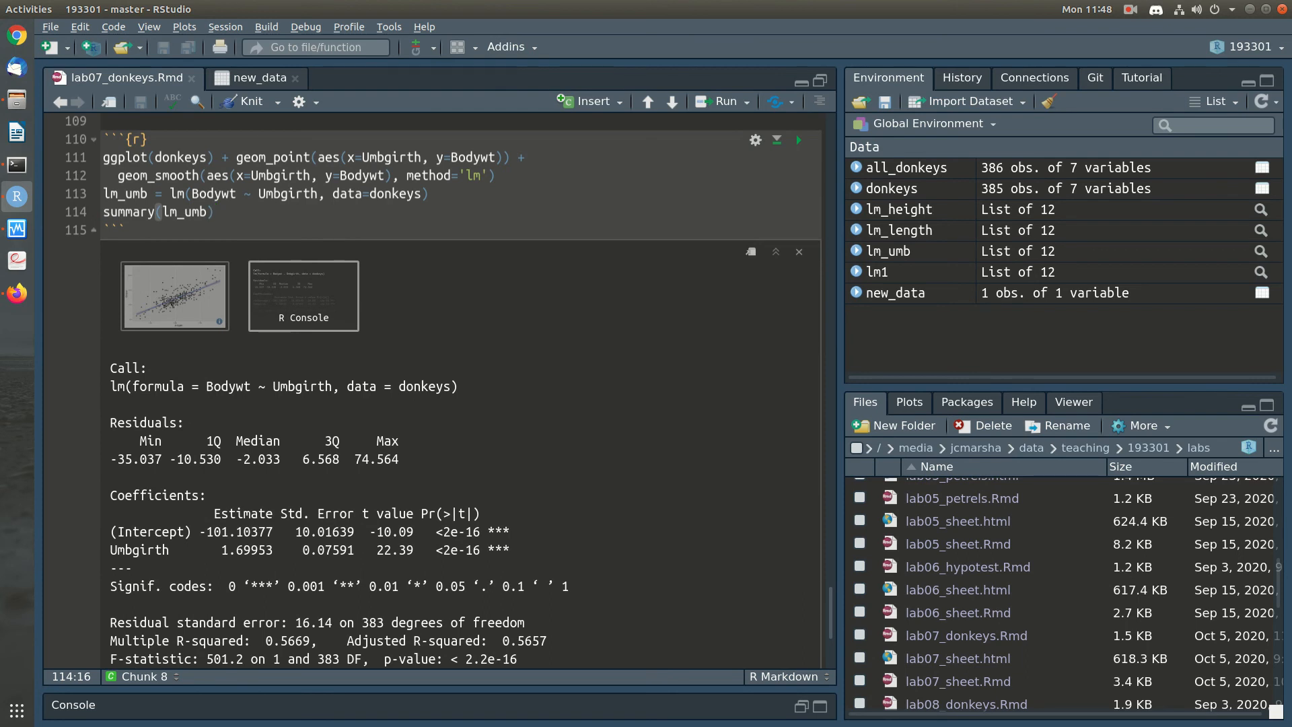
scroll(431, 390, "down", 4)
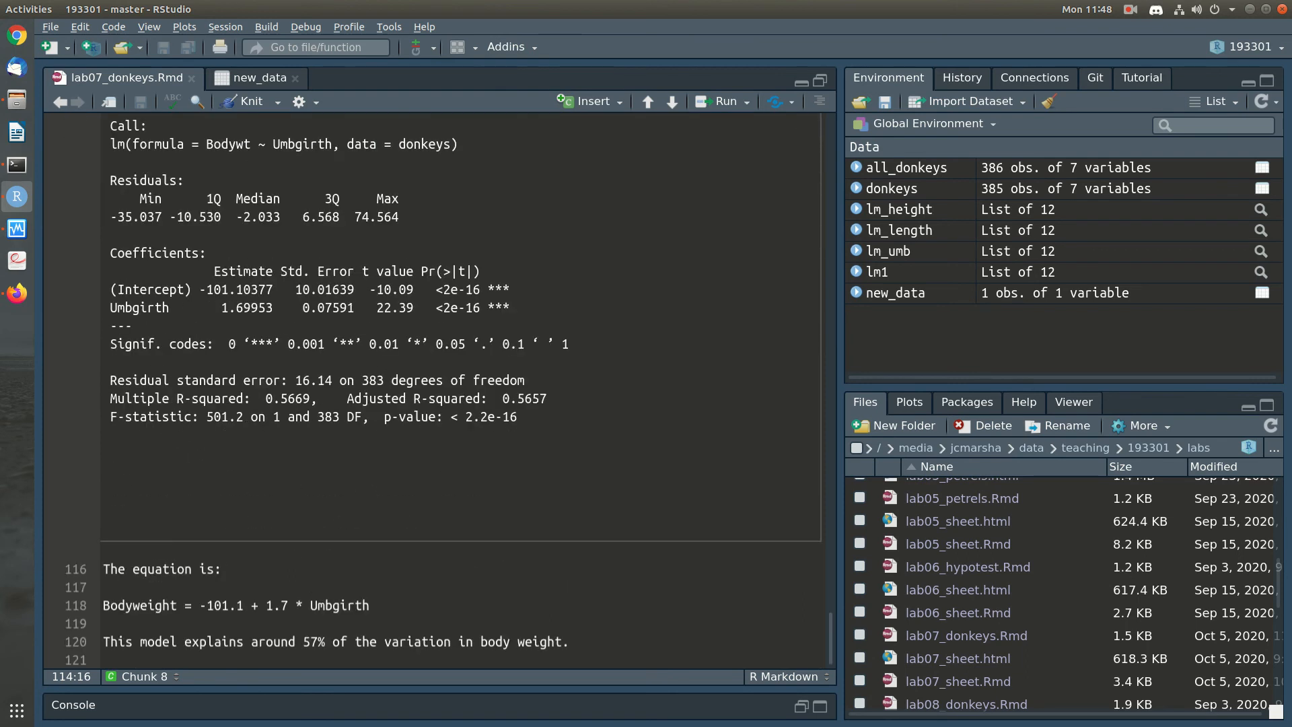
Open the Save As dialog for the lab07_donkeys.Rmd notebook
left_click(50, 27)
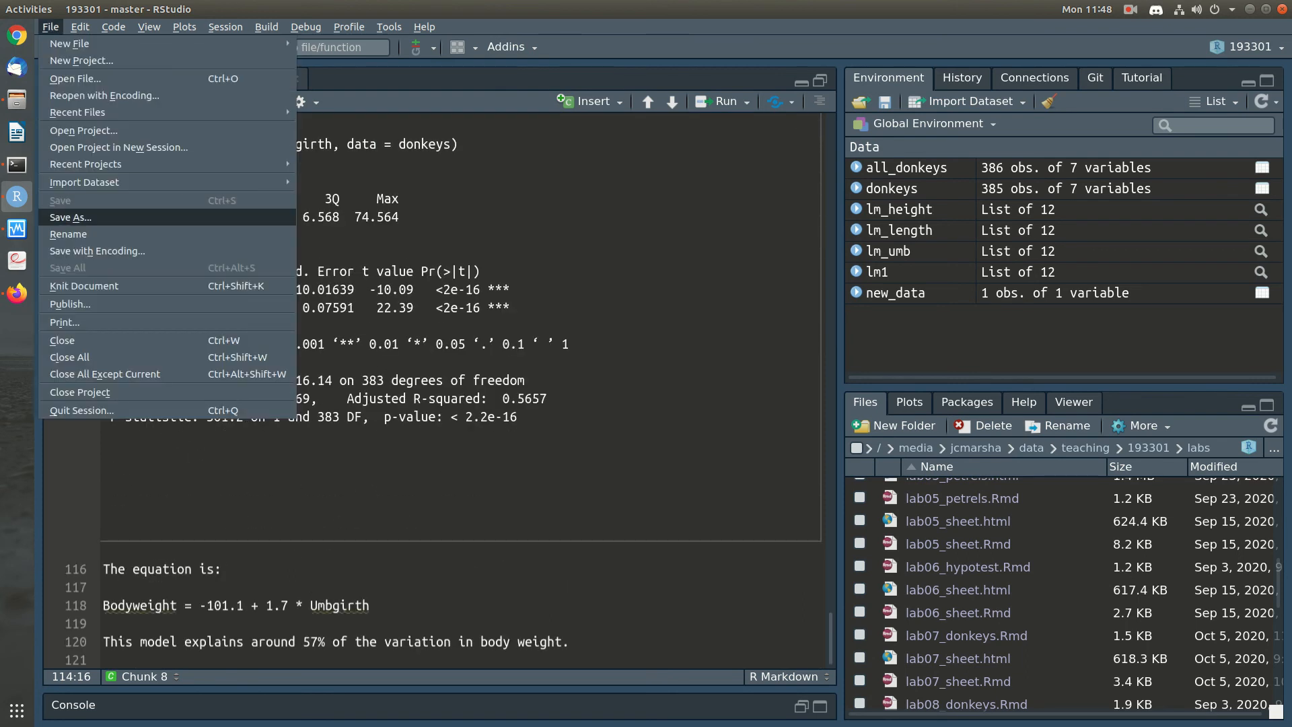
left_click(70, 216)
left_click(1180, 10)
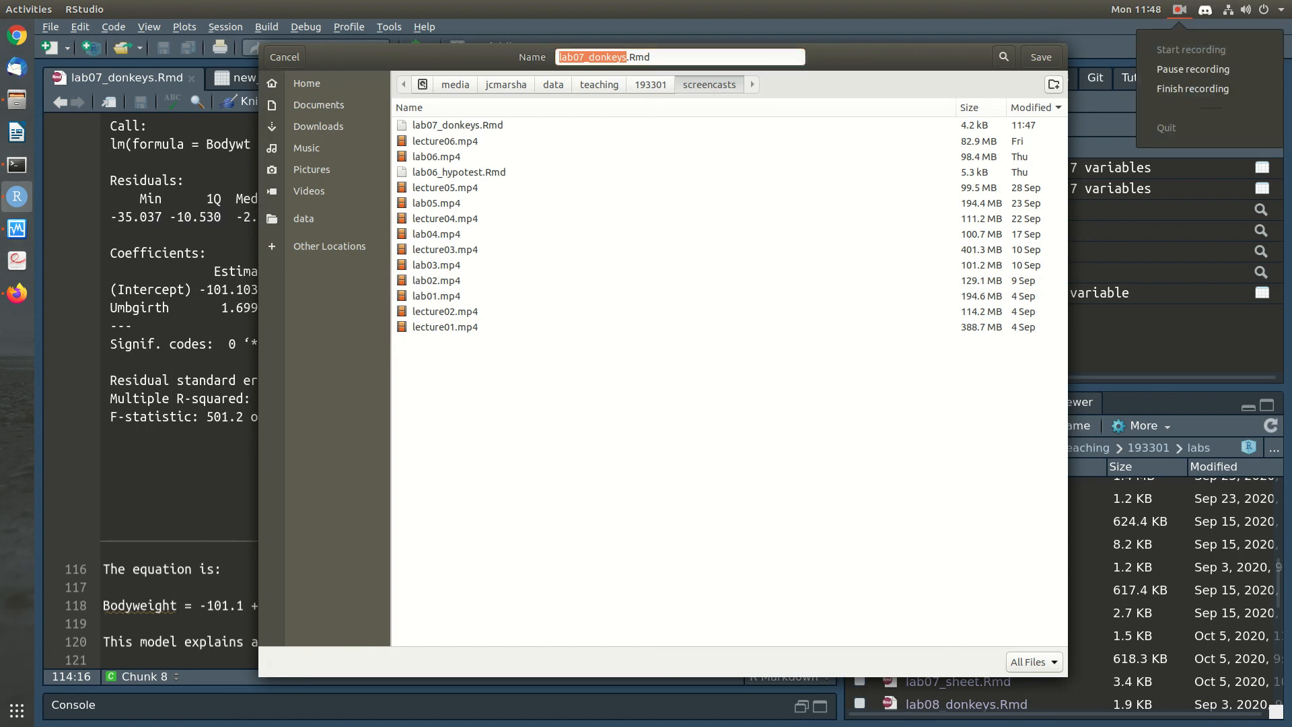